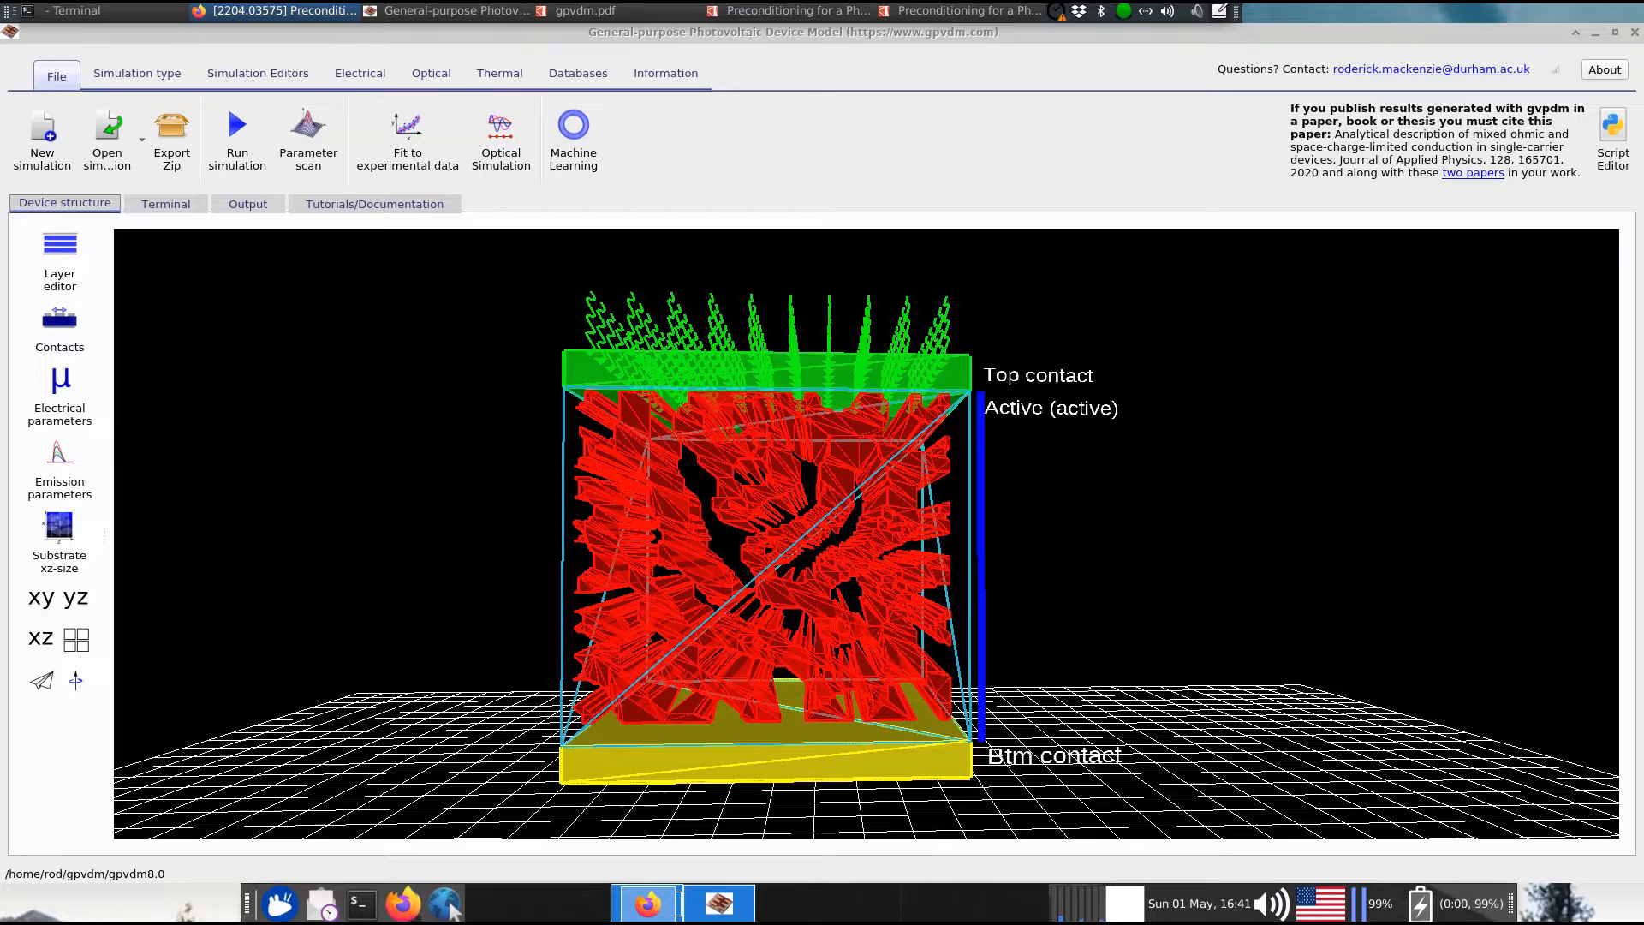
Move the Firefox window showing the phase-field morphology paper's arXiv abstract over gpvdm
drag(0, 153, 521, 84)
drag(394, 425, 237, 399)
click(236, 398)
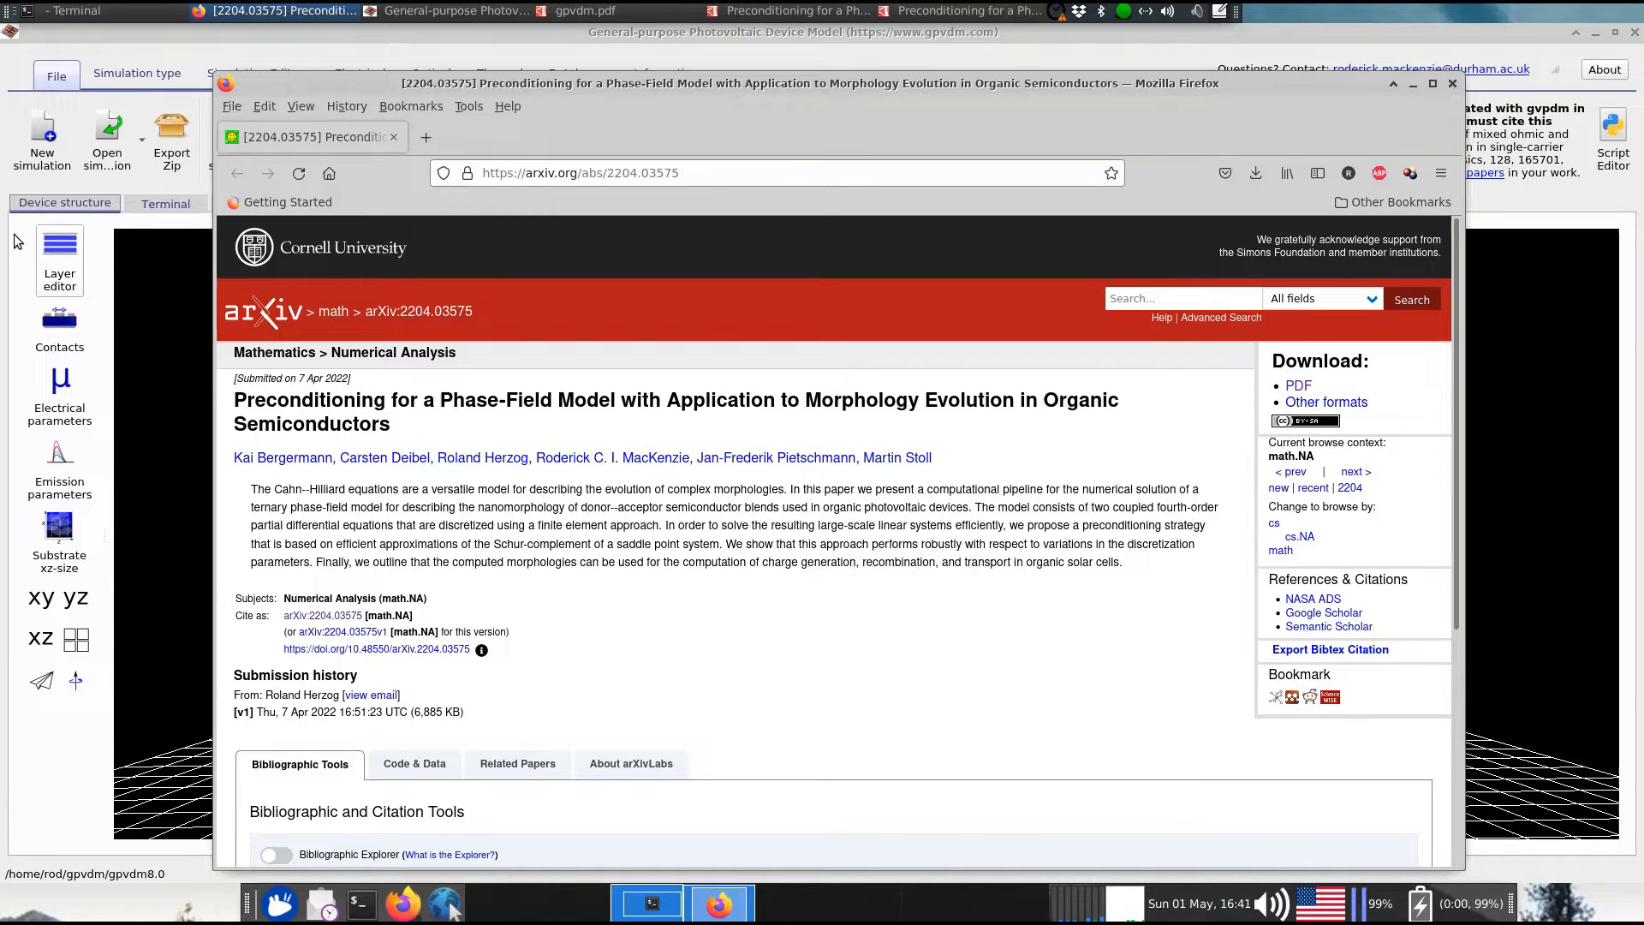
Open the paper's PDF, reposition its window and zoom out to 69.4%
click(1296, 386)
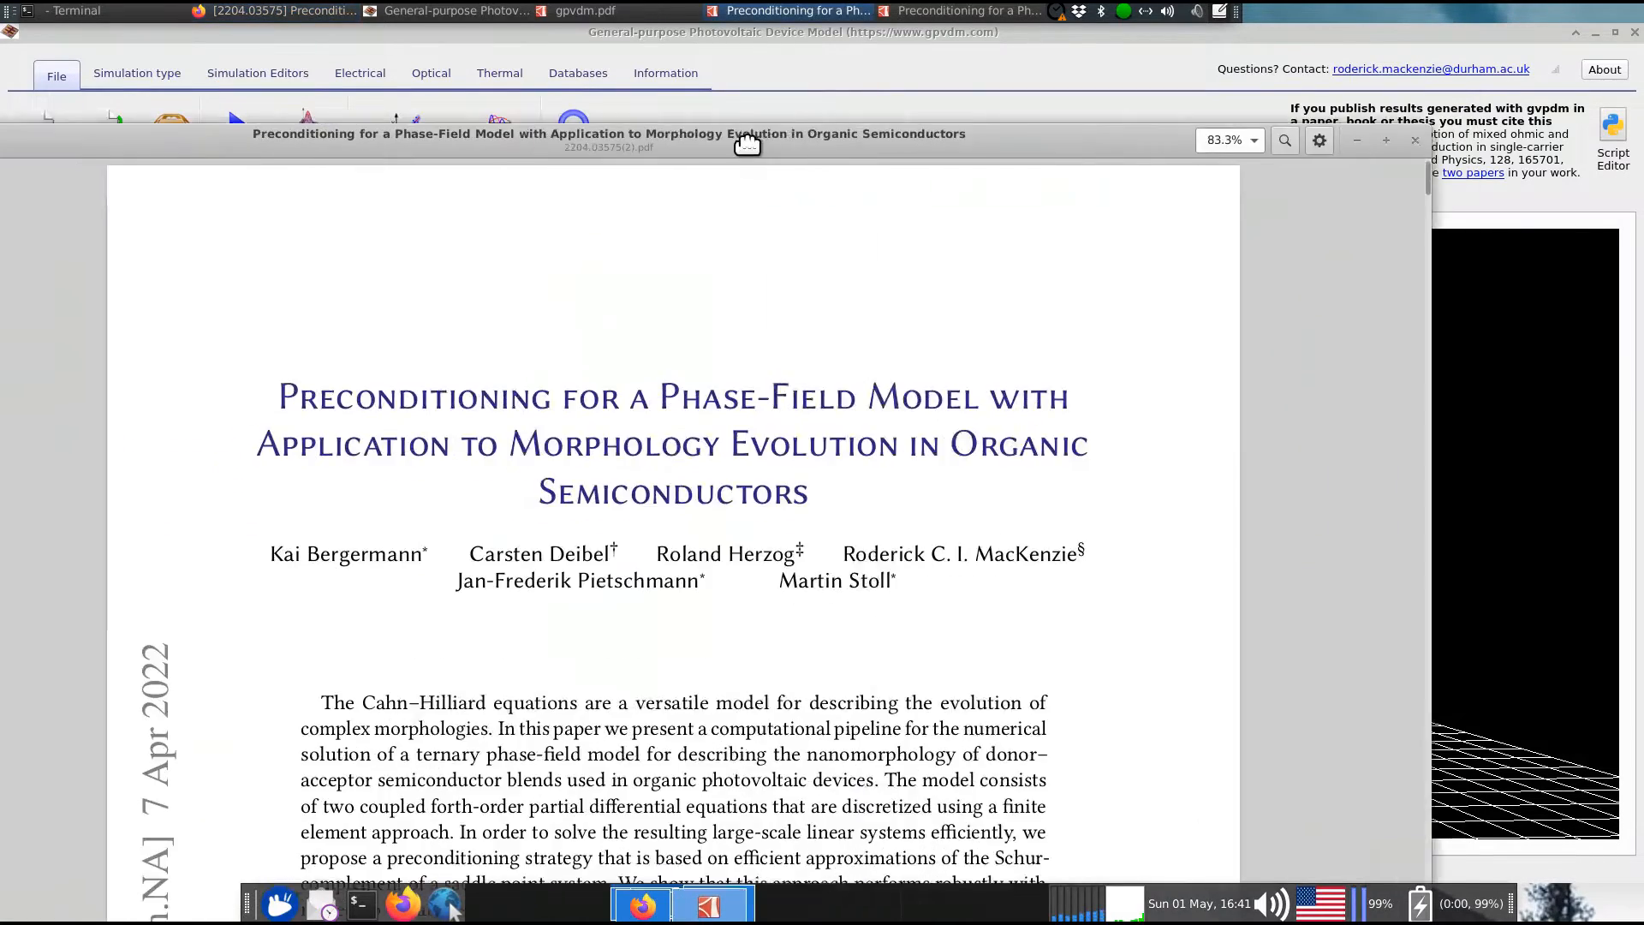
drag(746, 144, 889, 74)
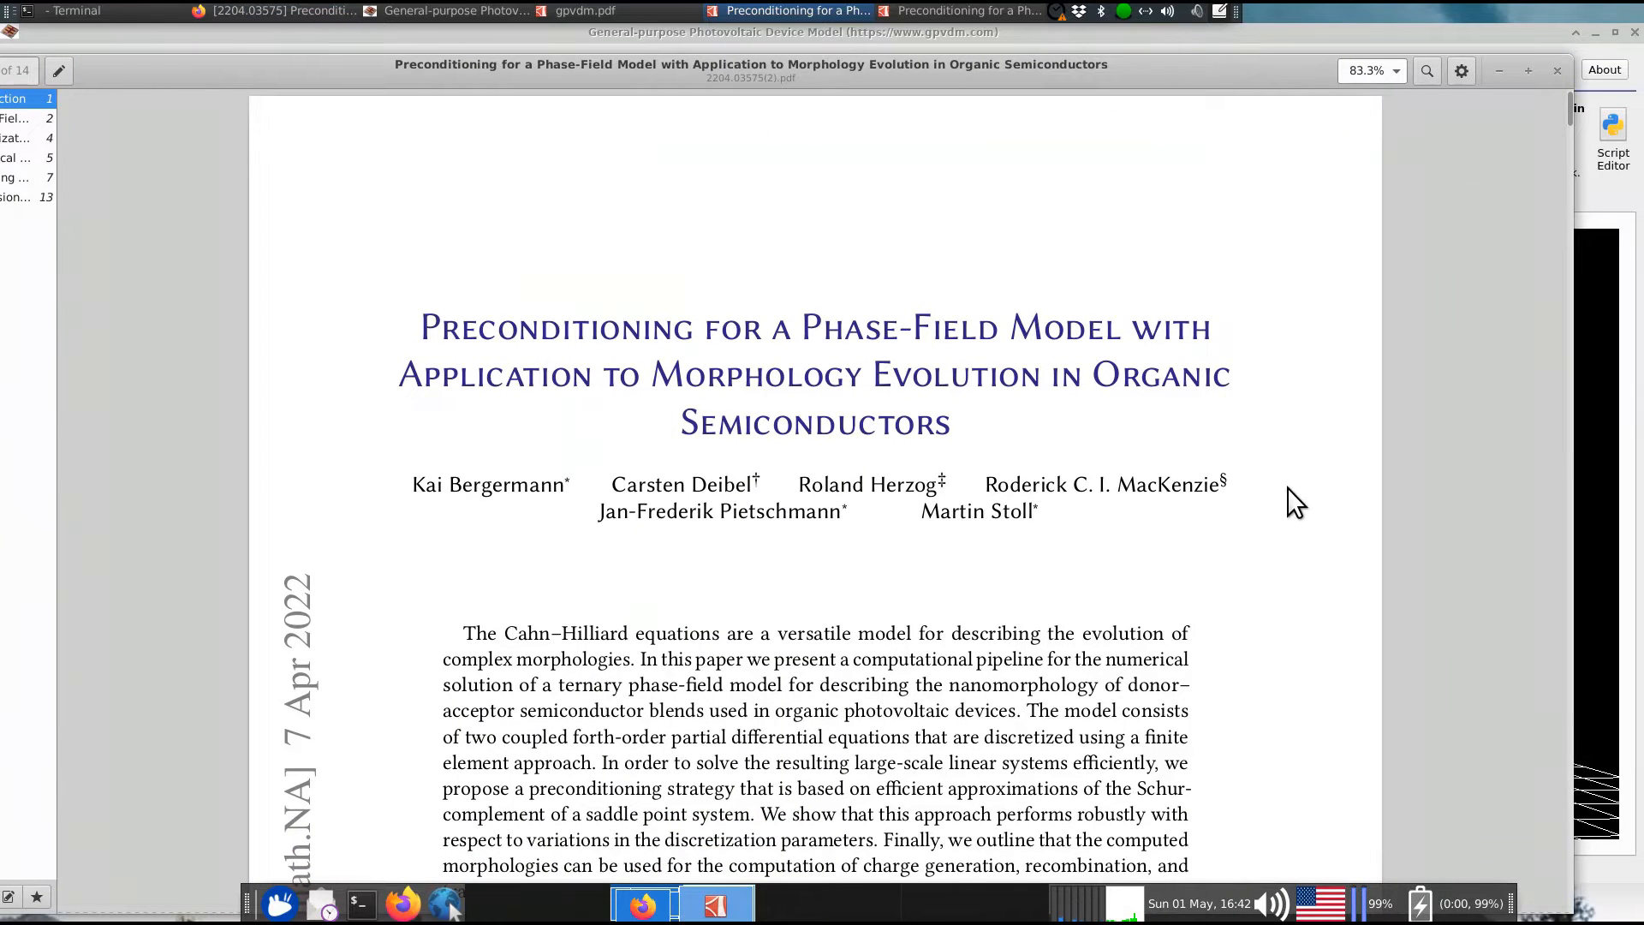
key(ctrl+minus)
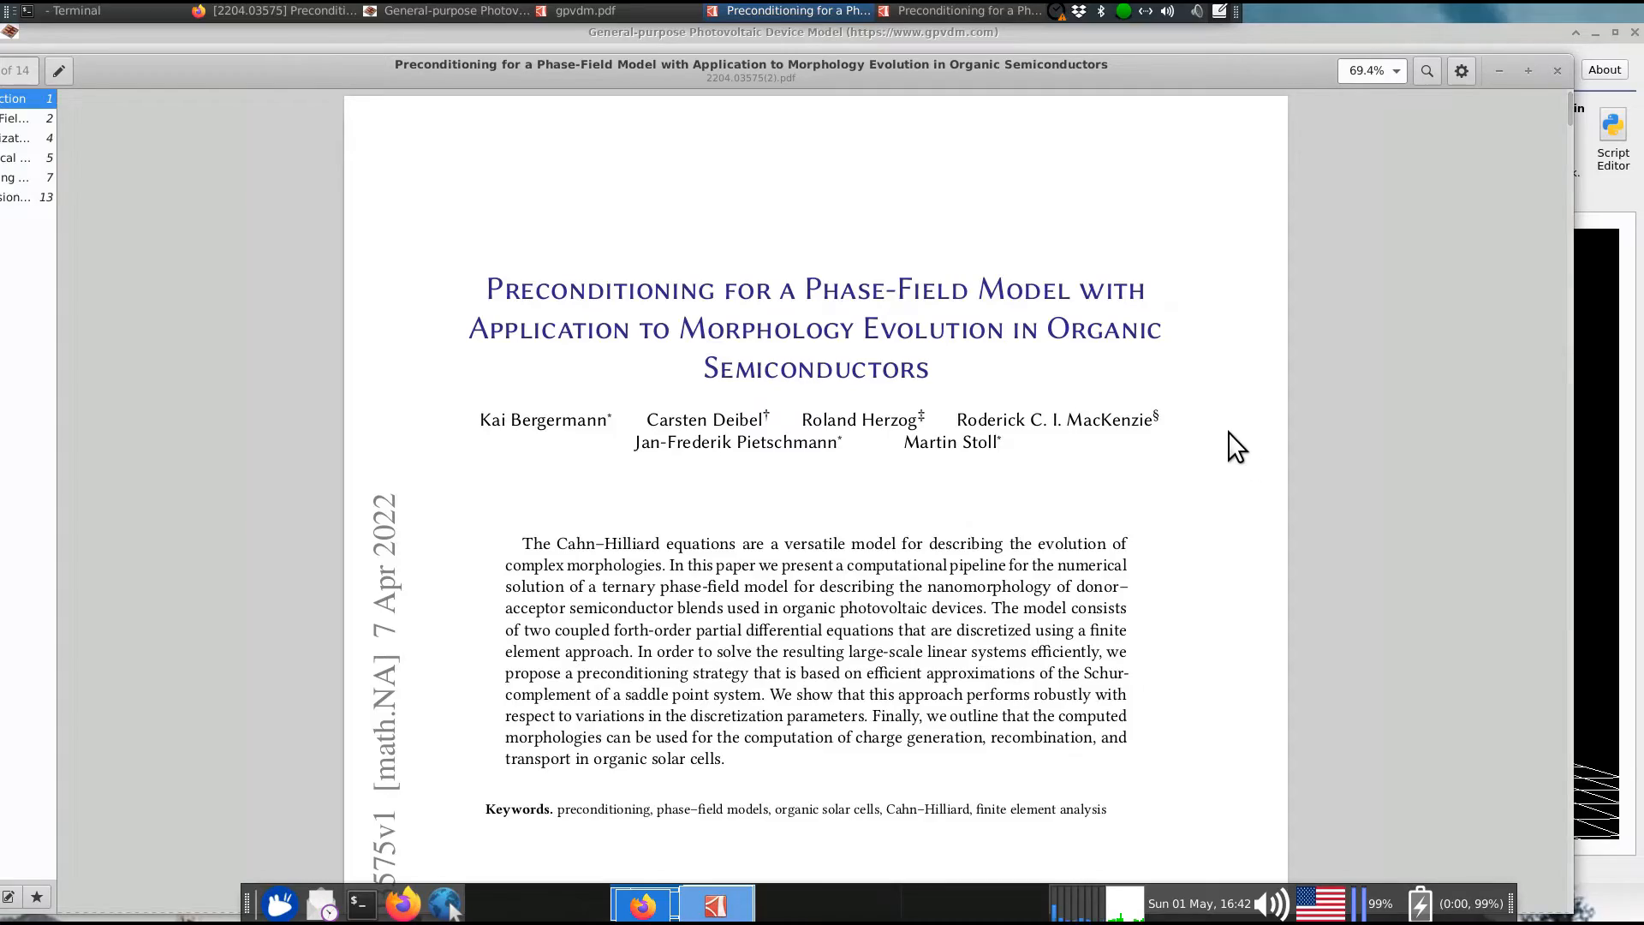
Scroll to page 11's 3D morphology snapshots at 57.9% zoom with the viewer maximized
scroll(1228, 432, down, 10)
scroll(1225, 428, down, 15)
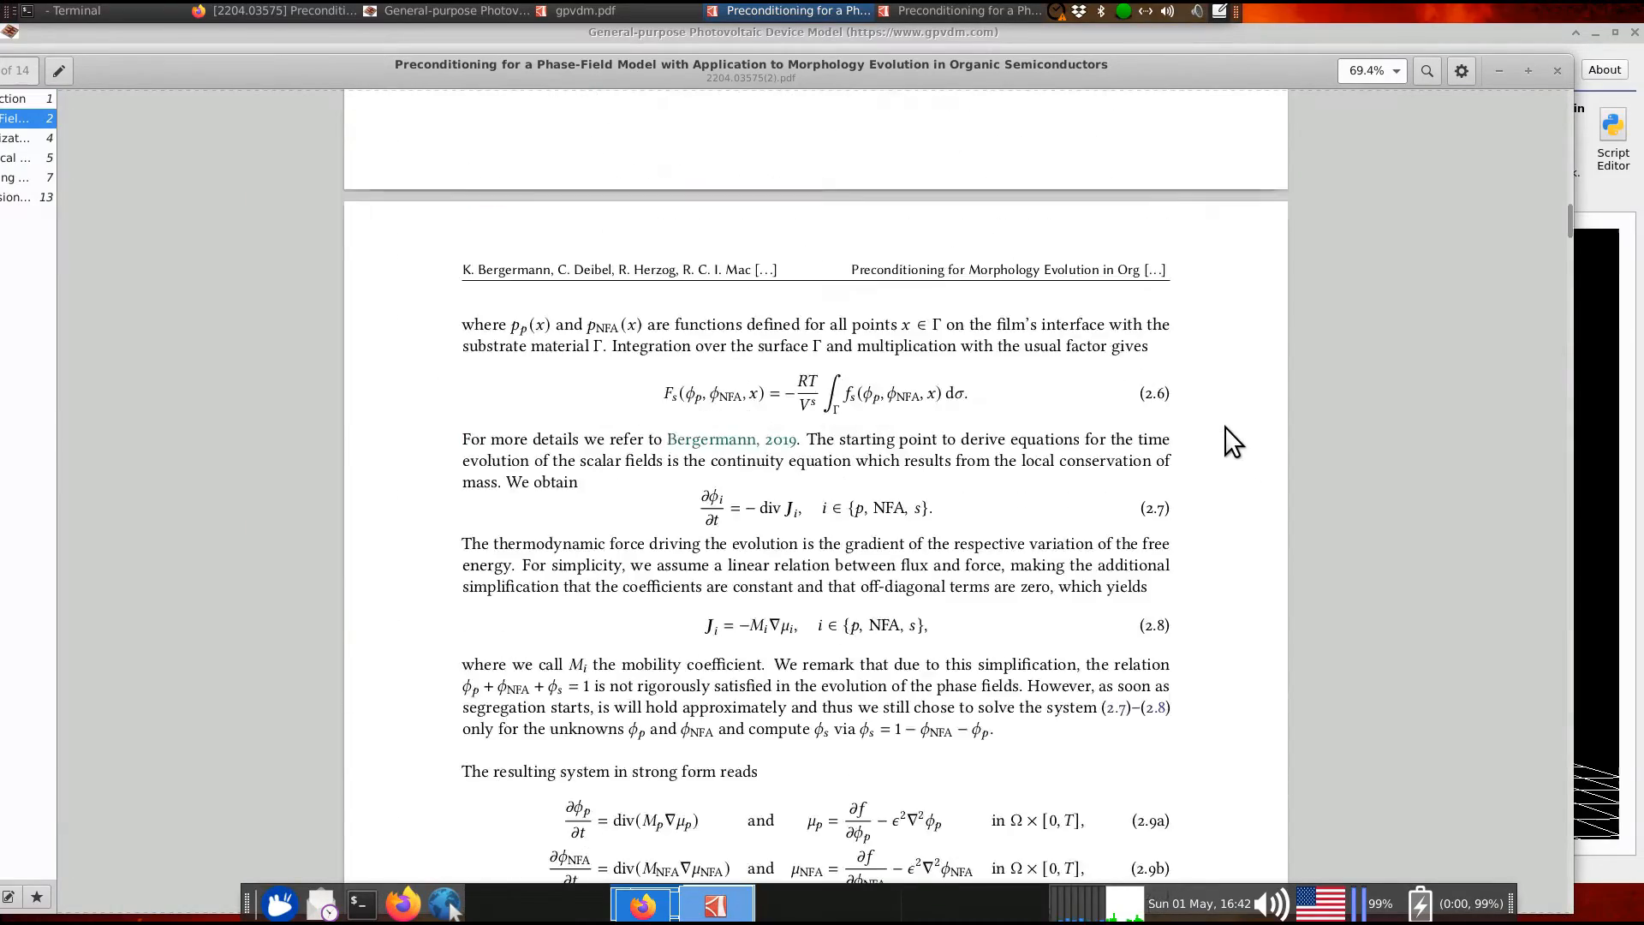
scroll(1233, 437, down, 15)
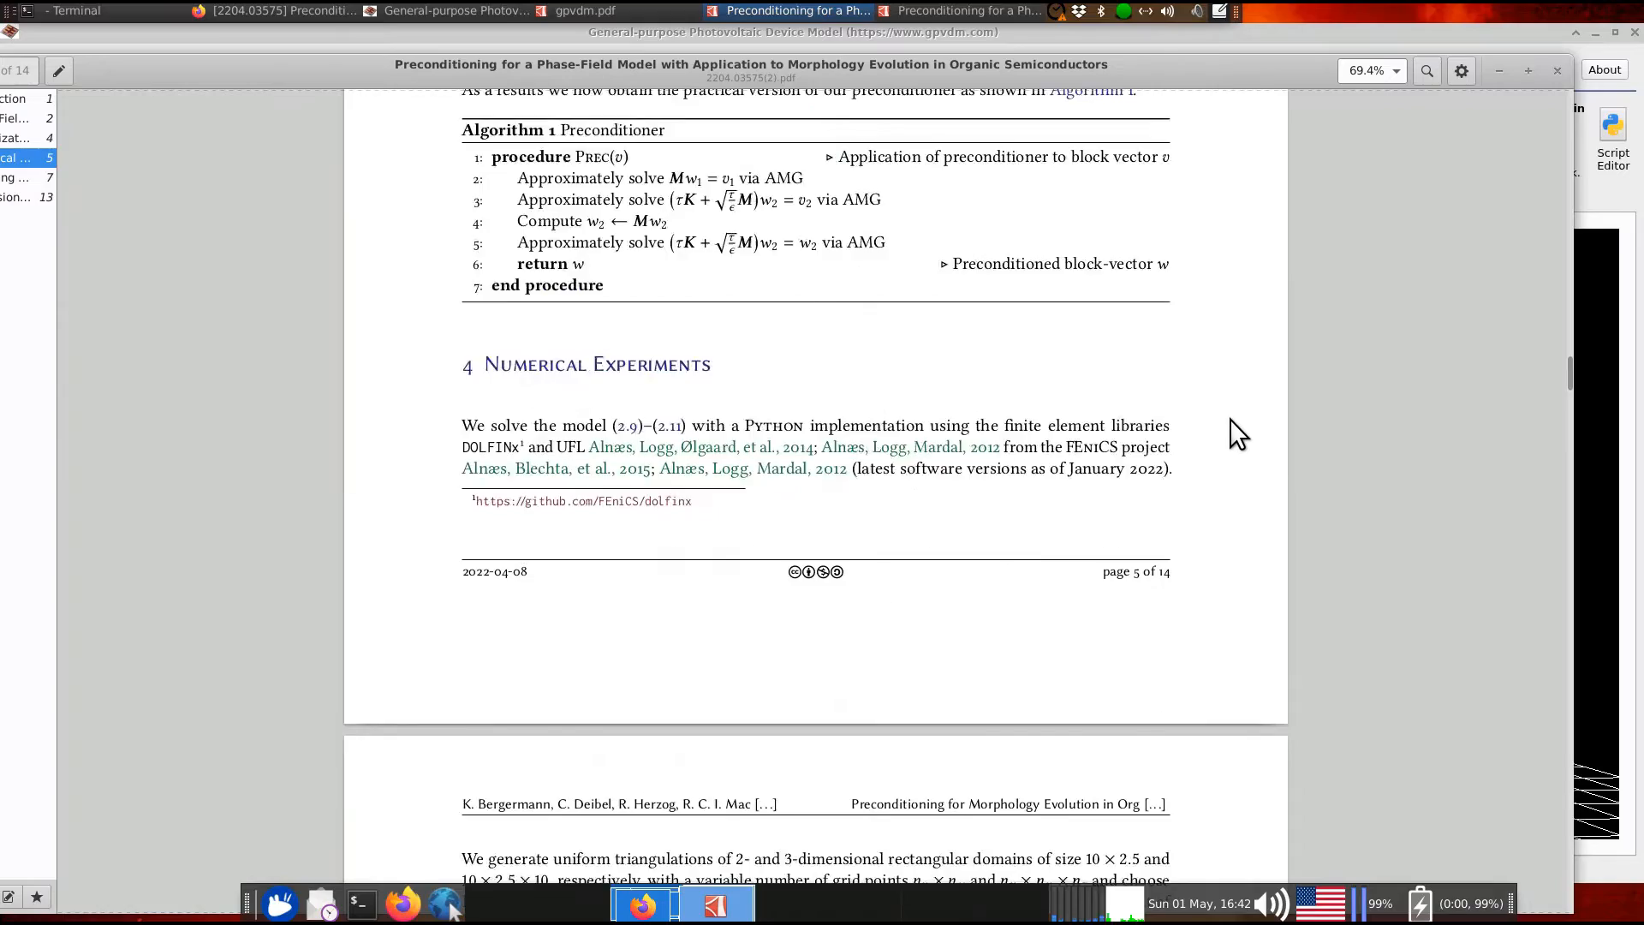
scroll(1228, 420, down, 15)
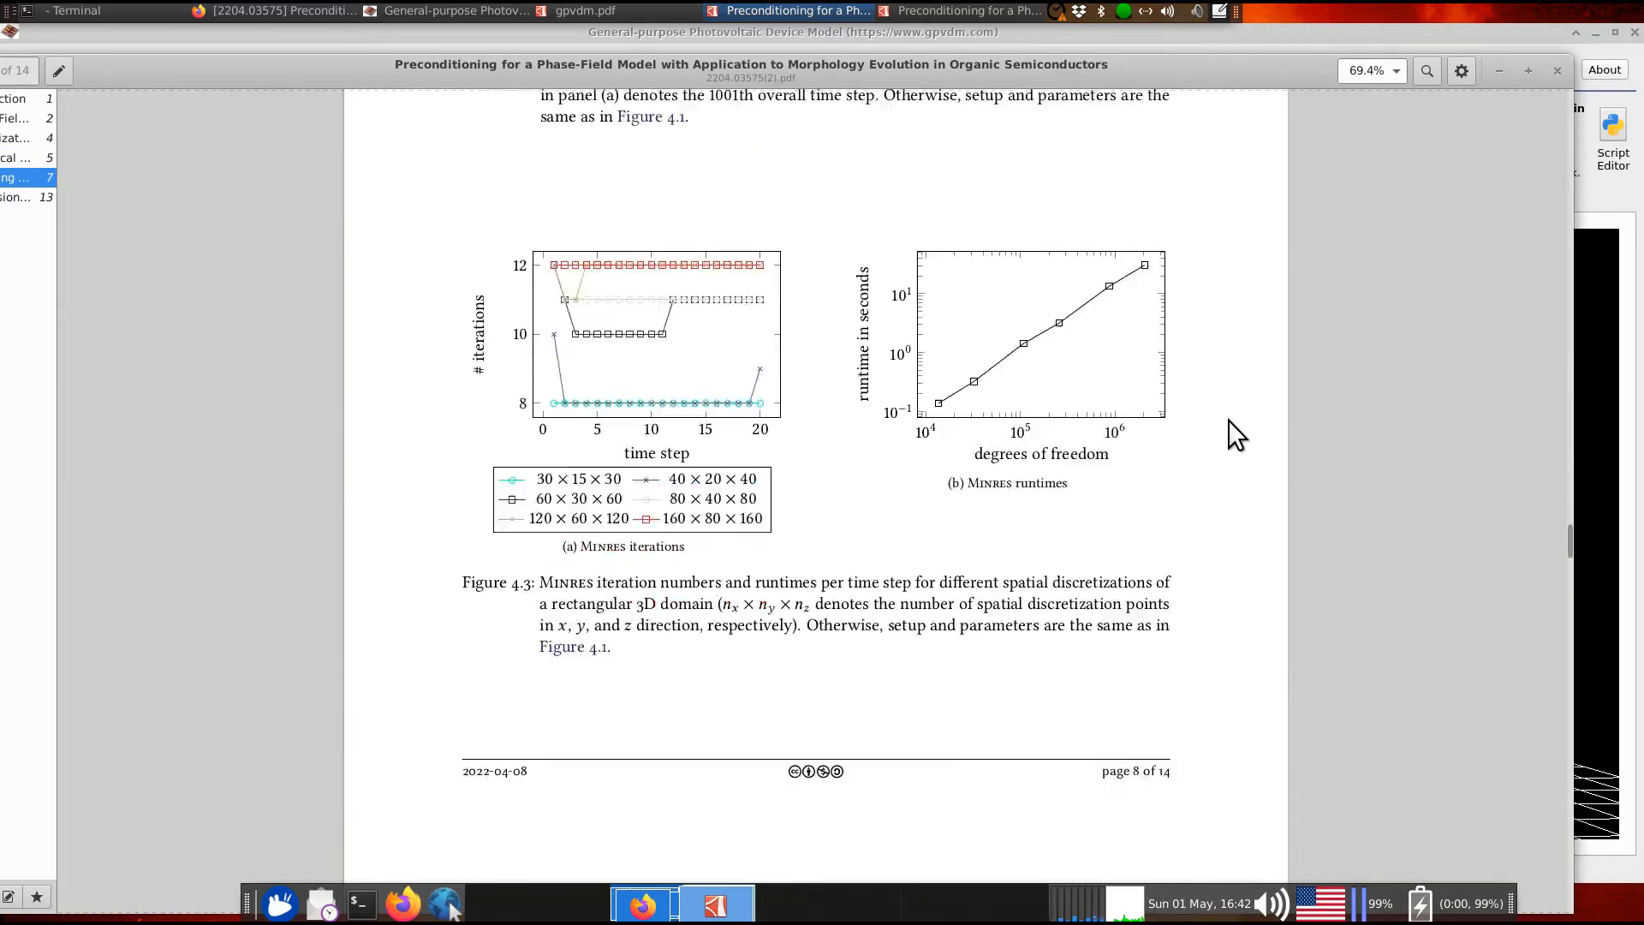
scroll(1228, 419, down, 10)
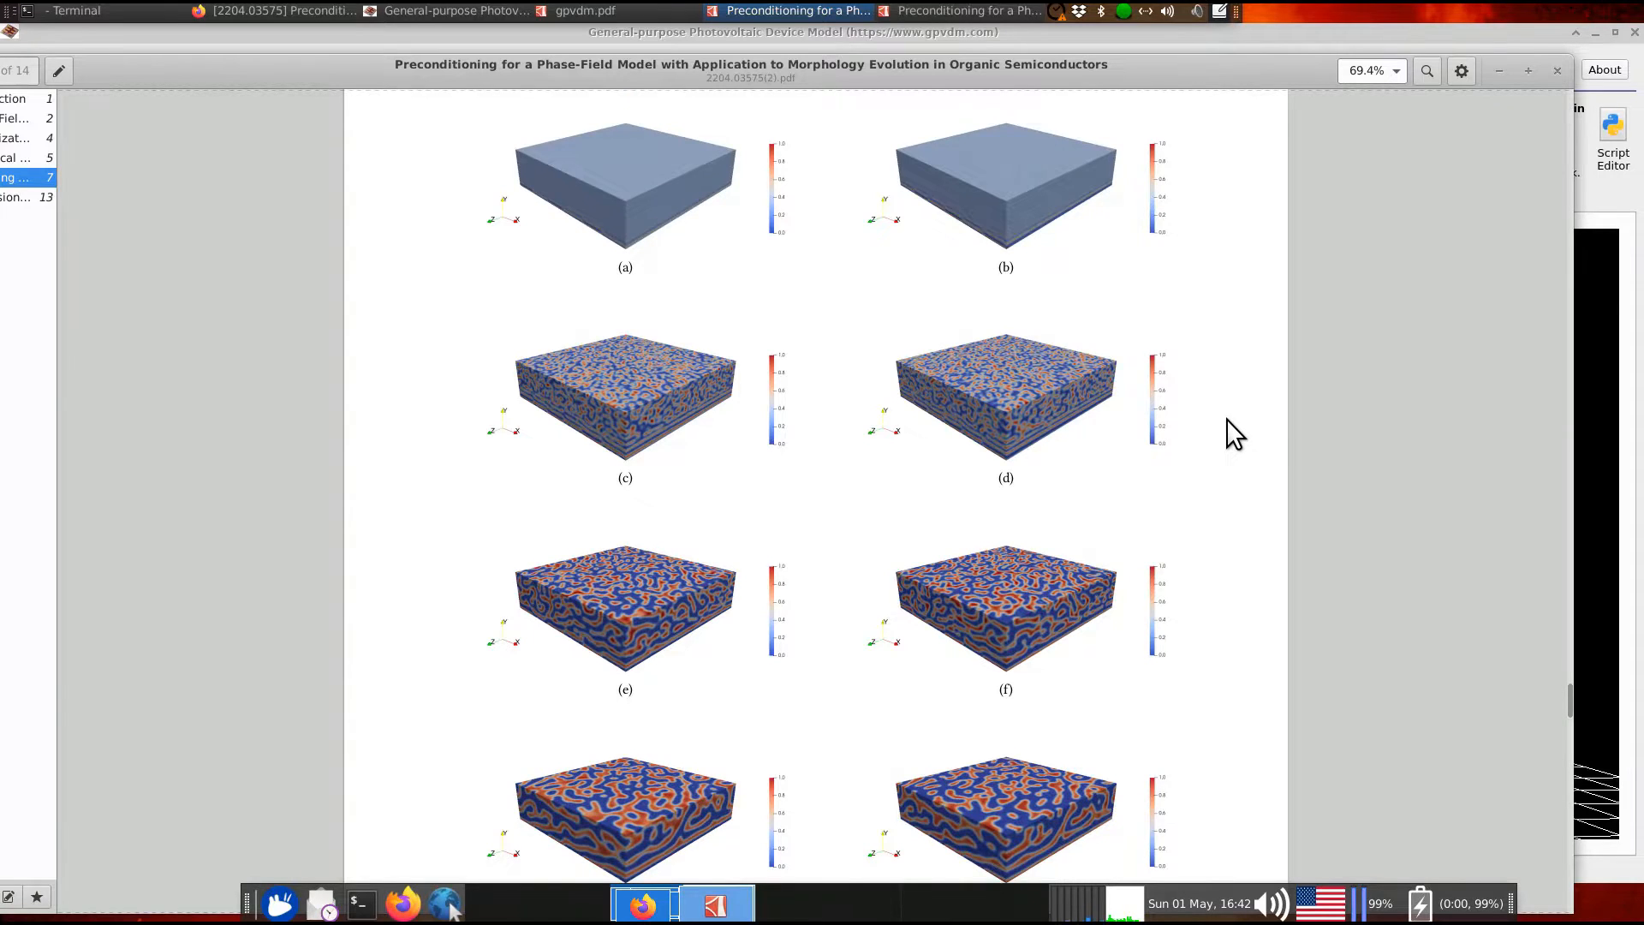
key(ctrl+minus)
double_click(1158, 70)
ctrl+scroll(1316, 357, up, 1)
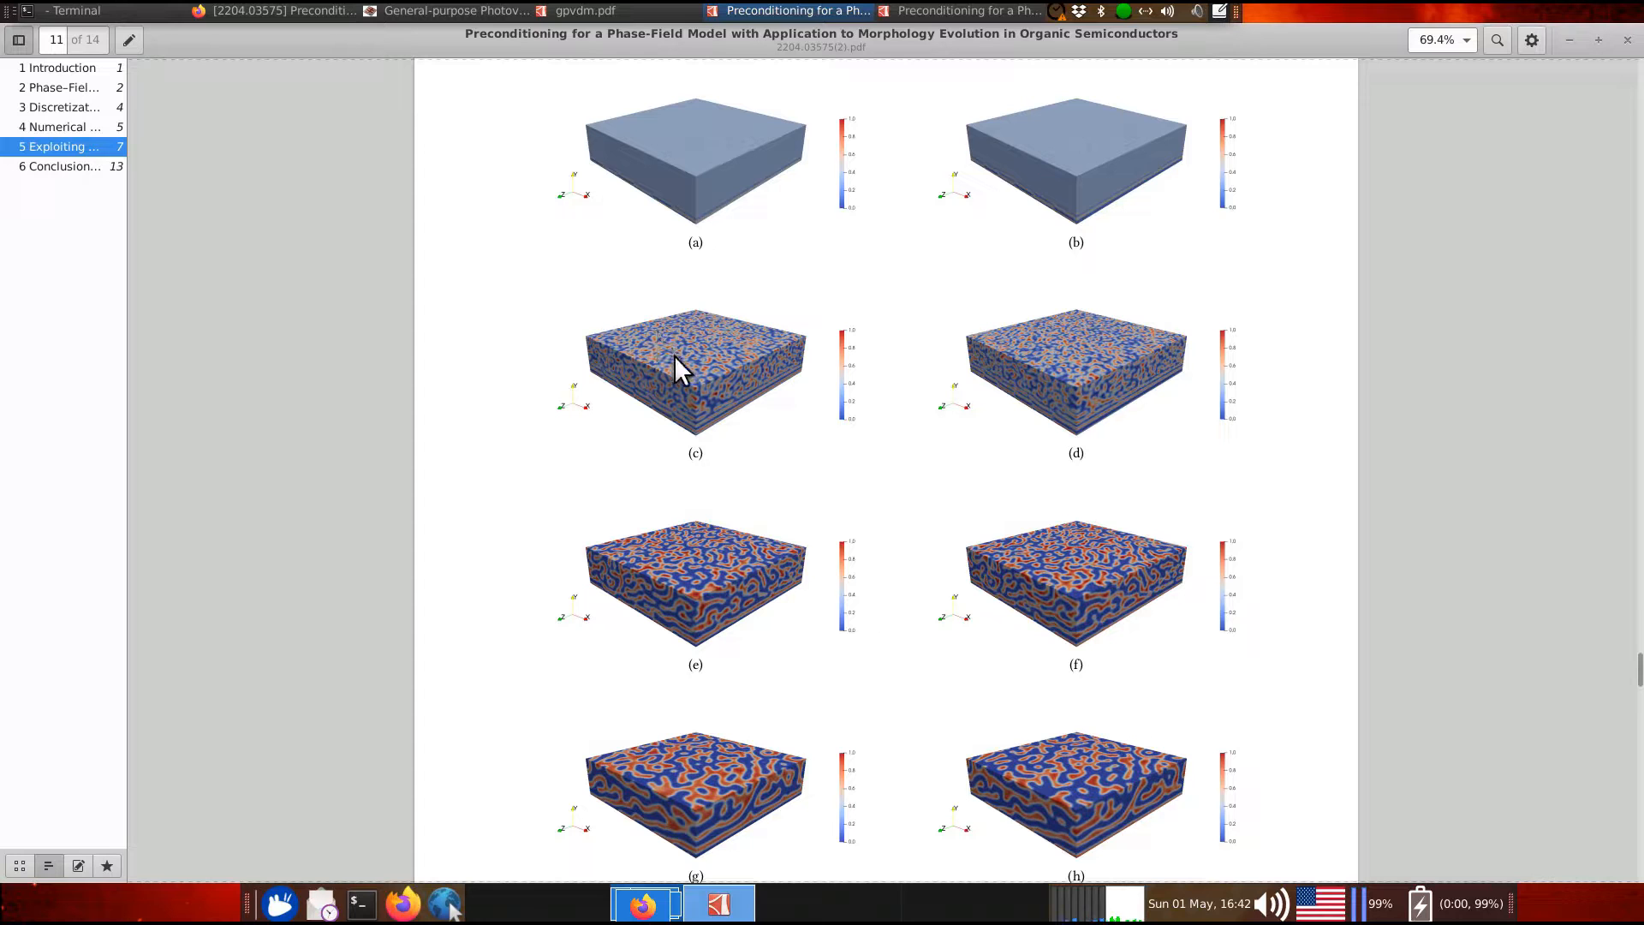
Zoom the PDF to 83.3% and scroll through to Figure 5.1 on page 12
ctrl+scroll(661, 356, up, 5)
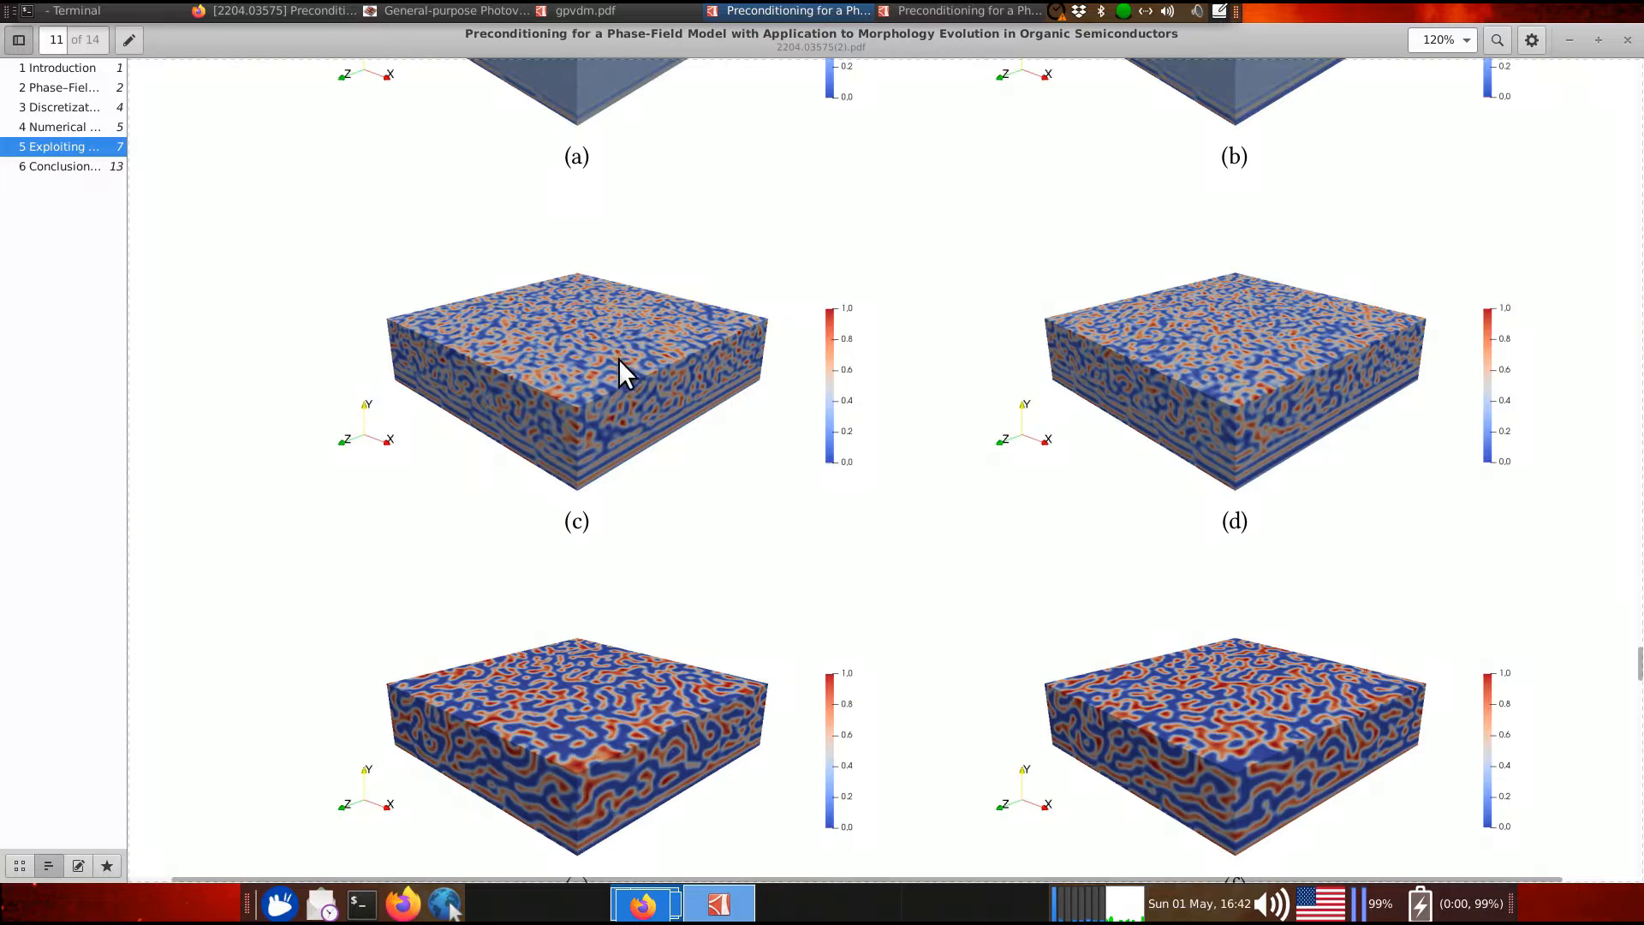
scroll(512, 348, down, 5)
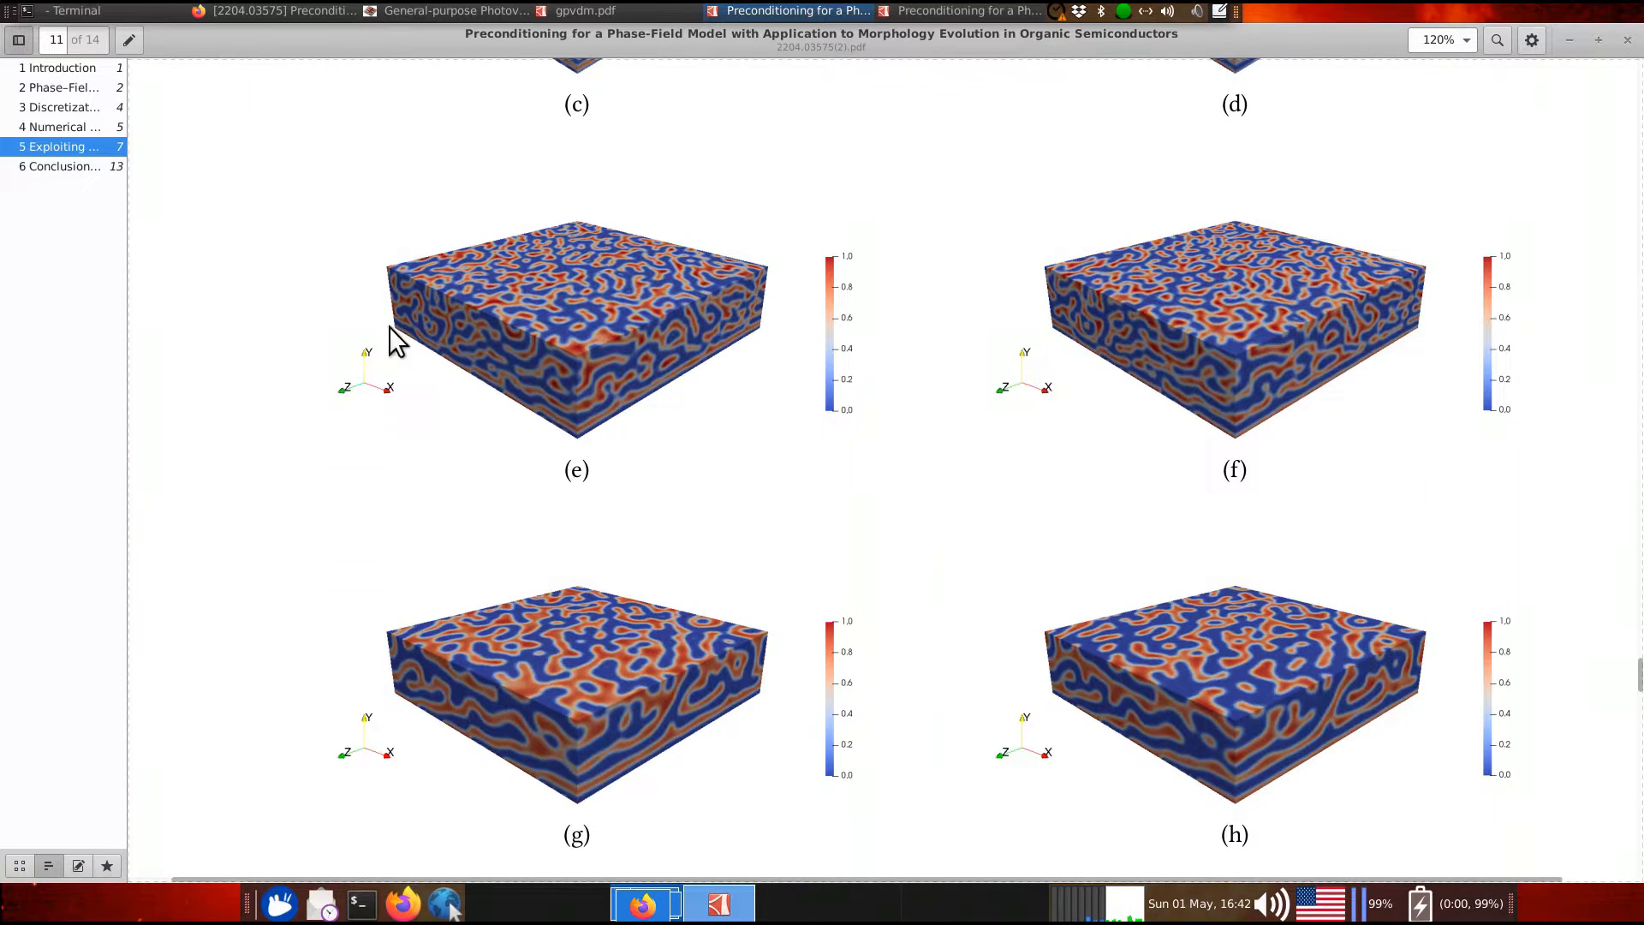
scroll(469, 316, up, 3)
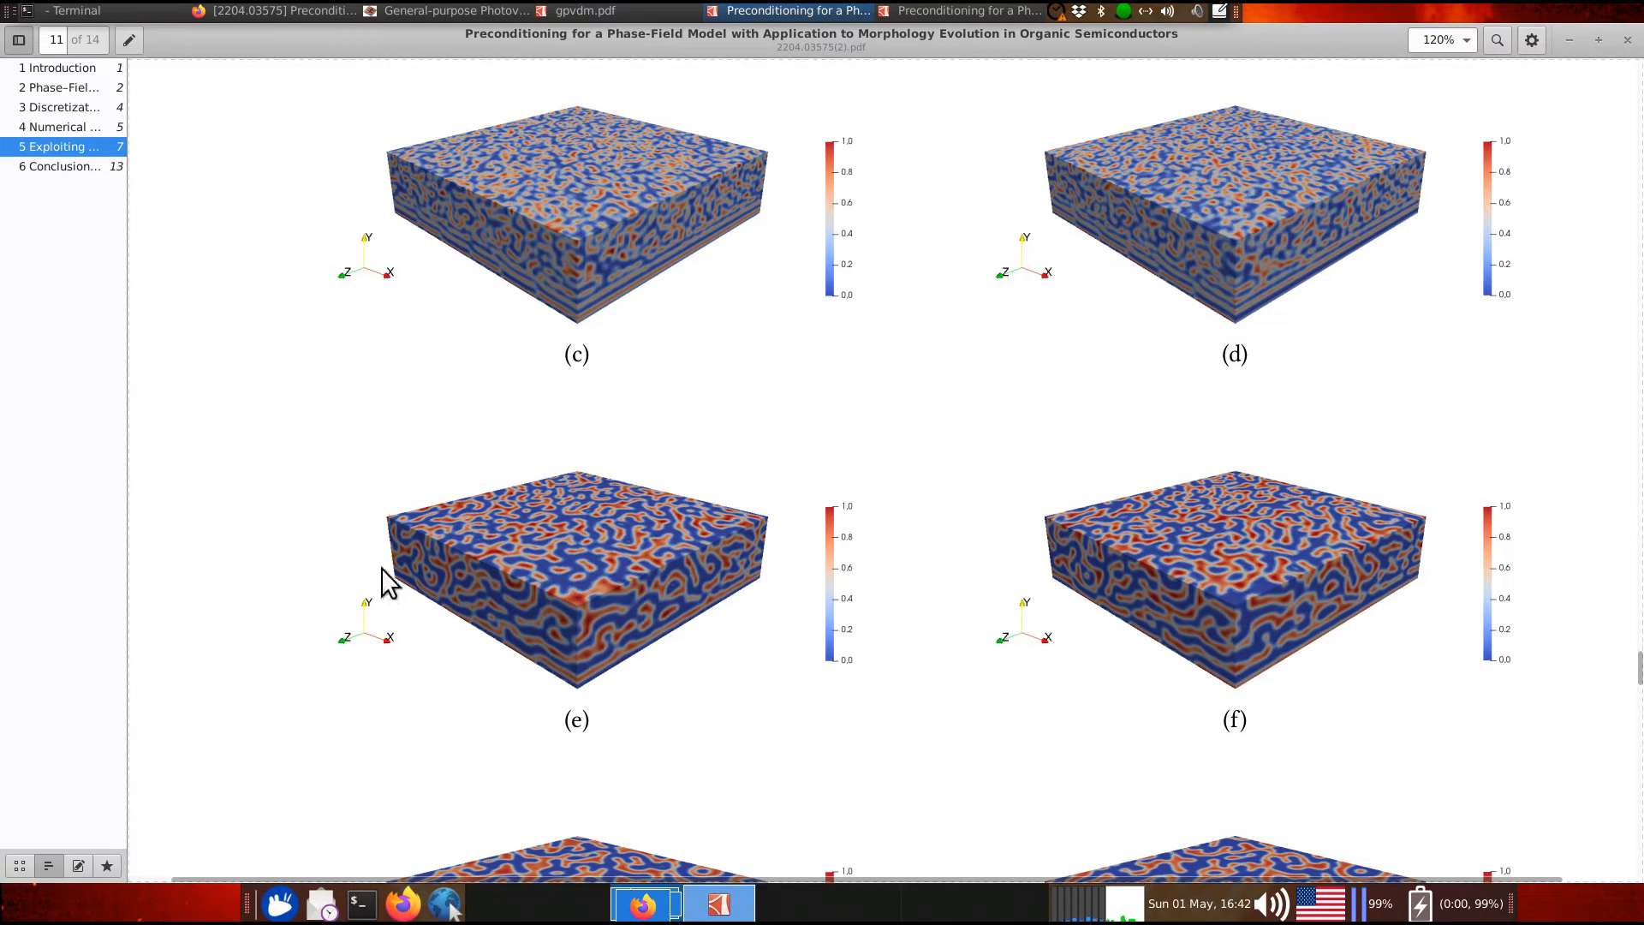
key(ctrl+minus)
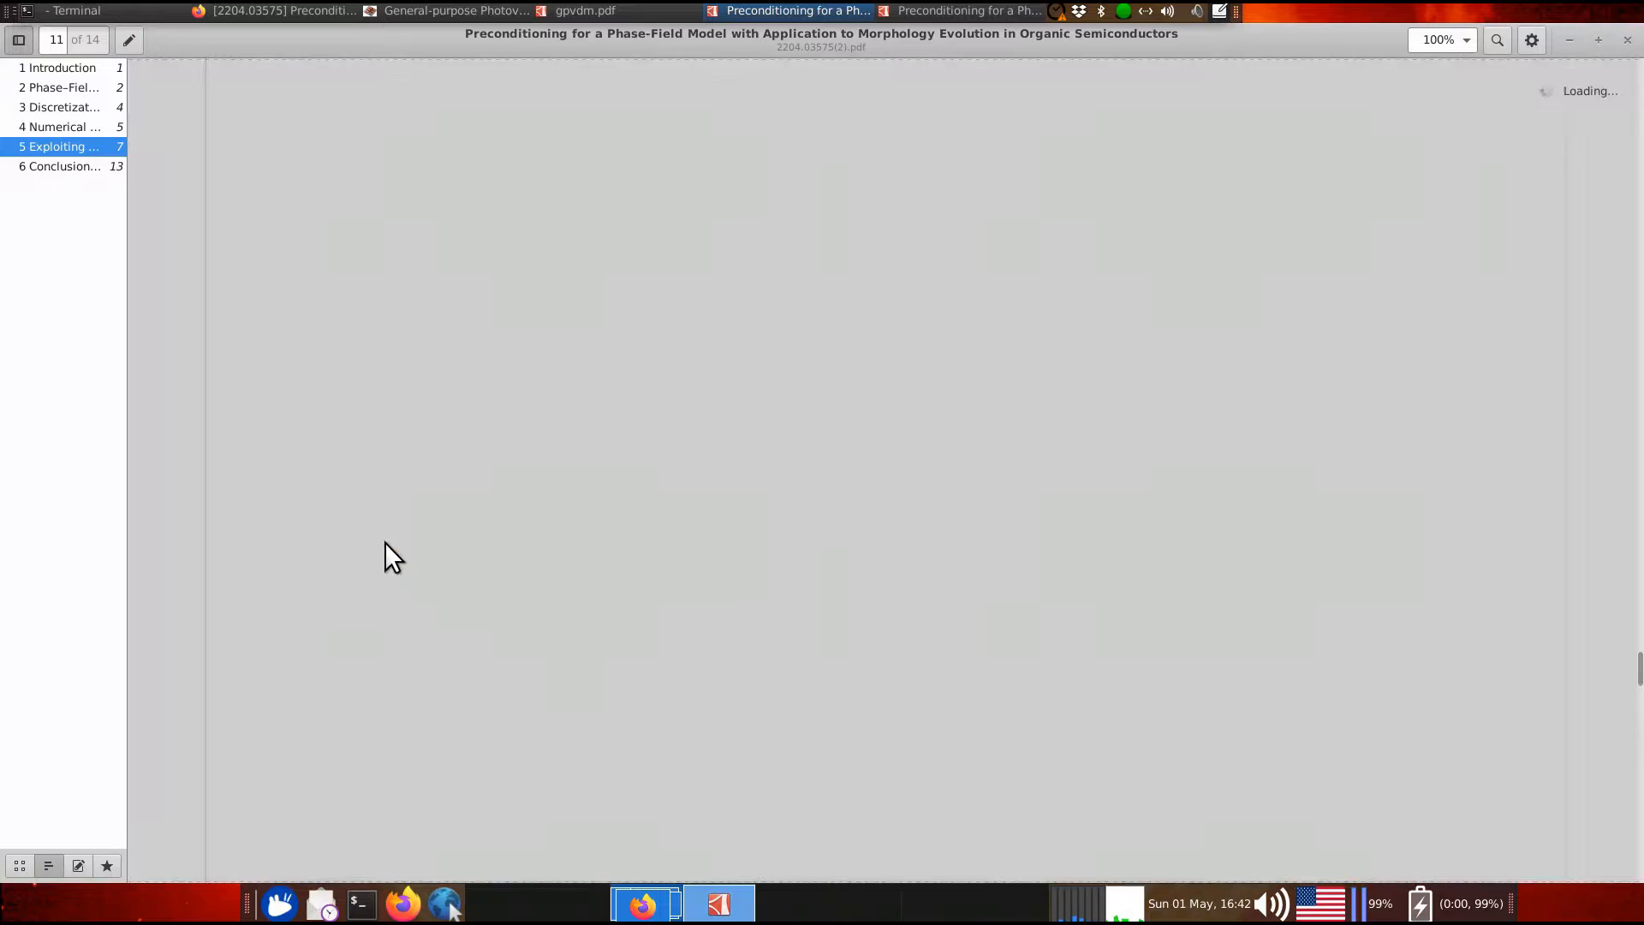
key(ctrl+minus)
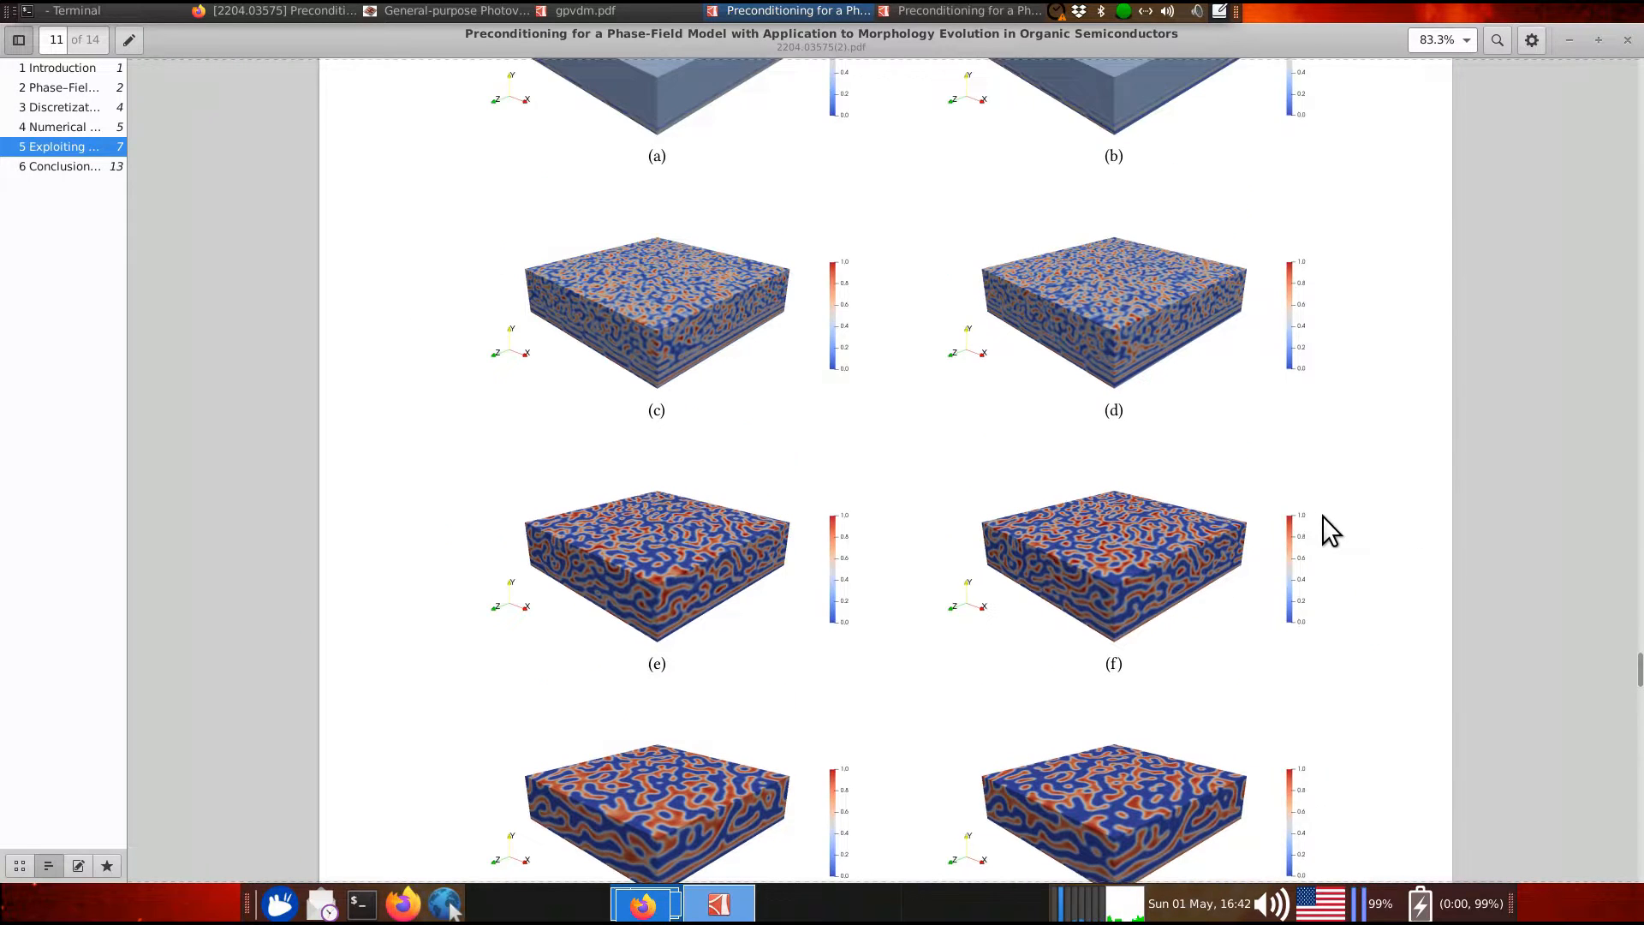
scroll(1319, 501, down, 2)
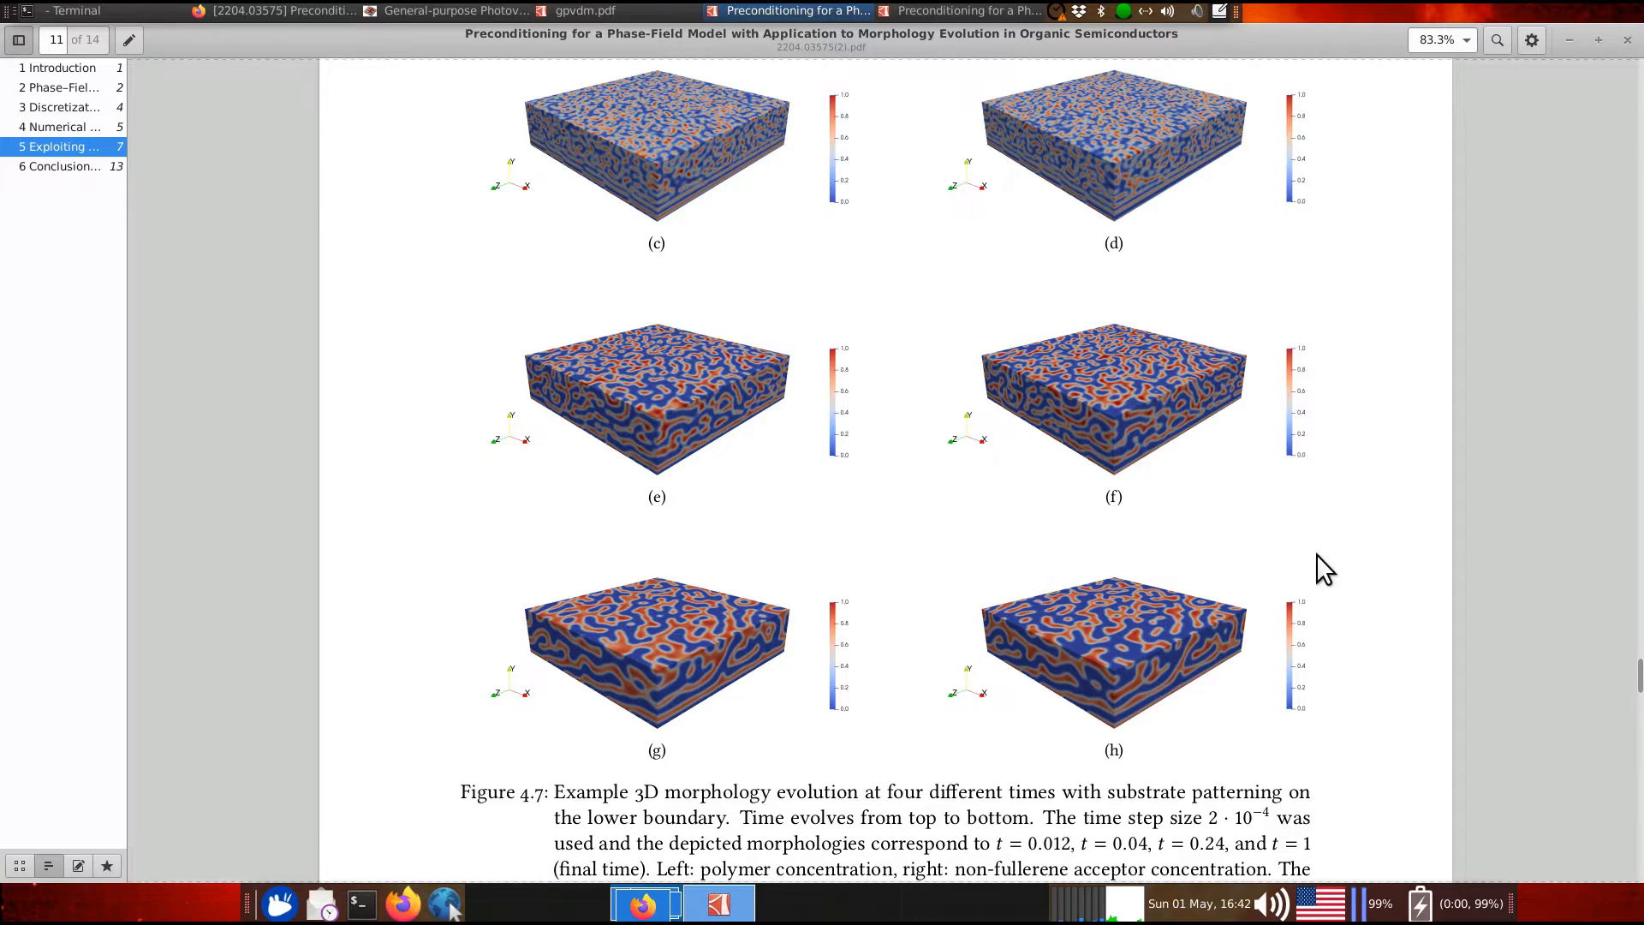
scroll(1375, 557, down, 10)
scroll(1374, 553, down, 6)
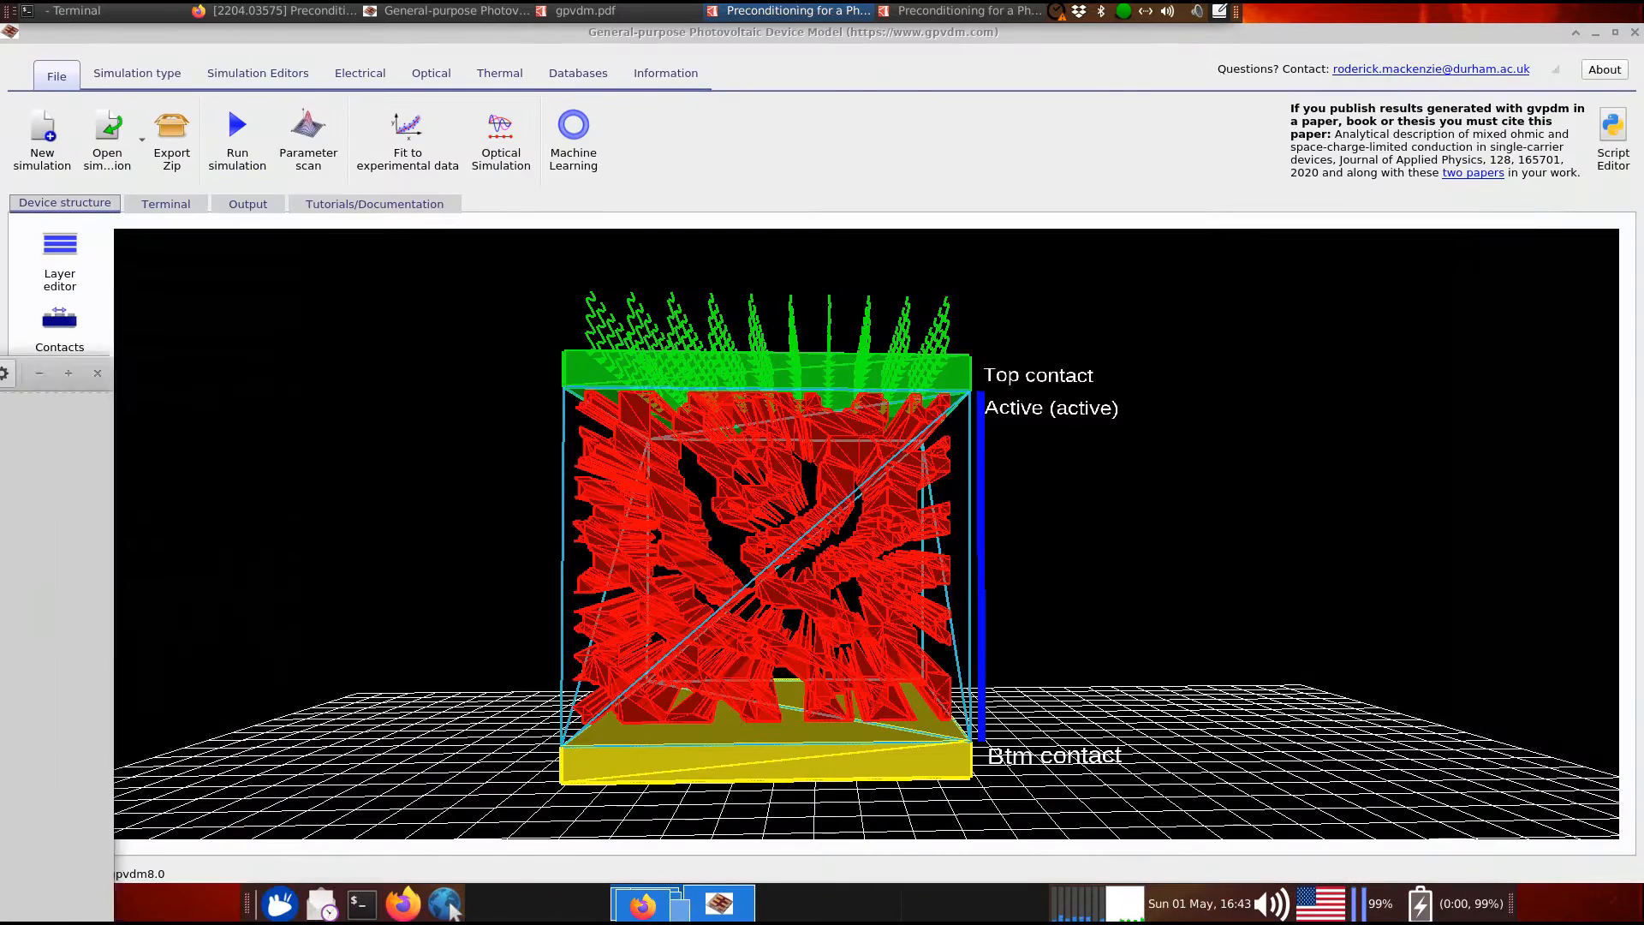
click(41, 163)
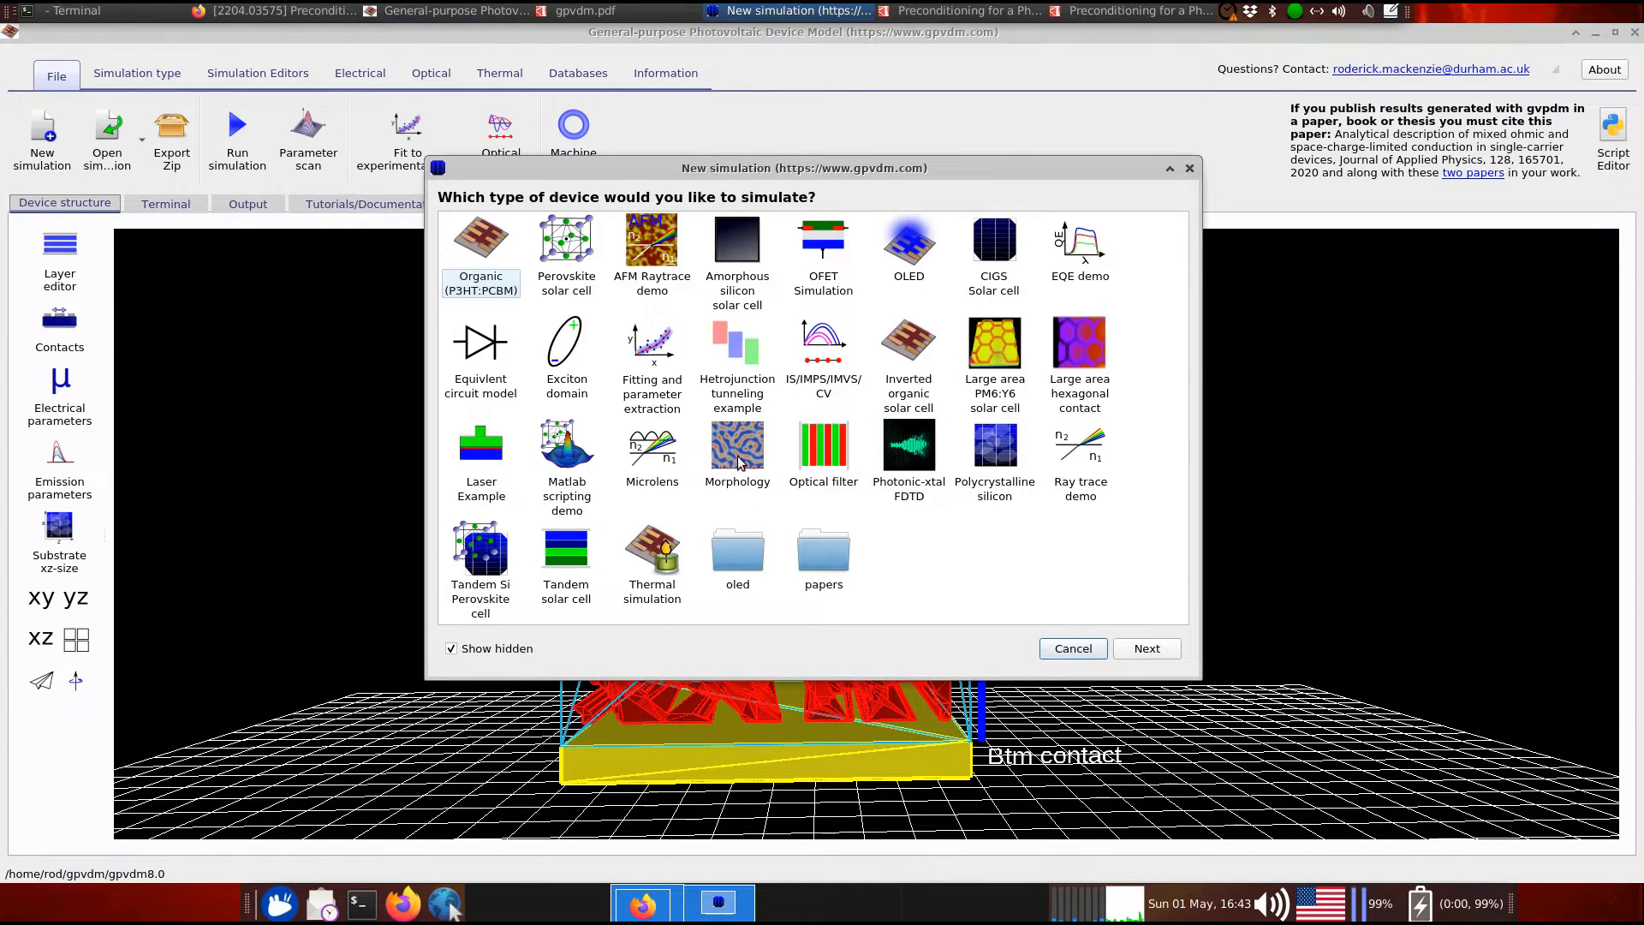
click(1189, 168)
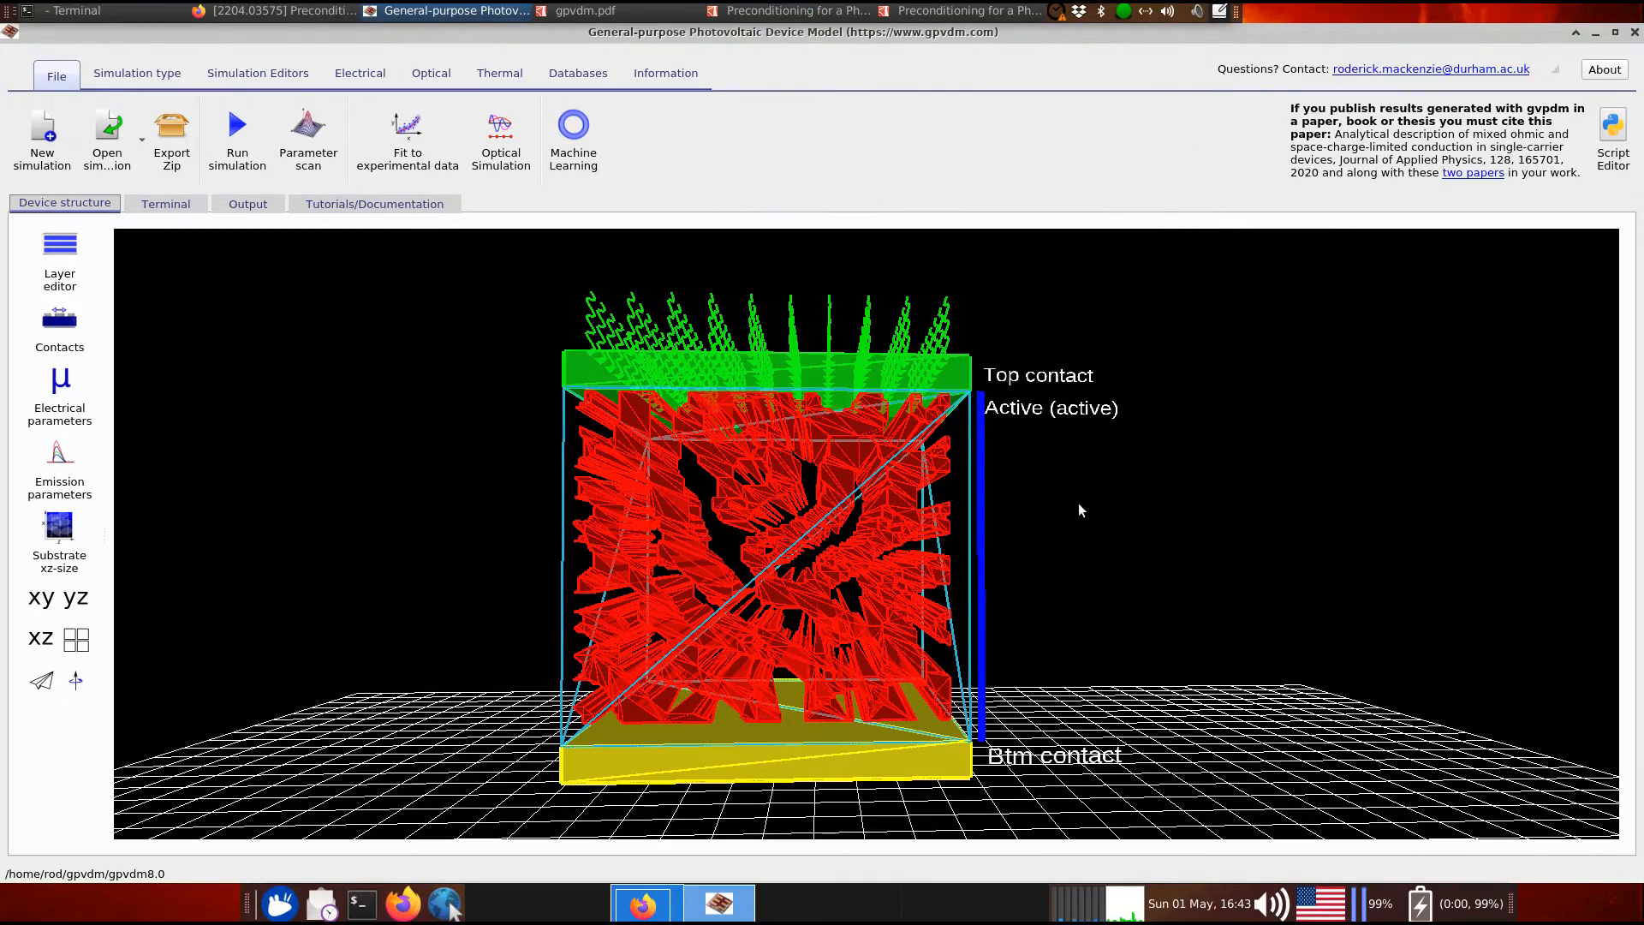
mouse_move(1078, 523)
mouse_down()
mouse_move(923, 524)
mouse_move(1076, 527)
mouse_move(1047, 517)
mouse_up()
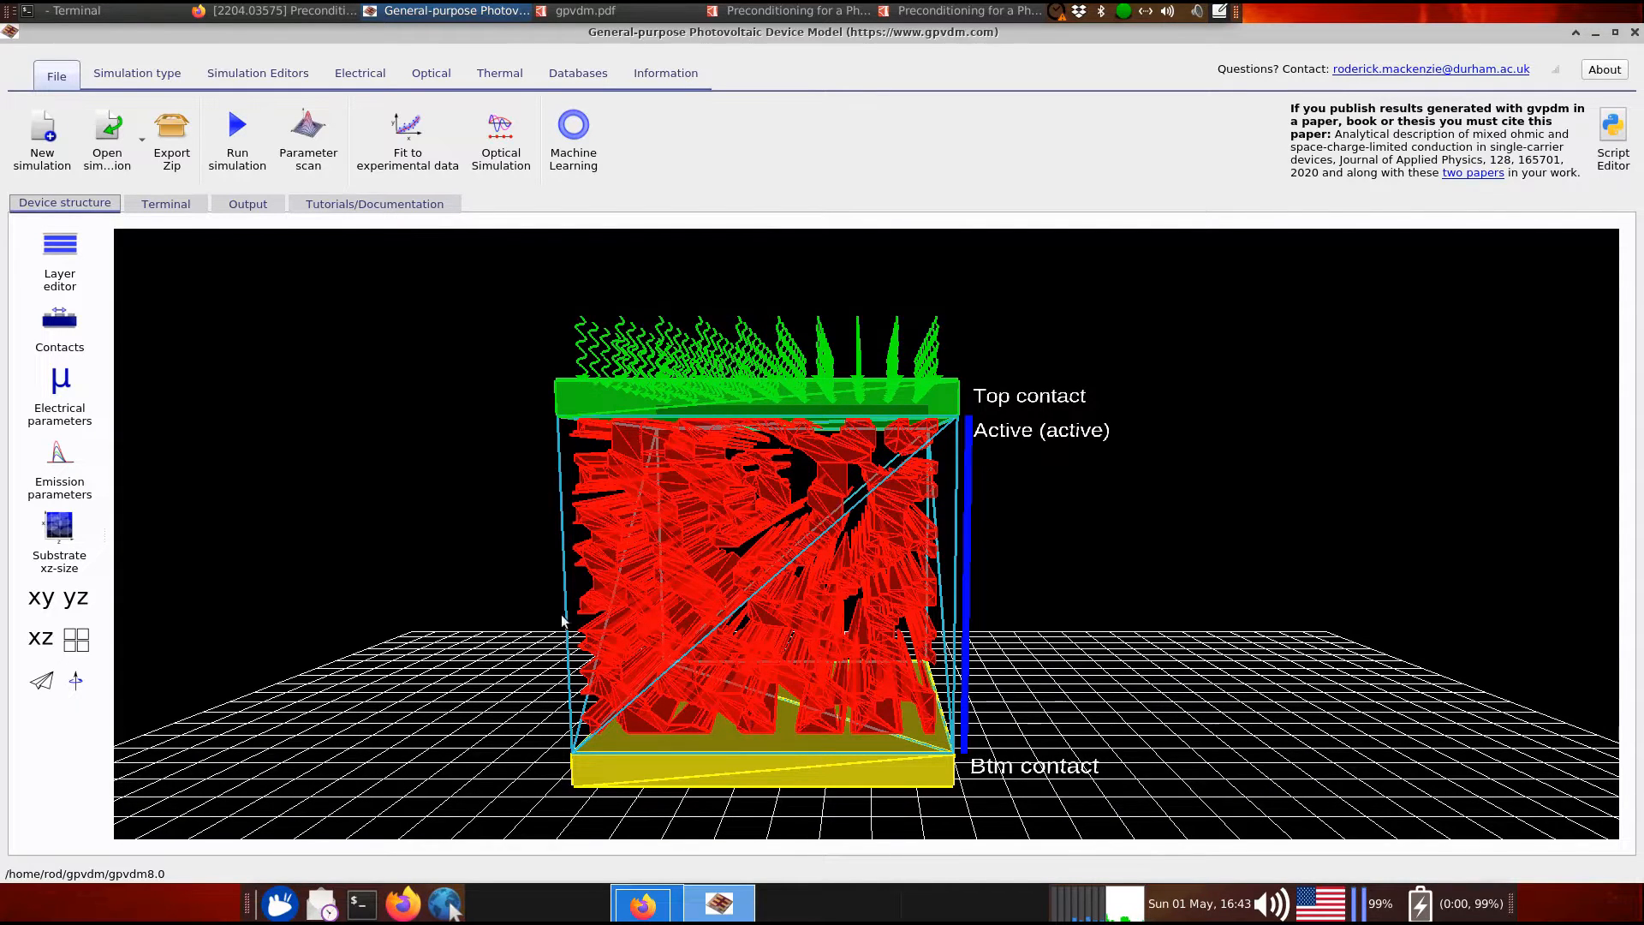
click(56, 257)
drag(1005, 144, 696, 202)
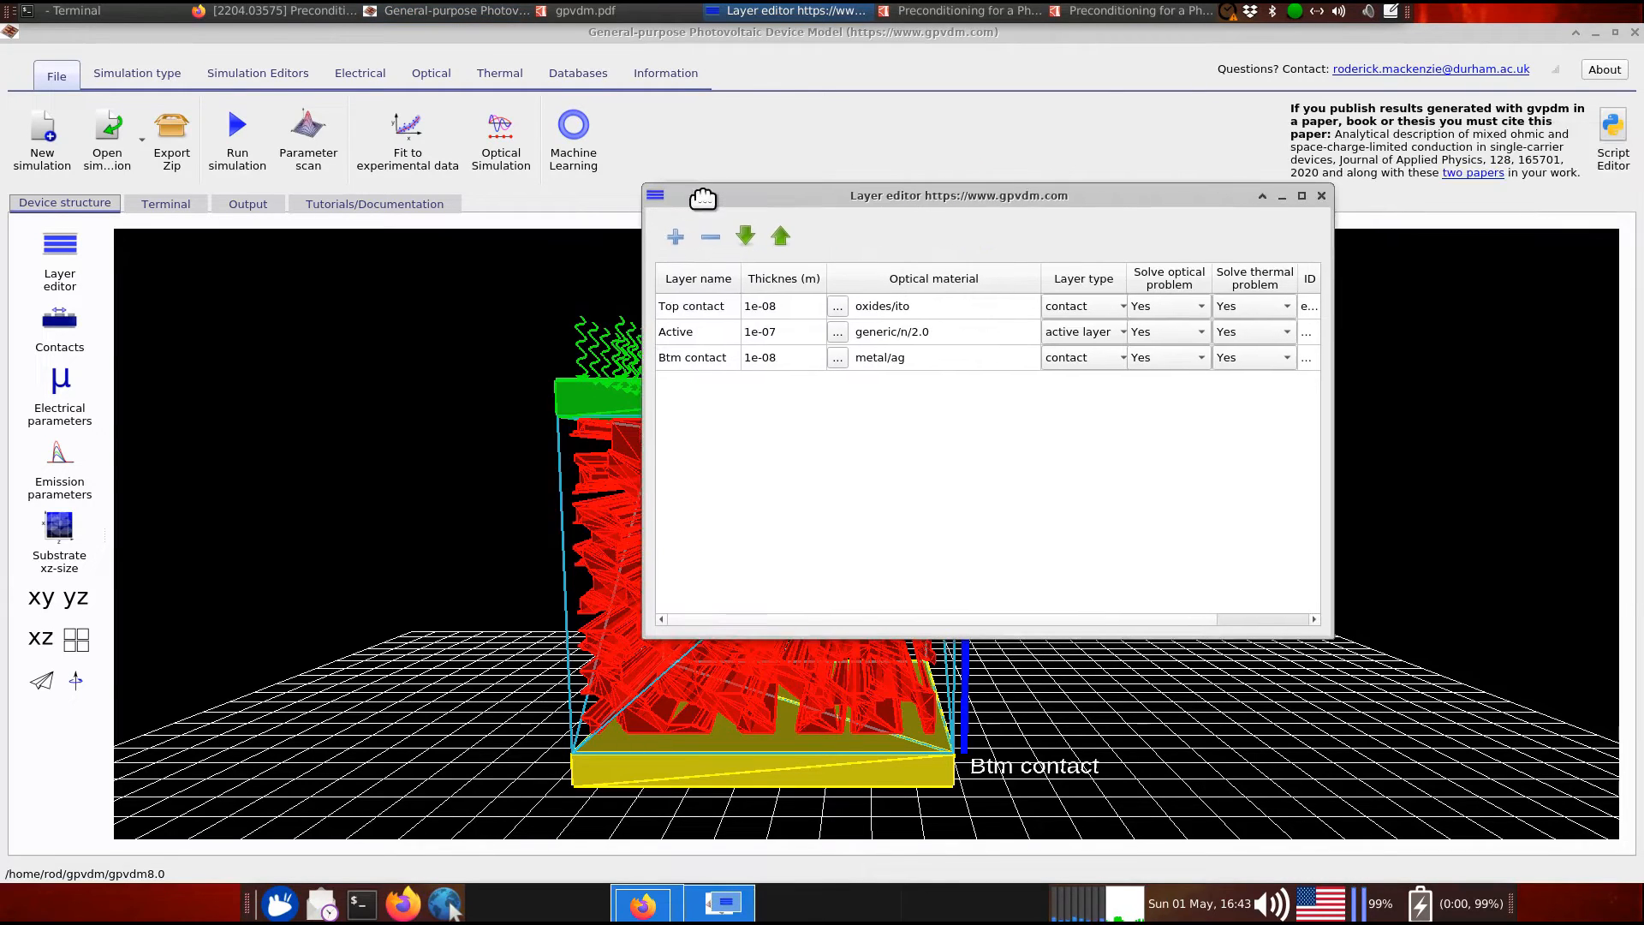
click(1318, 196)
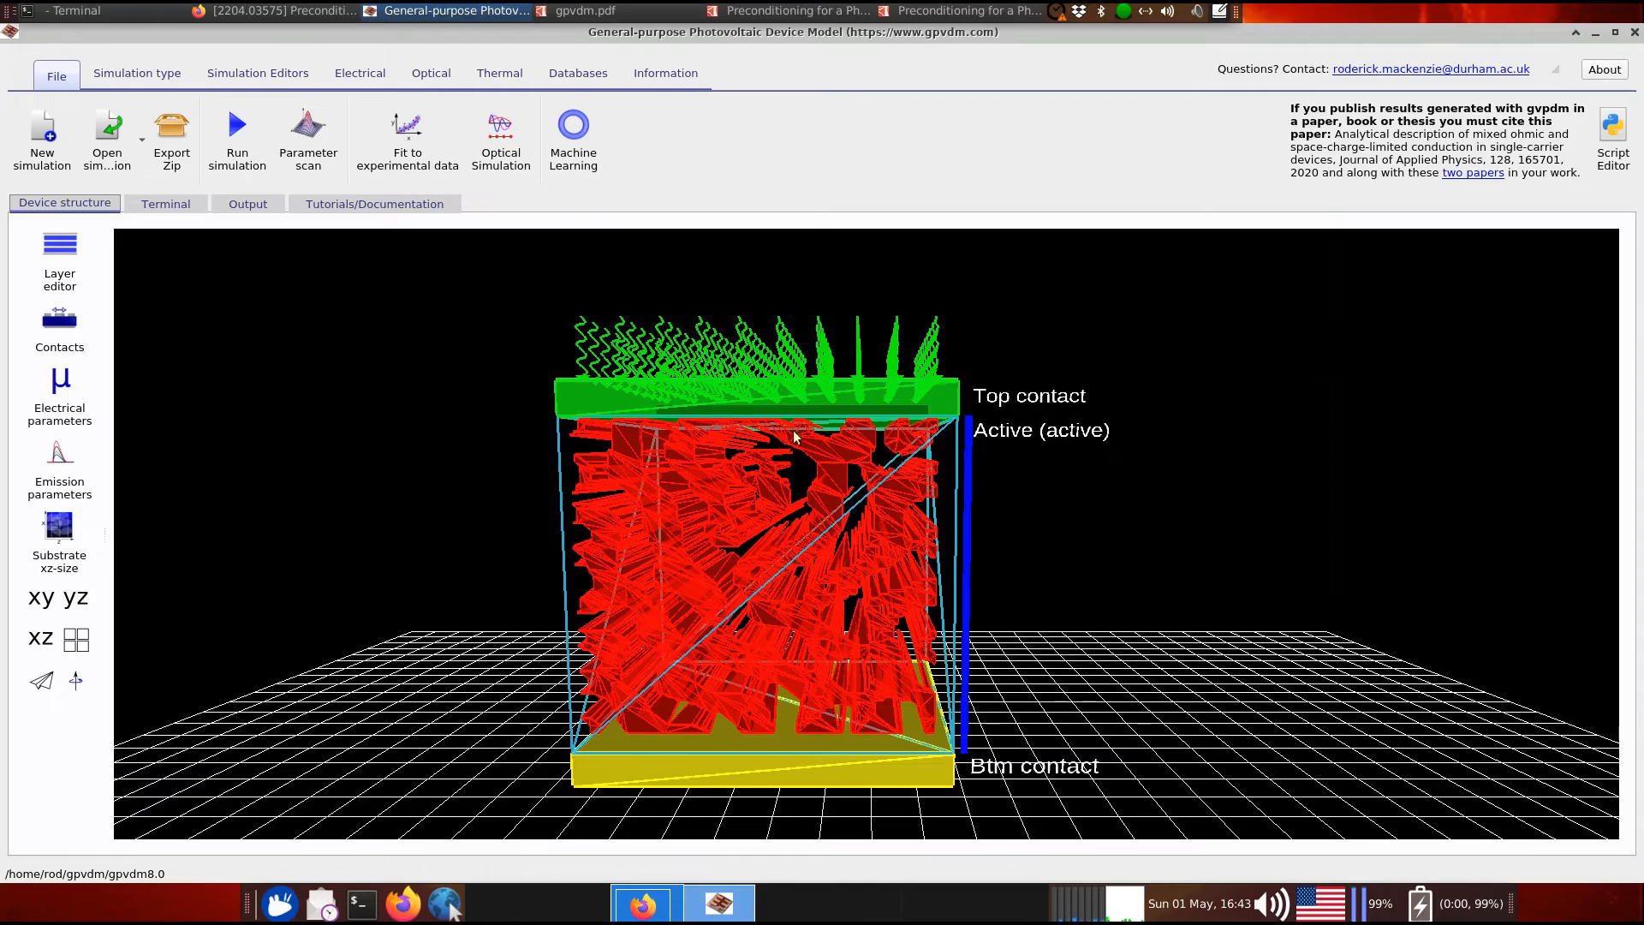
drag(1097, 561, 1089, 559)
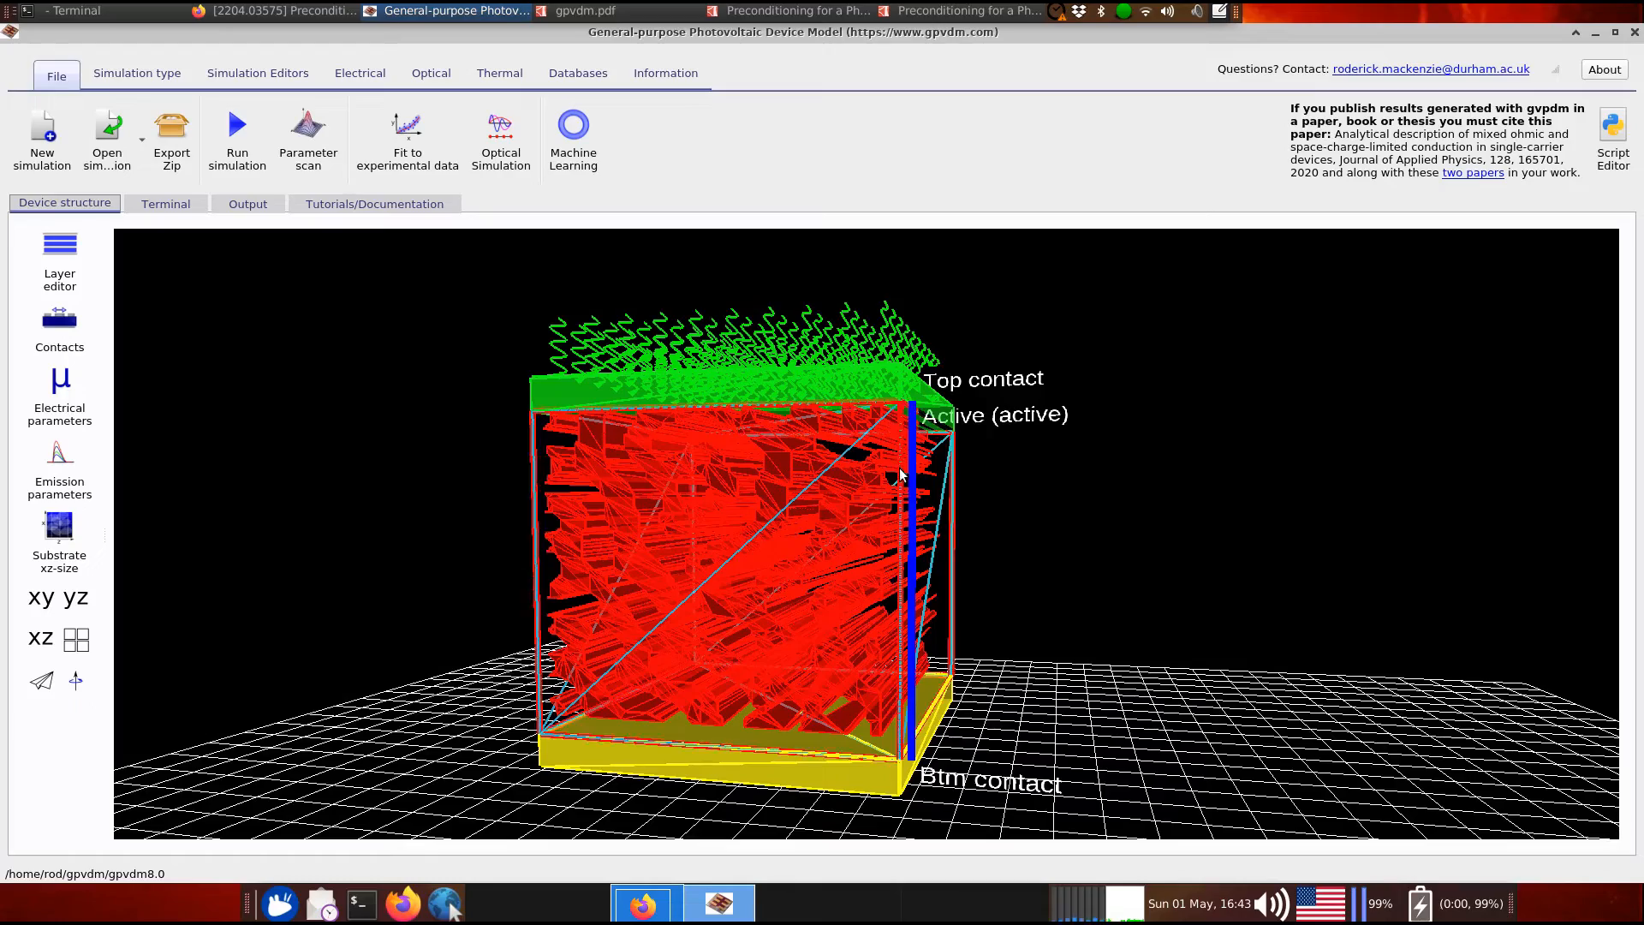
scroll(949, 515, up, 5)
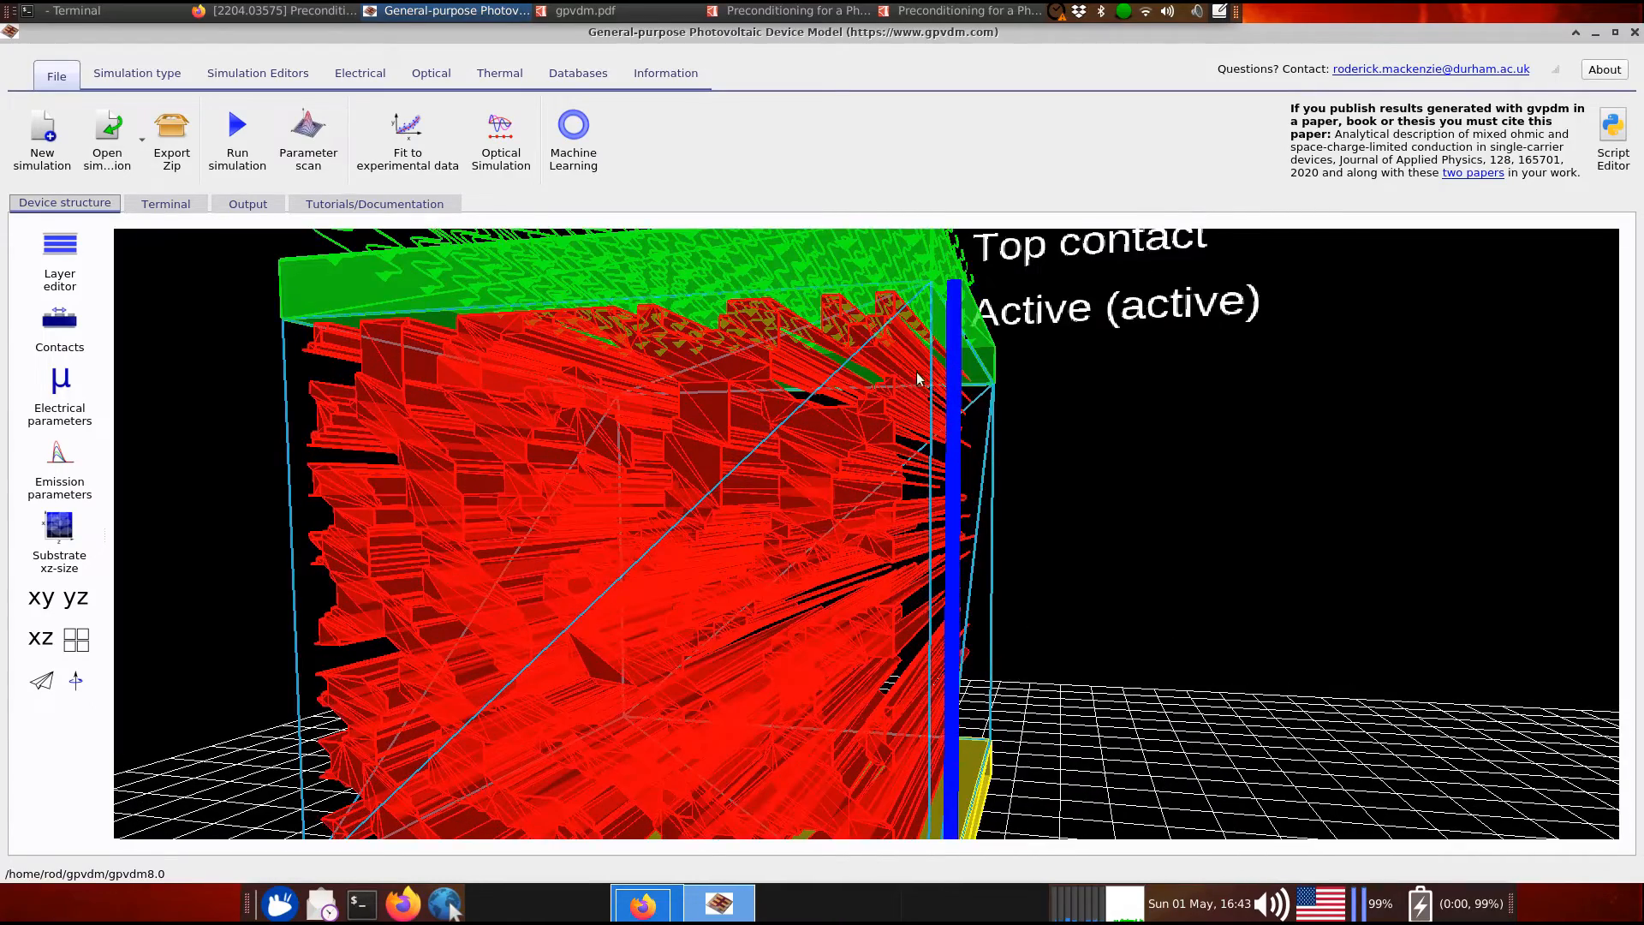
scroll(1062, 435, up, 2)
mouse_move(1051, 438)
mouse_down()
mouse_move(1016, 437)
mouse_move(1081, 438)
mouse_up()
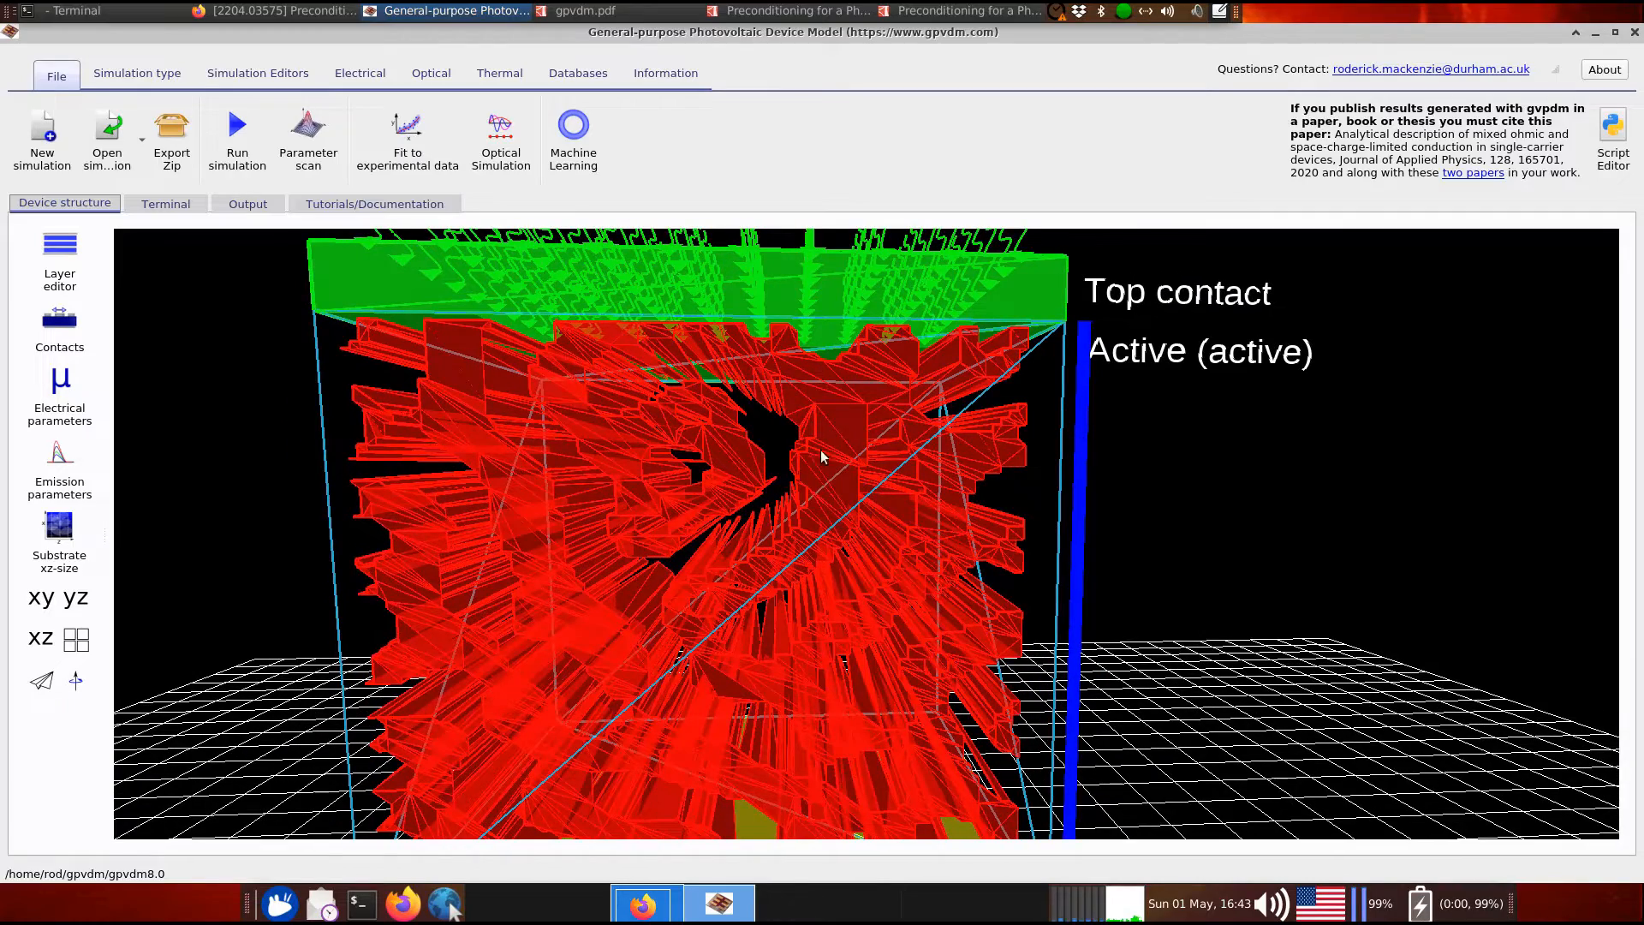
scroll(805, 567, down, 5)
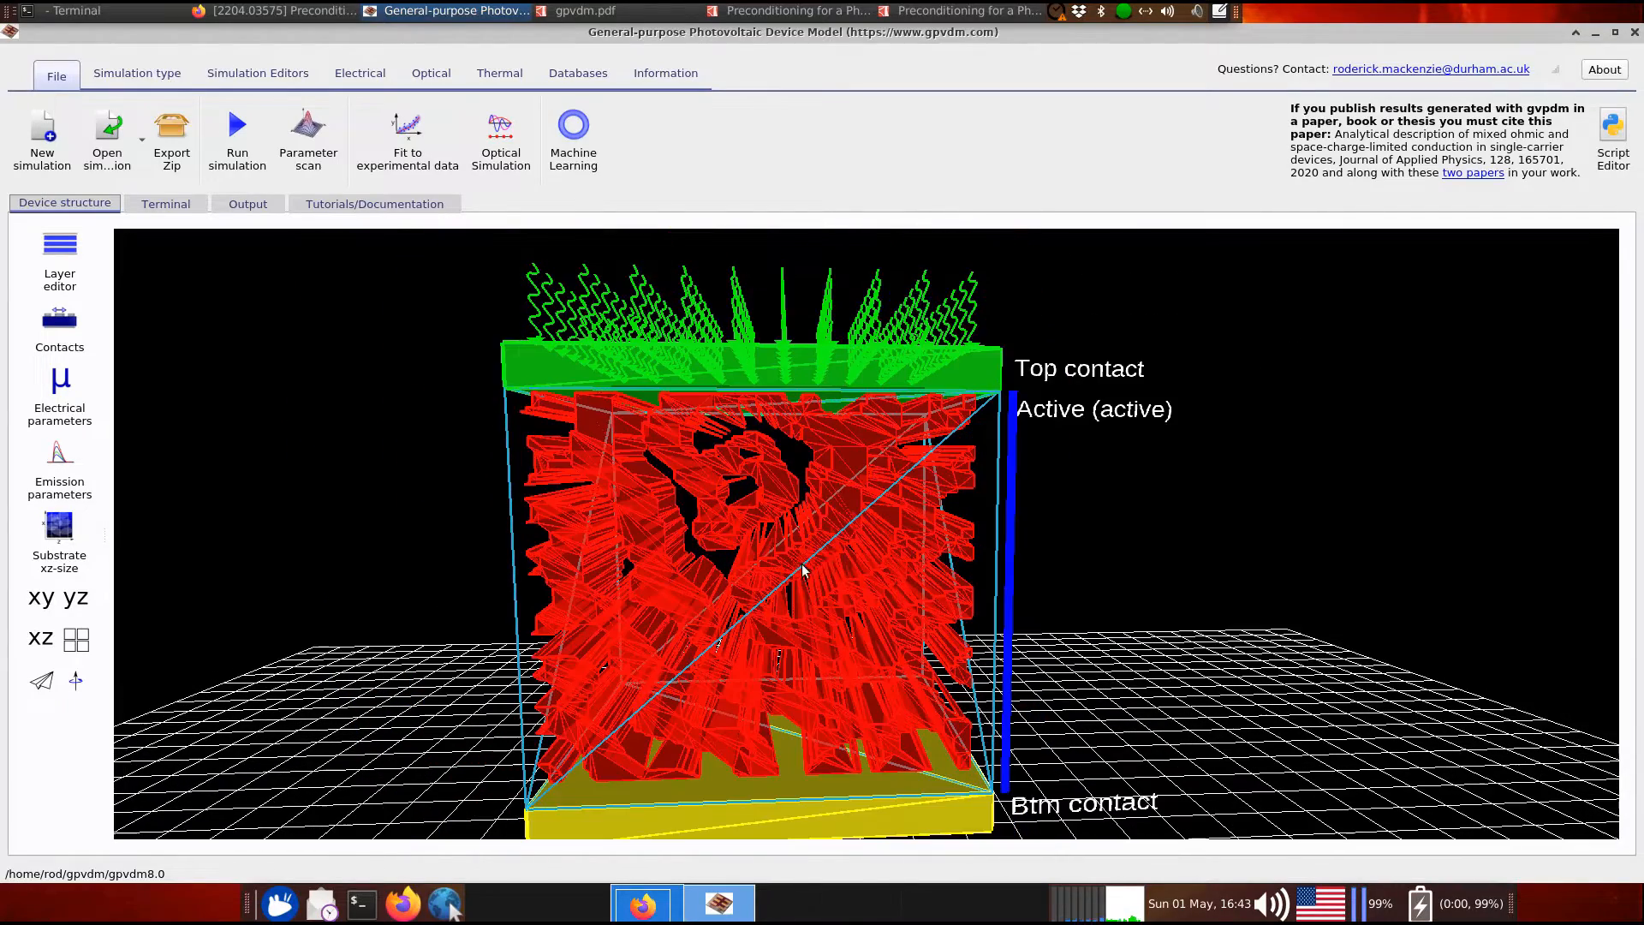
click(835, 524)
drag(1142, 524, 1137, 516)
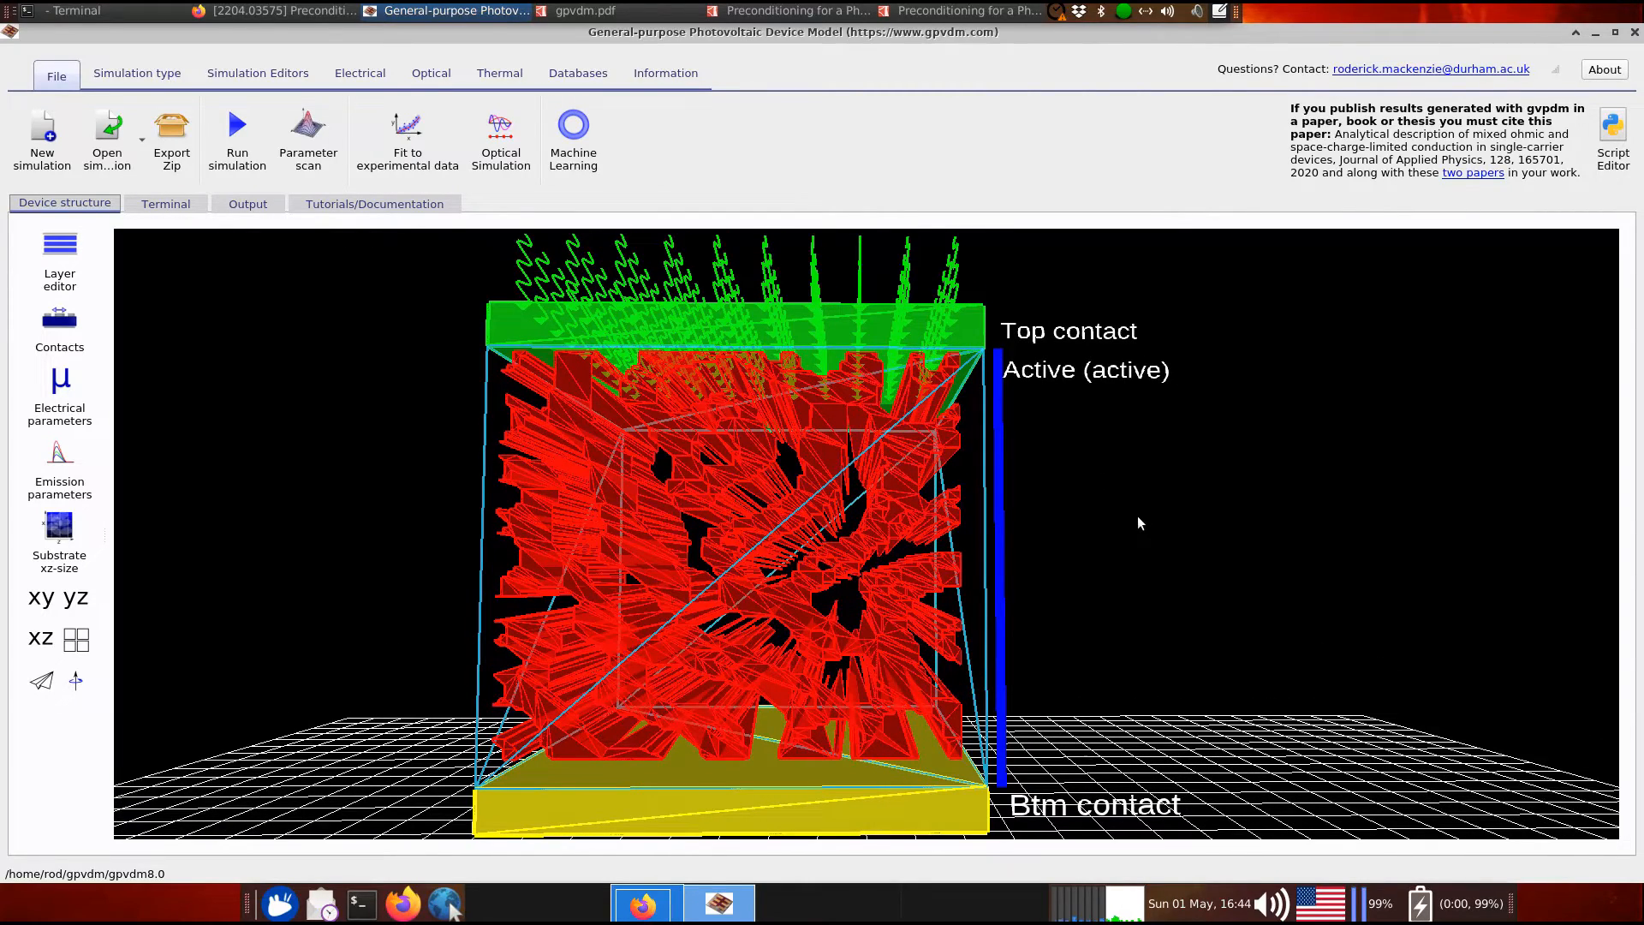
click(696, 440)
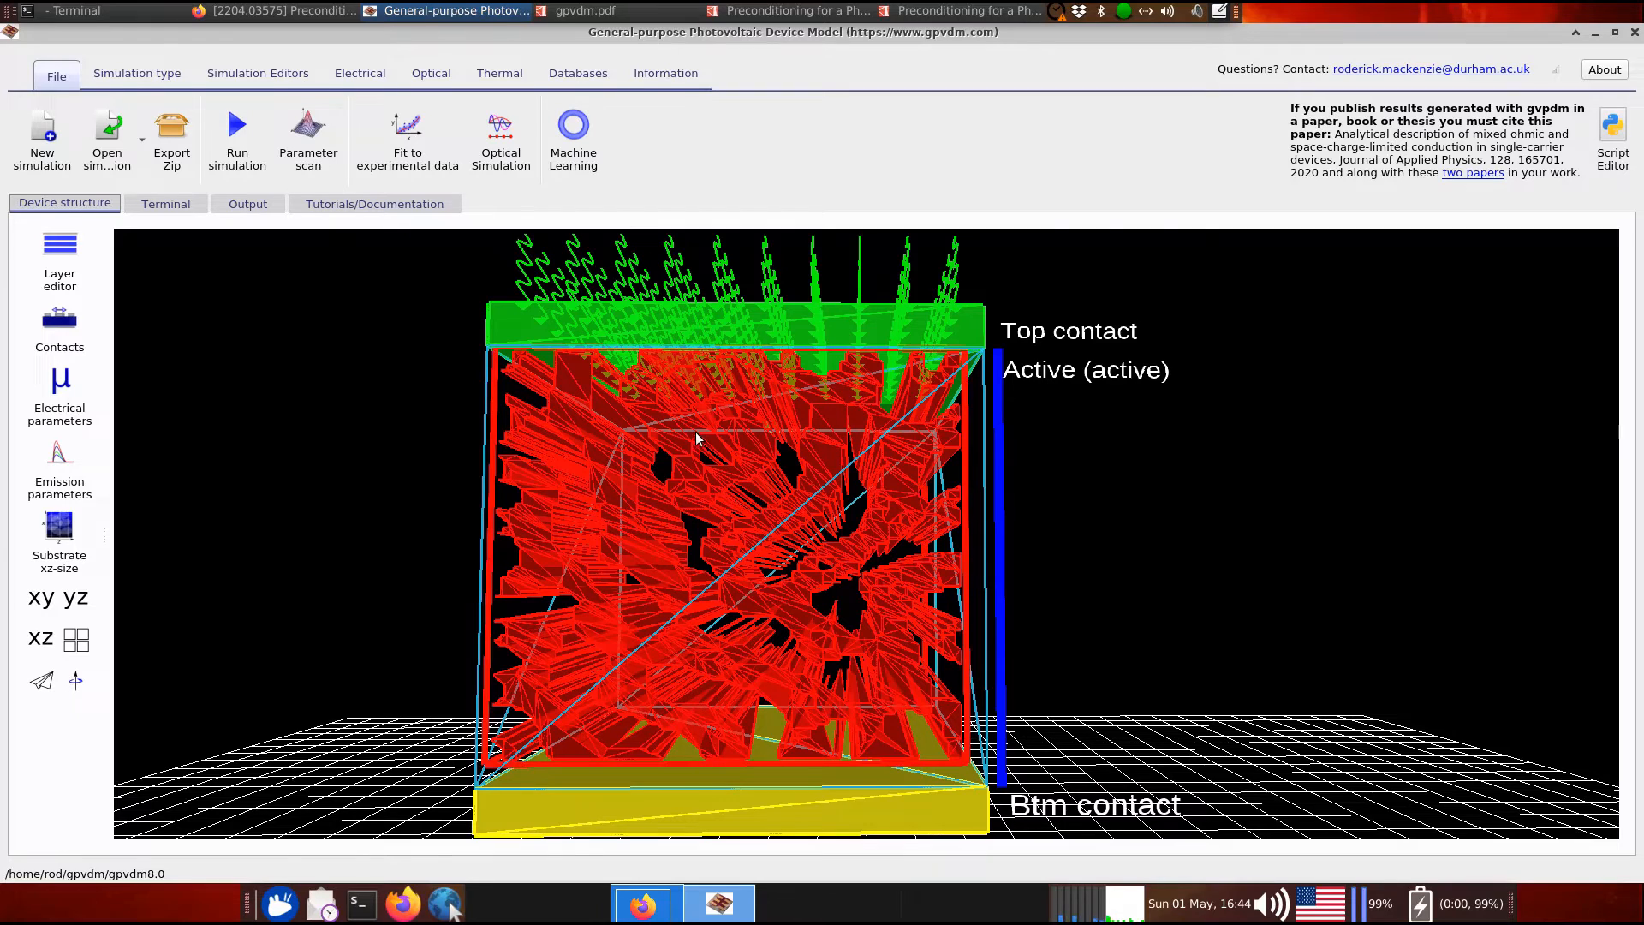
Turn the active layer's Show solid display on, then off again to leave a wireframe mesh
right_click(984, 481)
mouse_move(1043, 666)
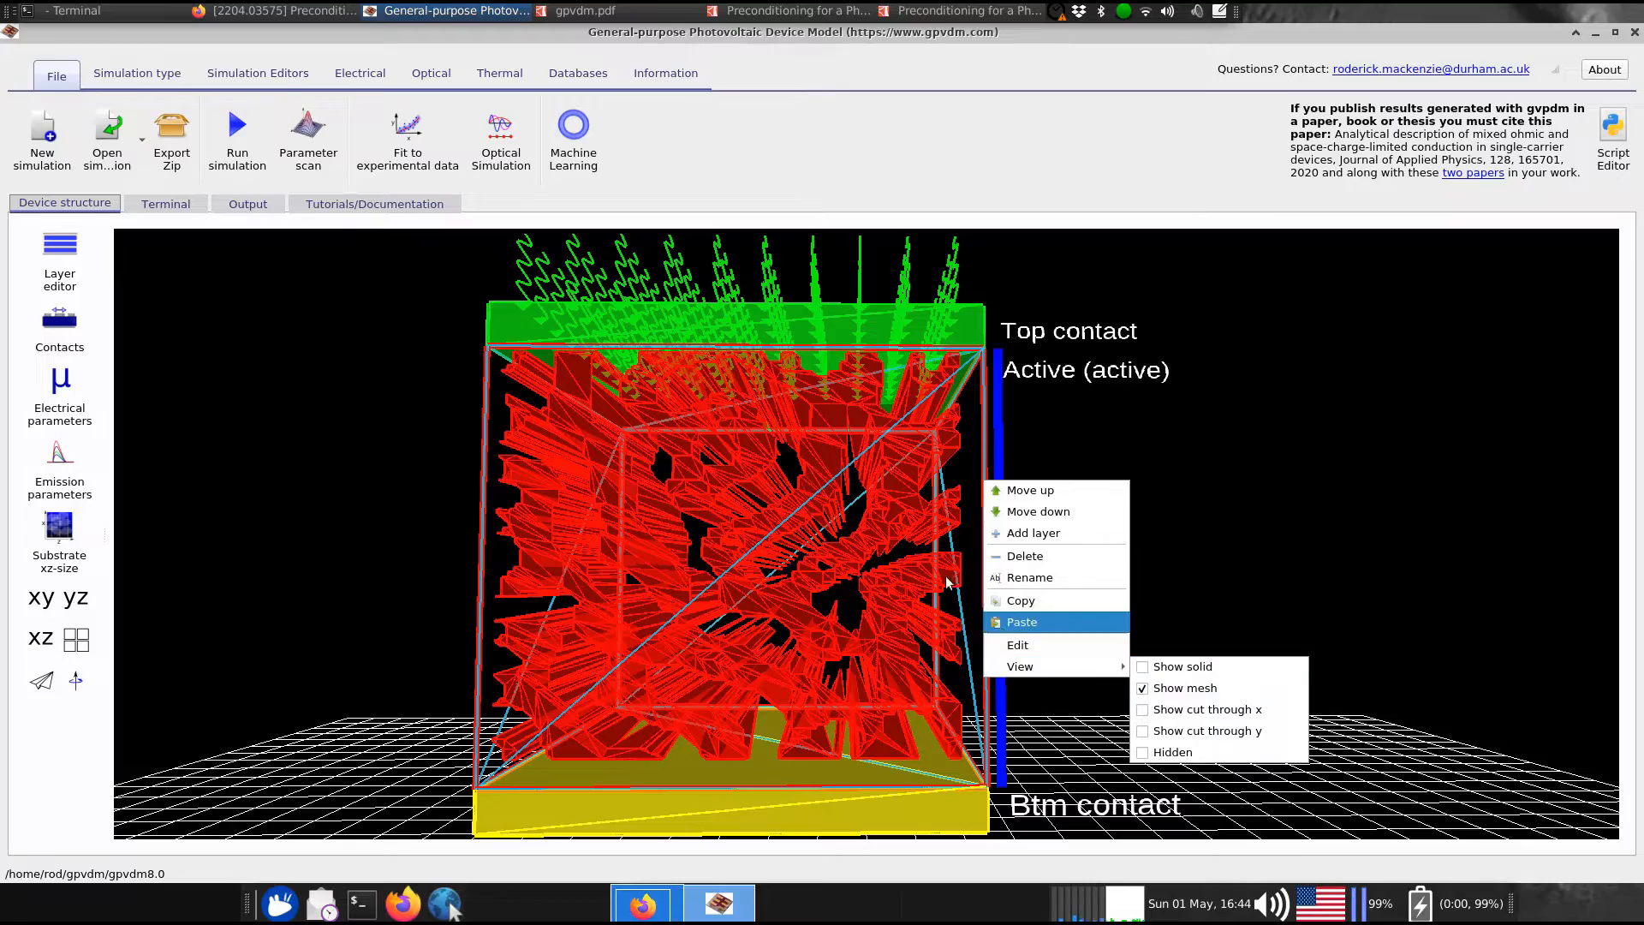
click(1158, 665)
drag(1117, 628, 1065, 588)
right_click(905, 537)
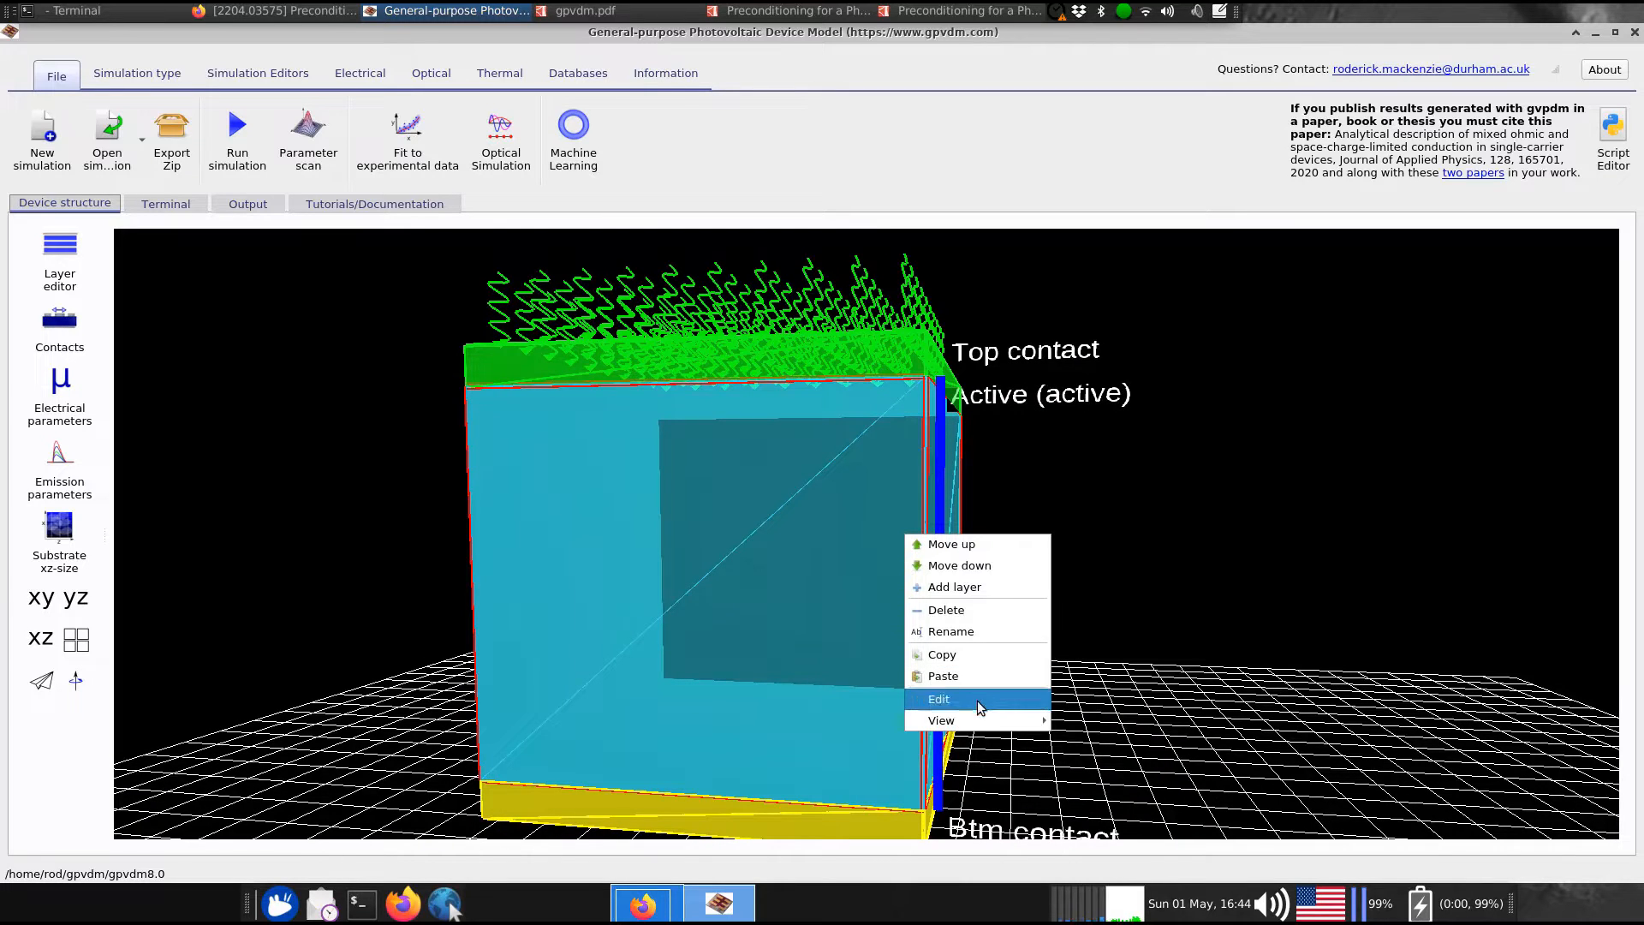
mouse_move(977, 720)
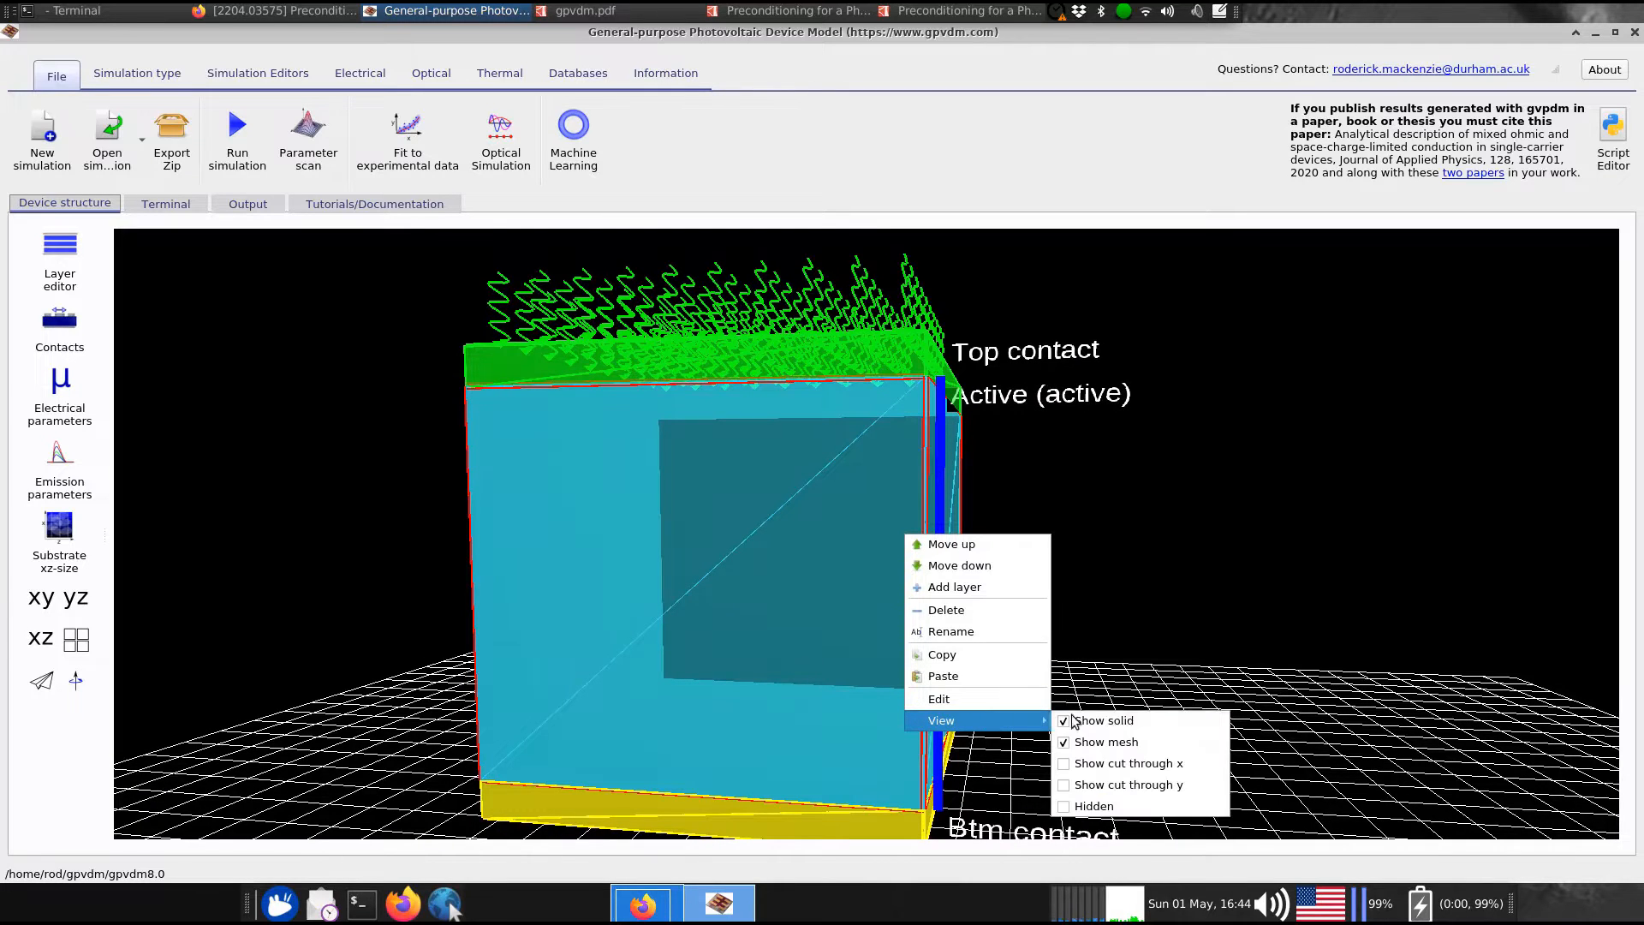
click(1128, 722)
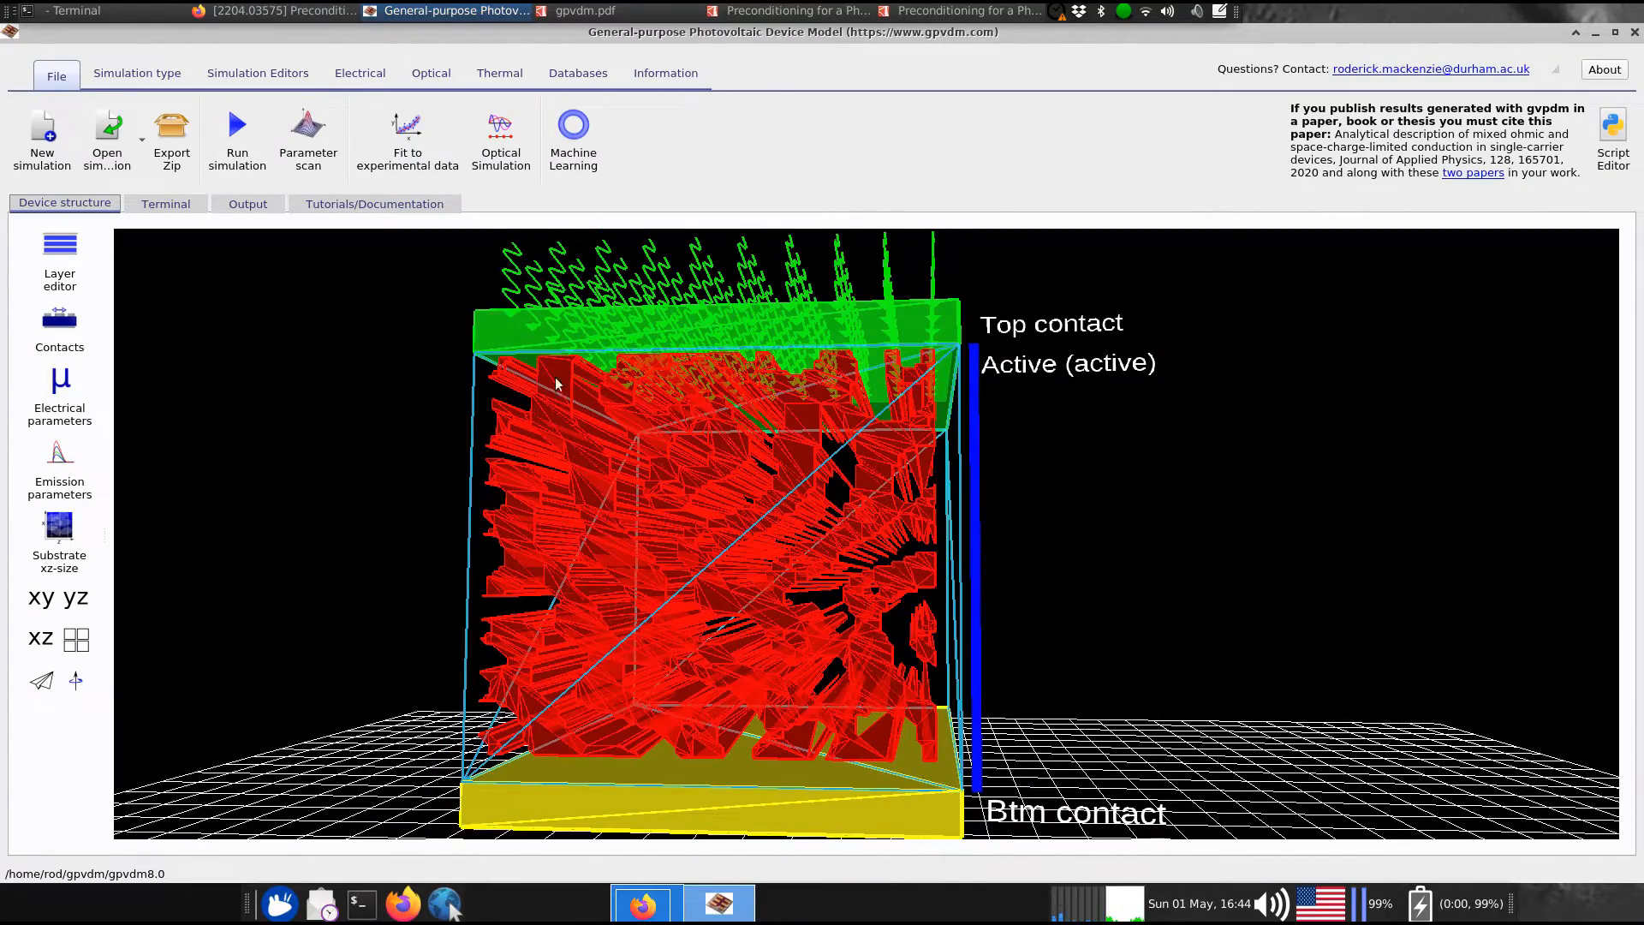
Open the electrical parameter editor and check Active's electron (0.1) and hole (1e-10) mobilities
click(47, 396)
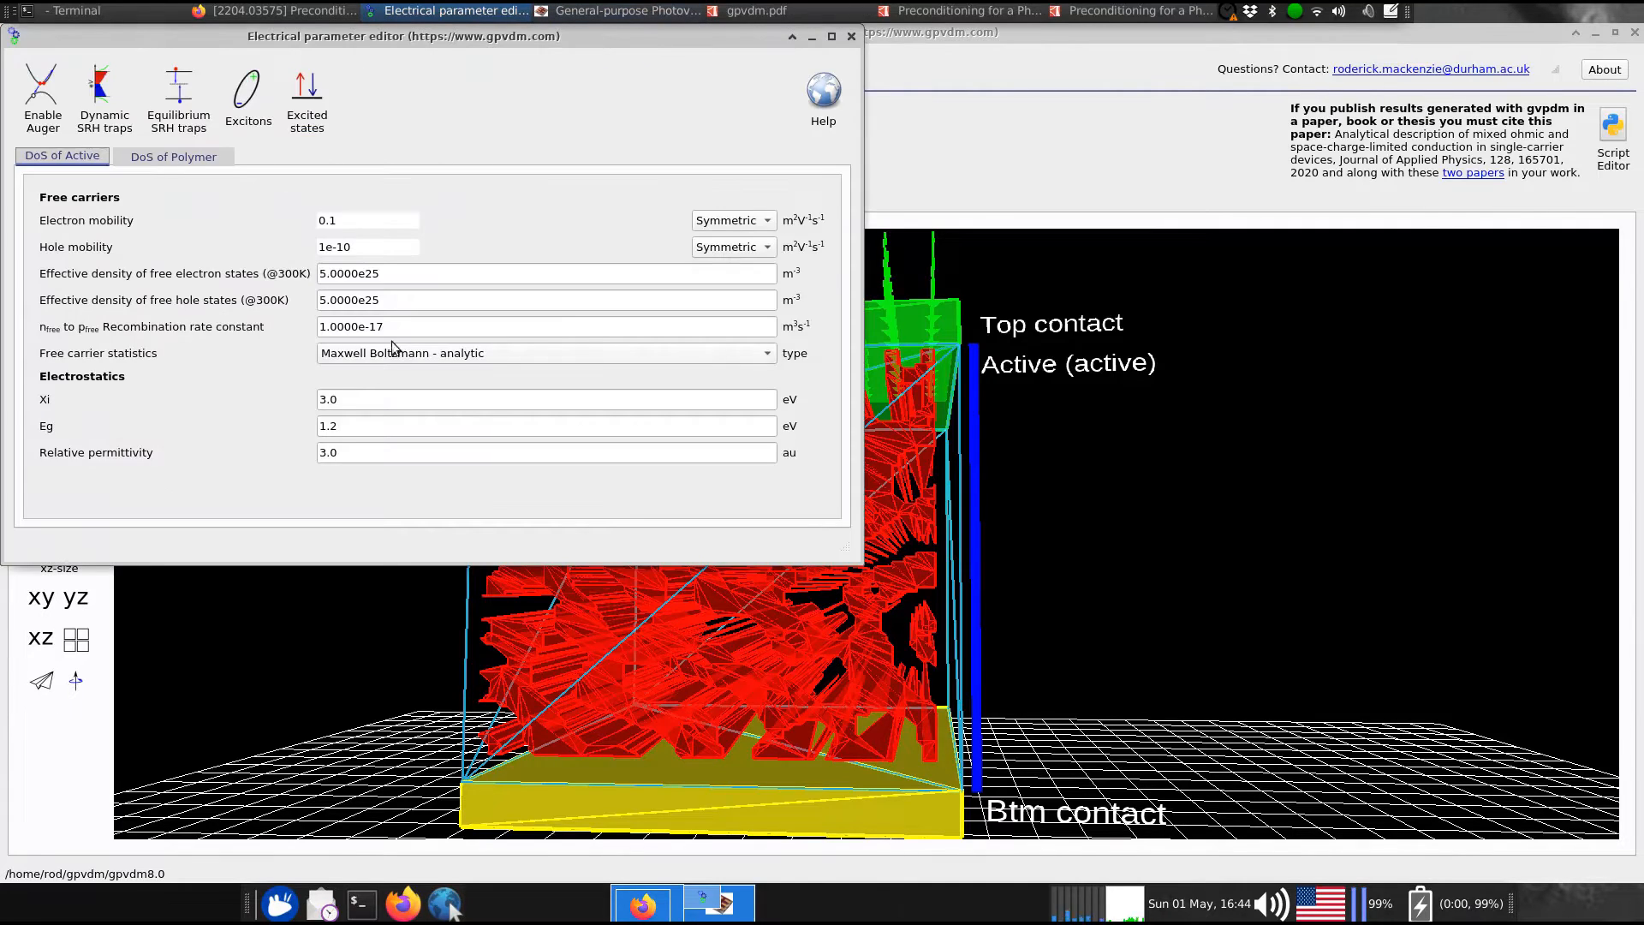
drag(357, 40, 1081, 177)
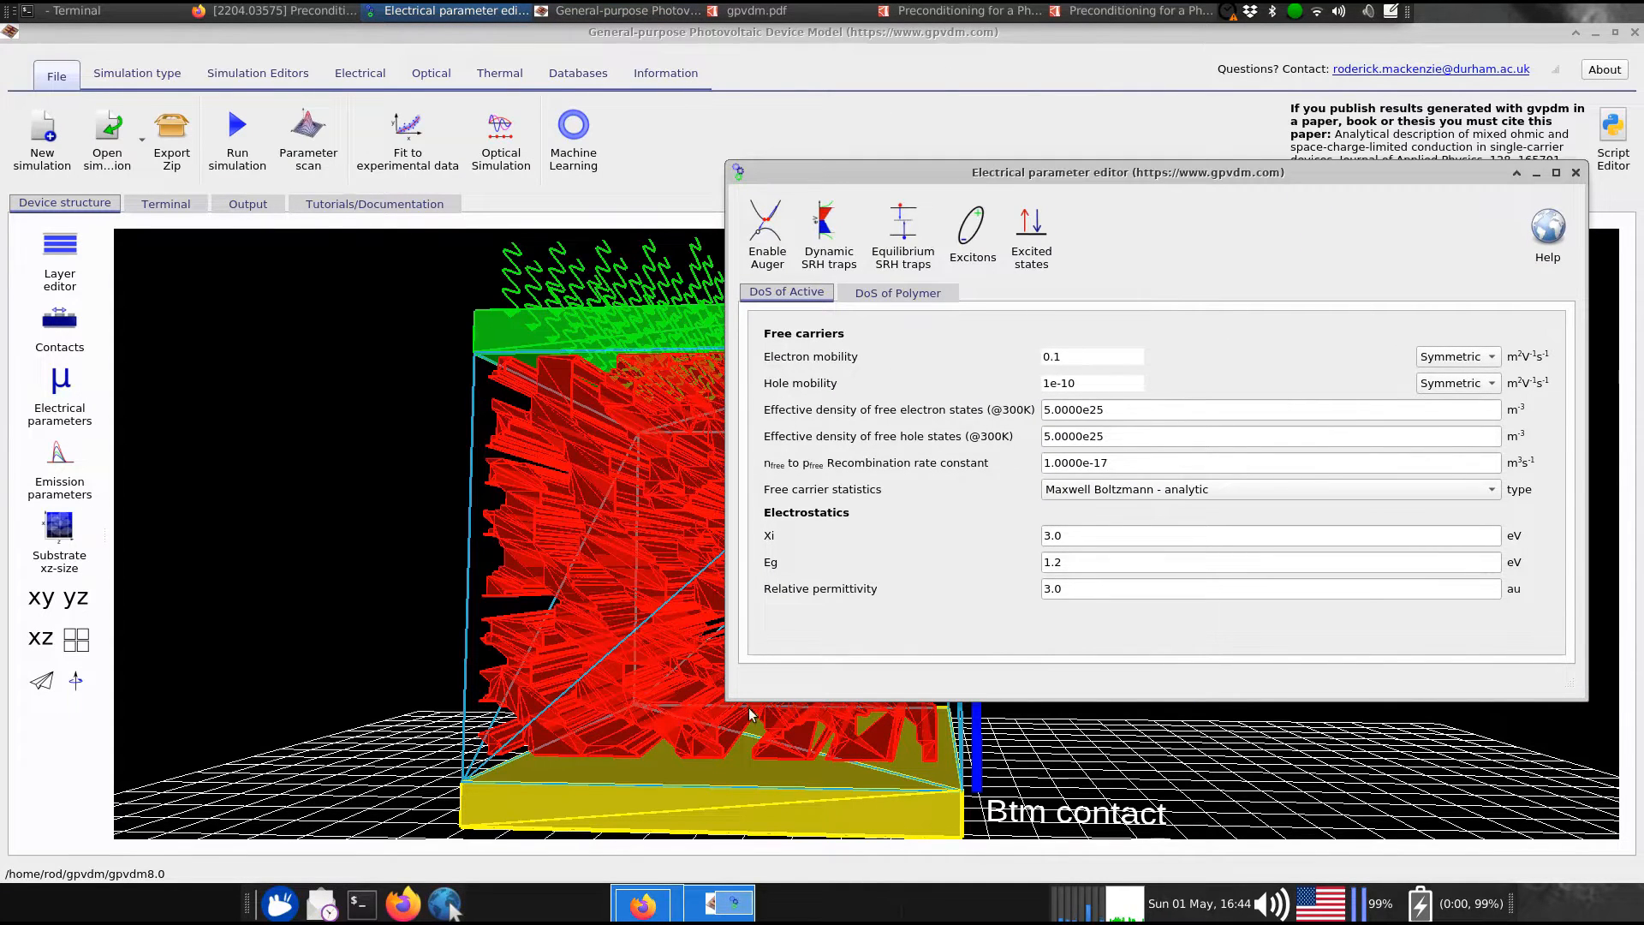
drag(1015, 775, 1032, 725)
right_click(1032, 726)
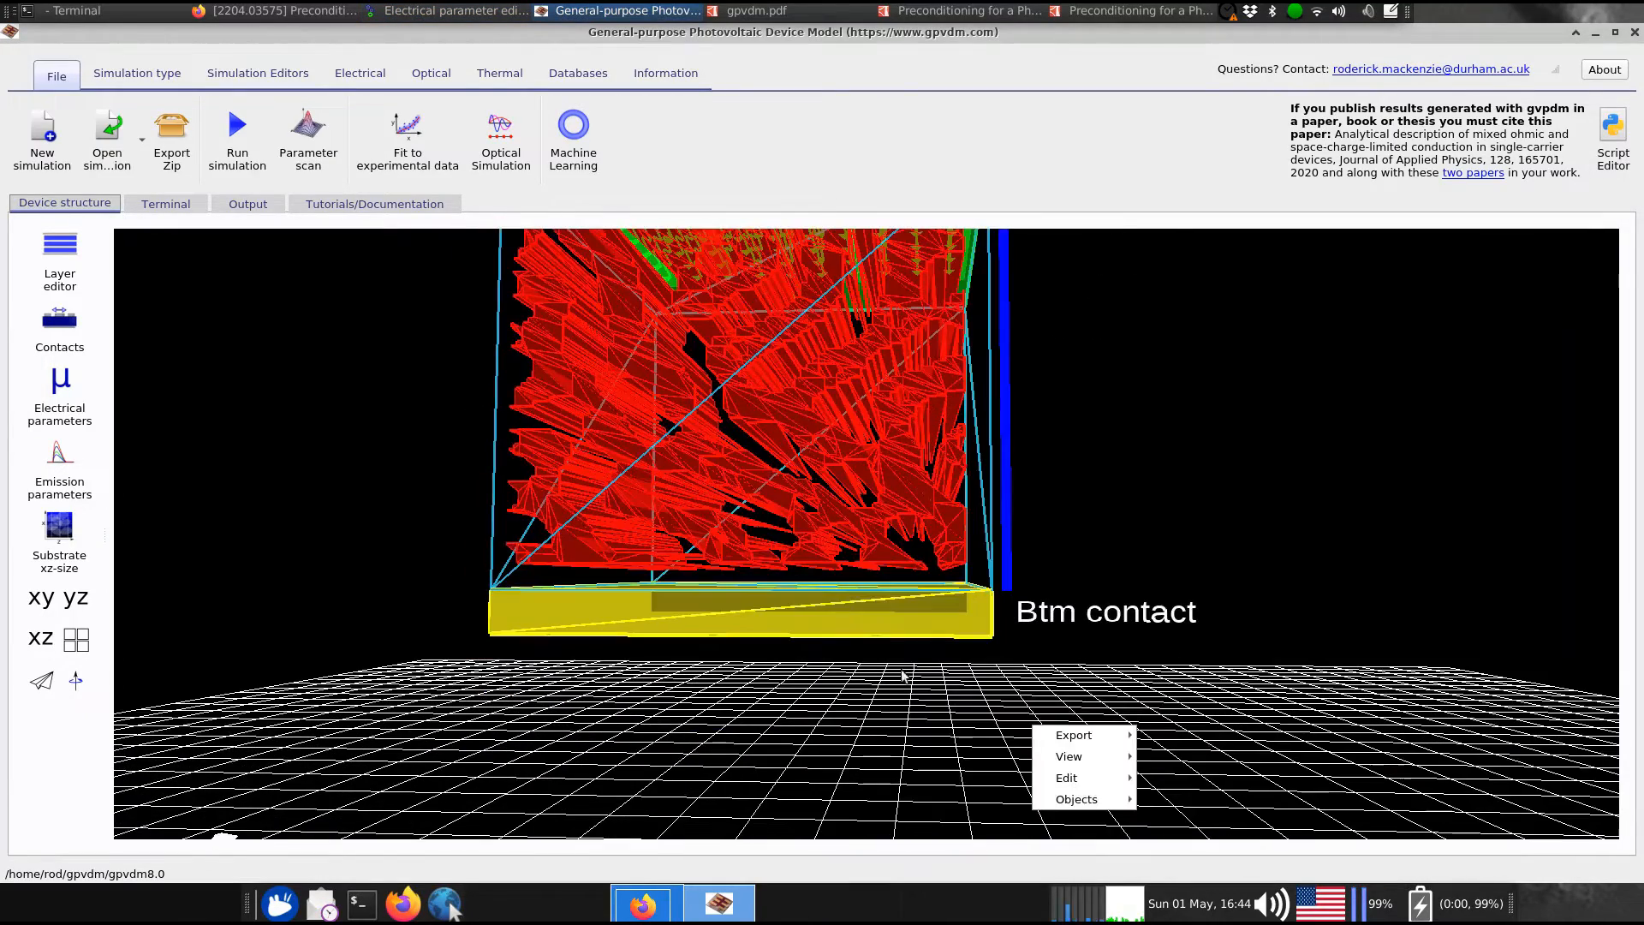
click(1179, 555)
scroll(1039, 555, up, 3)
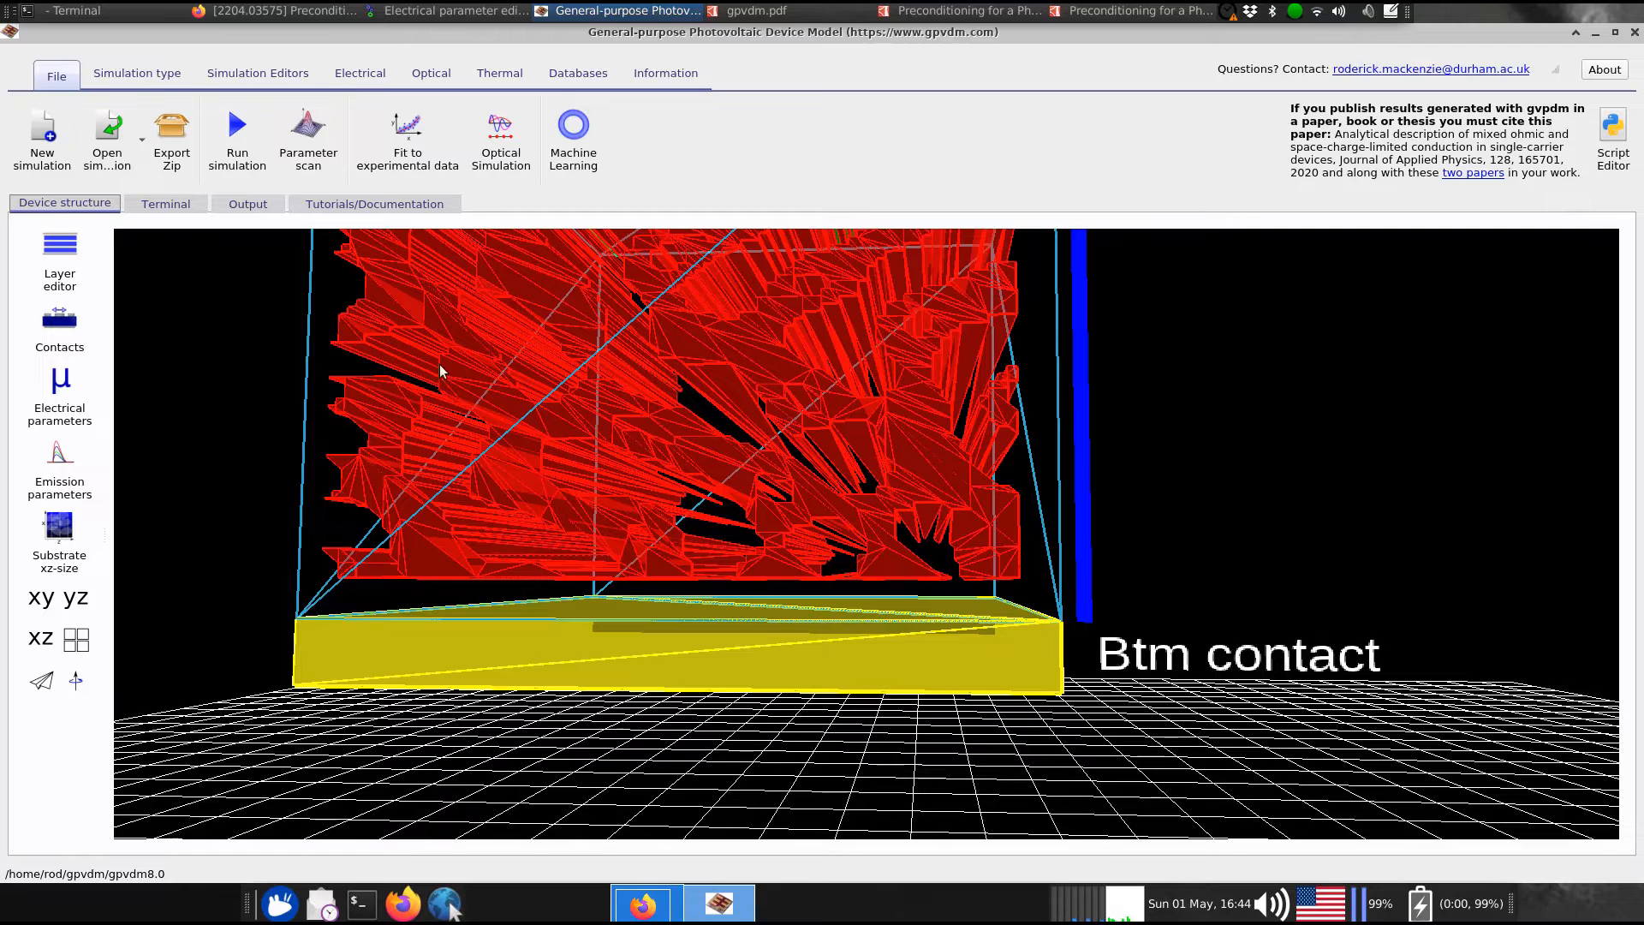
click(445, 11)
click(1039, 351)
drag(1048, 377, 997, 376)
Review the DoS of Polymer mobilities: electron 1e-10 and hole 0.1
click(886, 291)
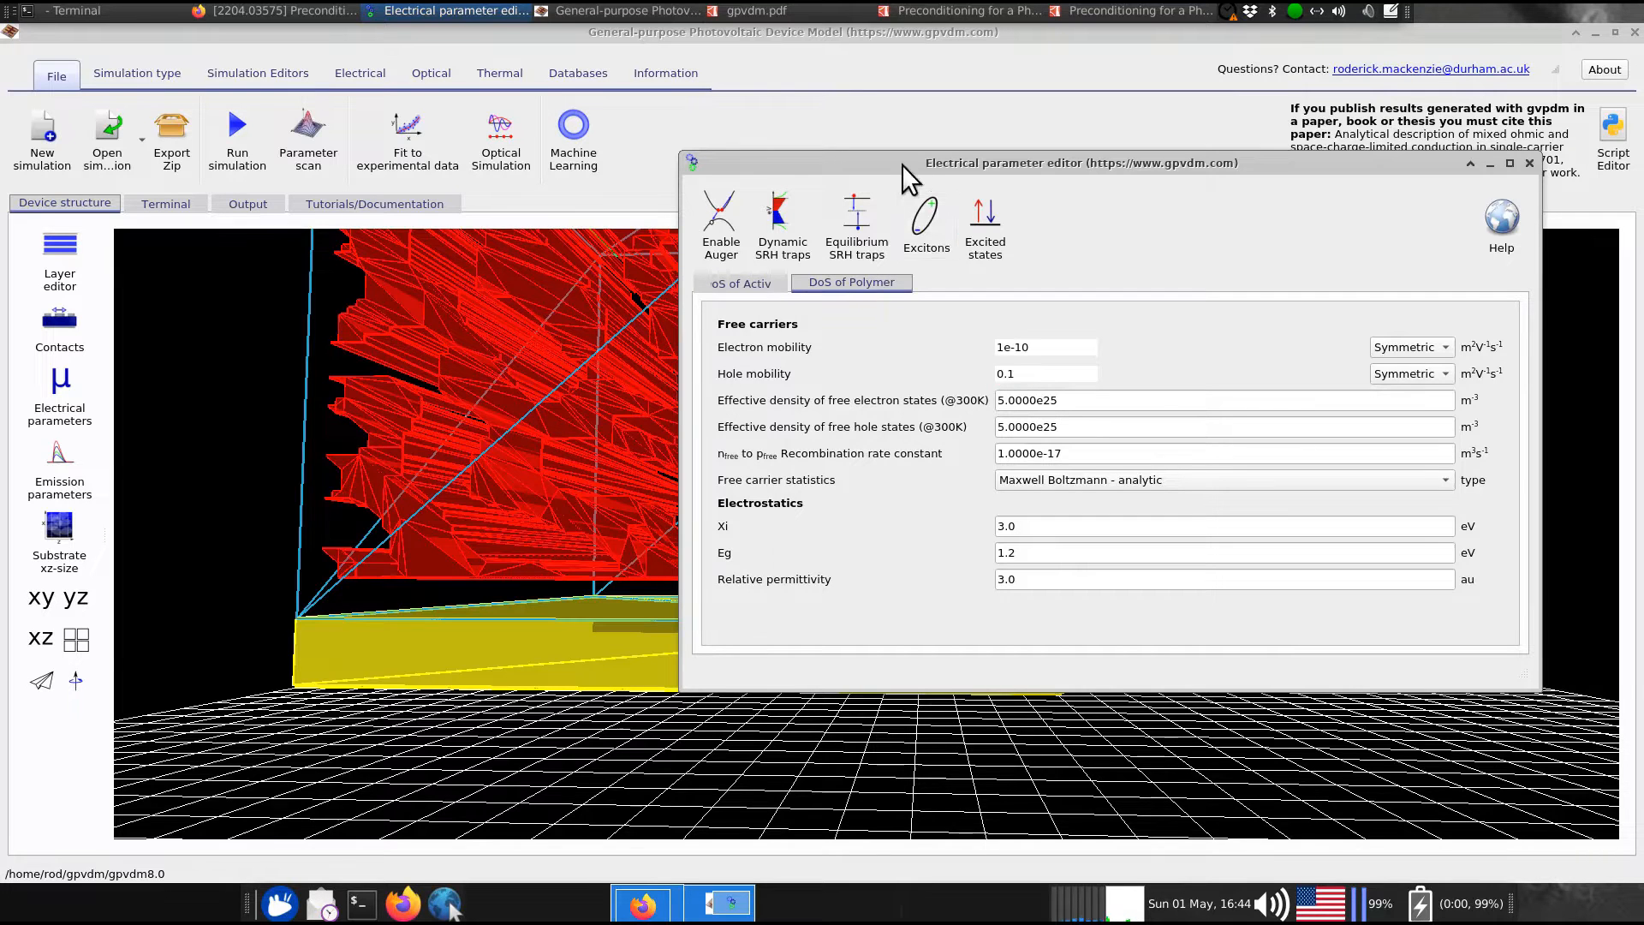
drag(902, 169, 1194, 134)
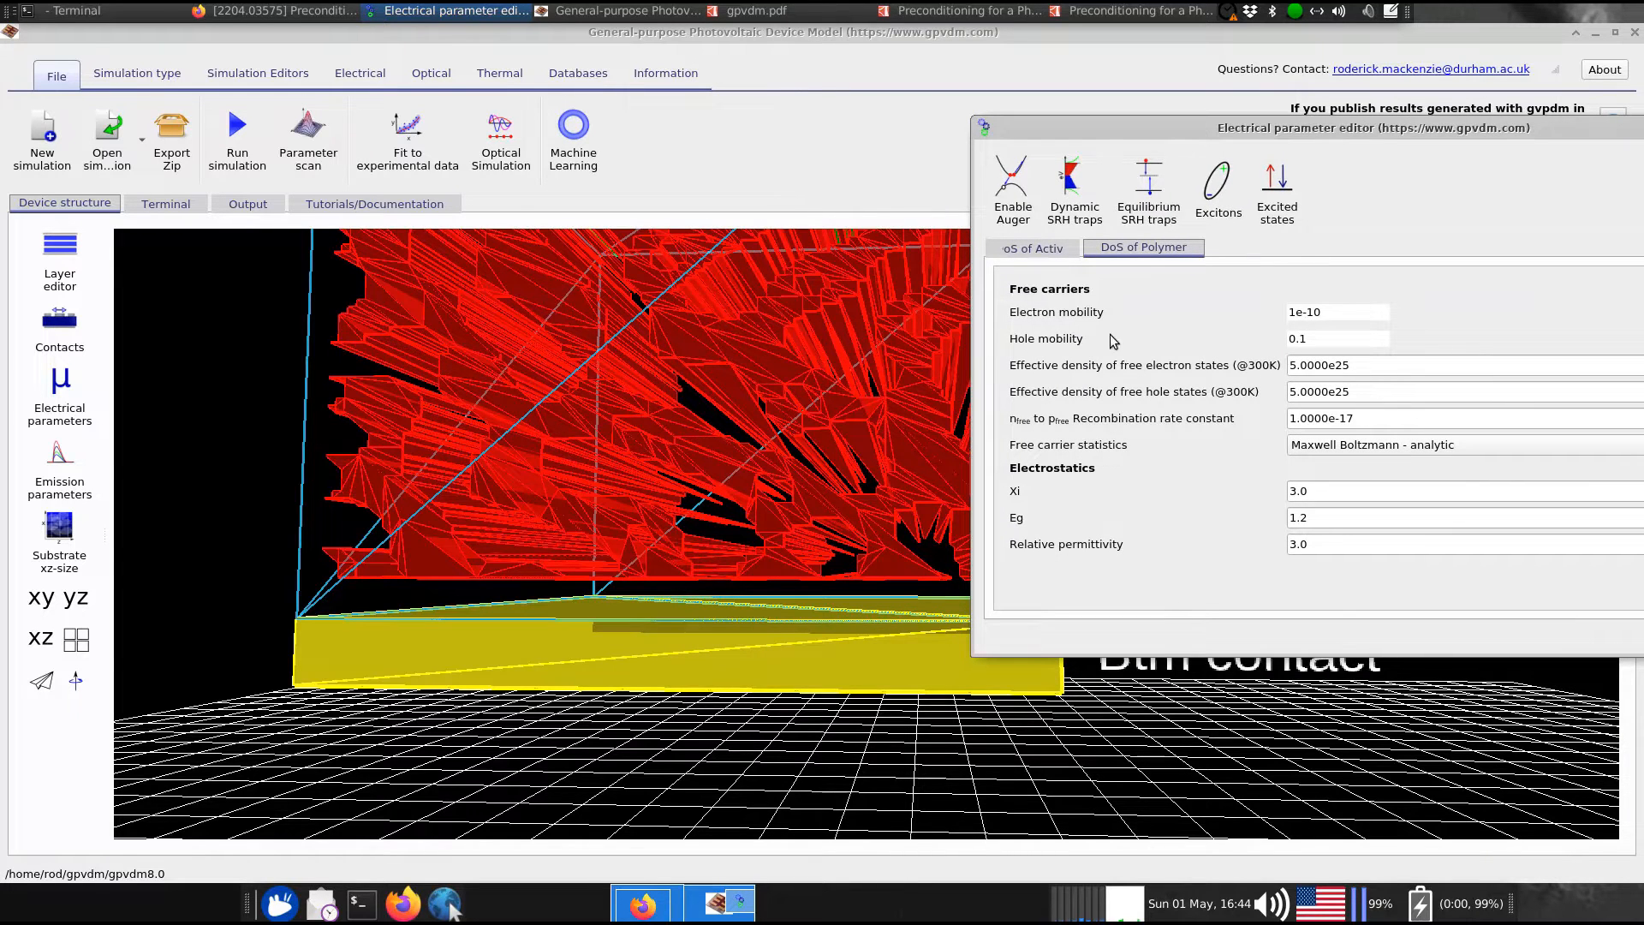
drag(1324, 120, 1128, 115)
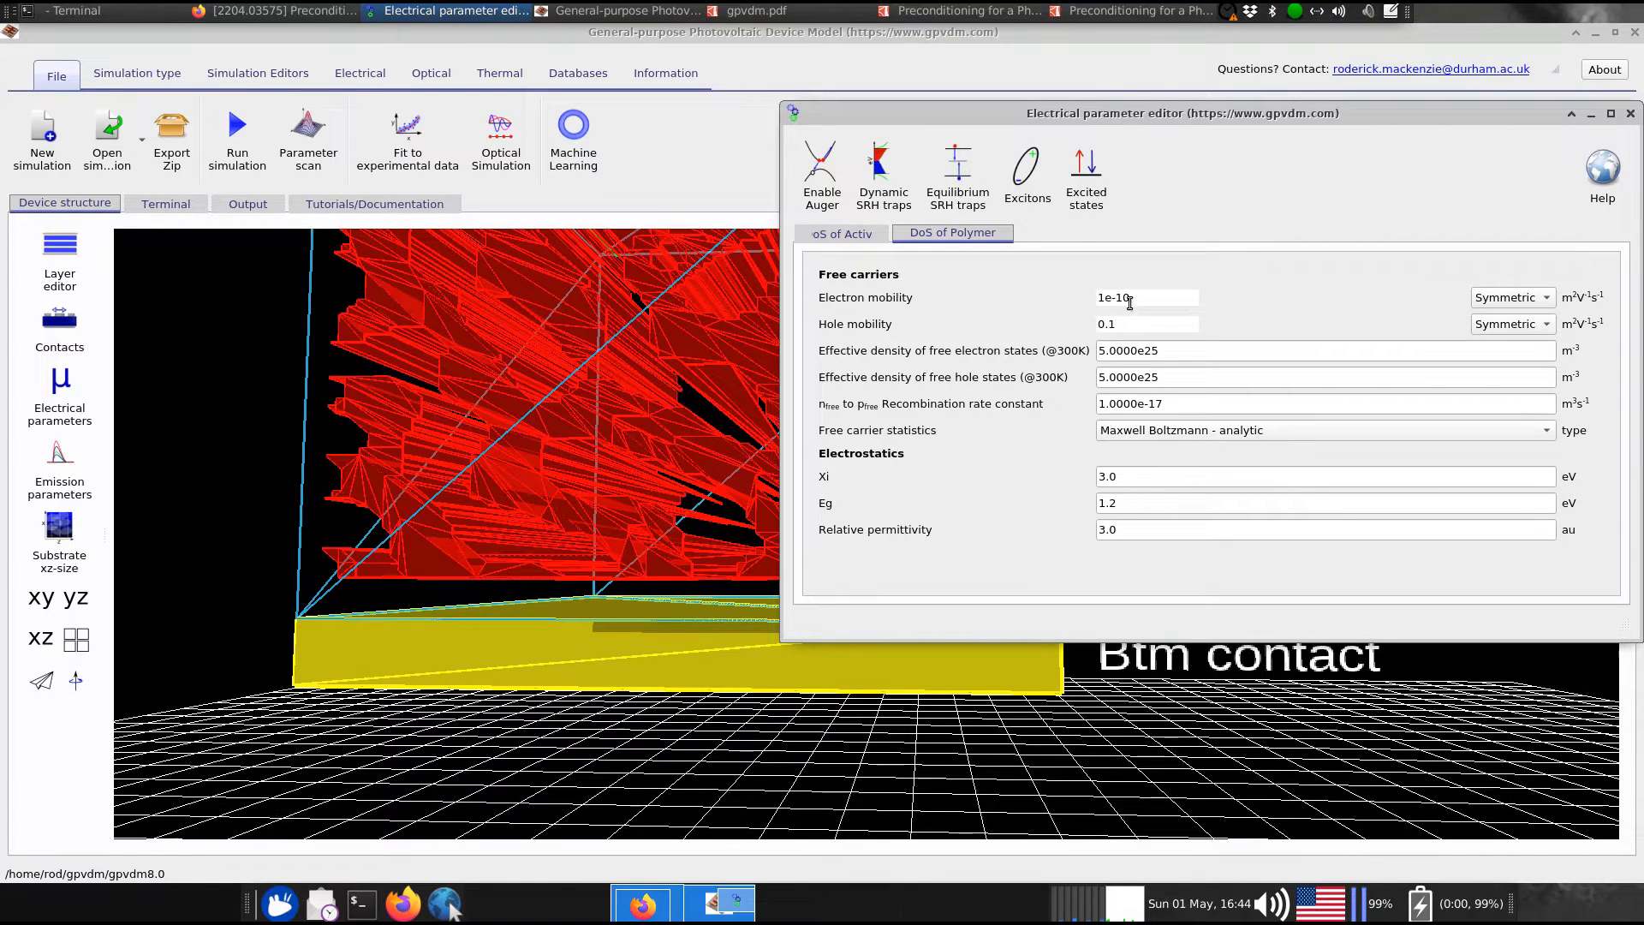
drag(1146, 297, 1089, 300)
drag(1138, 328, 1088, 323)
drag(1058, 111, 1092, 114)
Compare the DoS of Active and DoS of Polymer tabs, then close the editor
click(879, 239)
click(947, 236)
click(896, 235)
click(942, 236)
drag(951, 114, 734, 254)
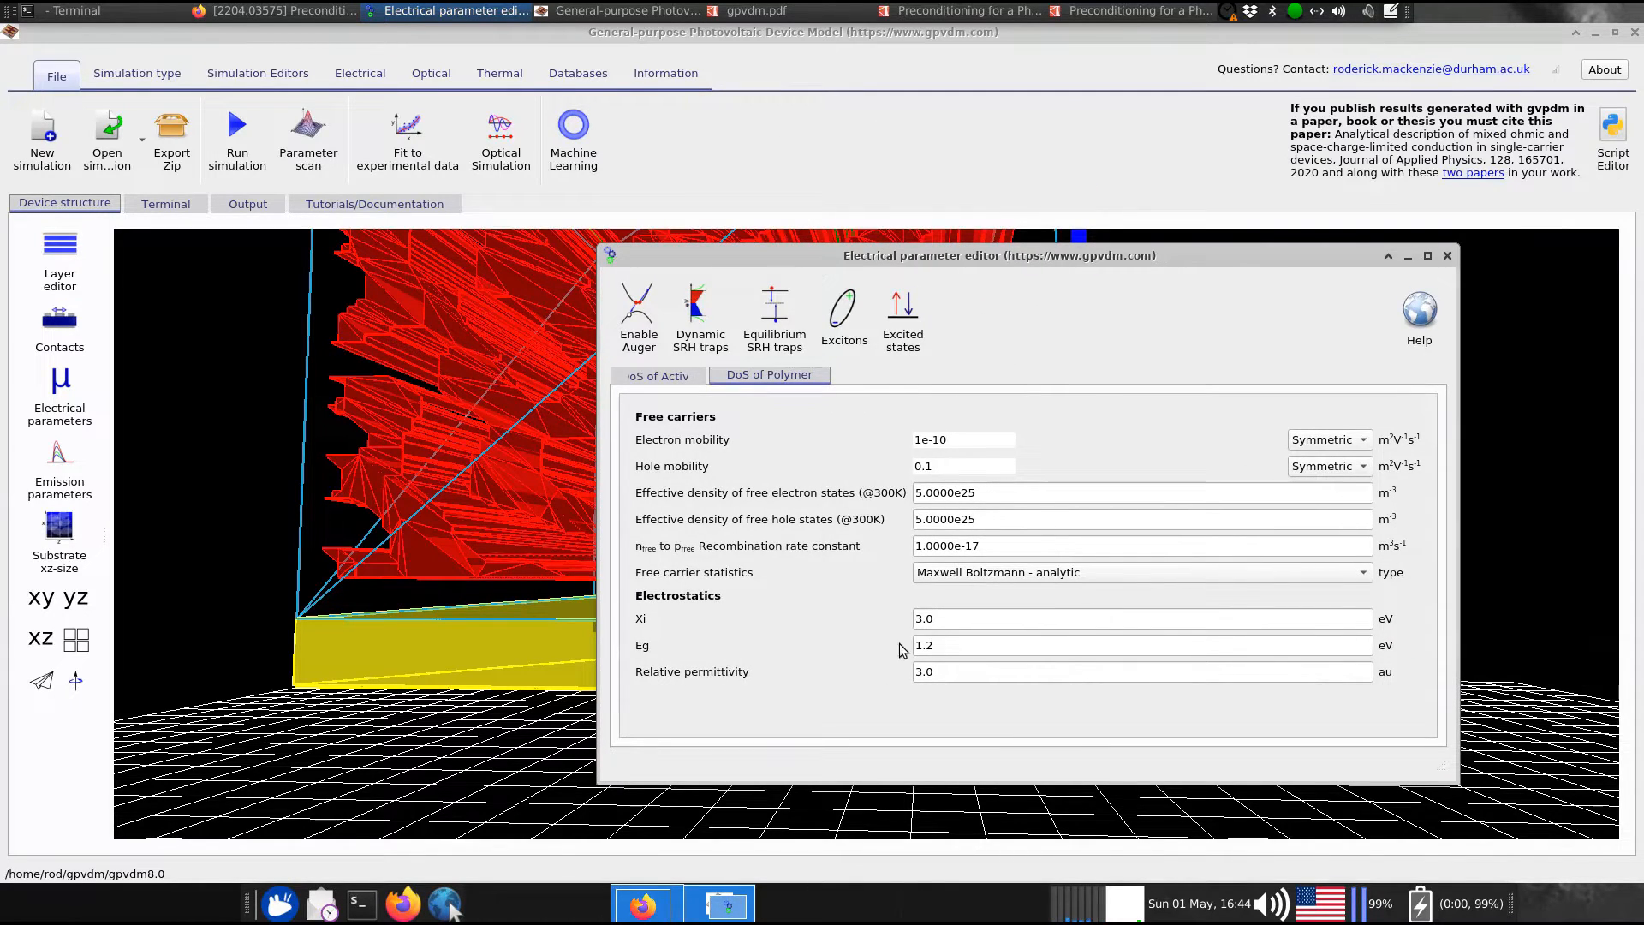
click(662, 378)
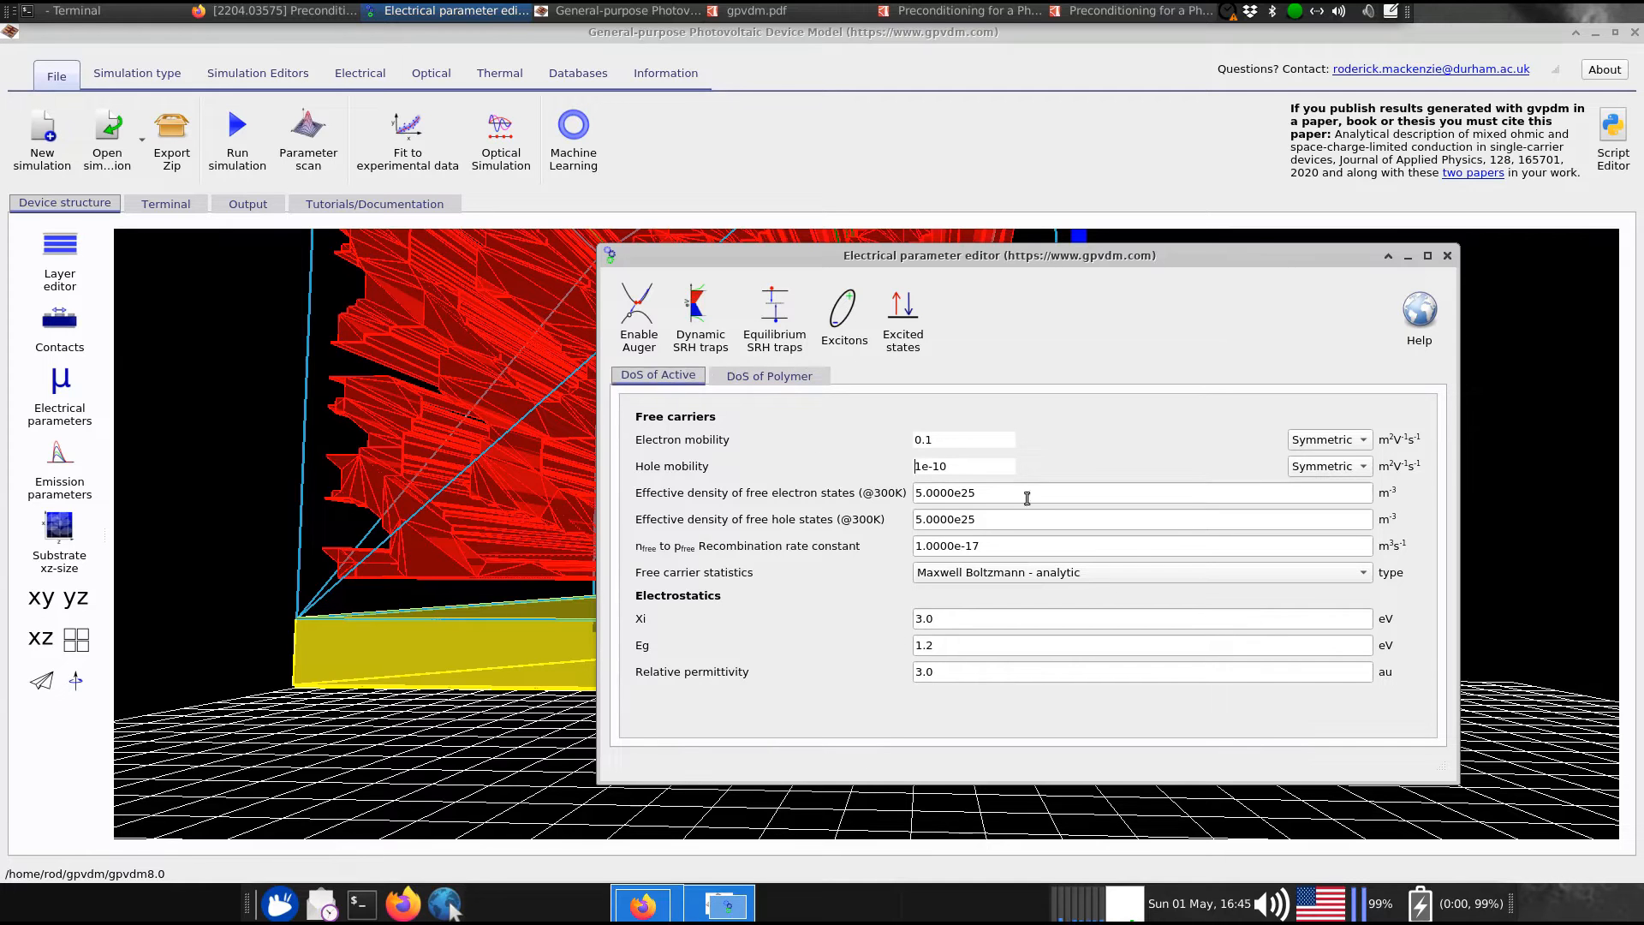
click(1448, 255)
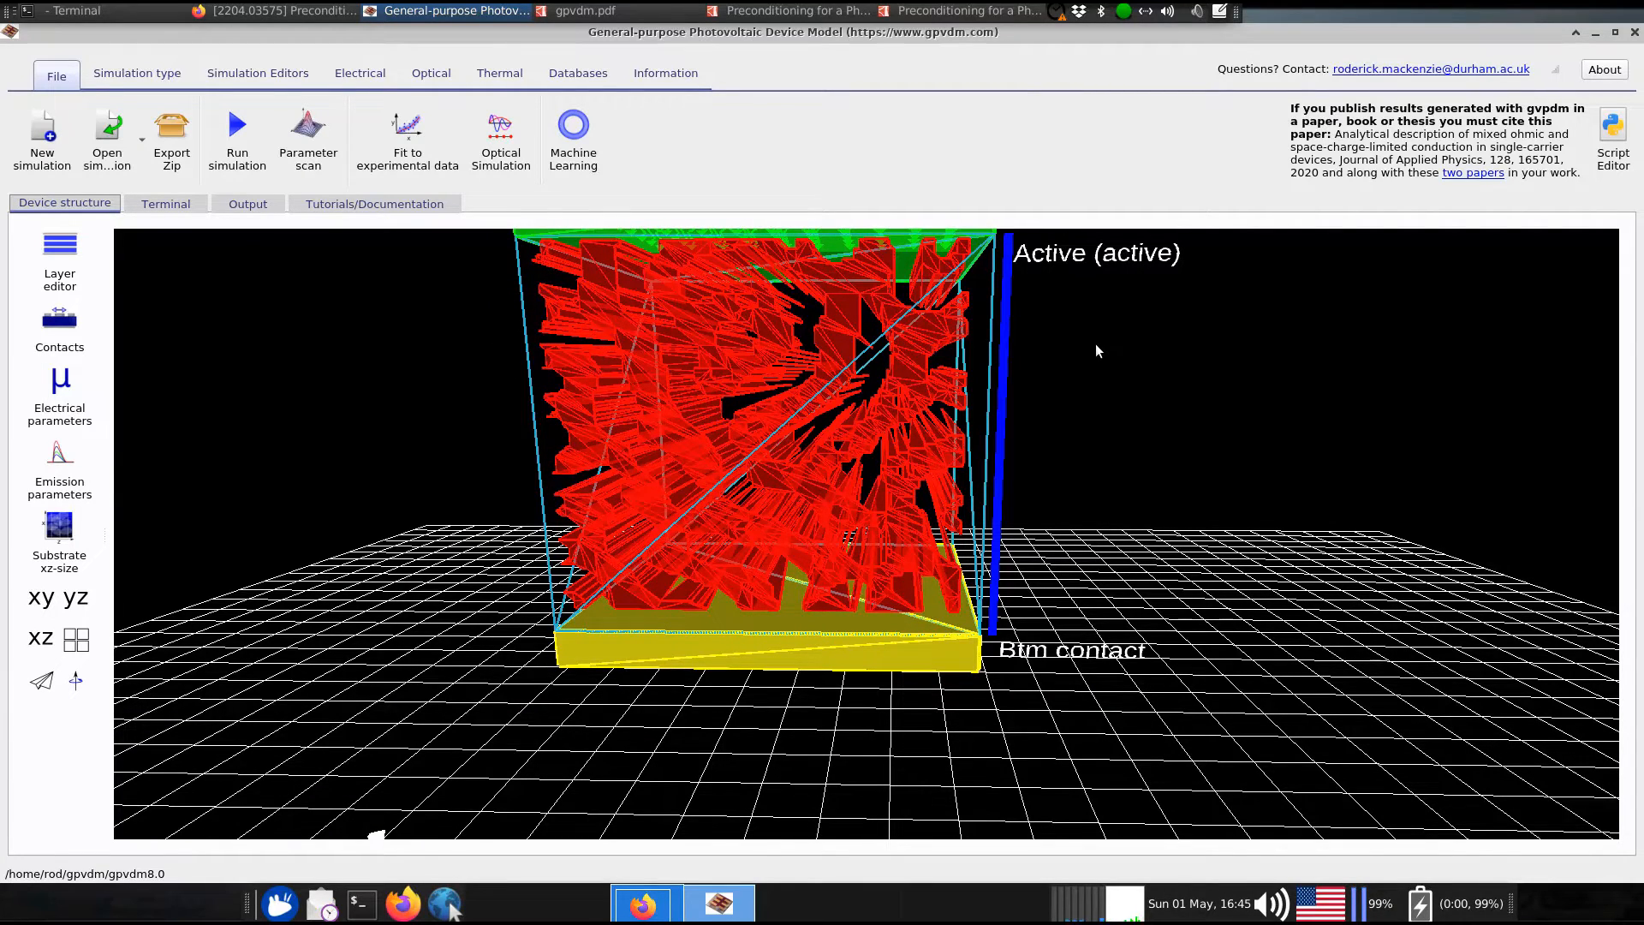
Pan and tilt the 3D view to a more frontal angle showing the top contact
right_click(1092, 347)
click(1052, 357)
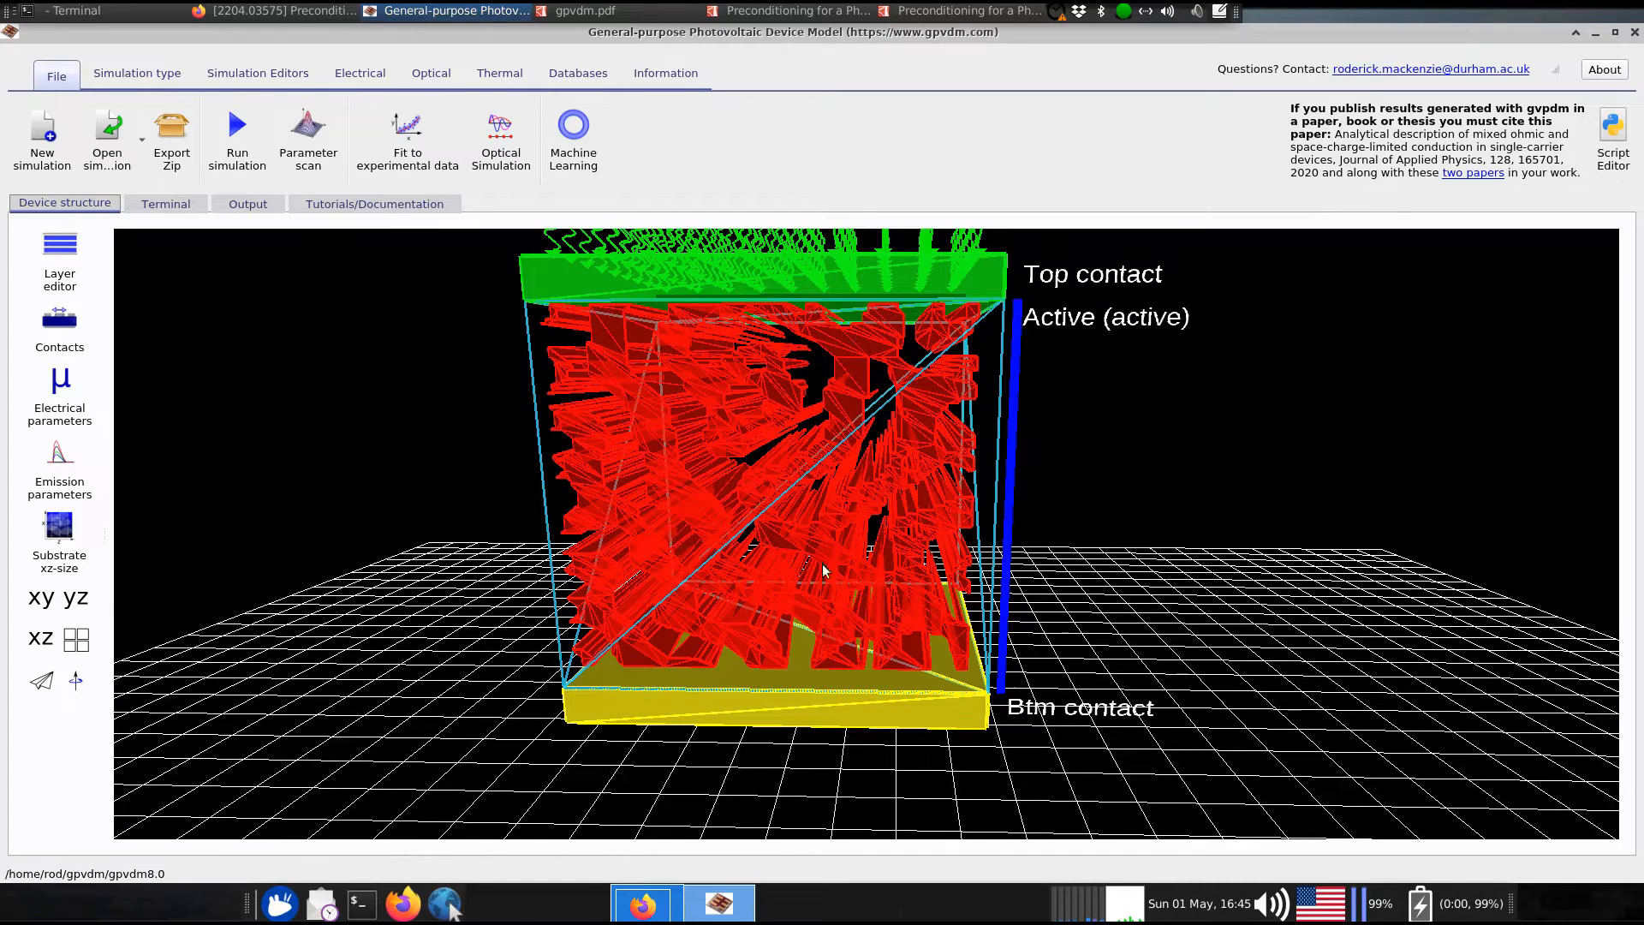
drag(1070, 485, 1072, 479)
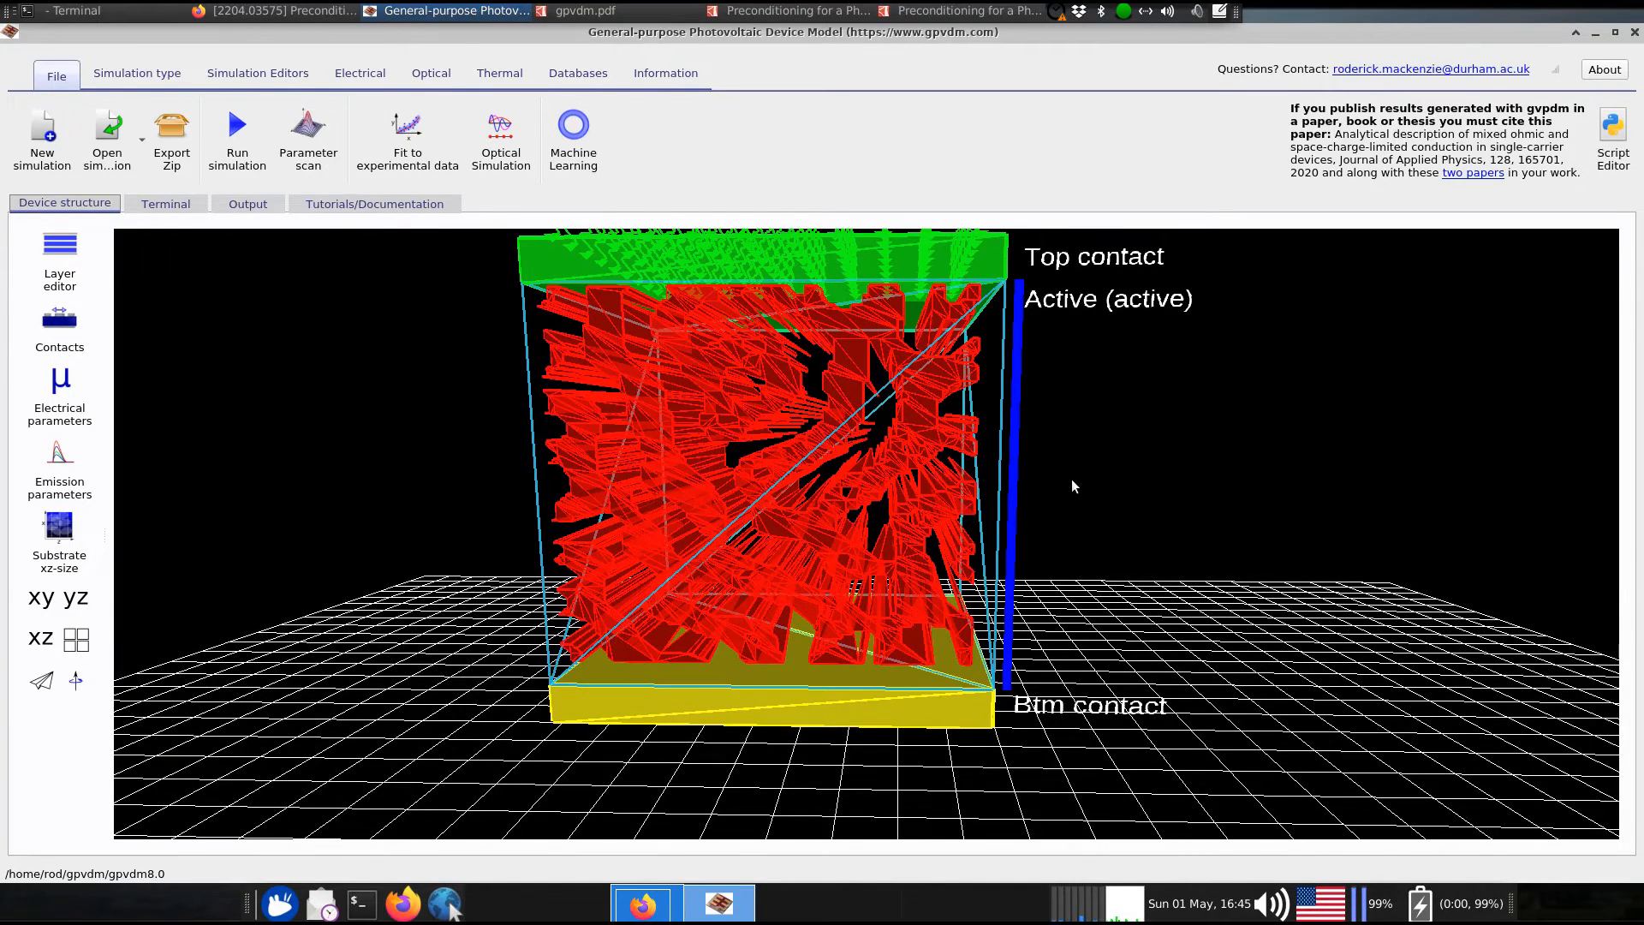
drag(1071, 480, 1074, 477)
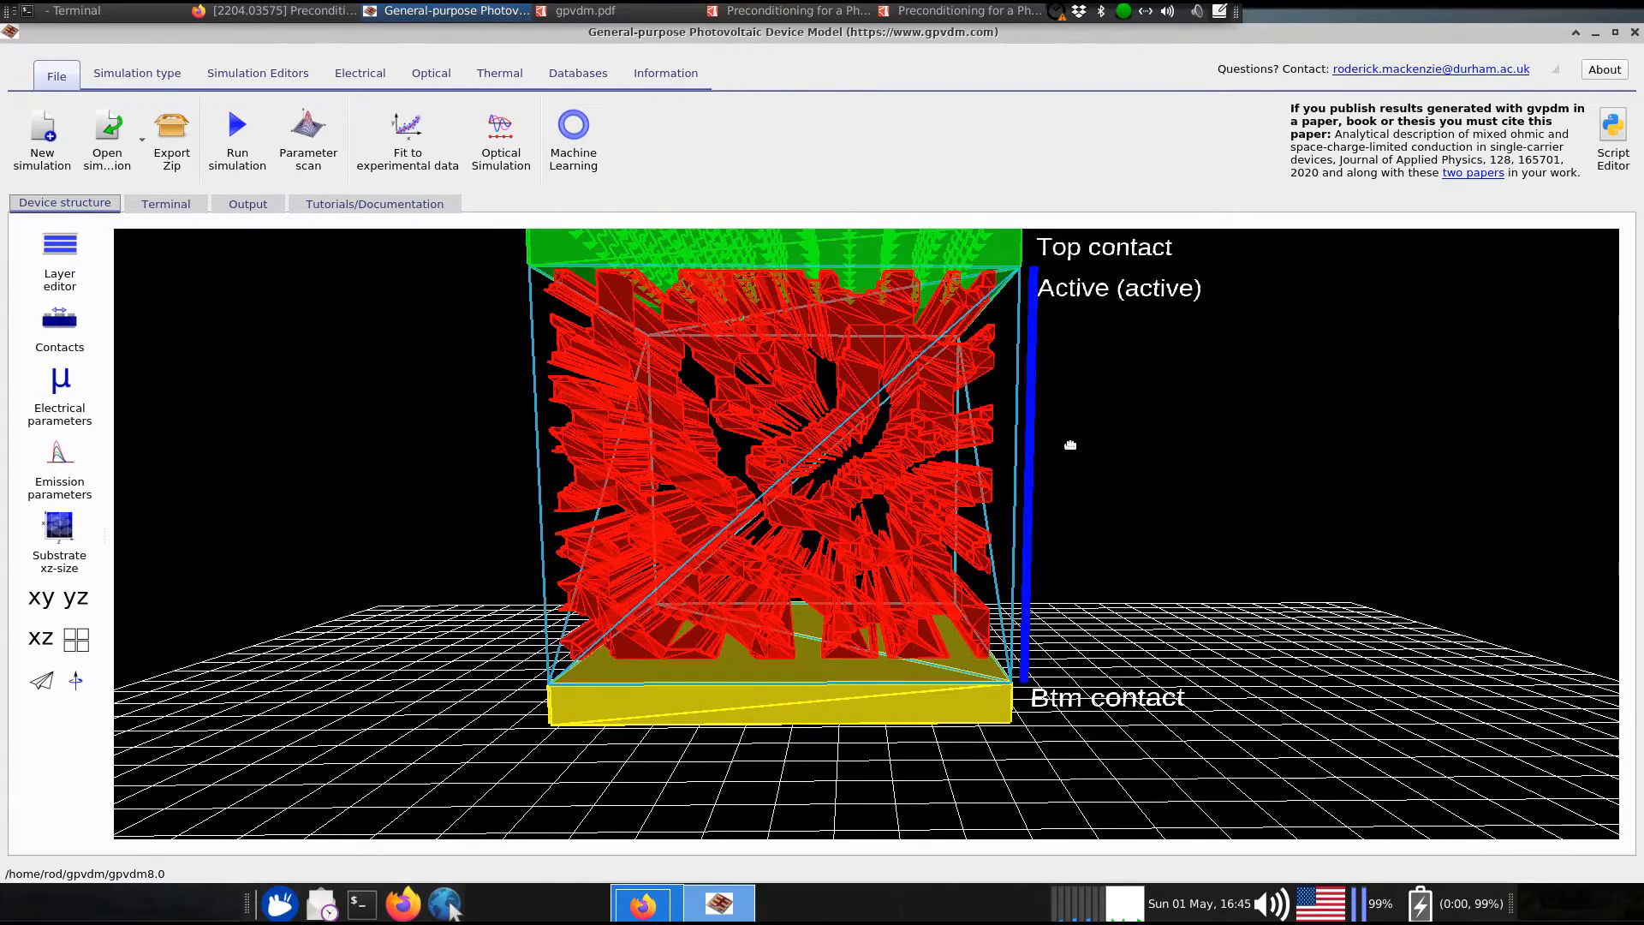
right_click(1068, 452)
click(1060, 420)
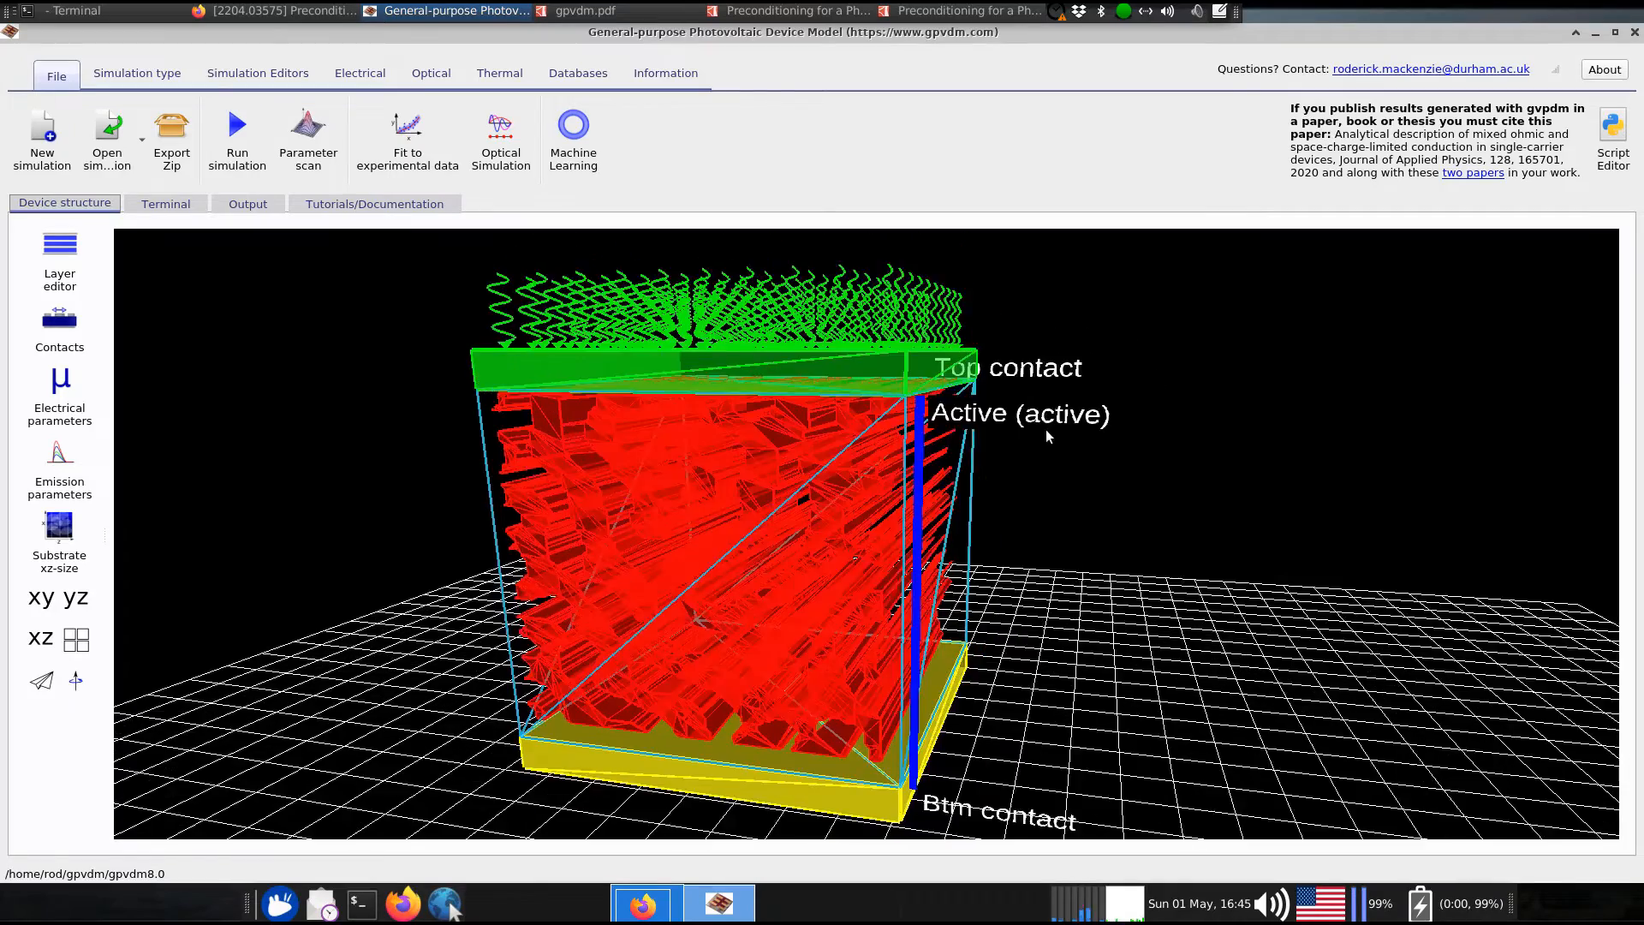
Set the light intensity to 0.0 suns in the Optical settings
click(431, 75)
click(237, 158)
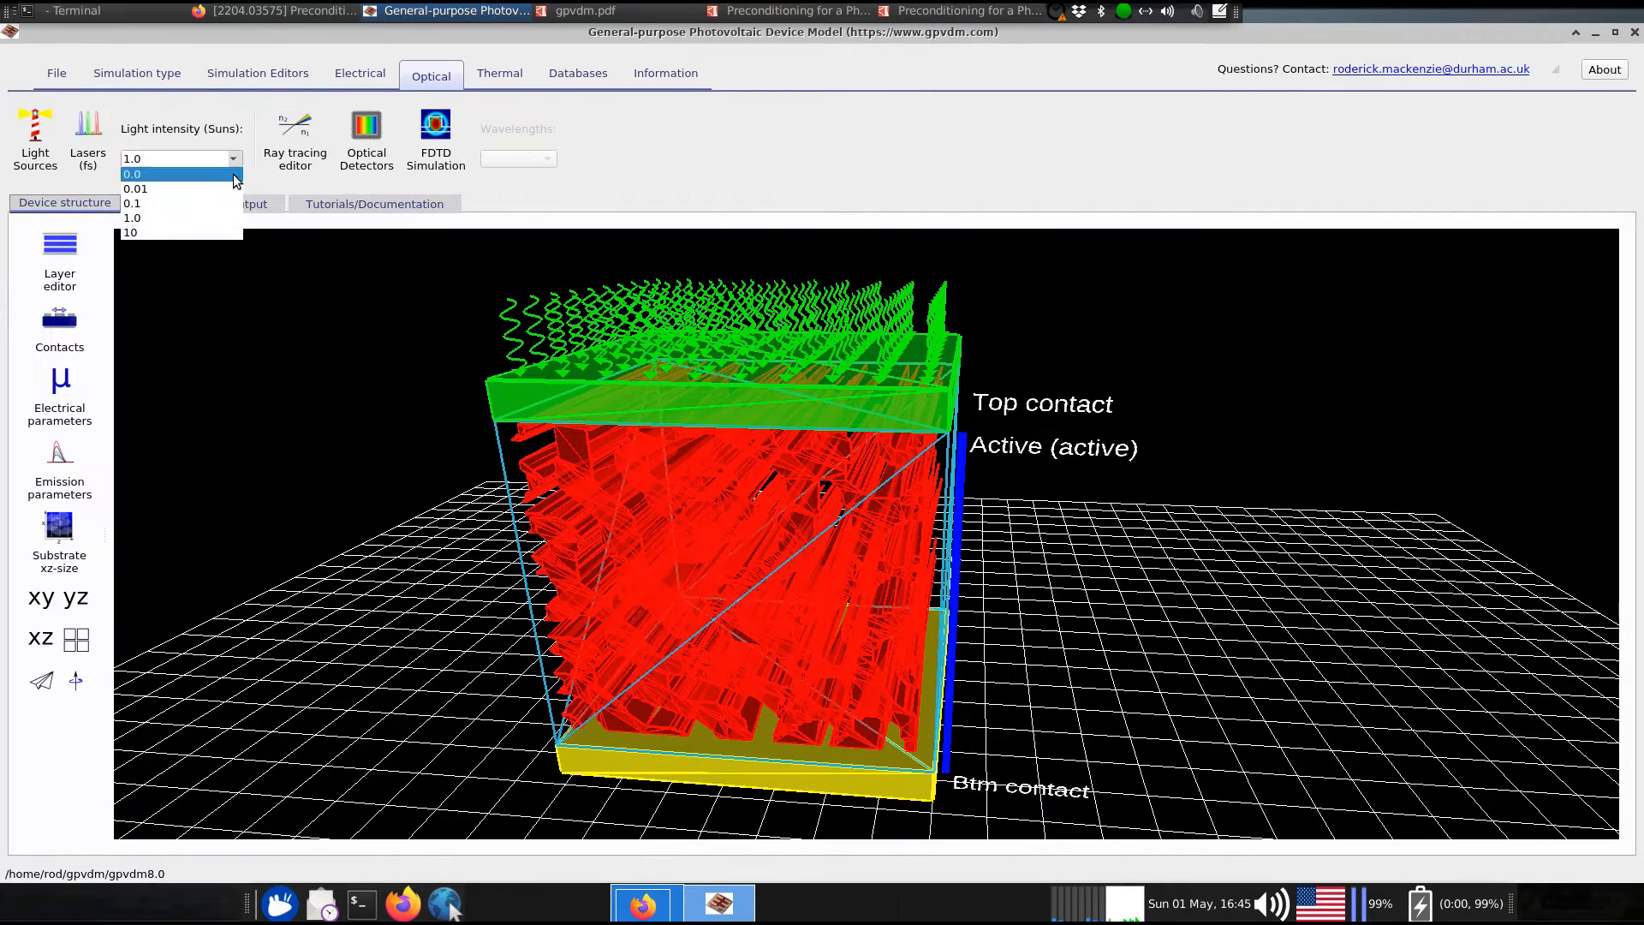
click(235, 182)
click(237, 159)
Turn illumination back on and run the simulation, moving the progress window aside
click(189, 210)
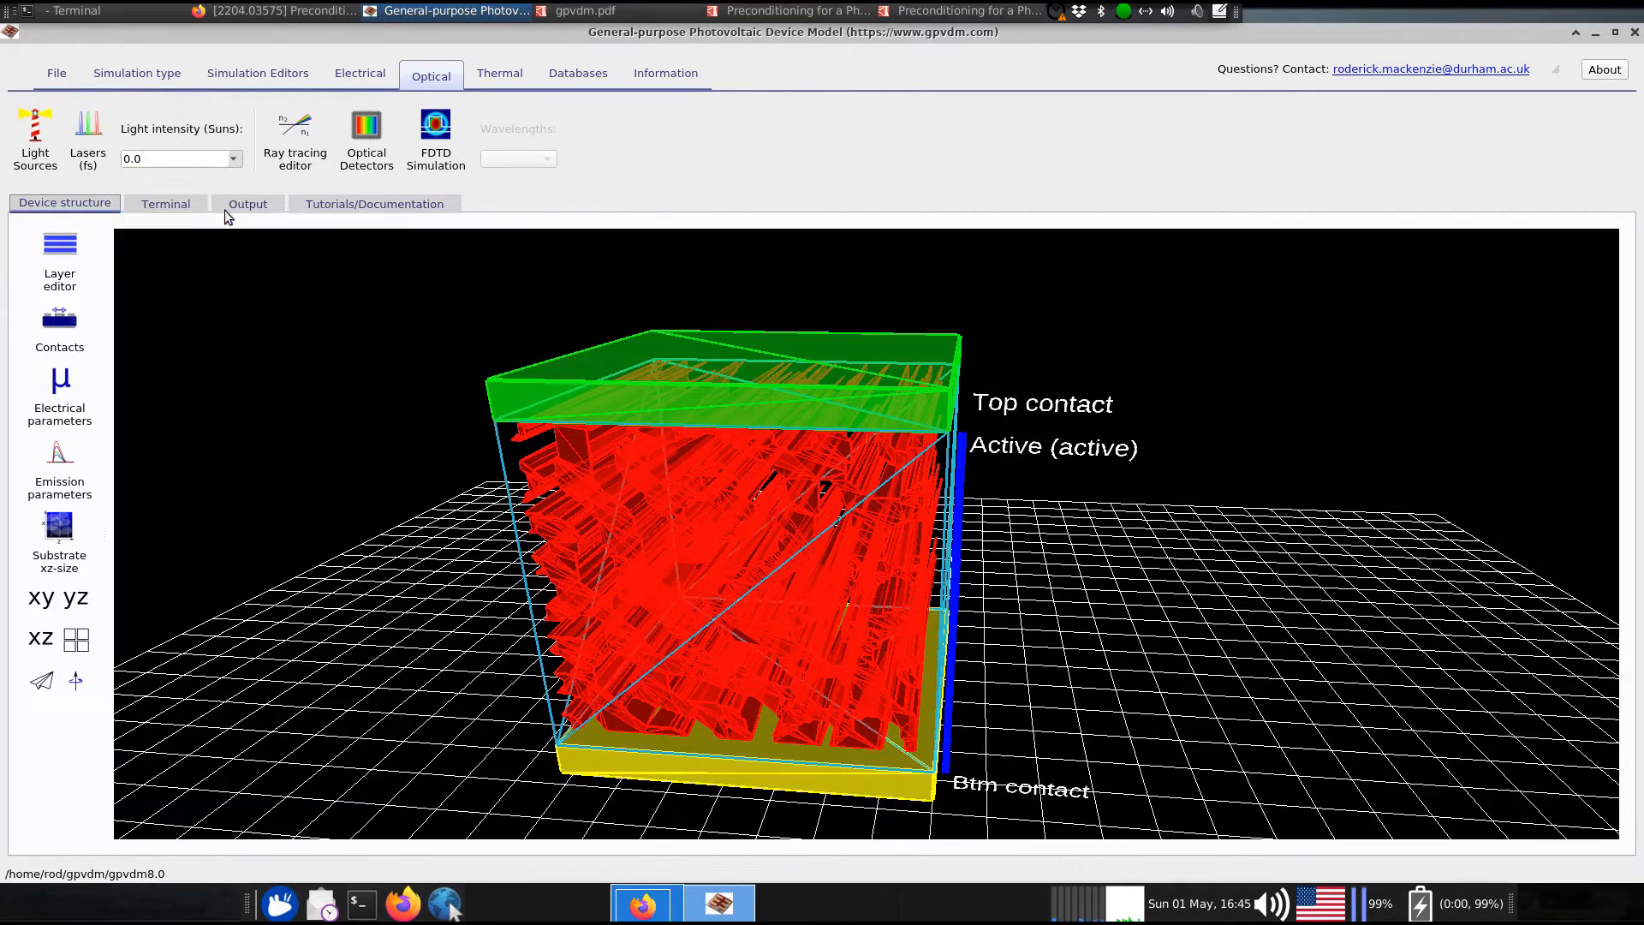
click(56, 75)
click(248, 149)
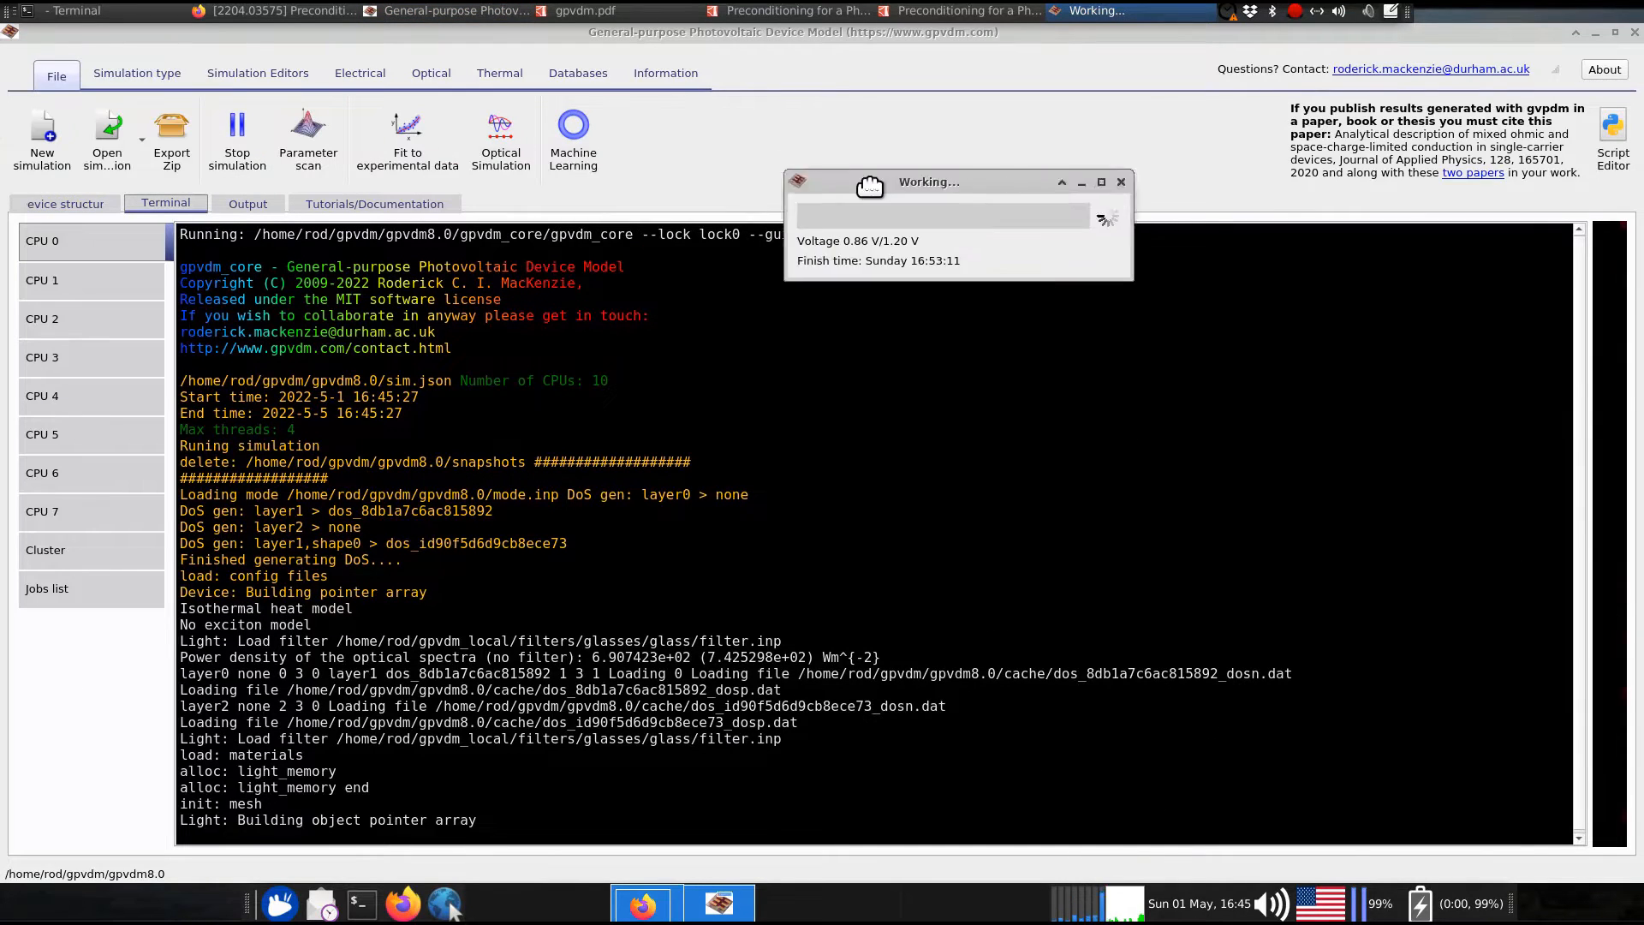
drag(870, 186, 1042, 251)
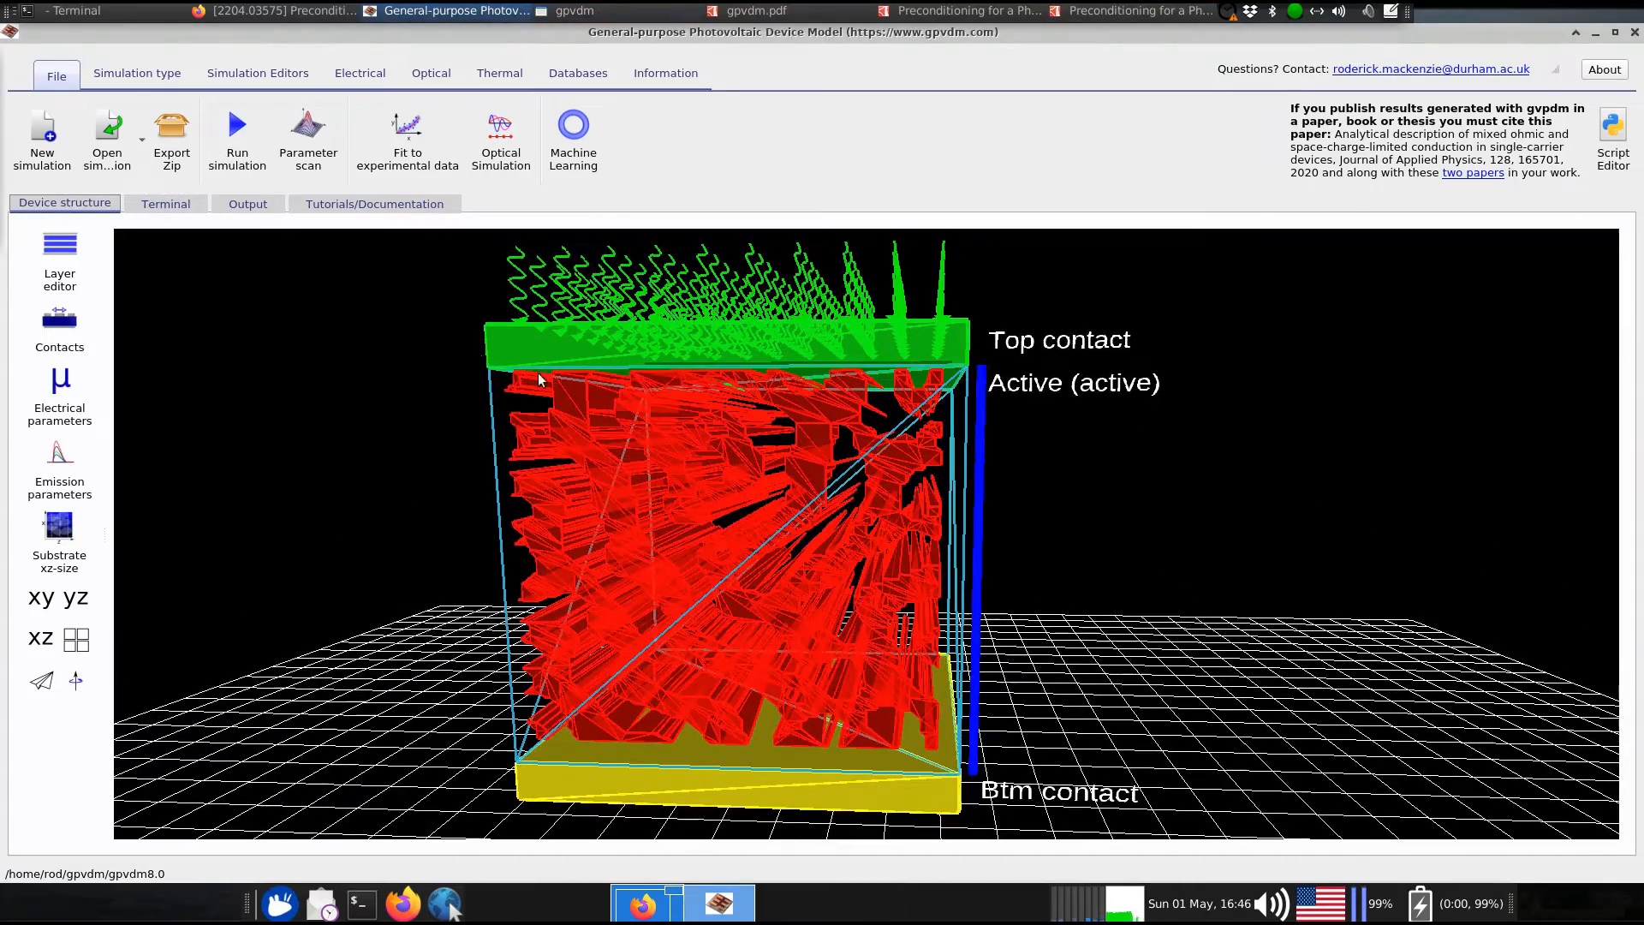
Open jv.dat from the Output files, box-zoom the J–V curve near short circuit, then close it
click(250, 204)
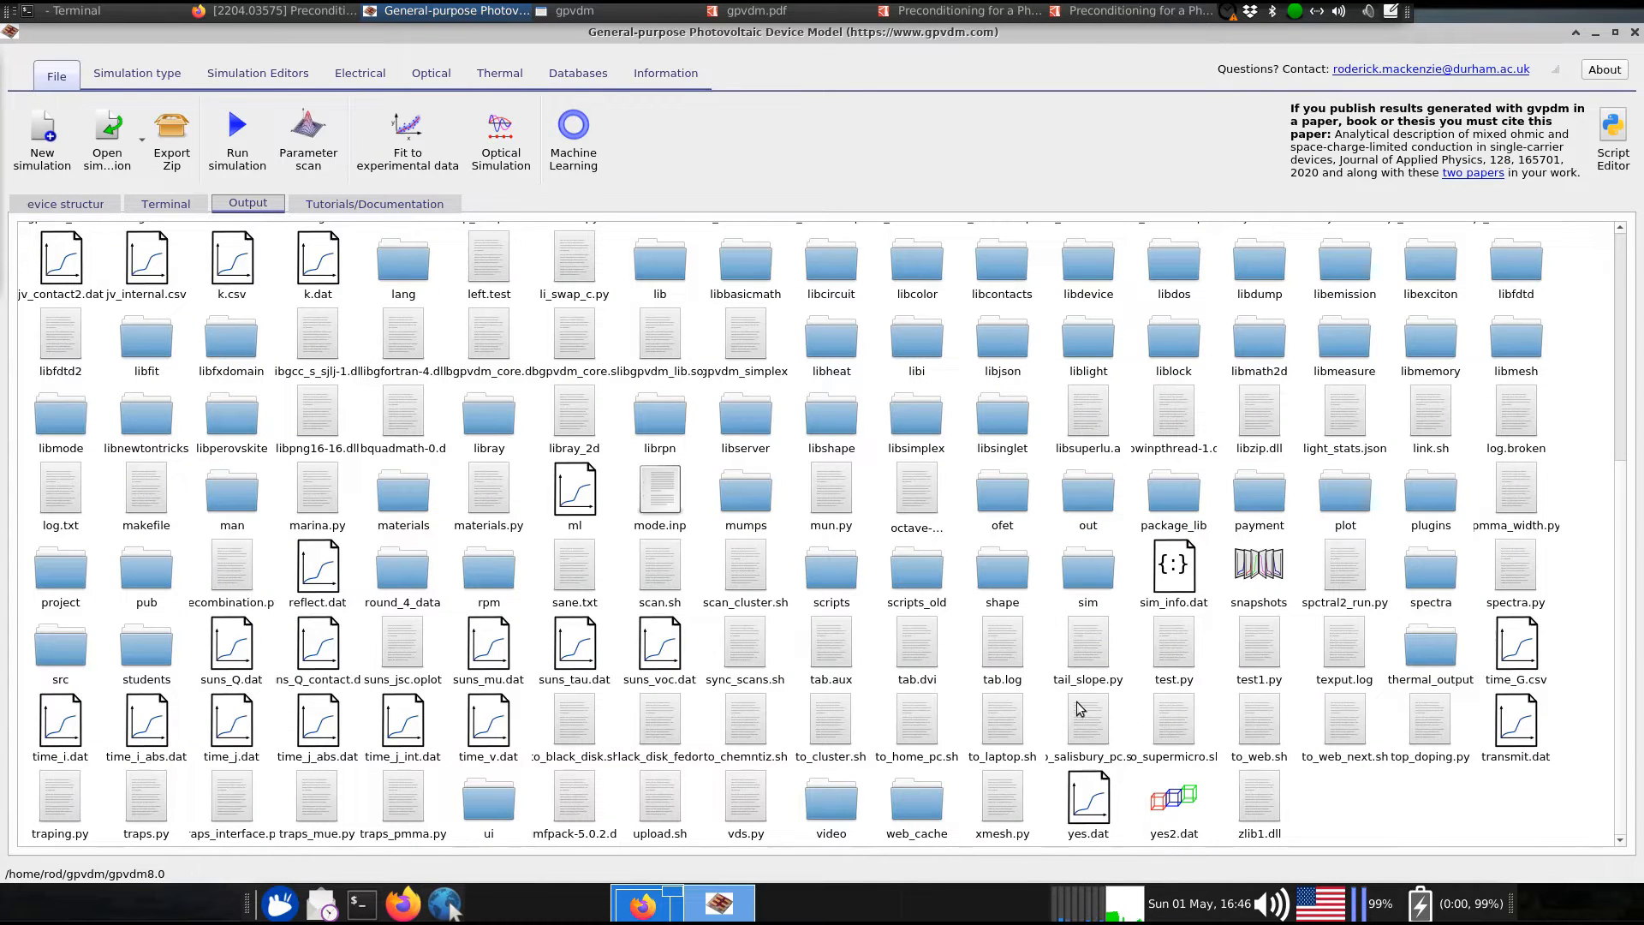
scroll(681, 567, up, 5)
double_click(1251, 564)
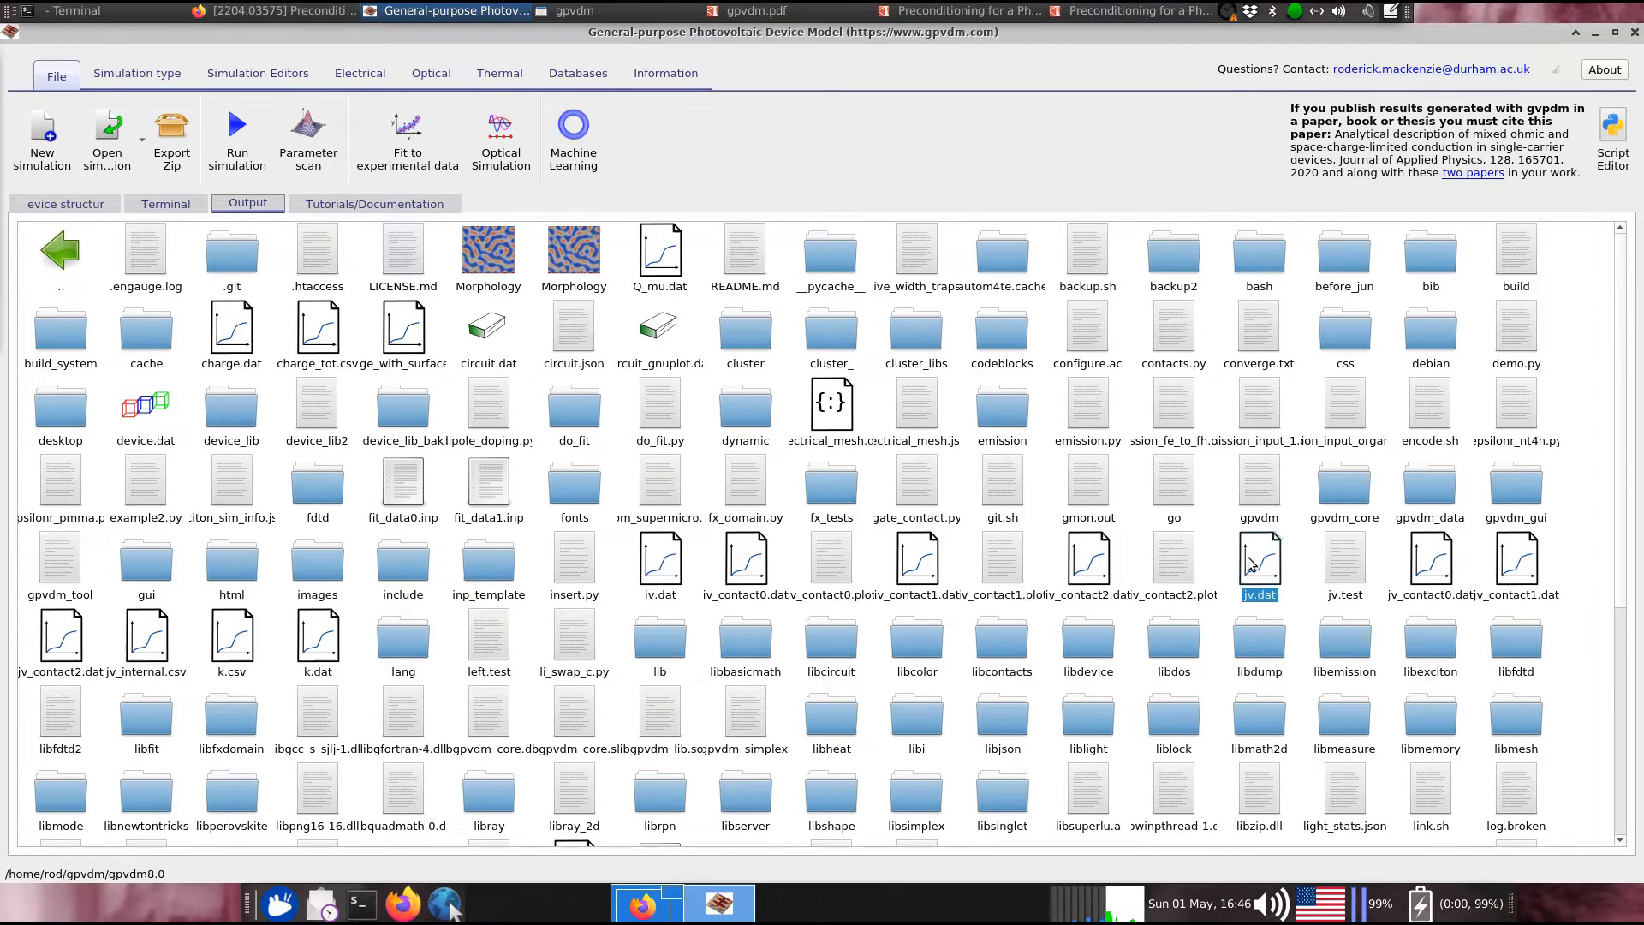
click(1031, 293)
click(286, 130)
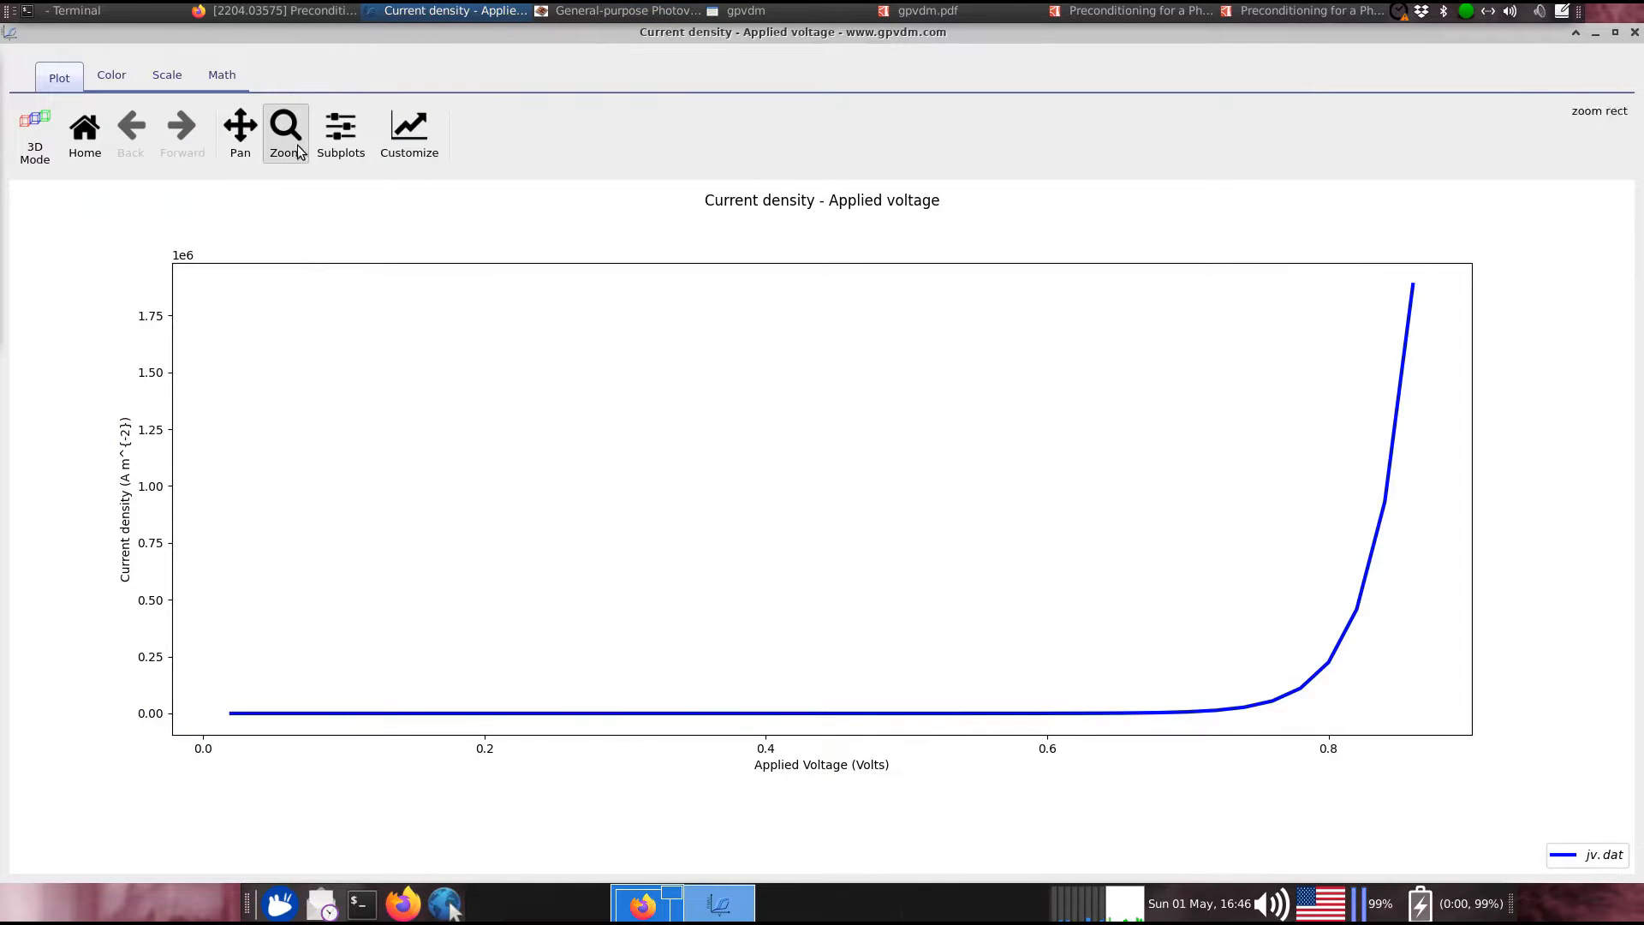
drag(209, 698, 1384, 734)
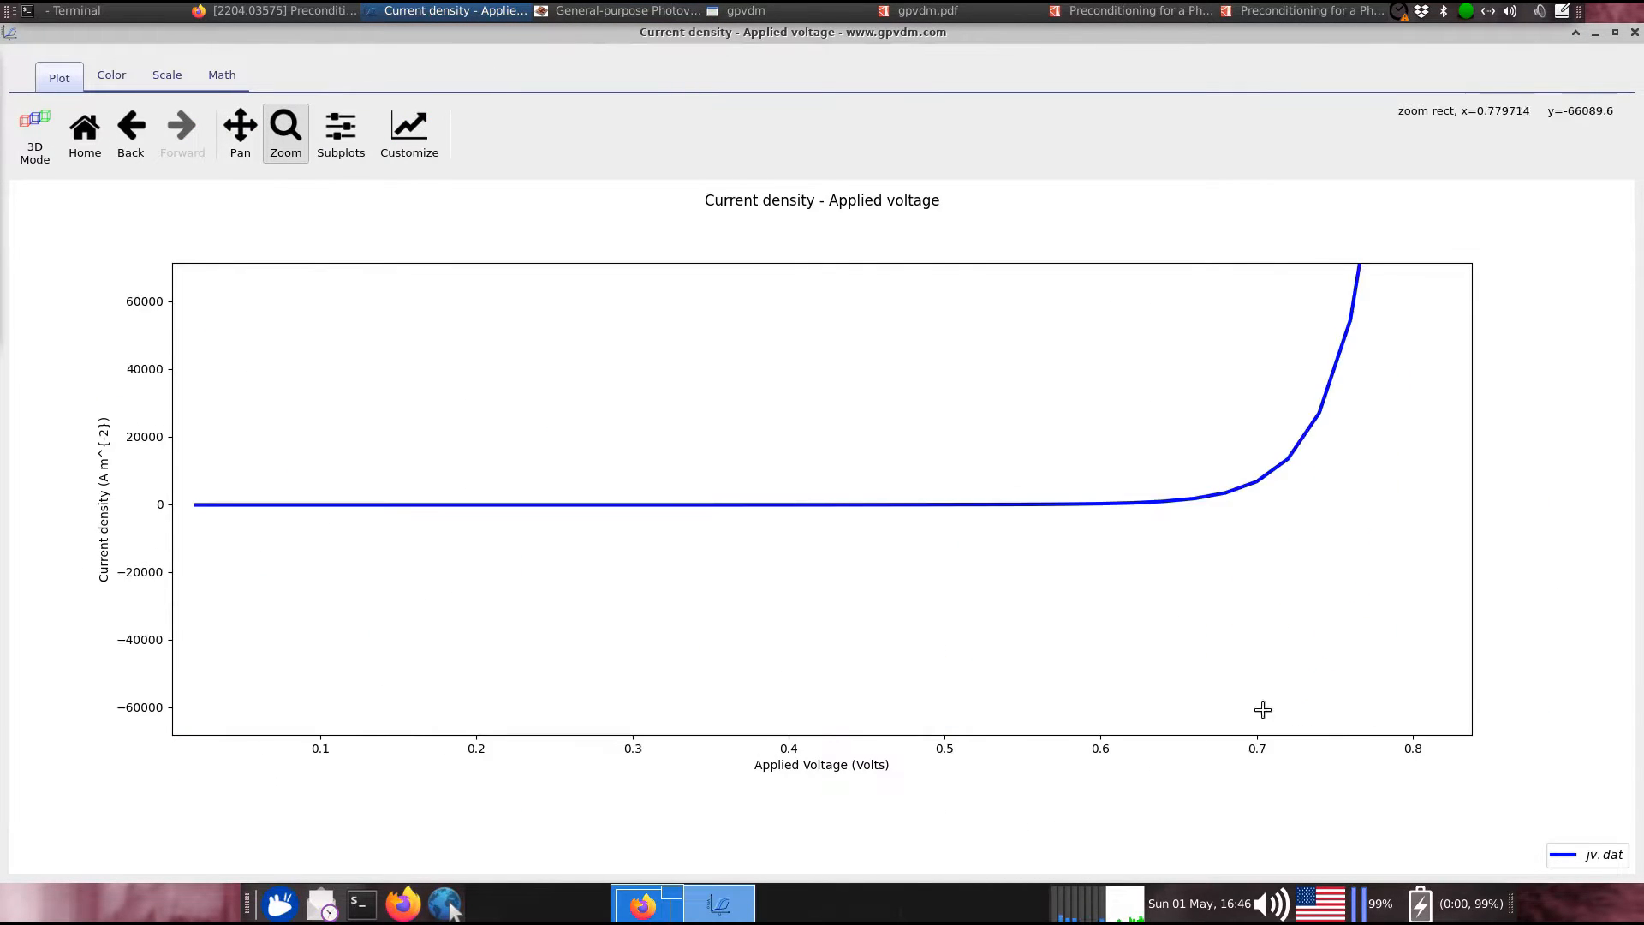
drag(179, 486, 1374, 531)
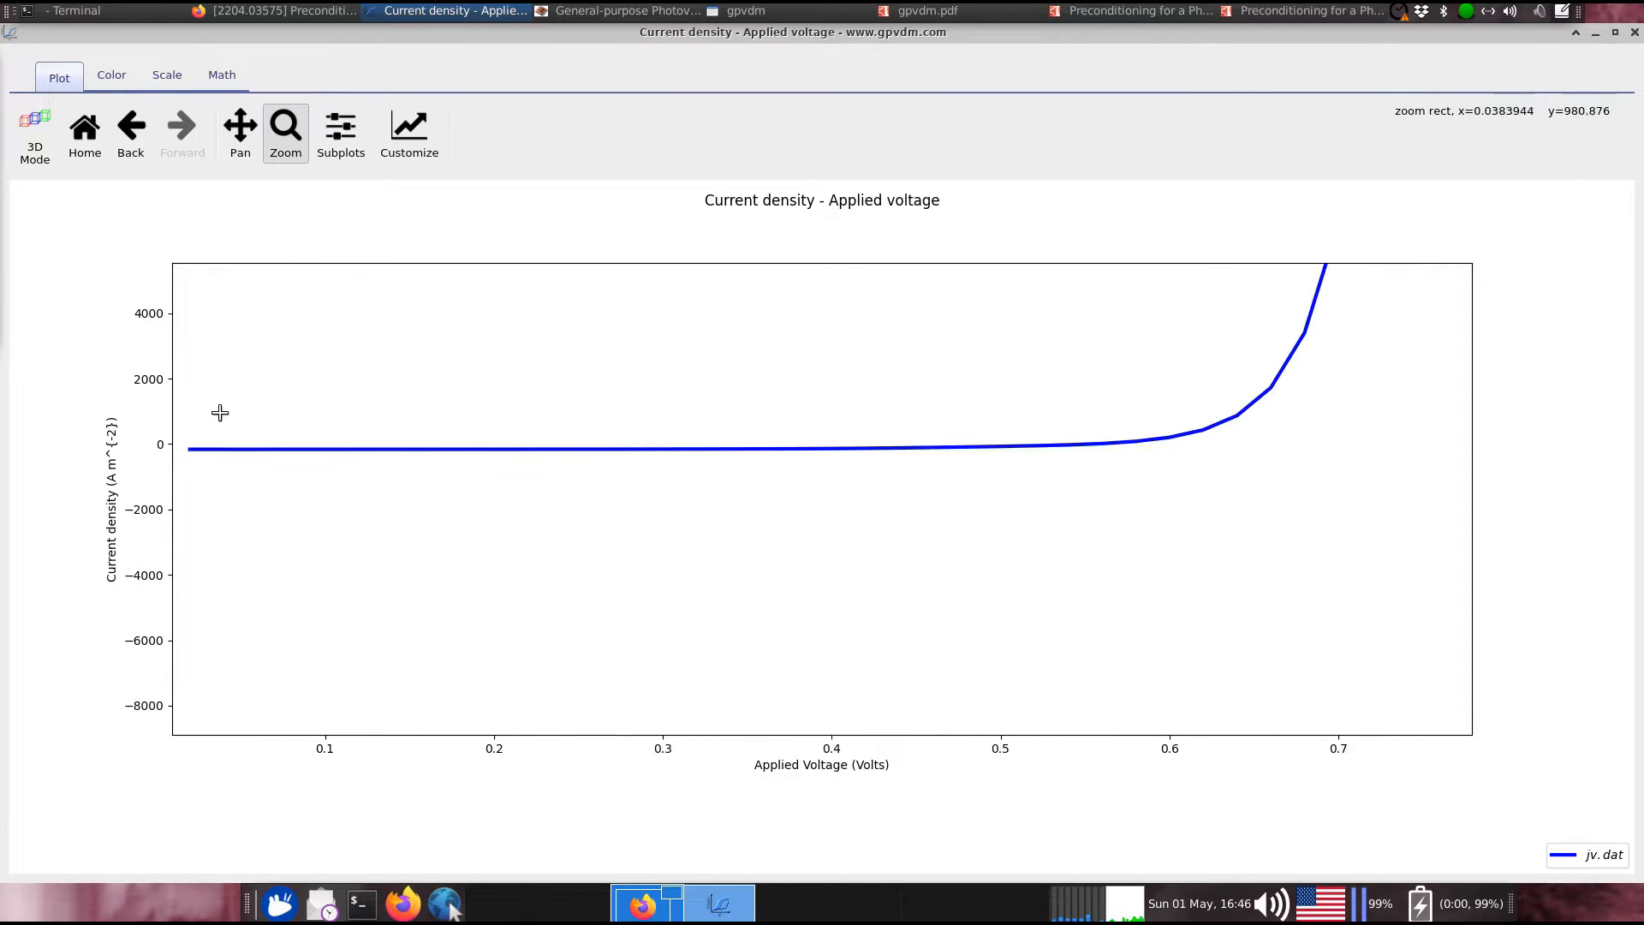
drag(177, 427, 1332, 466)
drag(174, 427, 1404, 576)
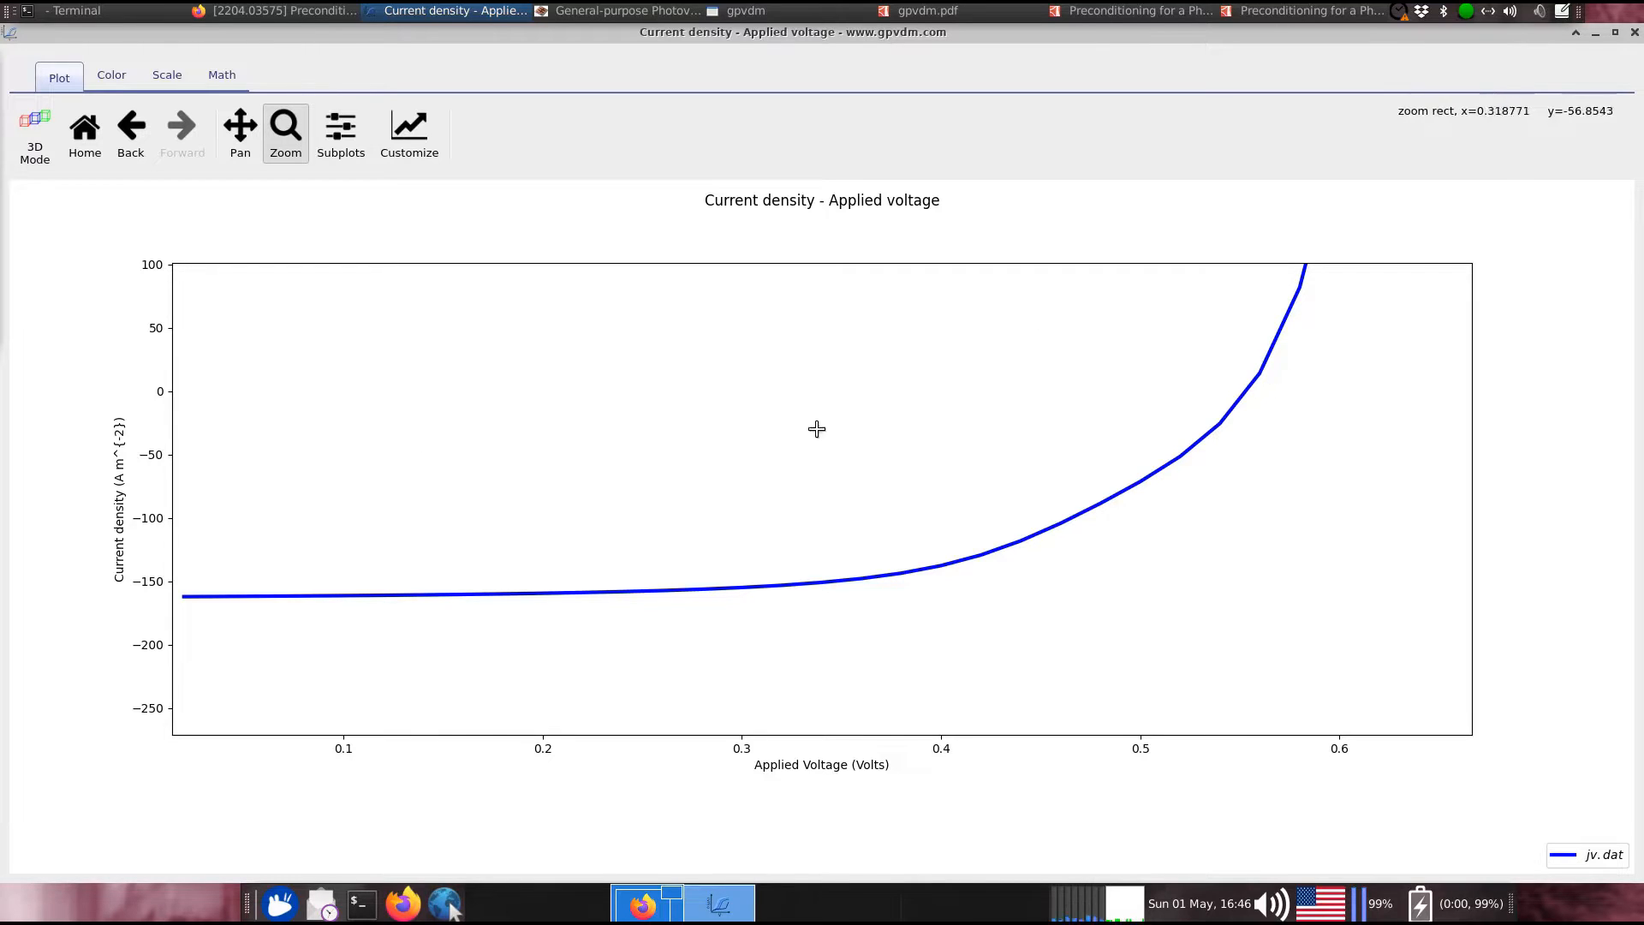
click(1633, 32)
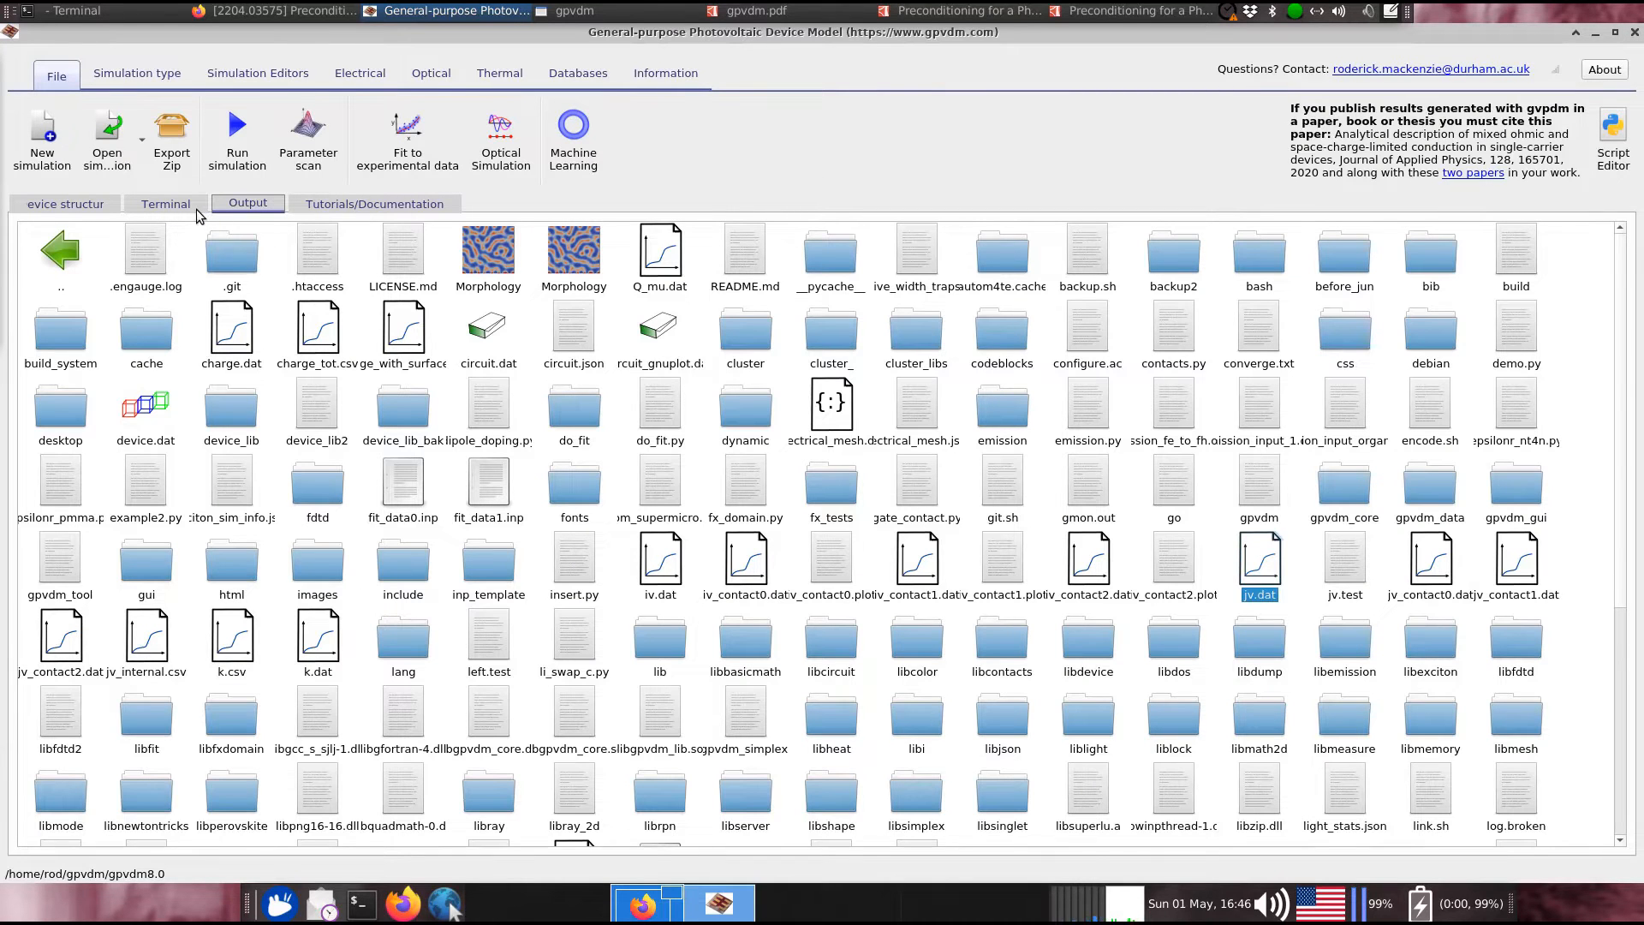
Open the snapshots in the time-domain viewer and plot G_n.csv as a heat surface
scroll(600, 540, down, 5)
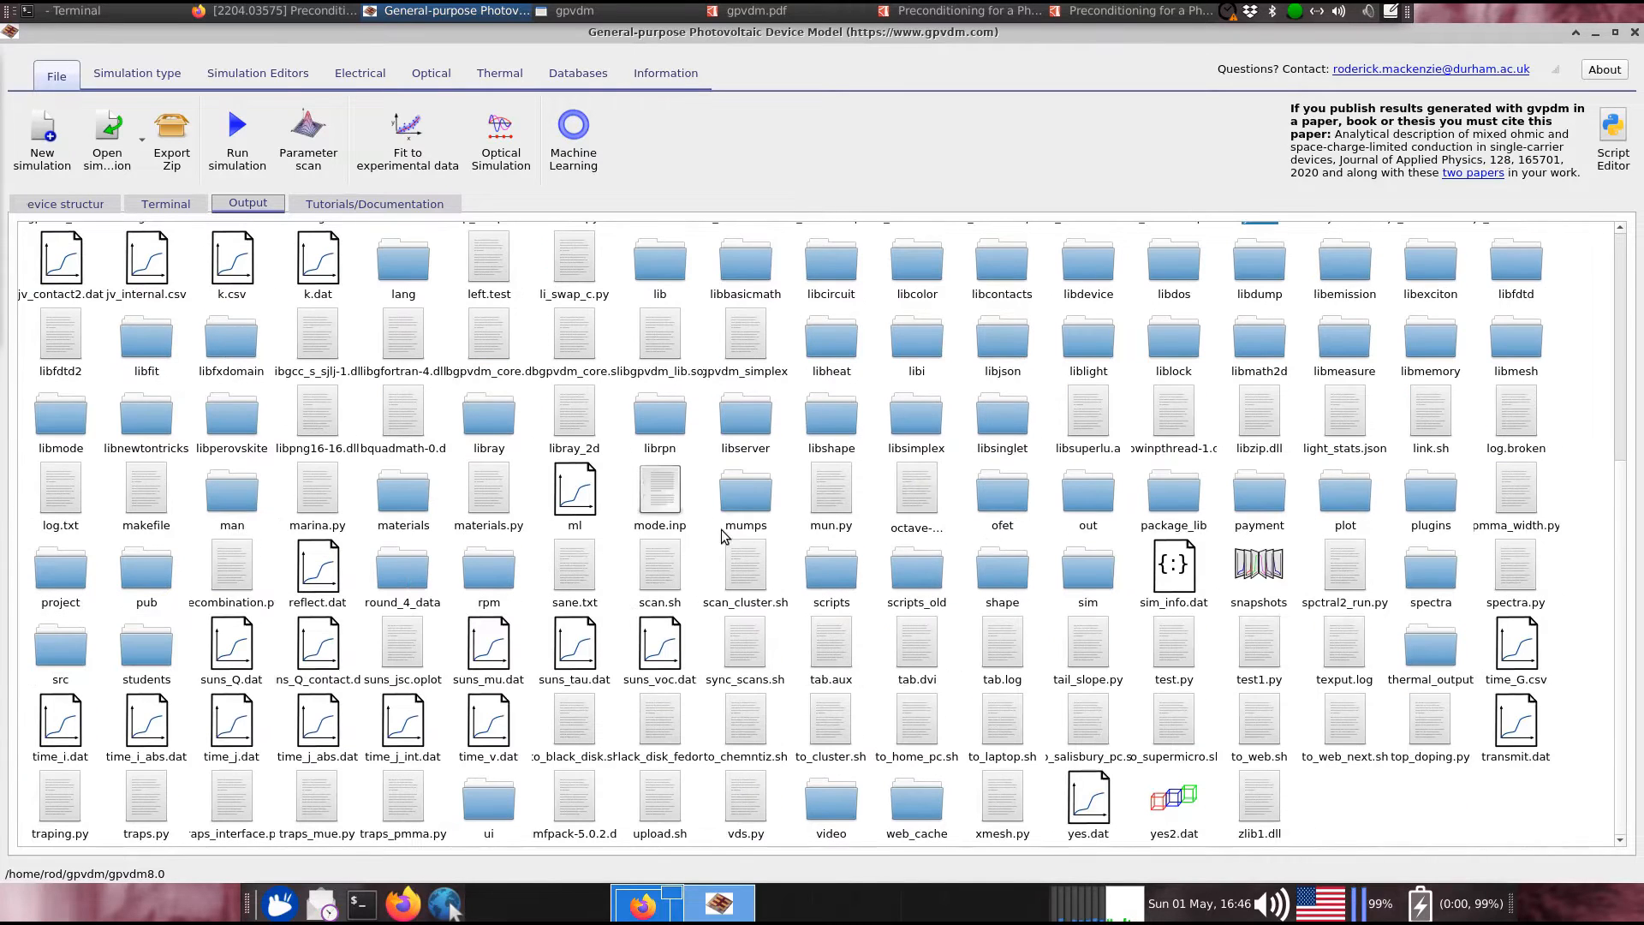
double_click(1255, 569)
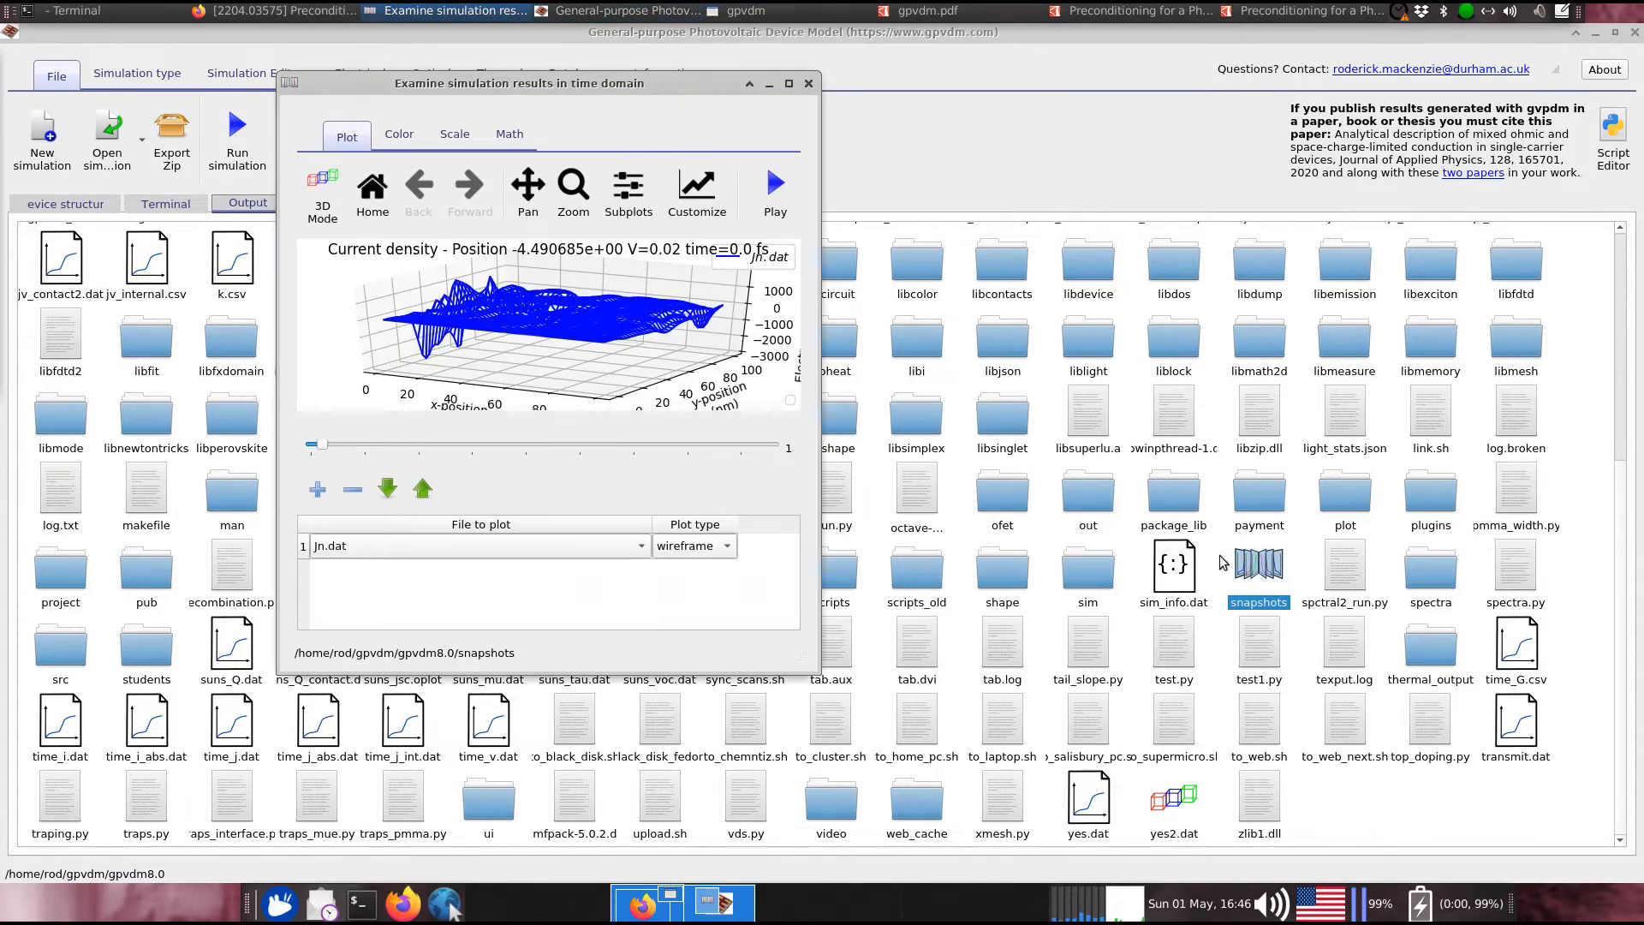
double_click(619, 86)
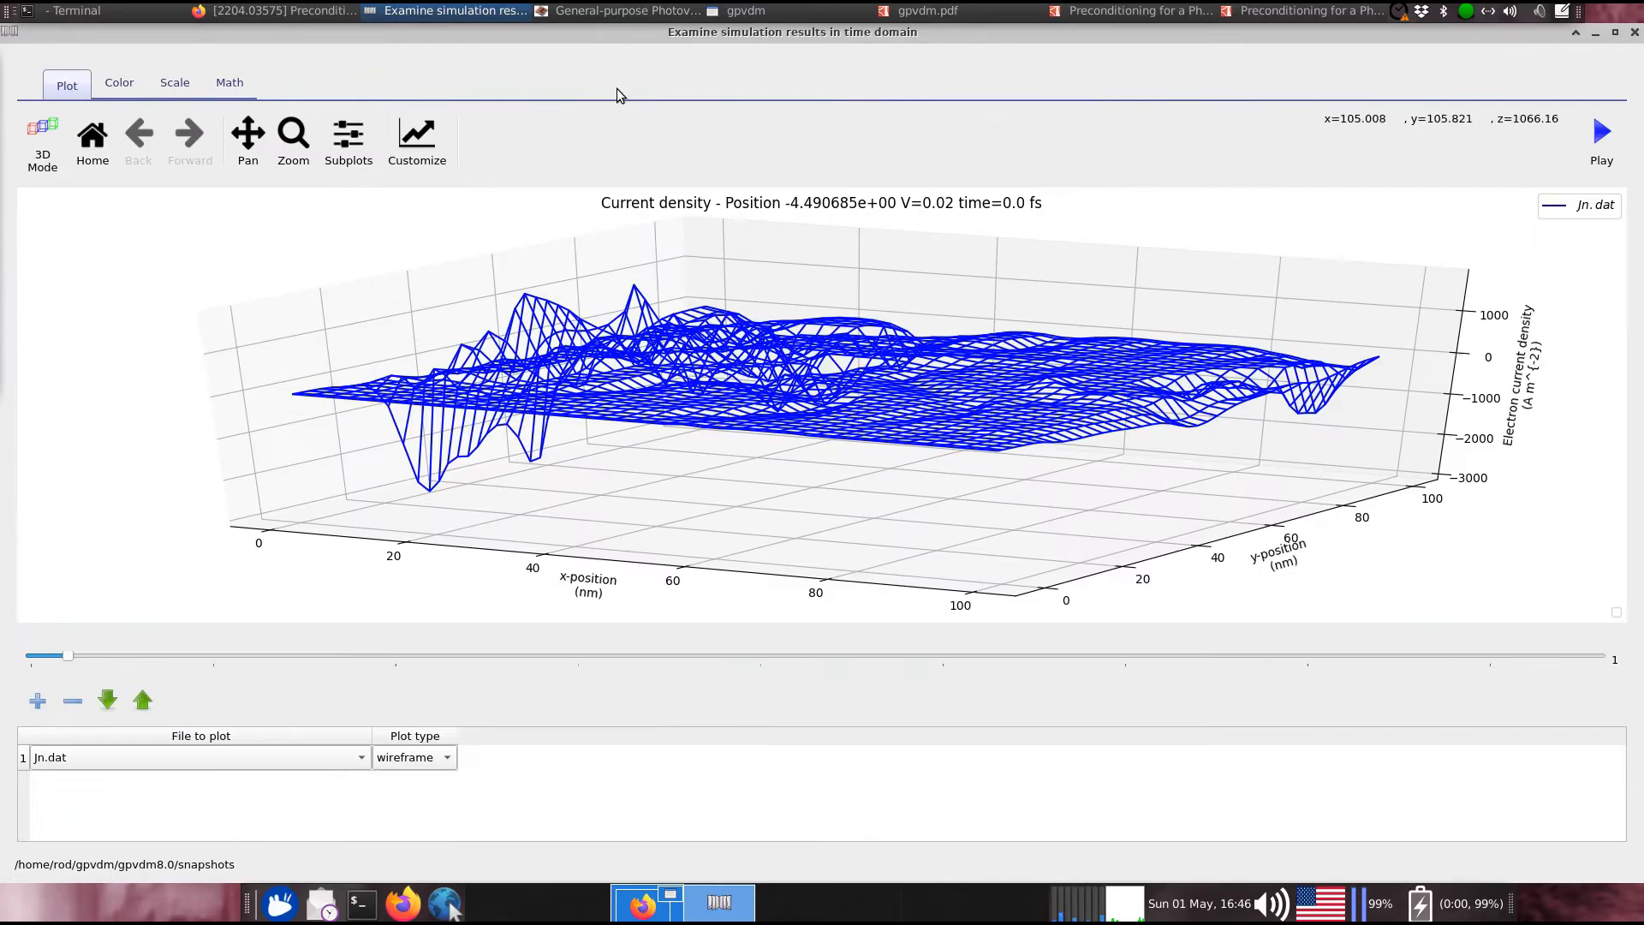
click(223, 757)
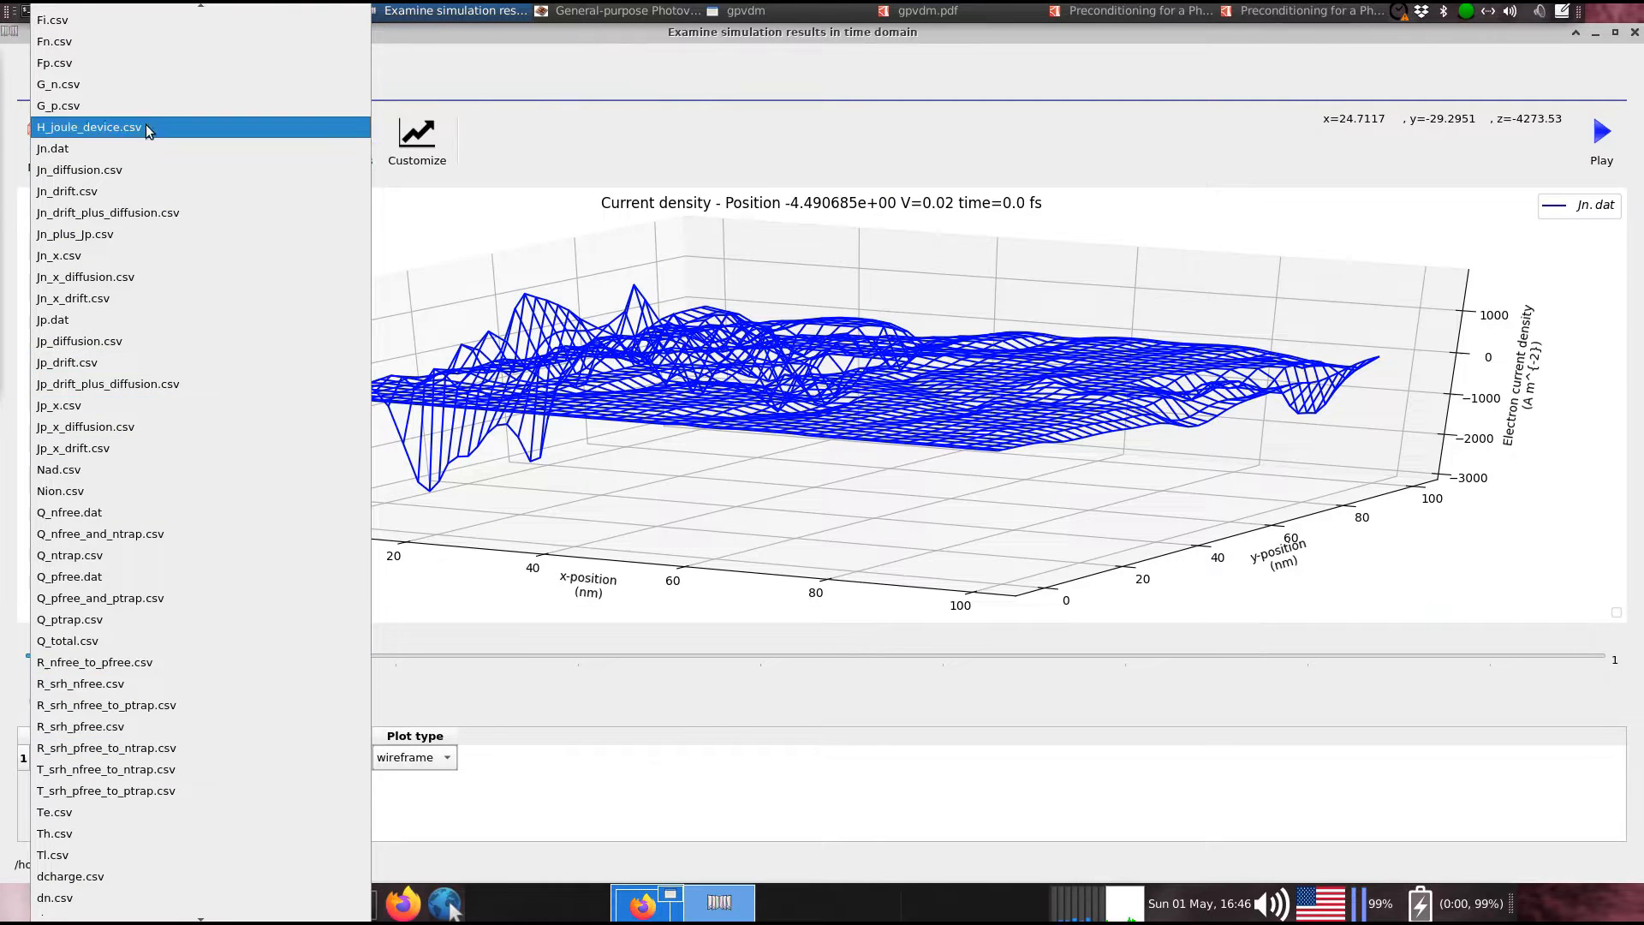
click(145, 84)
click(411, 763)
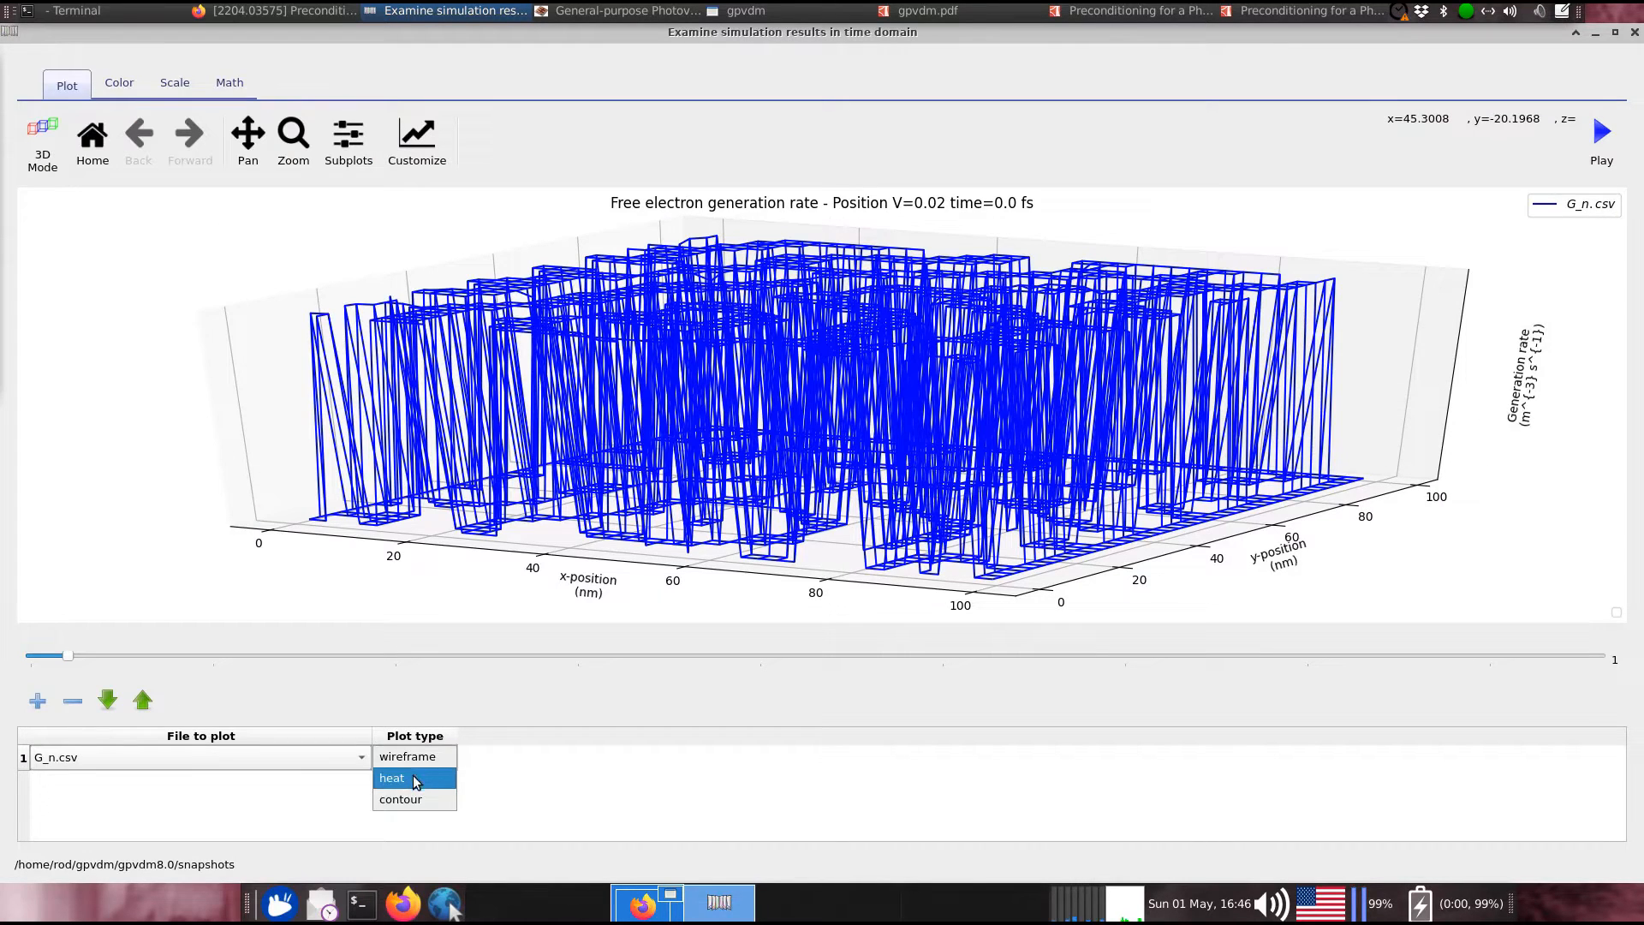
click(412, 774)
drag(1382, 370, 1173, 463)
drag(1092, 30, 857, 118)
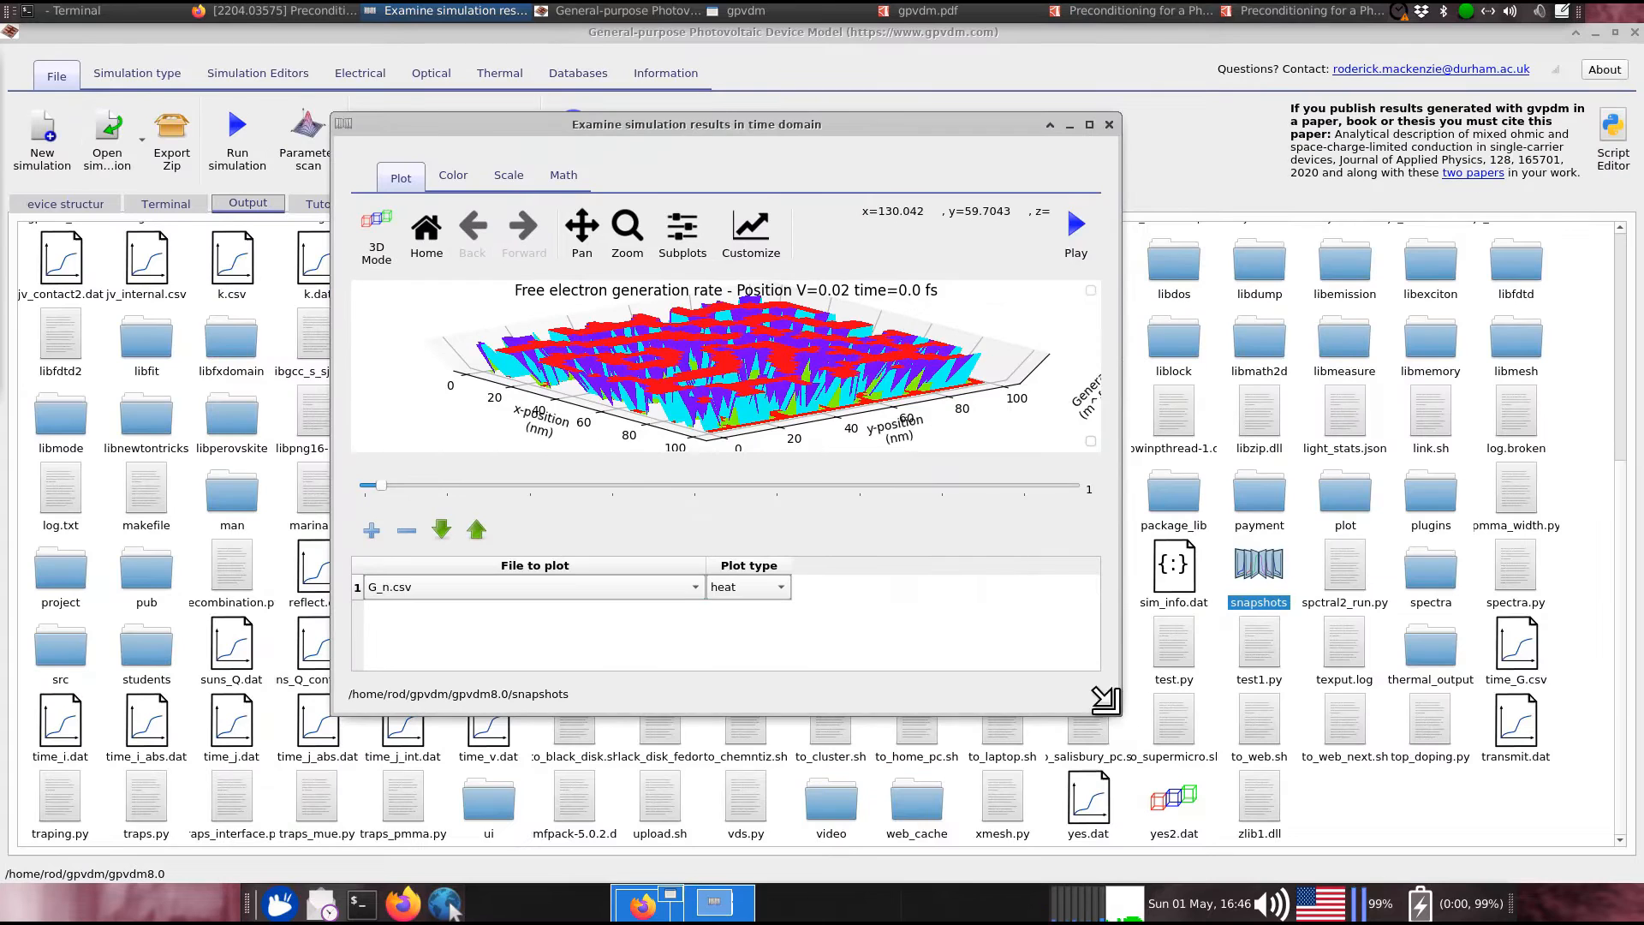
drag(1042, 715, 1041, 870)
drag(894, 533, 891, 562)
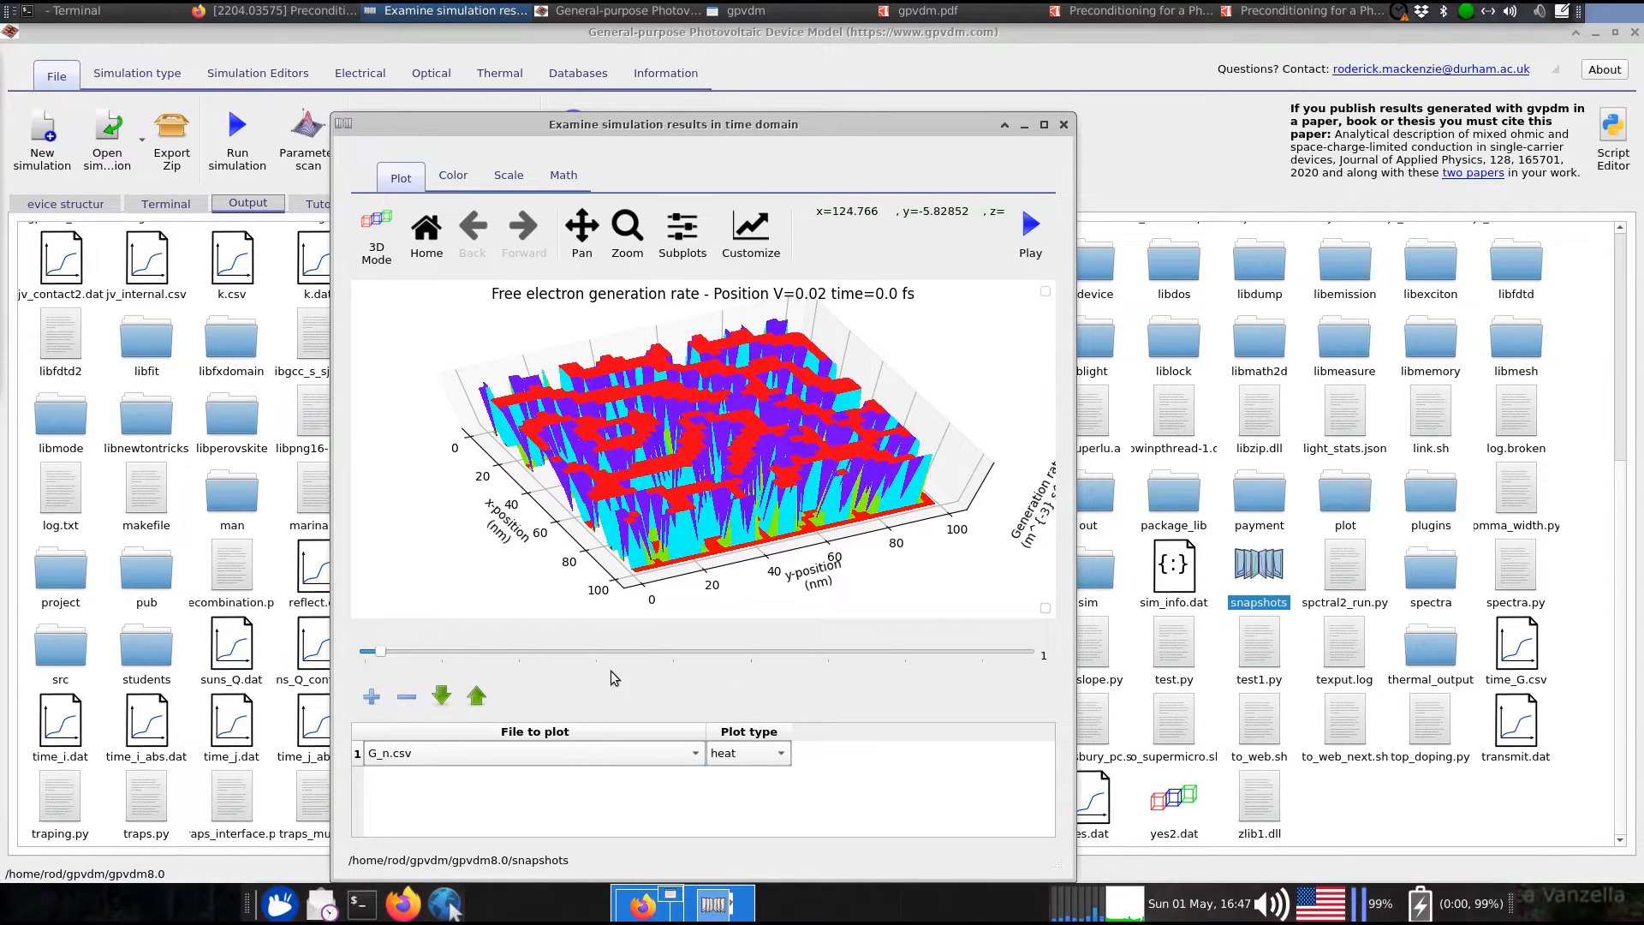
Switch the plotted file to Q_nfree.dat and rotate the free electron density surface
click(587, 751)
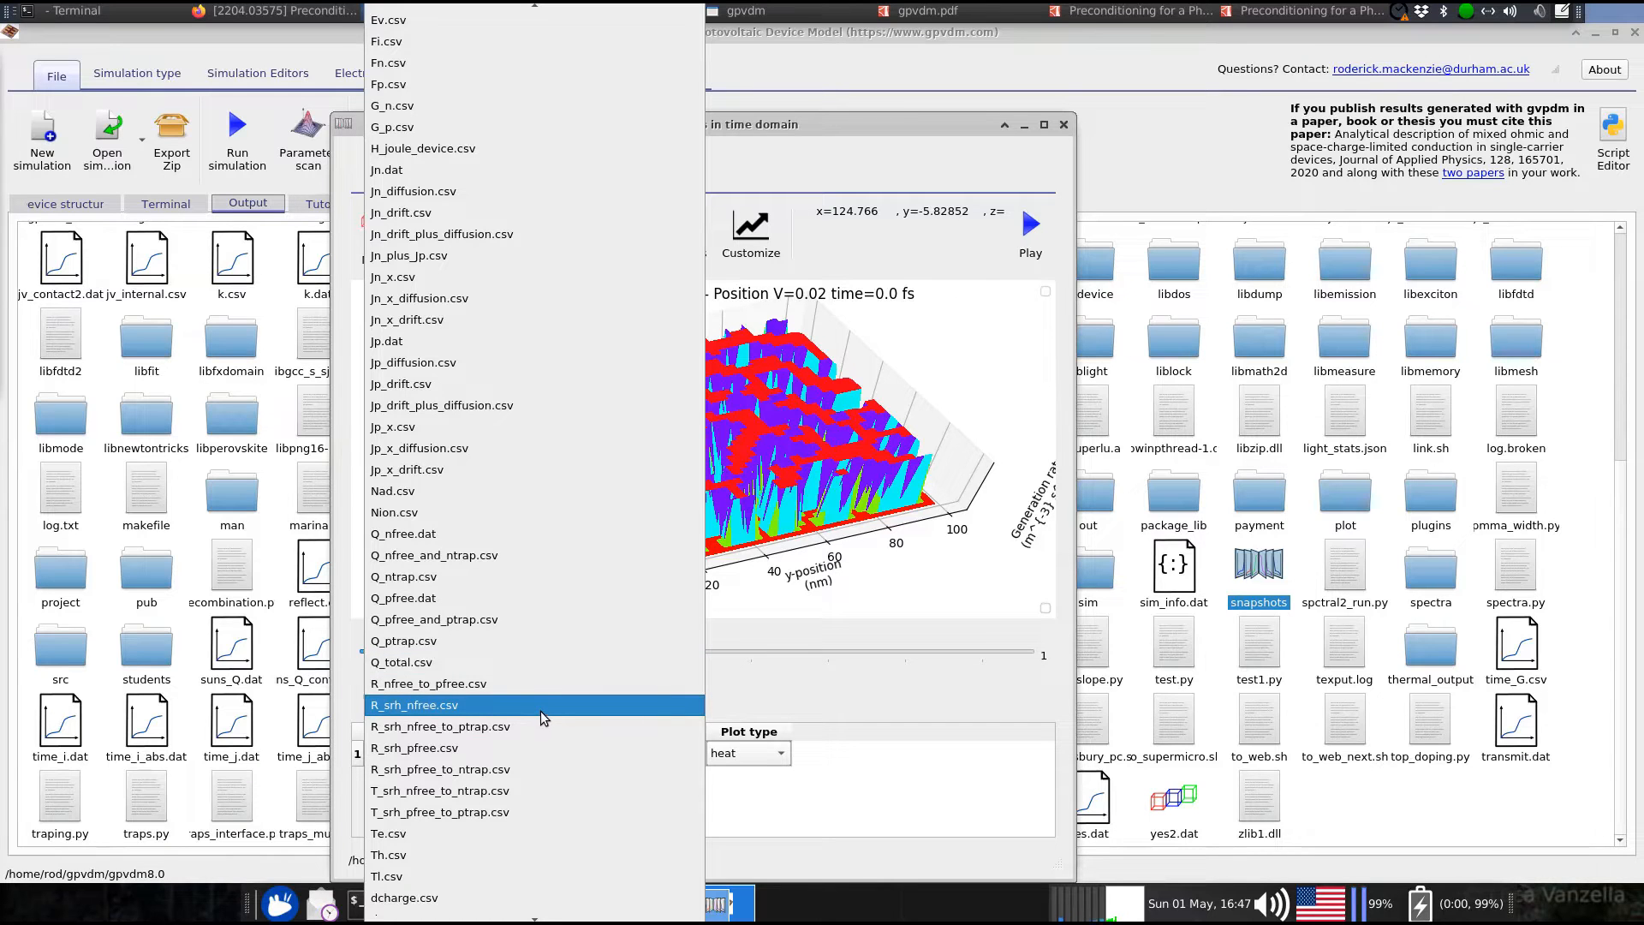
click(491, 536)
drag(437, 368, 775, 462)
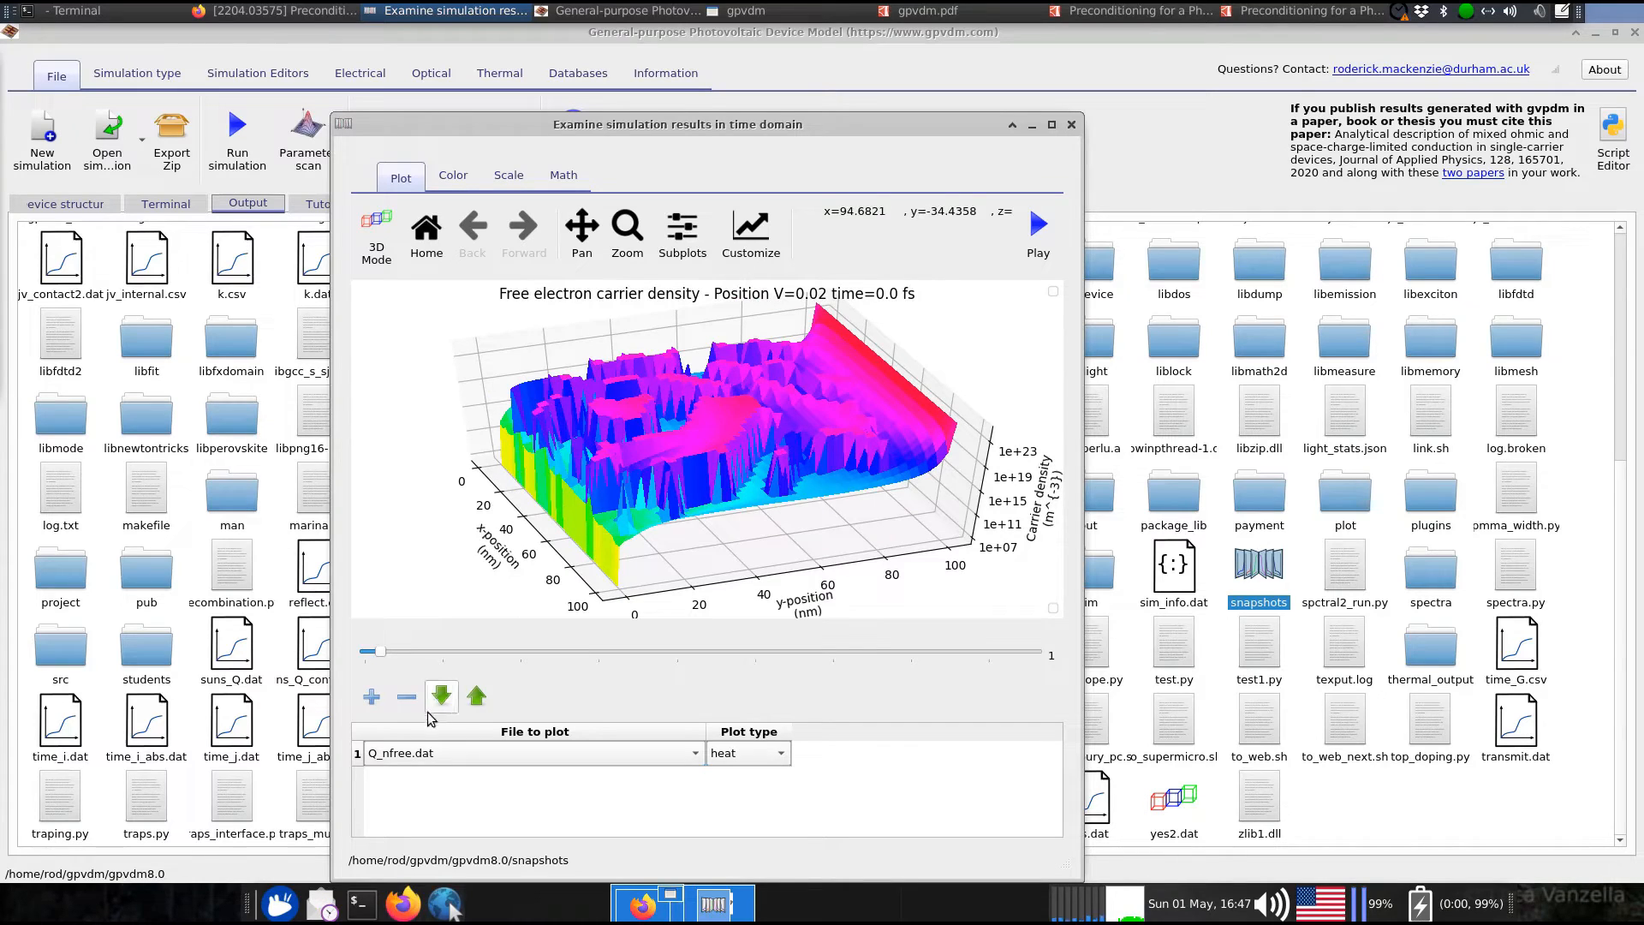
Add a second dataset row plotting Q_pfree.dat as a heat surface
click(370, 698)
click(431, 779)
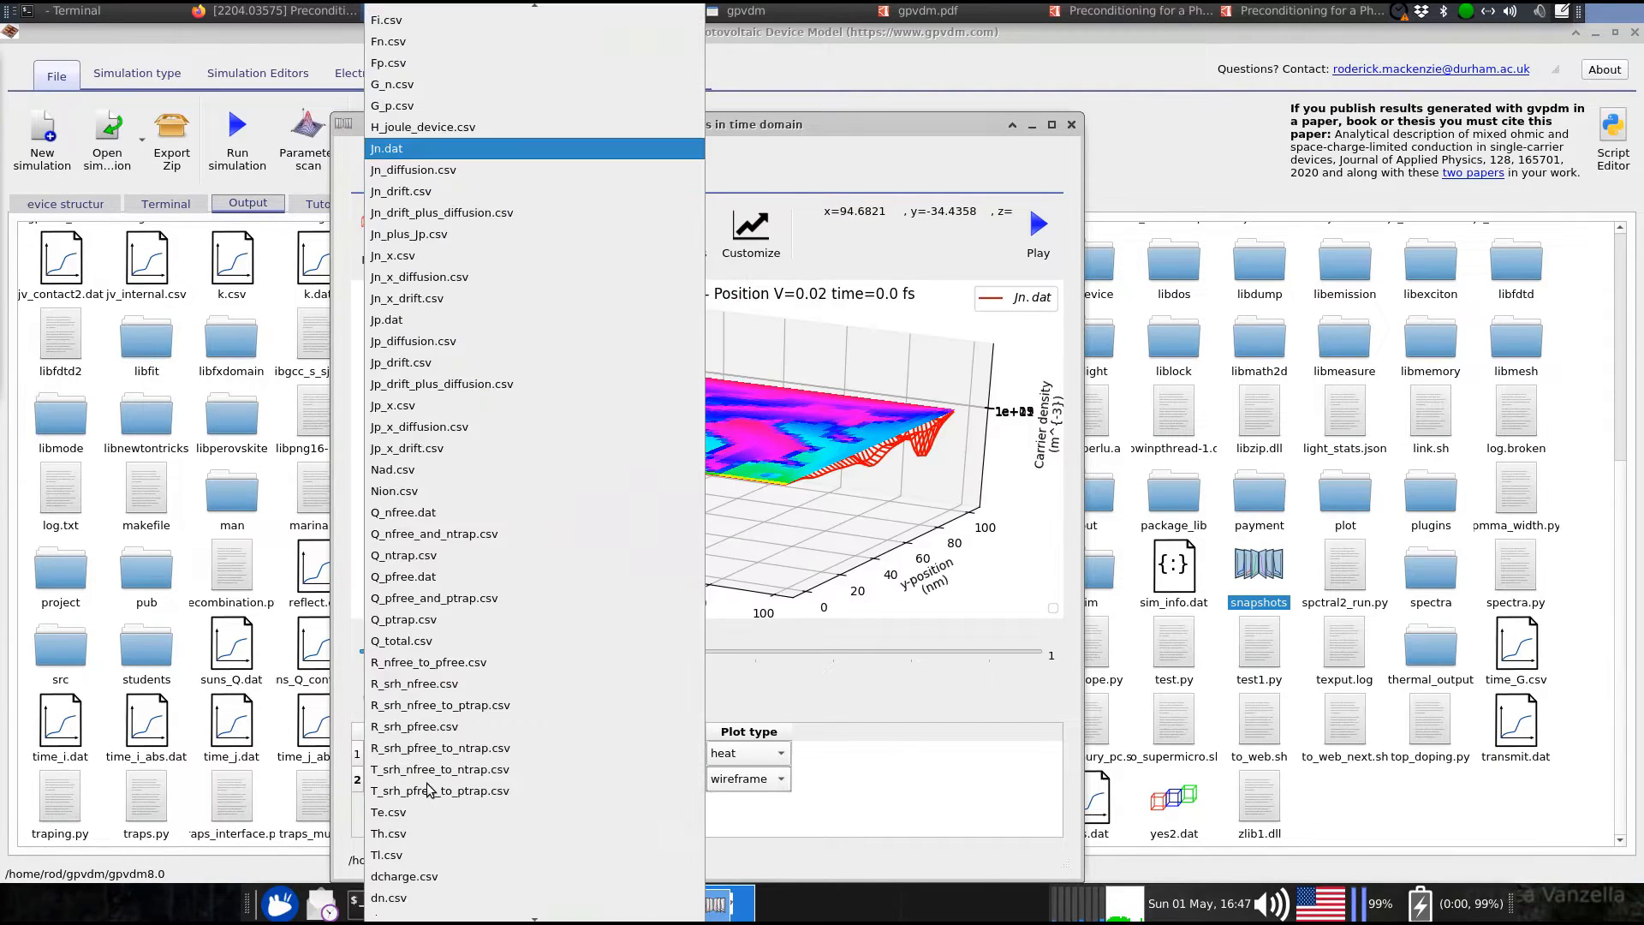
click(479, 579)
click(745, 778)
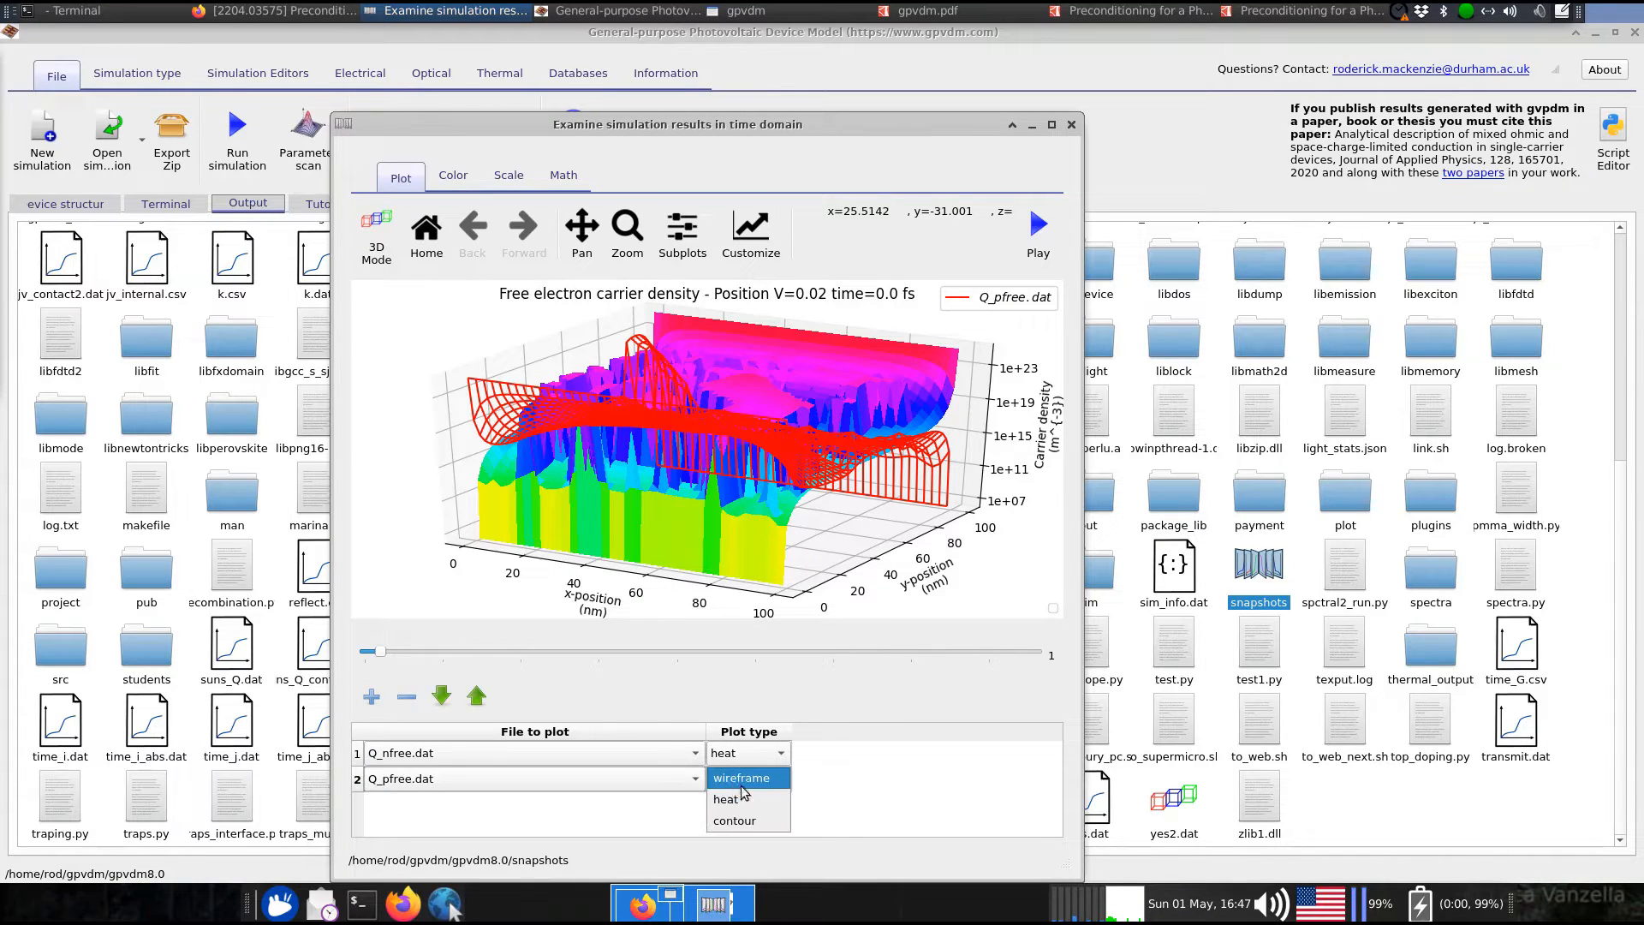
click(737, 757)
drag(942, 583, 585, 728)
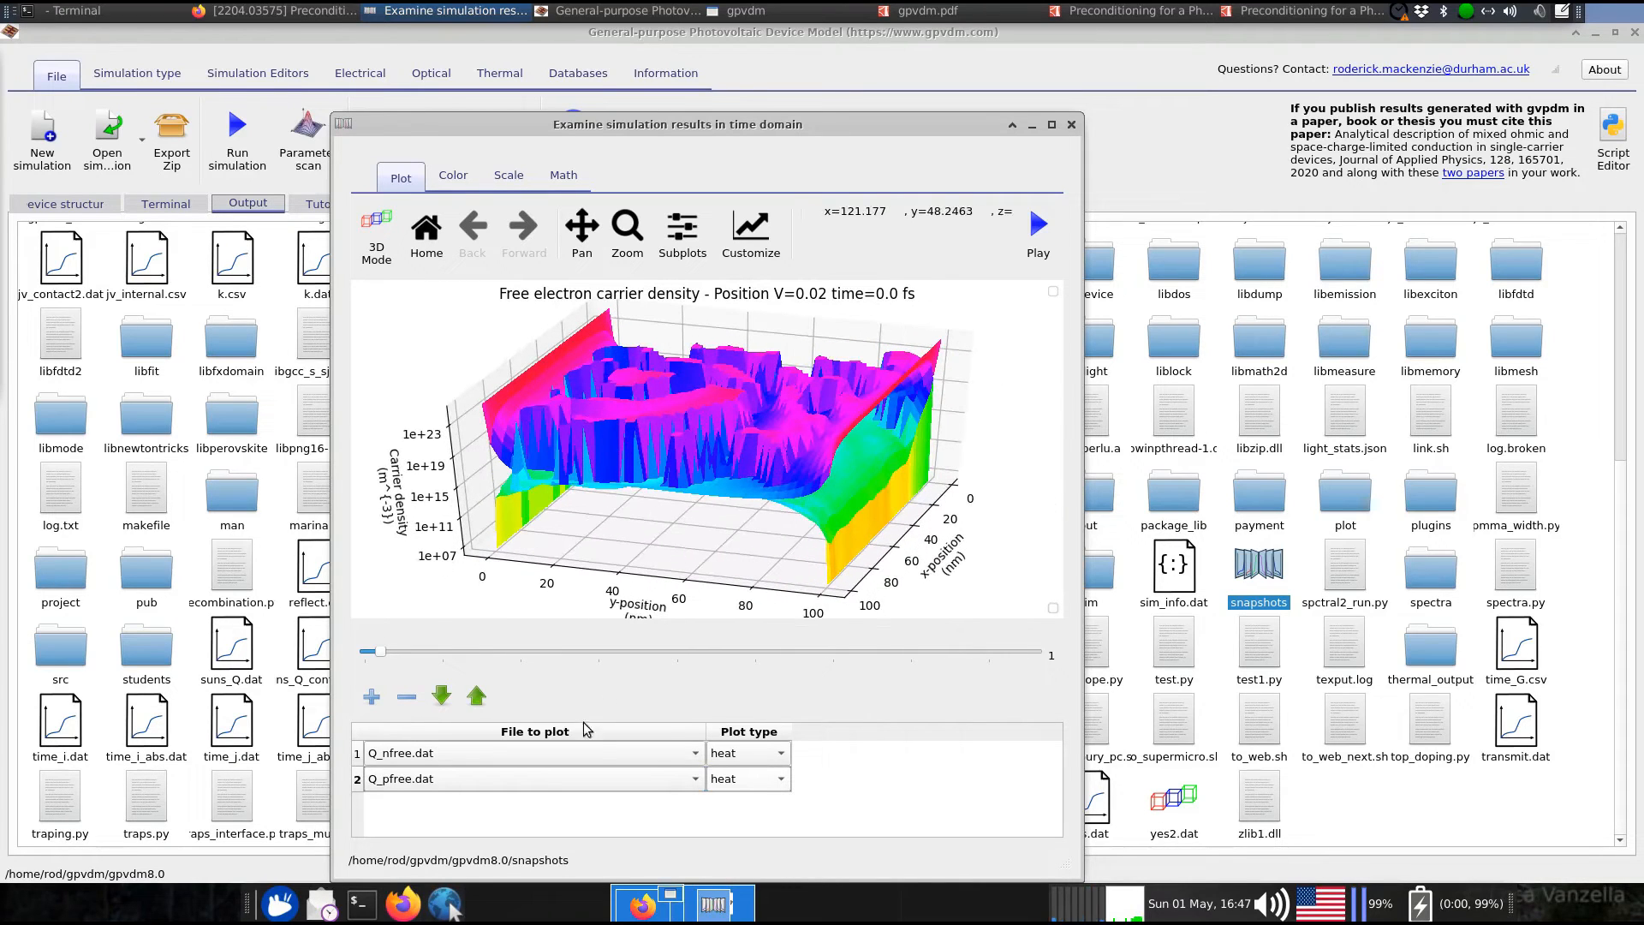
Step the voltage slider to V=0.6 and V=0.36, enlarge the viewer, then close it
drag(435, 661, 359, 661)
drag(841, 118, 754, 48)
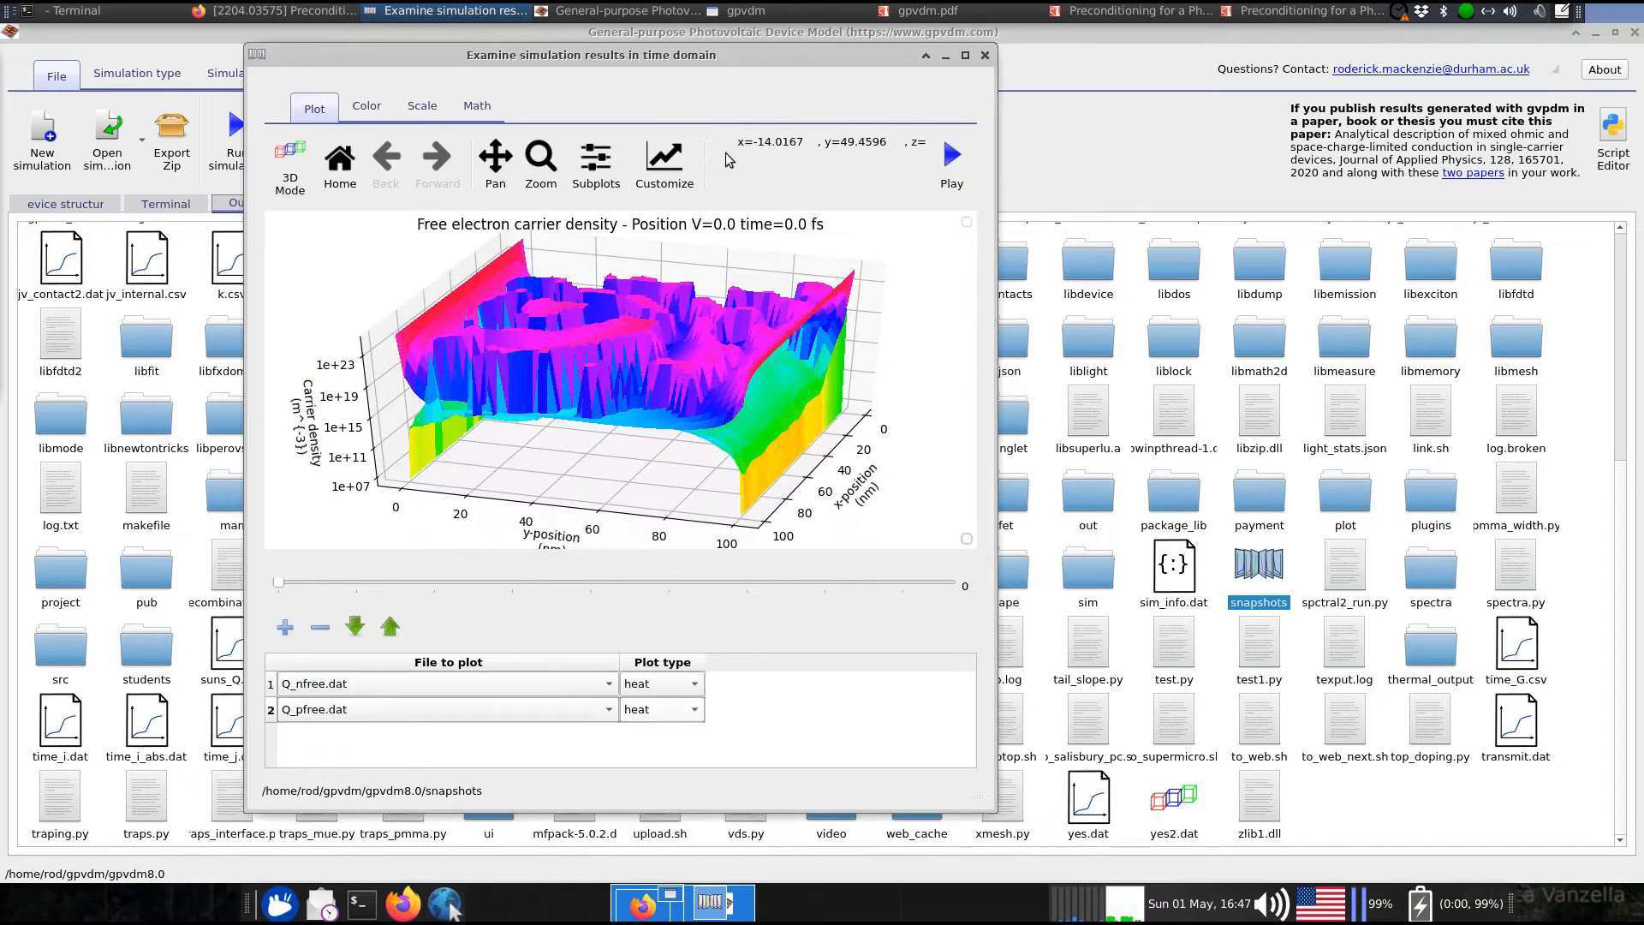
double_click(749, 54)
drag(824, 40, 638, 48)
drag(998, 795, 1178, 905)
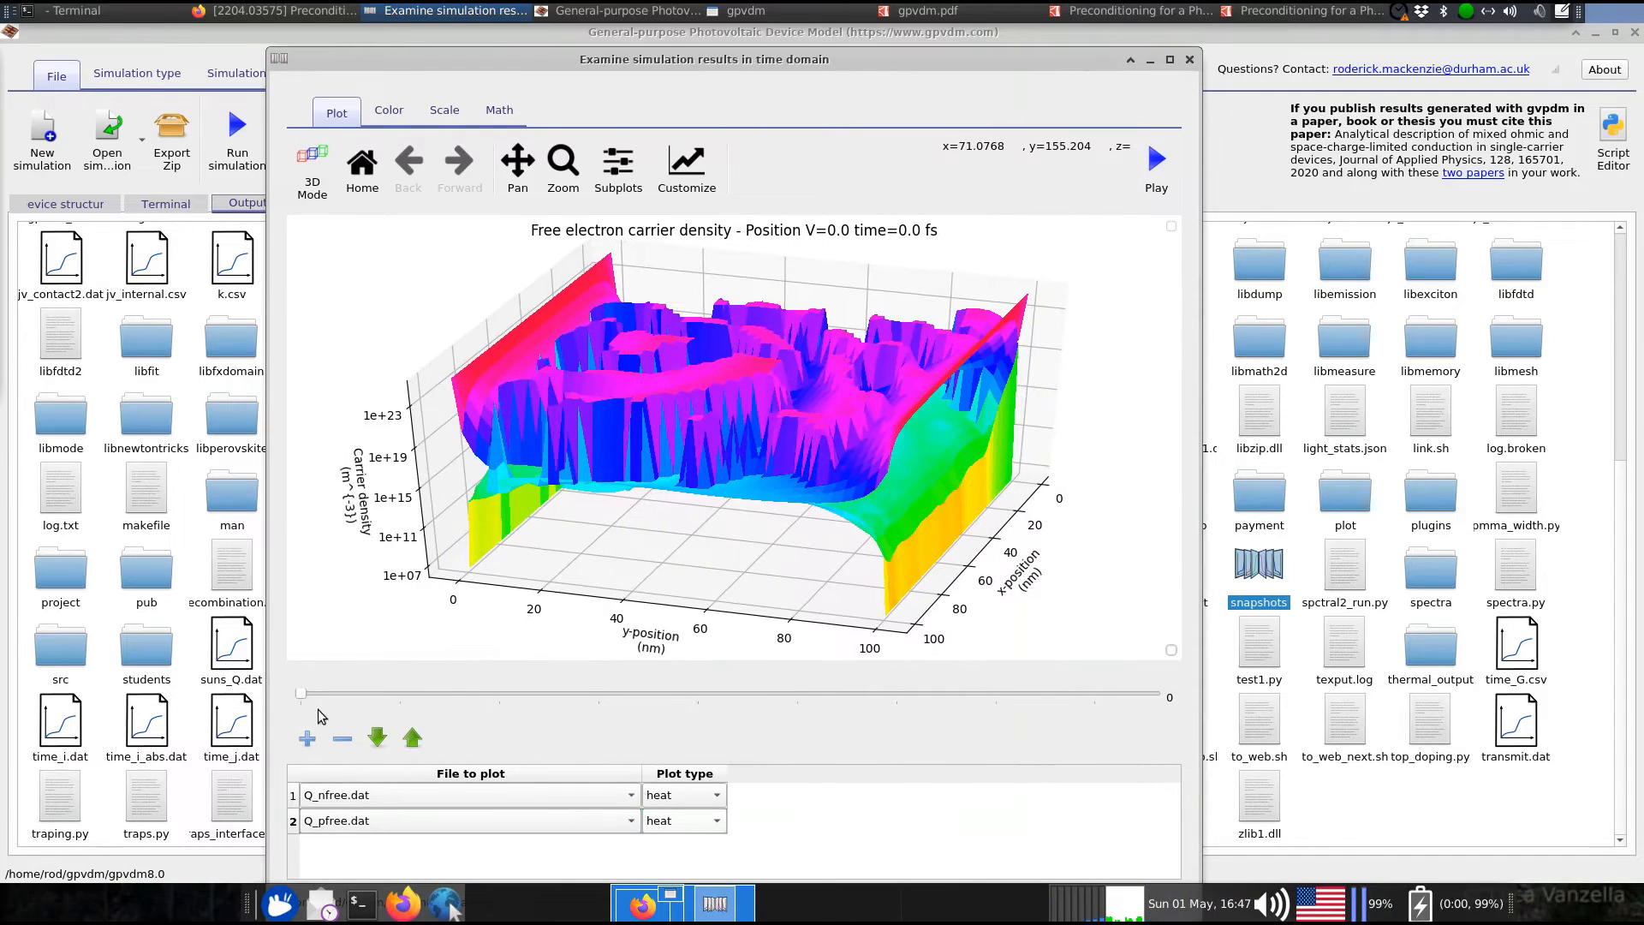
drag(316, 698, 285, 712)
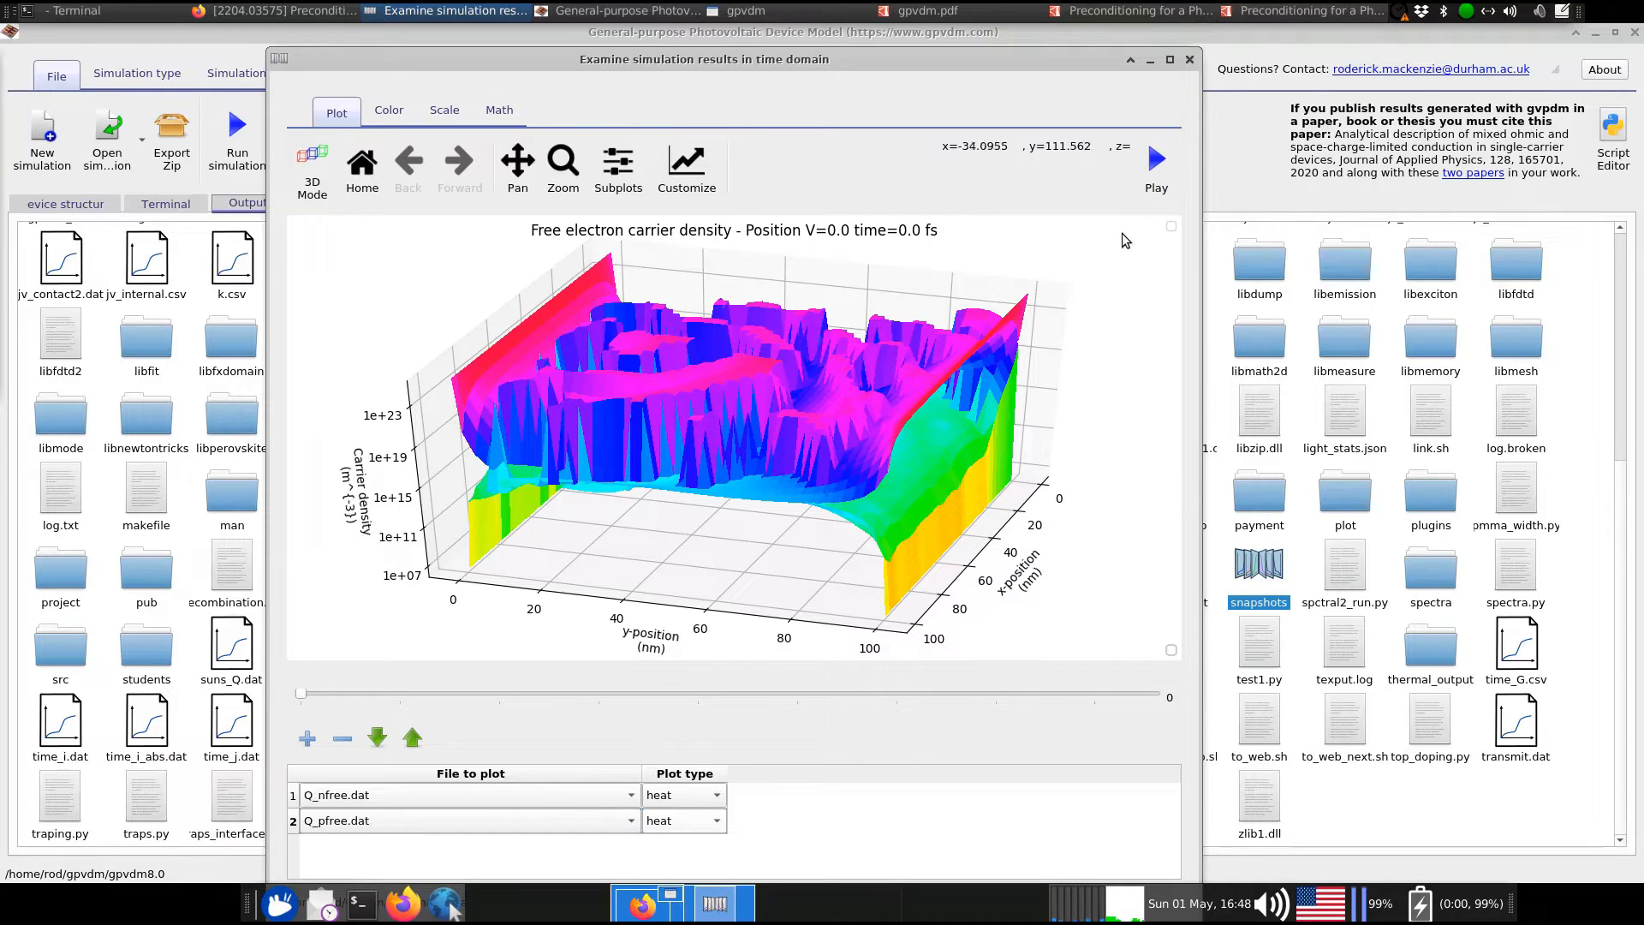
mouse_move(1102, 323)
mouse_down()
mouse_move(1052, 410)
mouse_move(1095, 354)
mouse_up()
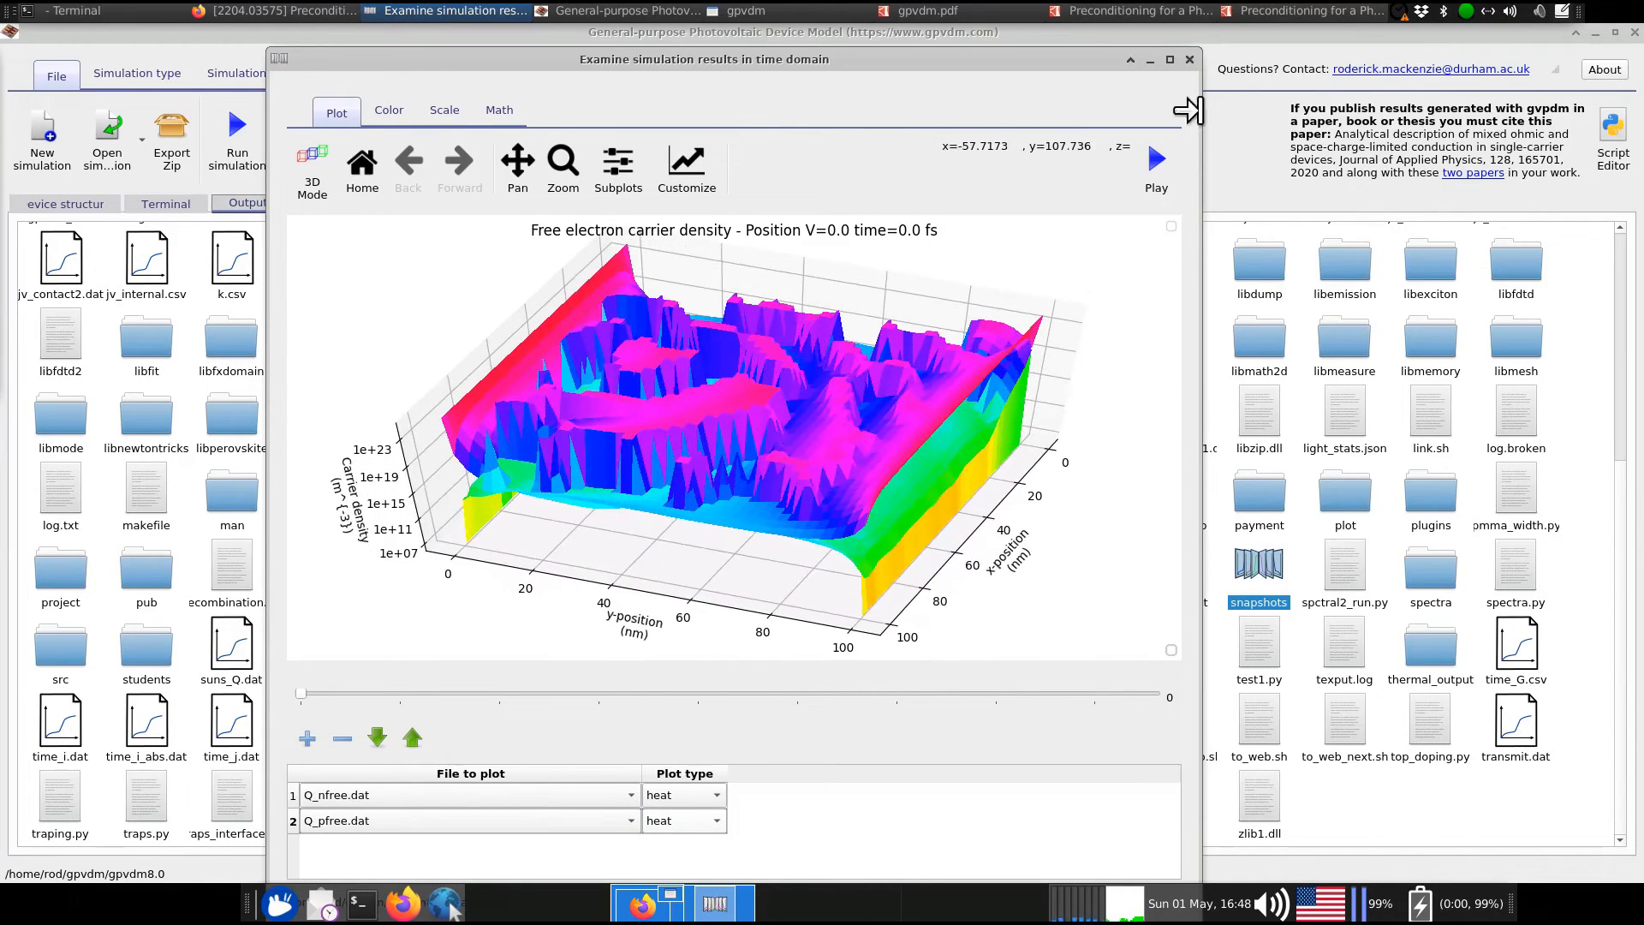
click(1189, 59)
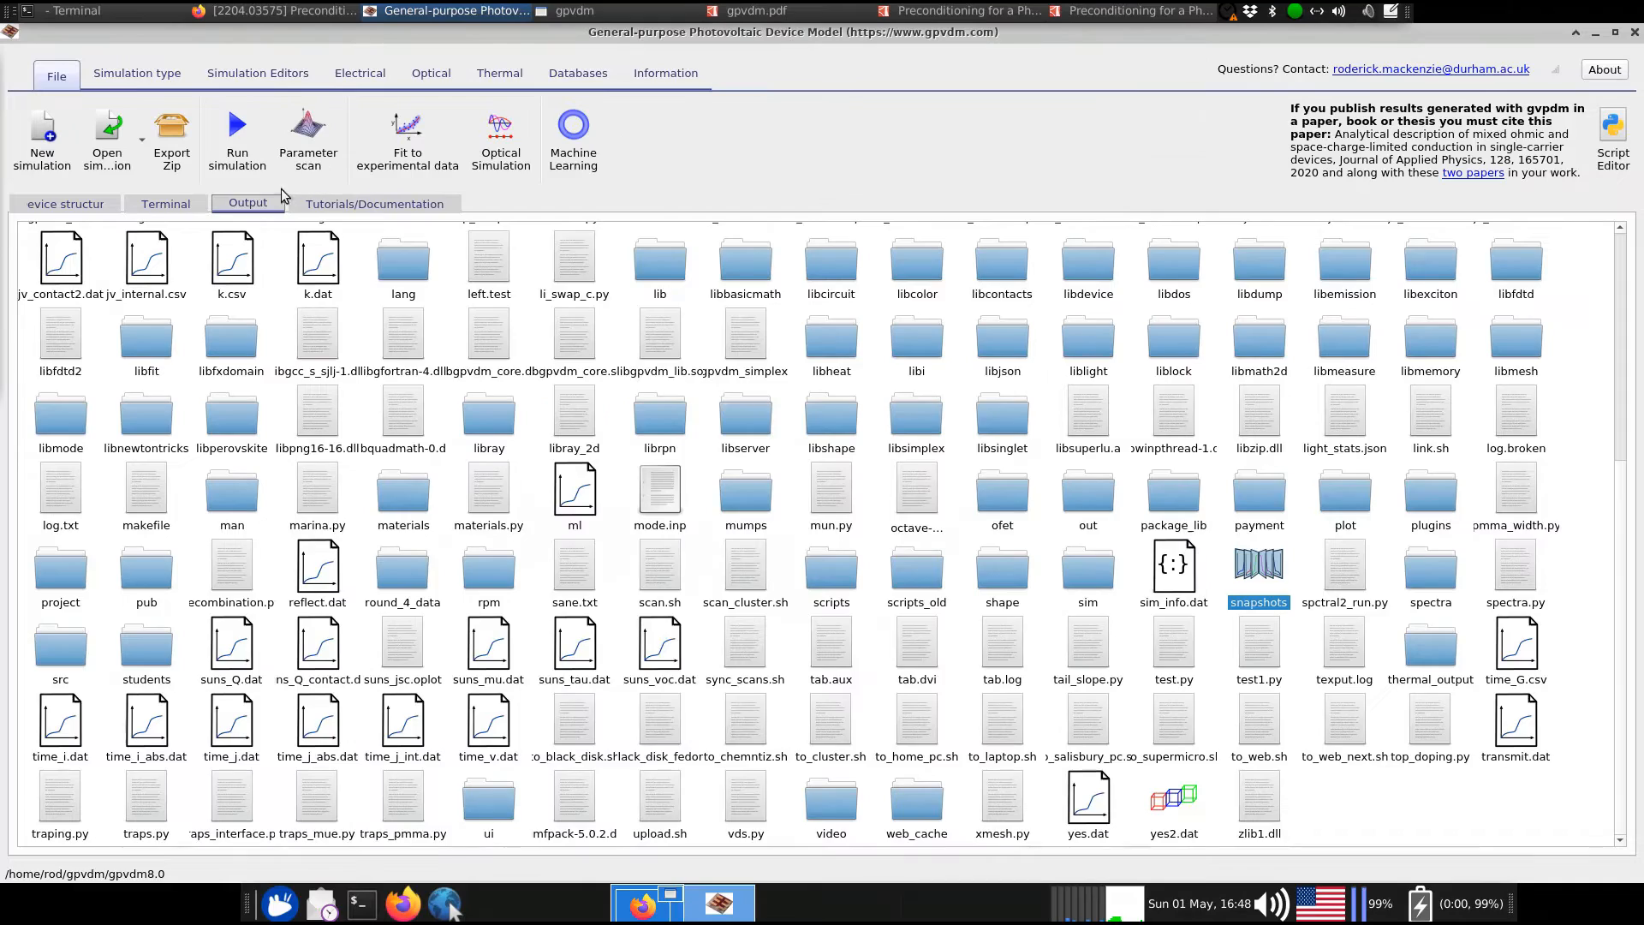
Return to the 3D Device structure view and tilt it up and down to inspect the morphology layer
click(129, 206)
click(117, 204)
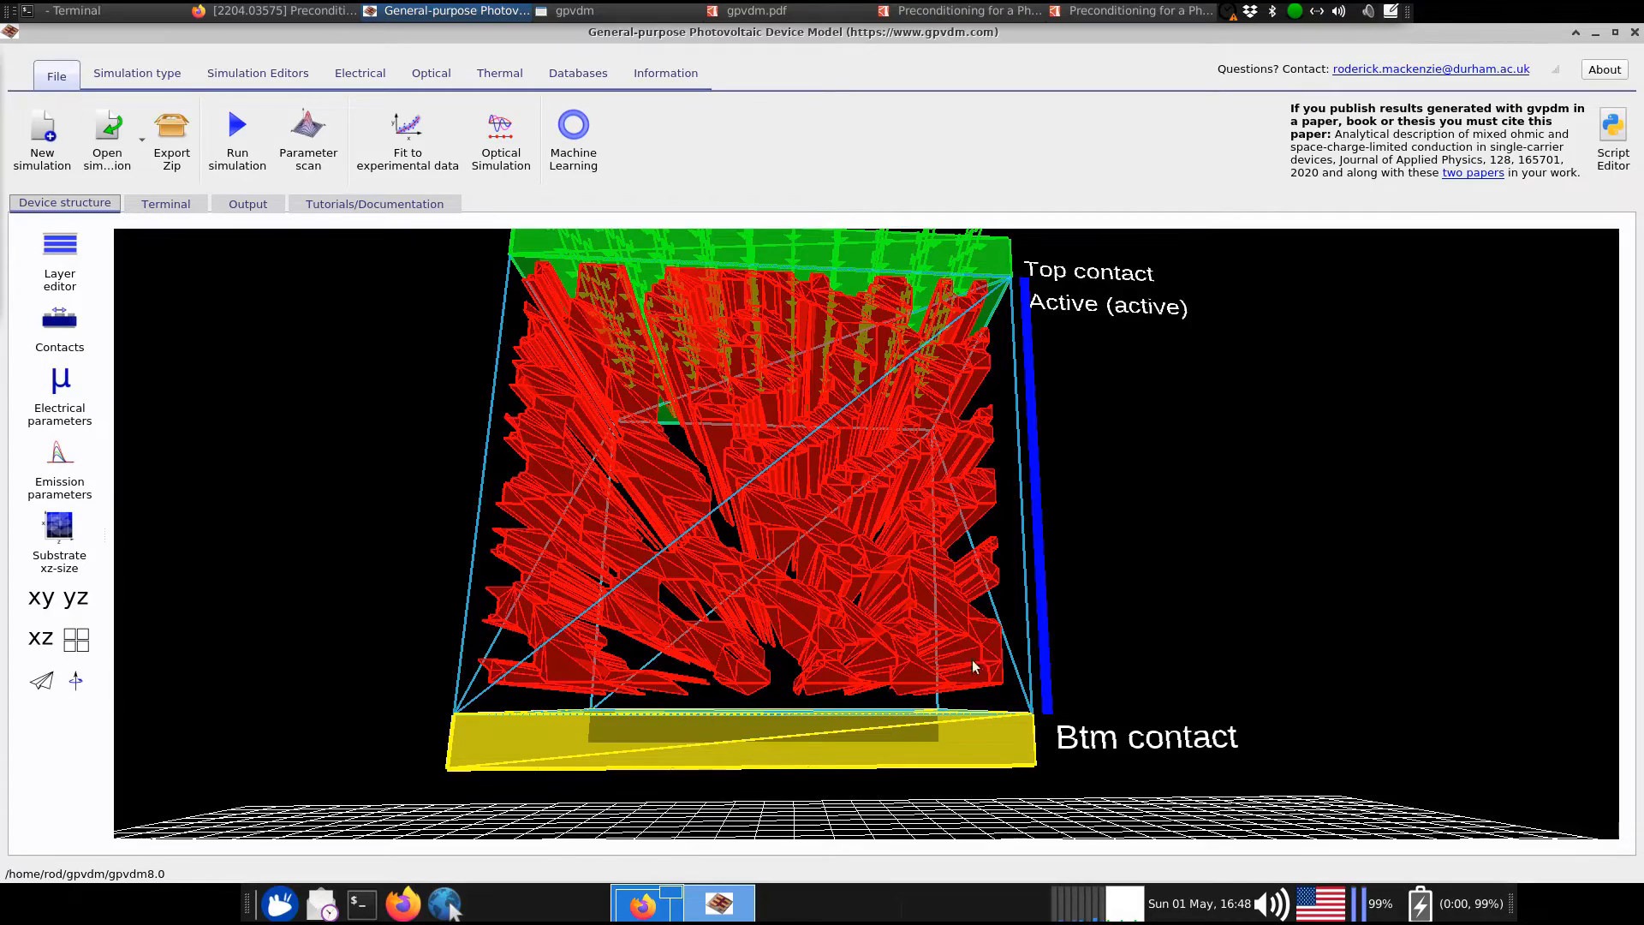
drag(1070, 465, 1060, 430)
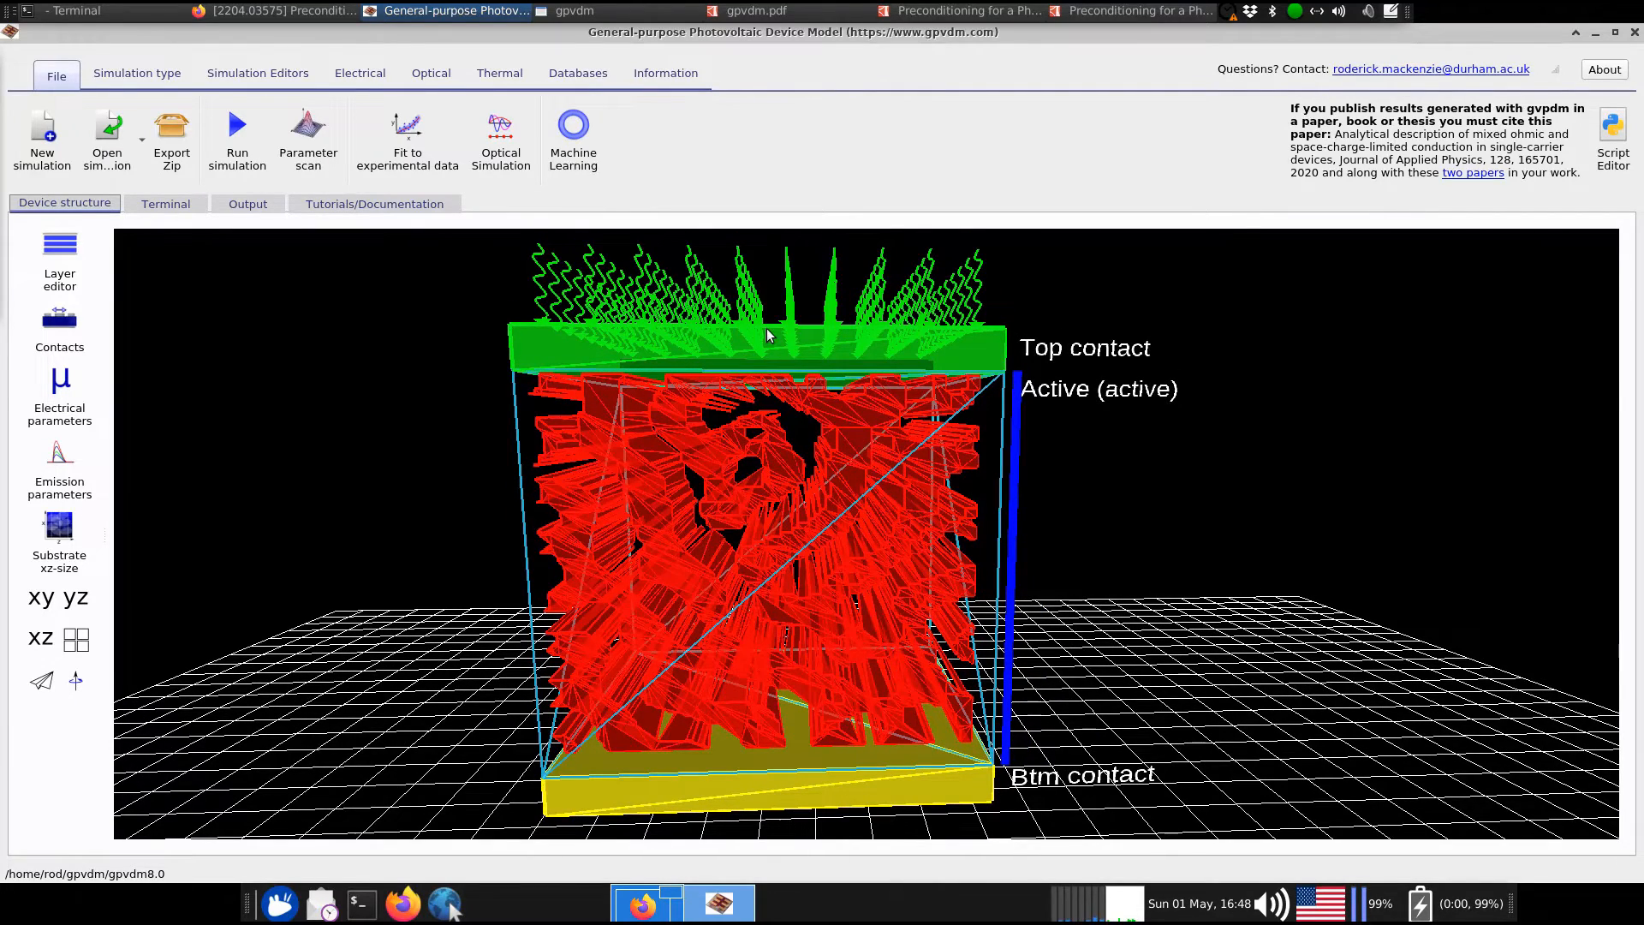
drag(1174, 551, 1172, 531)
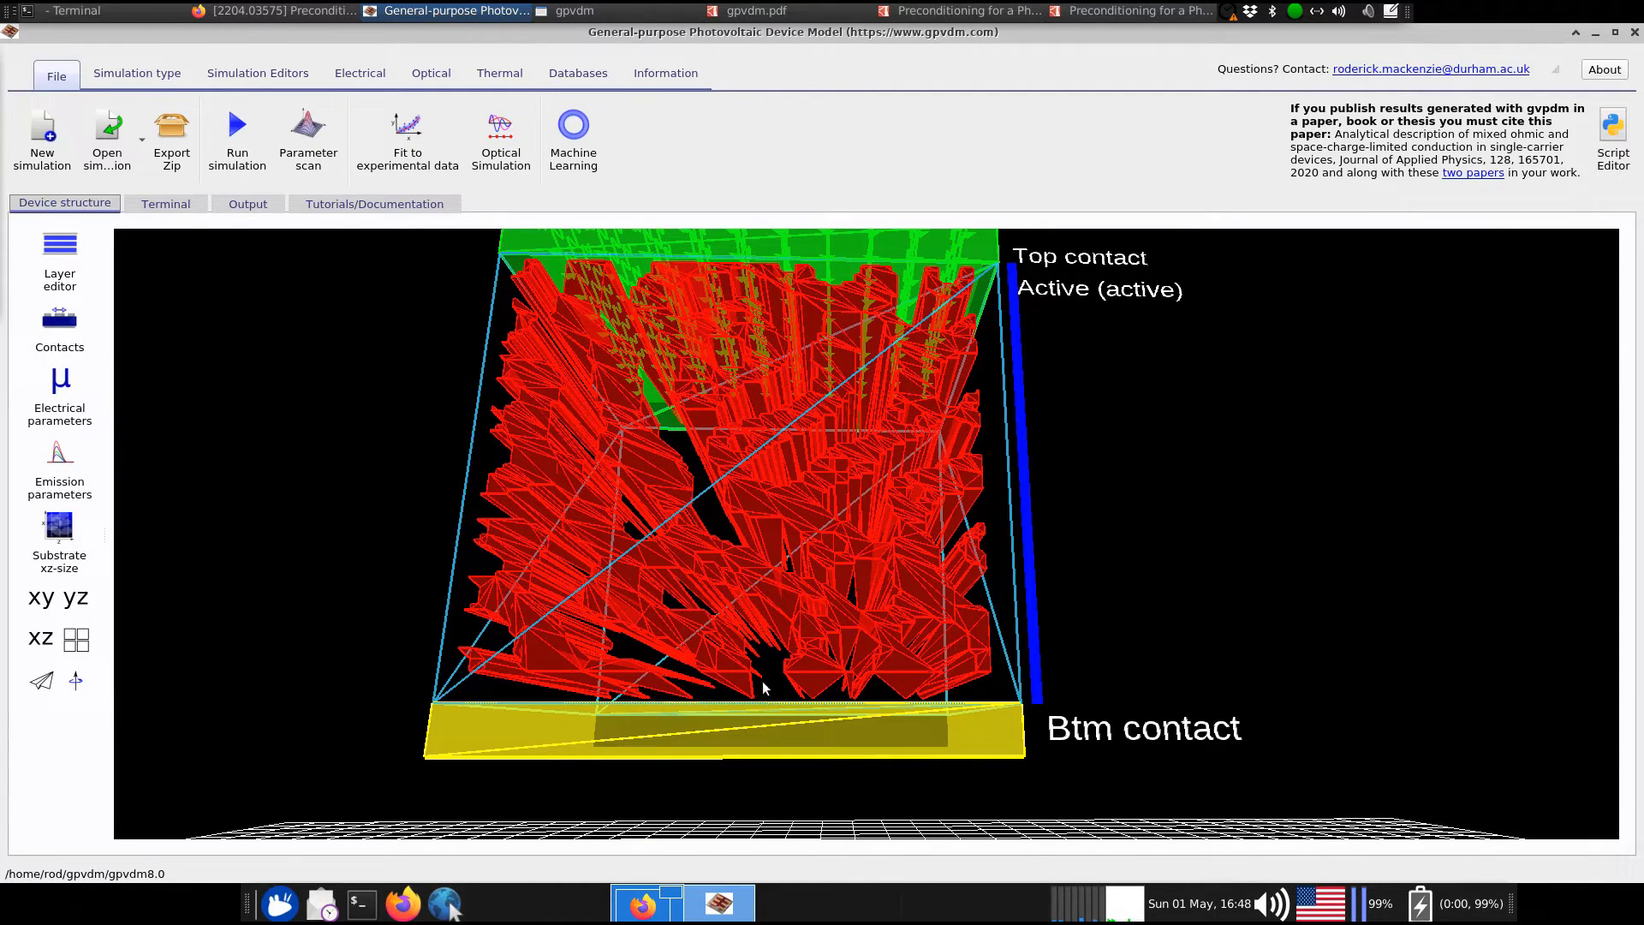
drag(1173, 532, 1161, 554)
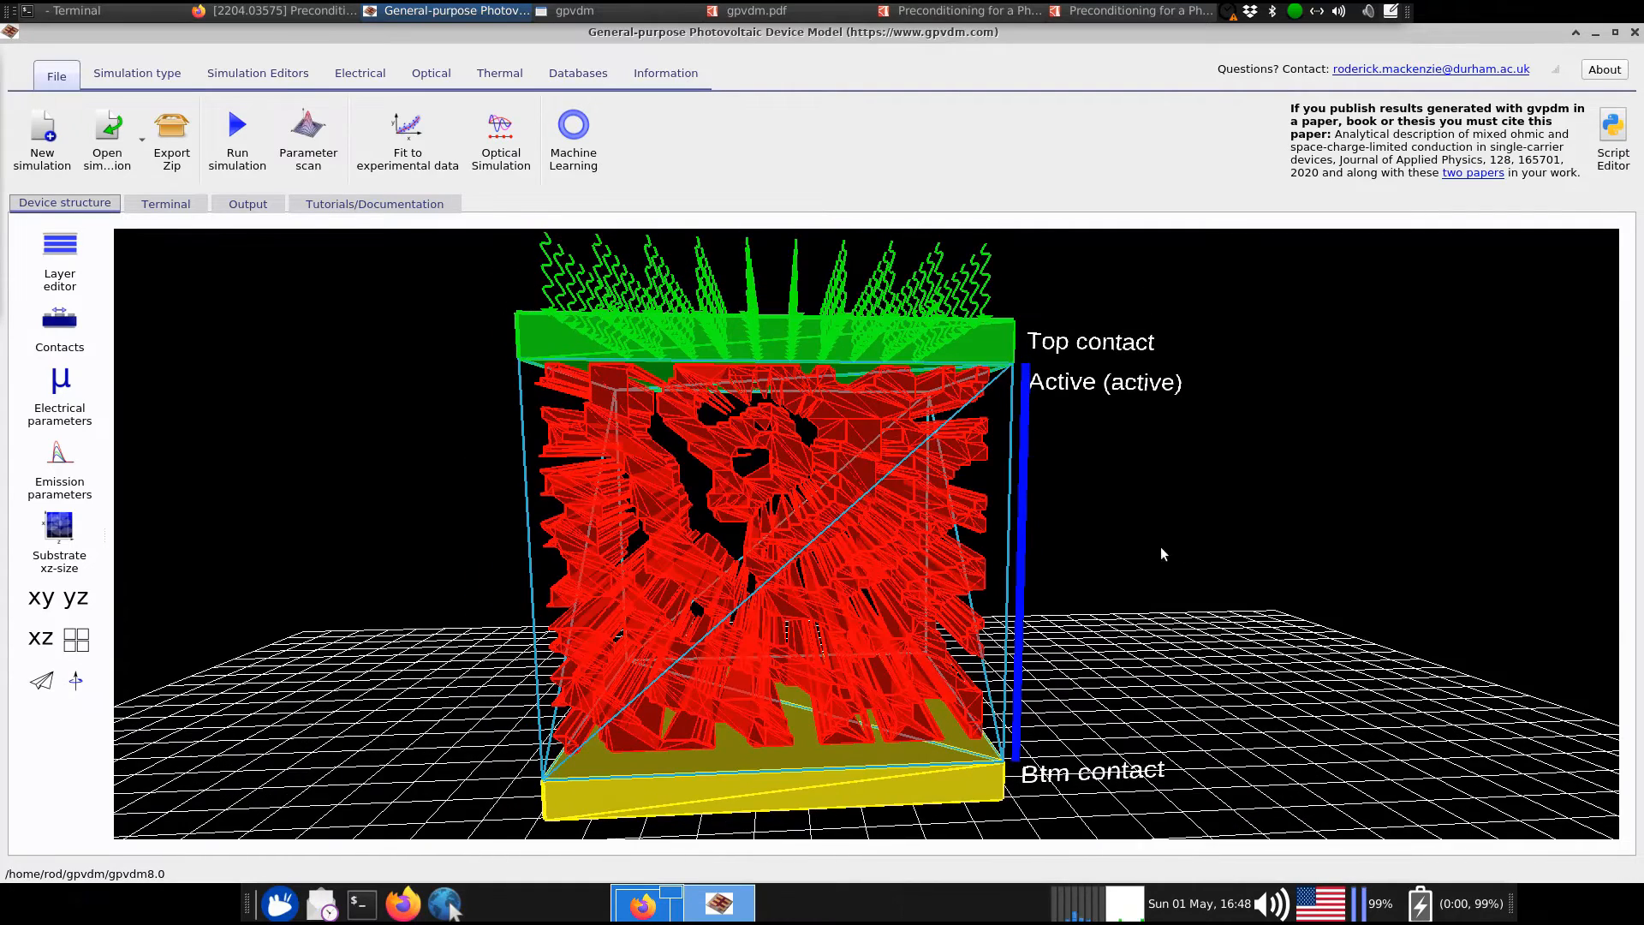
Review the active layer's object properties and browse the morphology shape files, leaving its shape unchanged
right_click(846, 427)
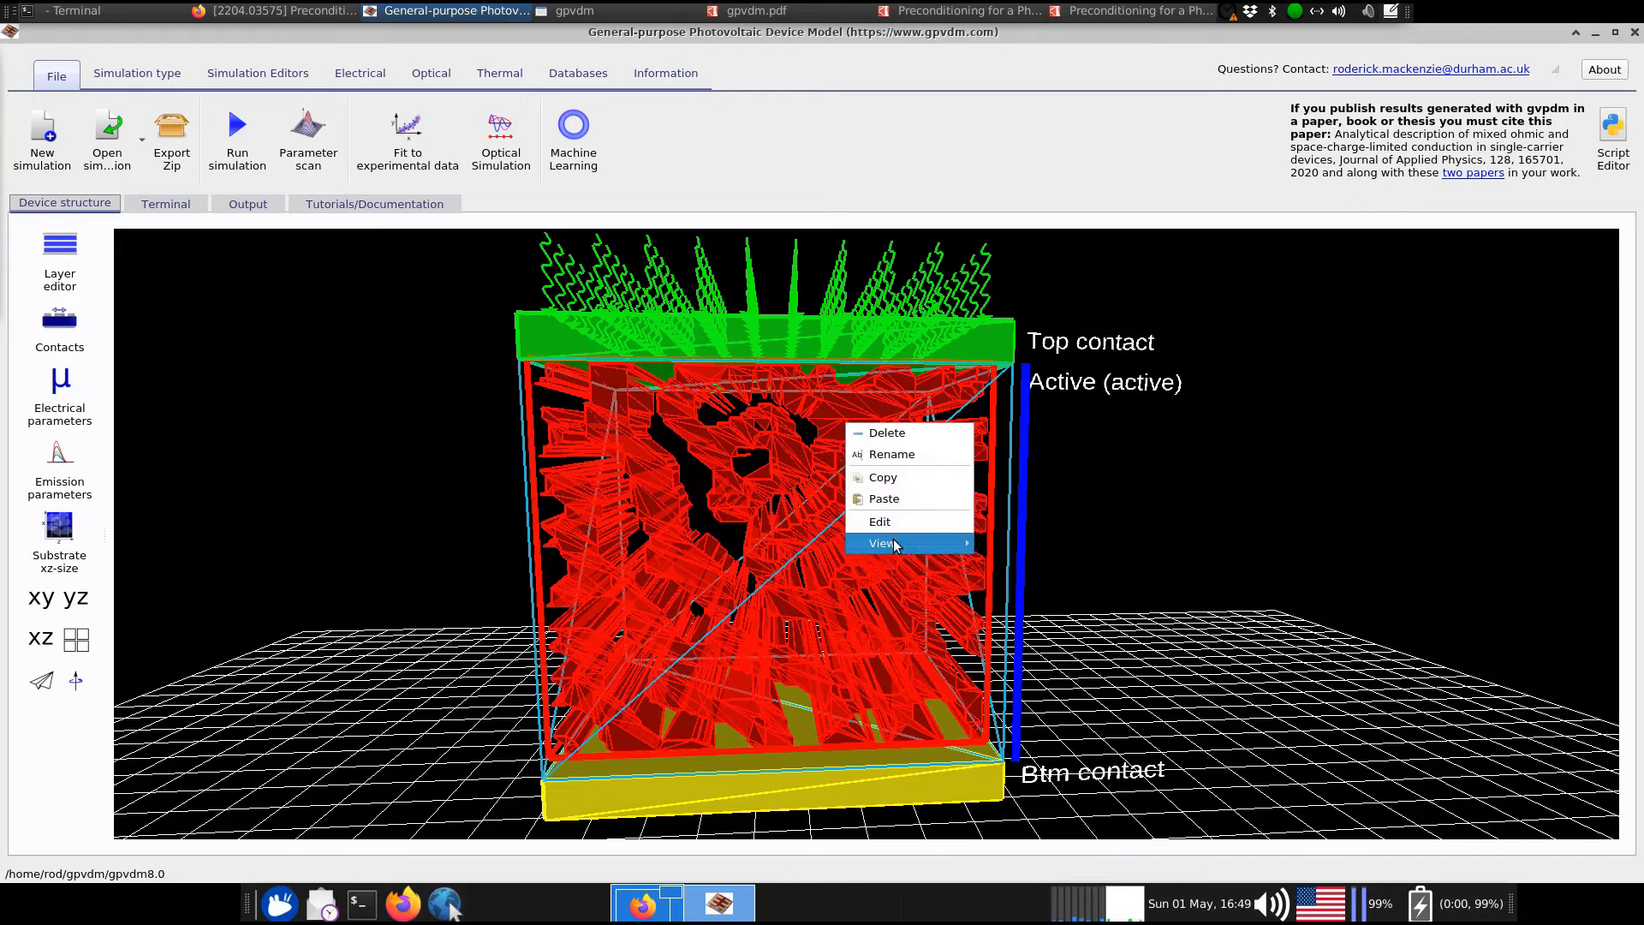
mouse_move(965, 548)
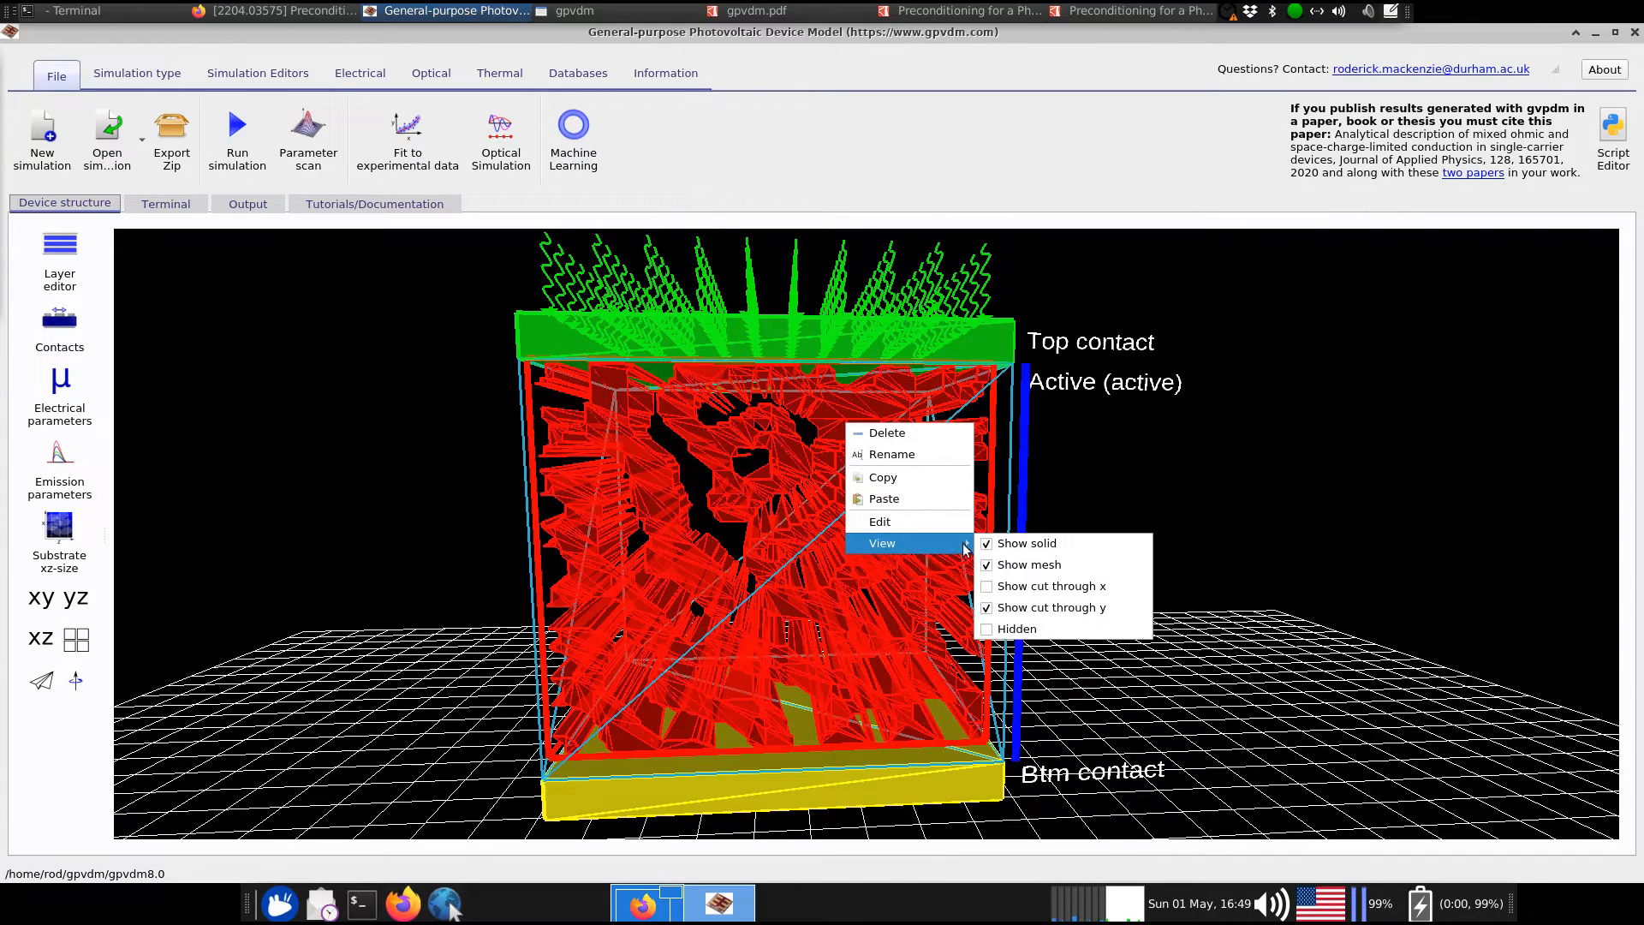
click(889, 523)
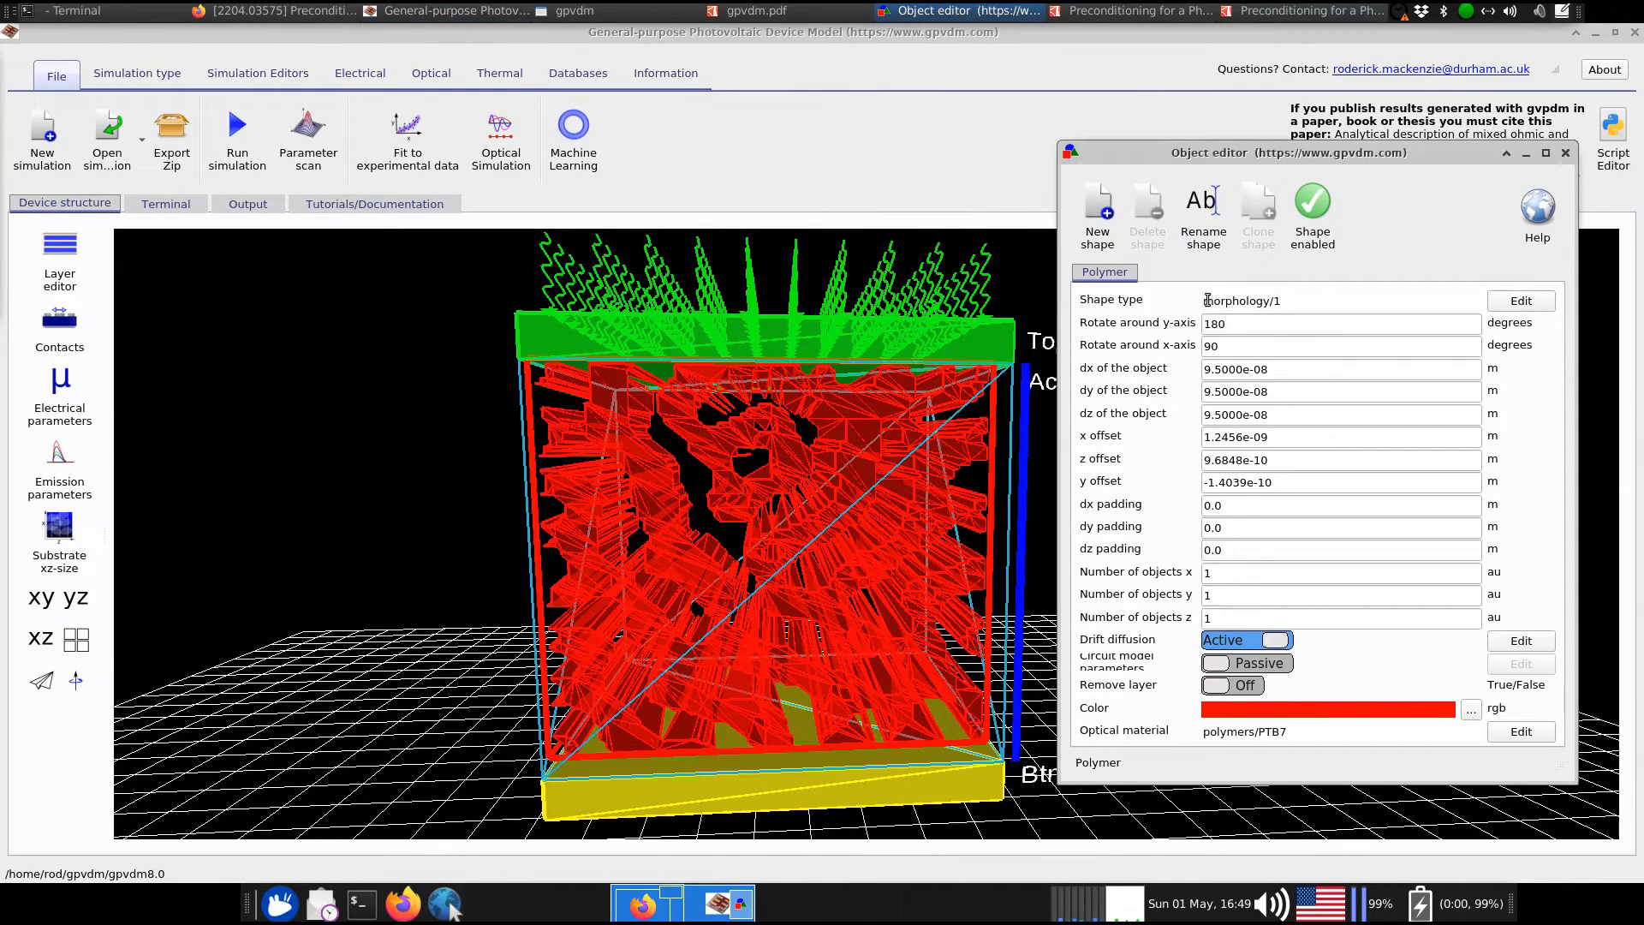
drag(1205, 300, 1275, 302)
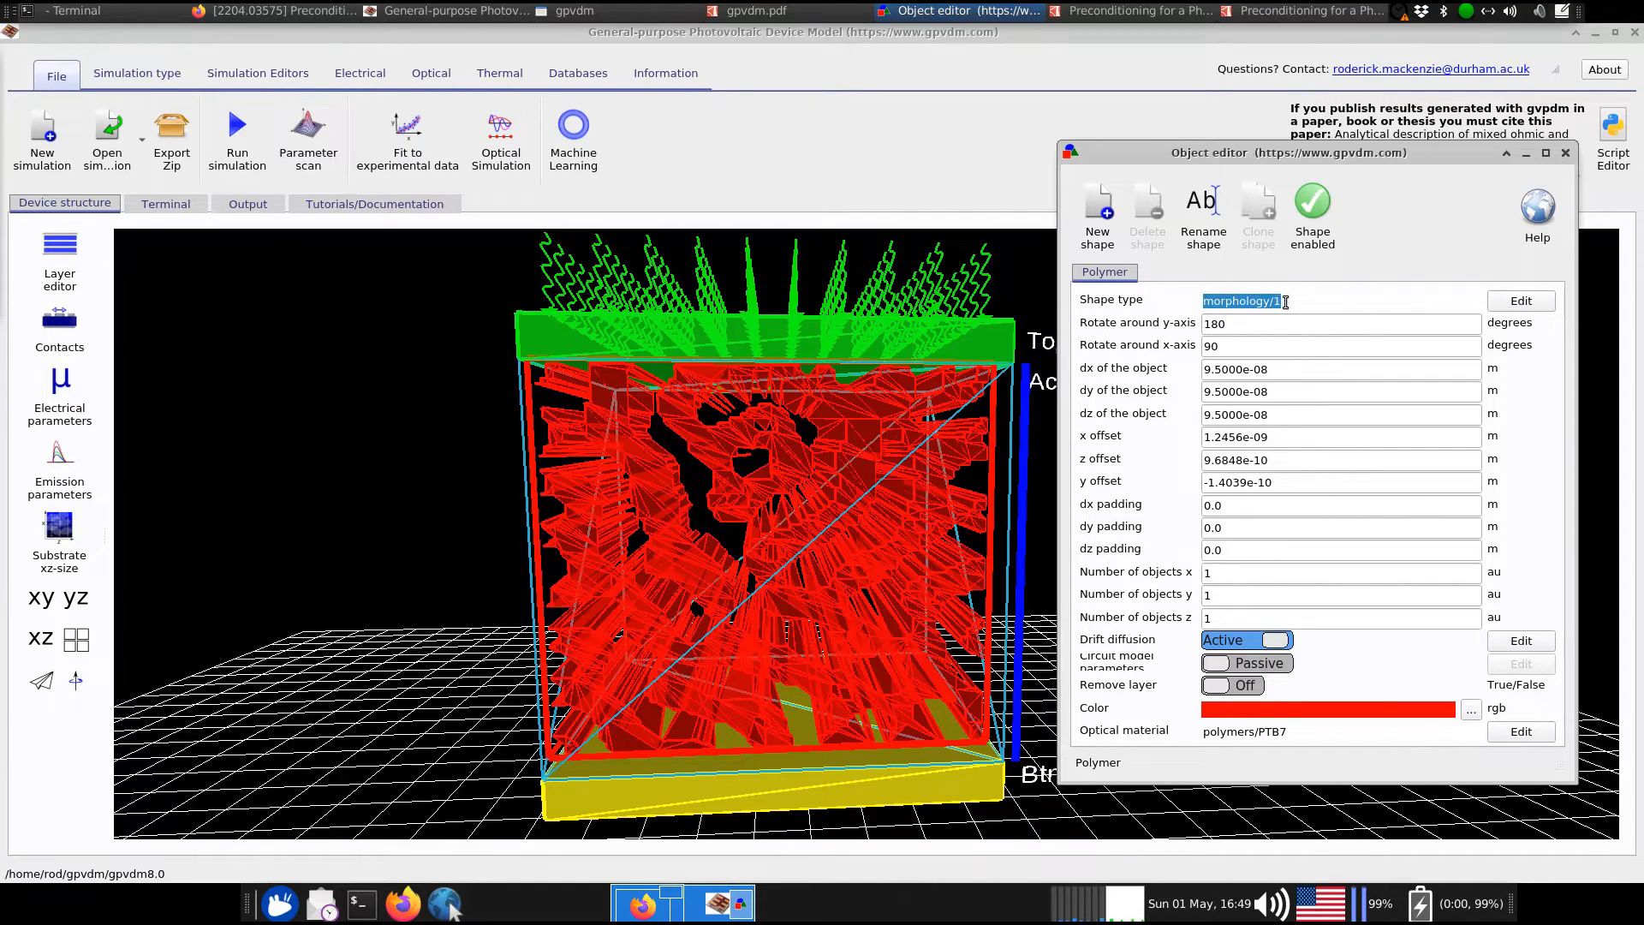
click(1521, 301)
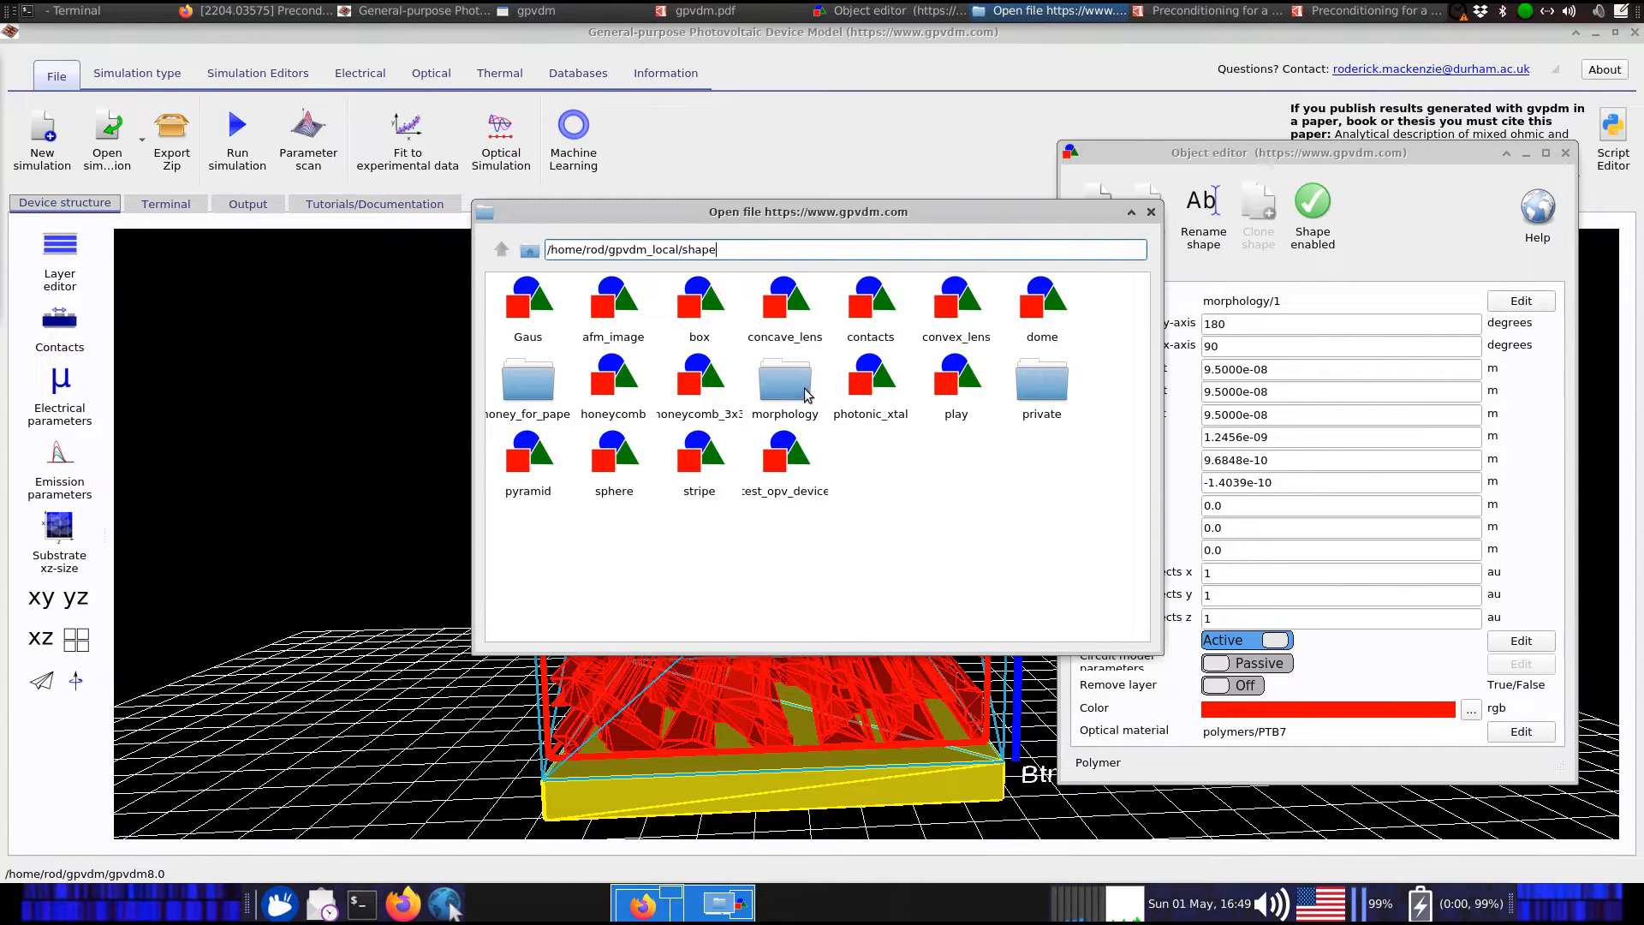
double_click(801, 386)
double_click(606, 298)
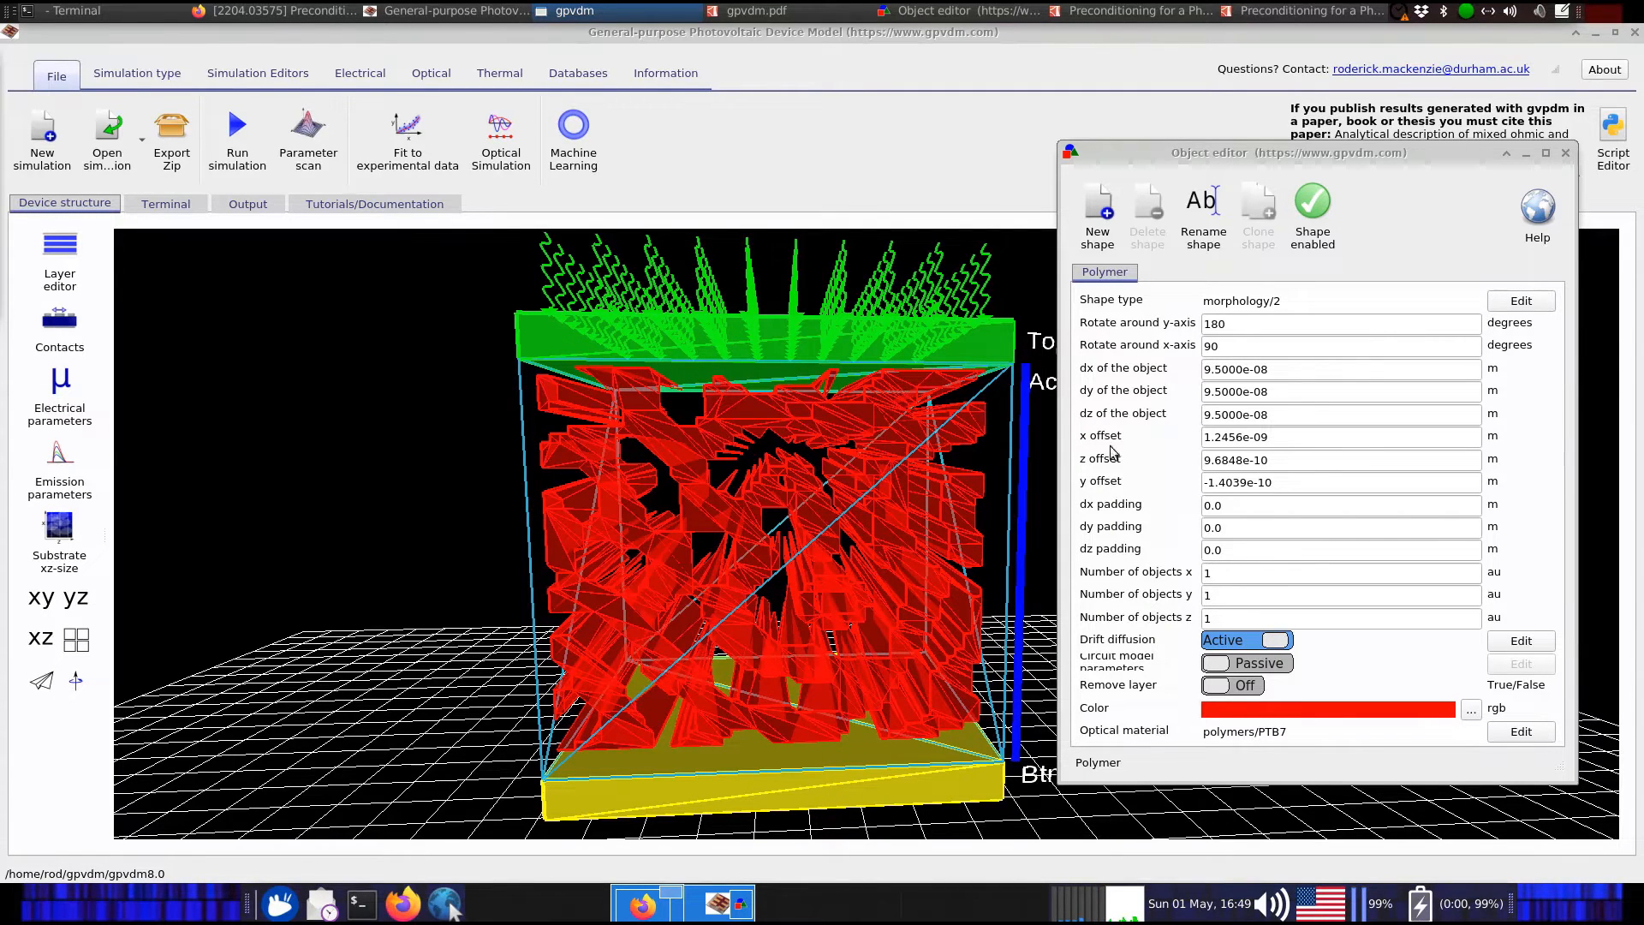
click(1517, 301)
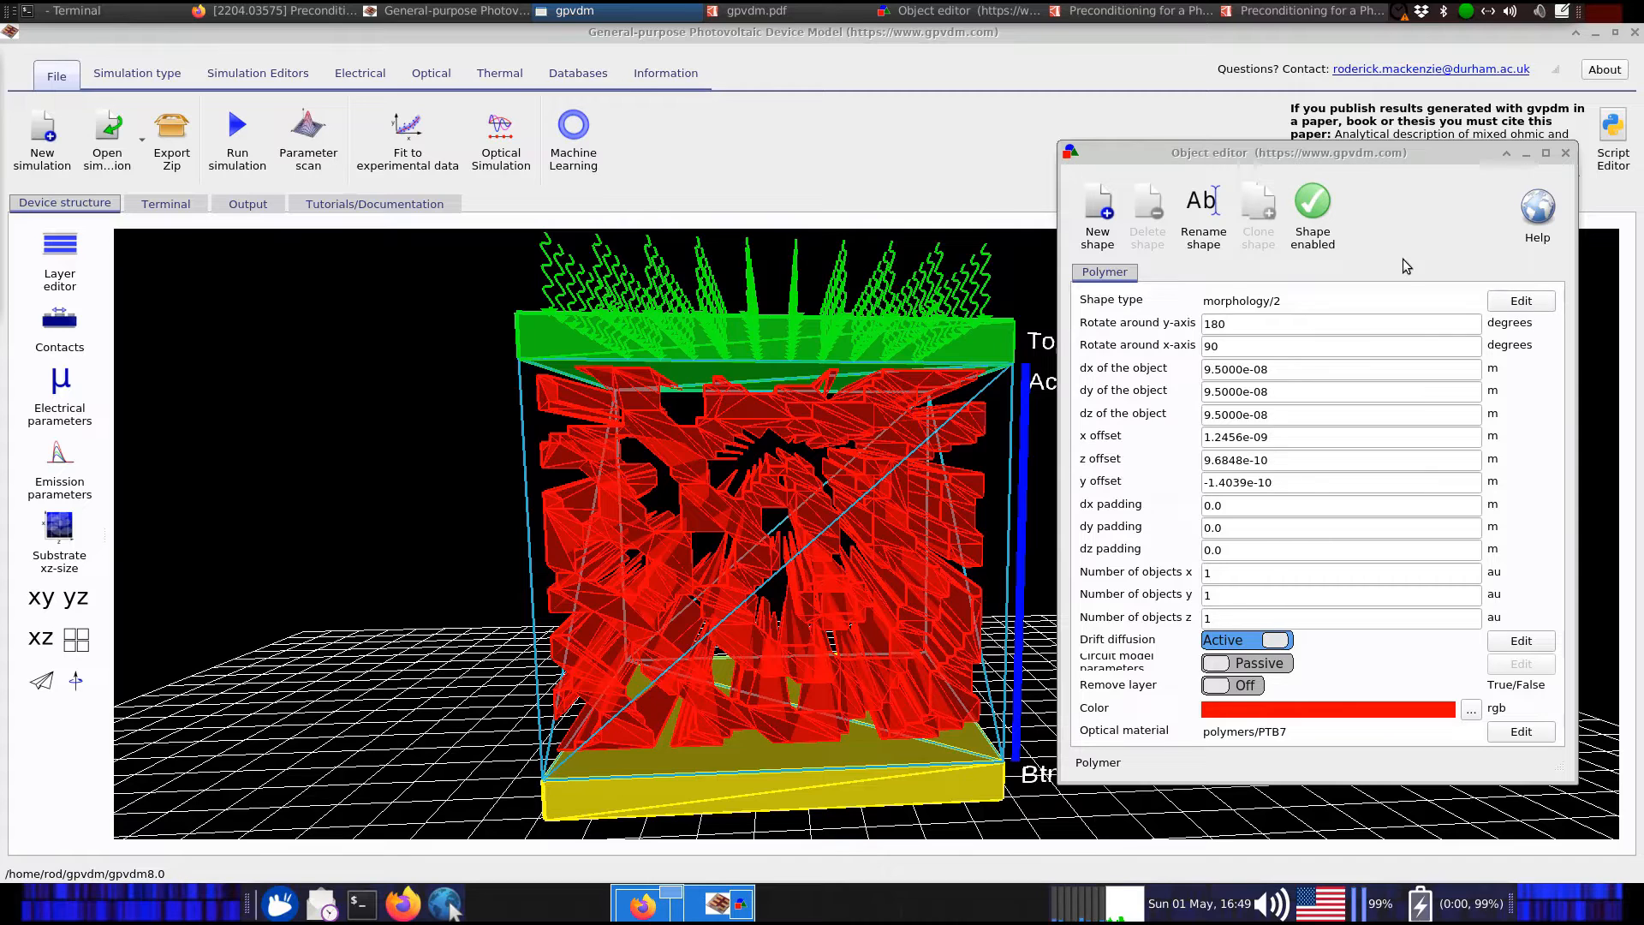
click(1152, 212)
click(1562, 152)
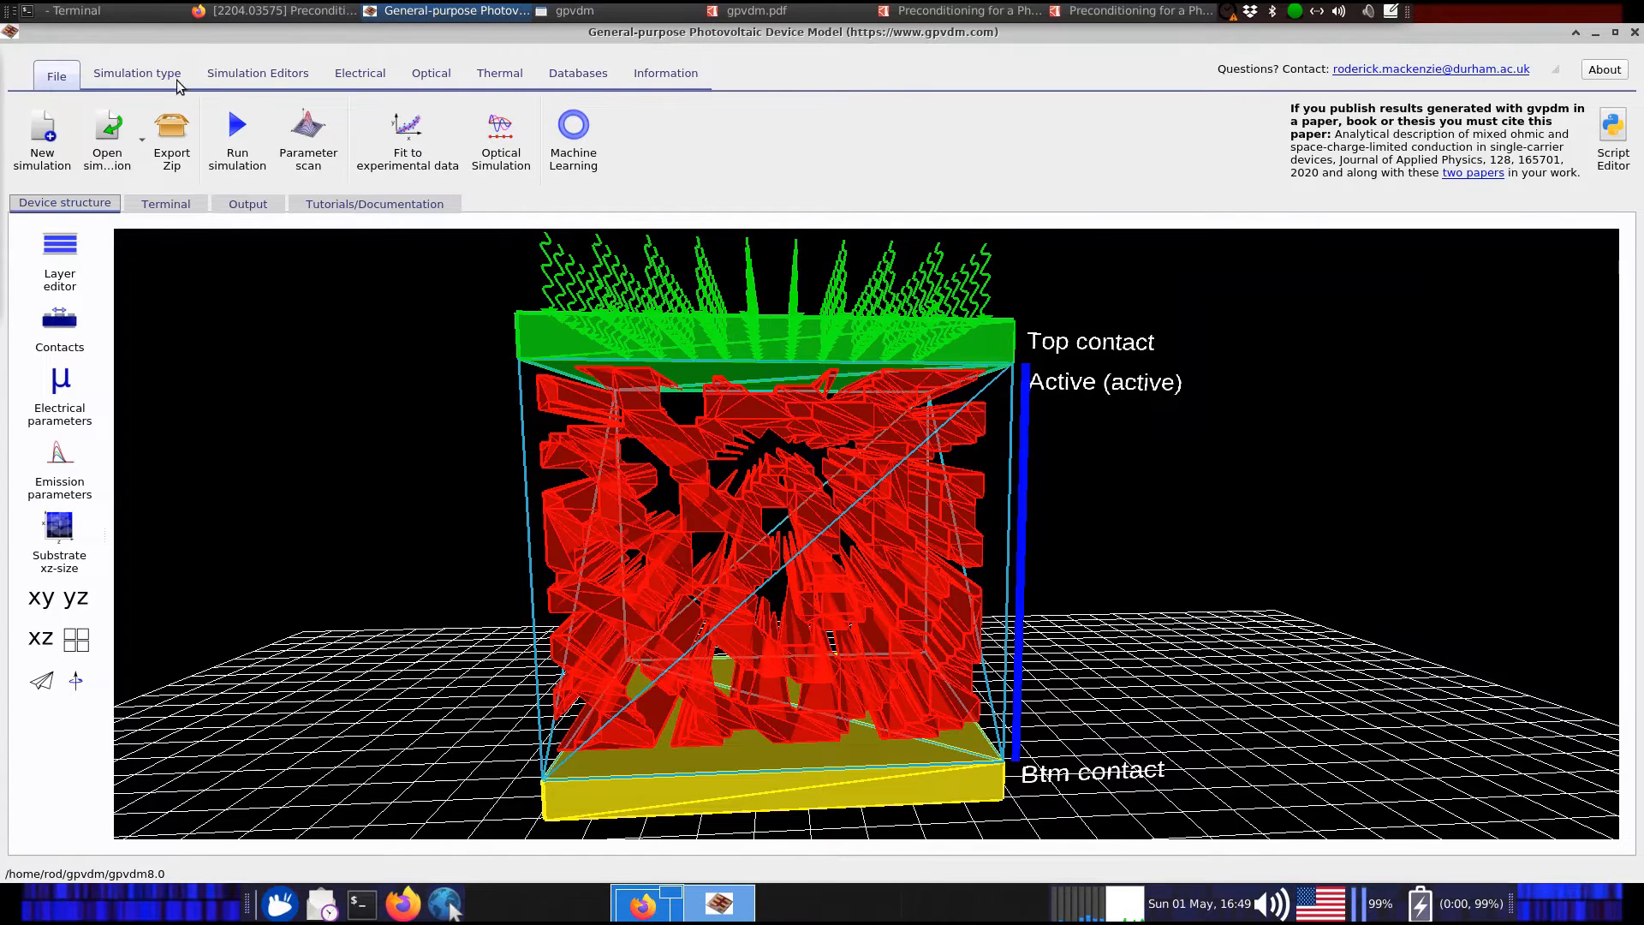
Bring the gpvdm.pdf manual forward, minimize it, then restore it
click(743, 11)
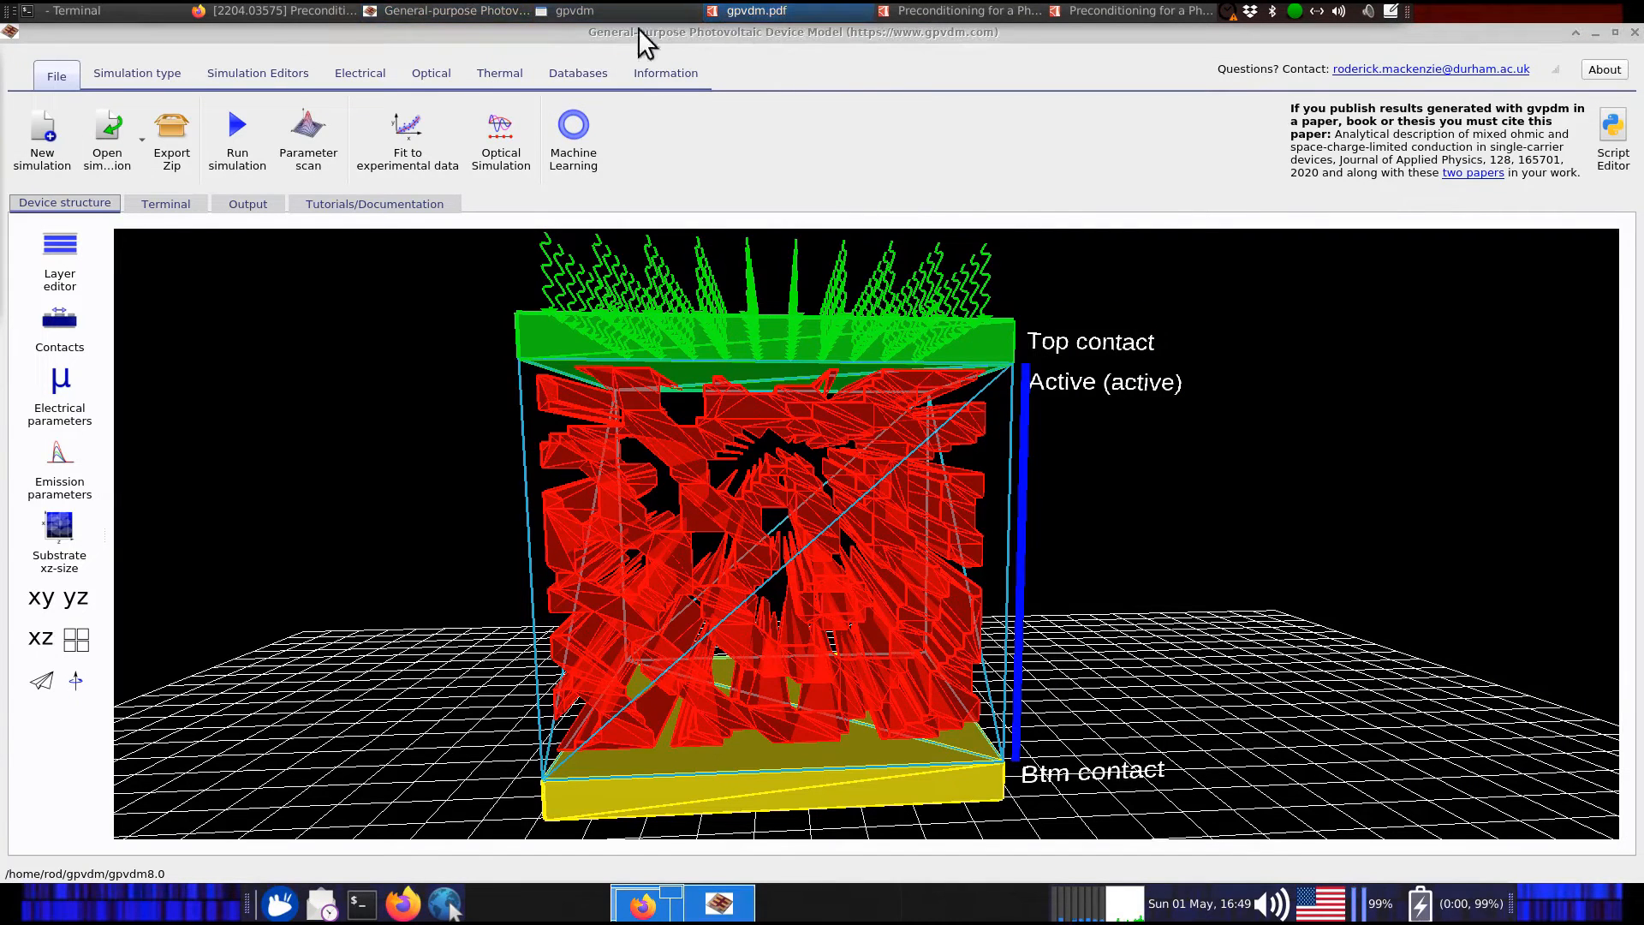
click(805, 8)
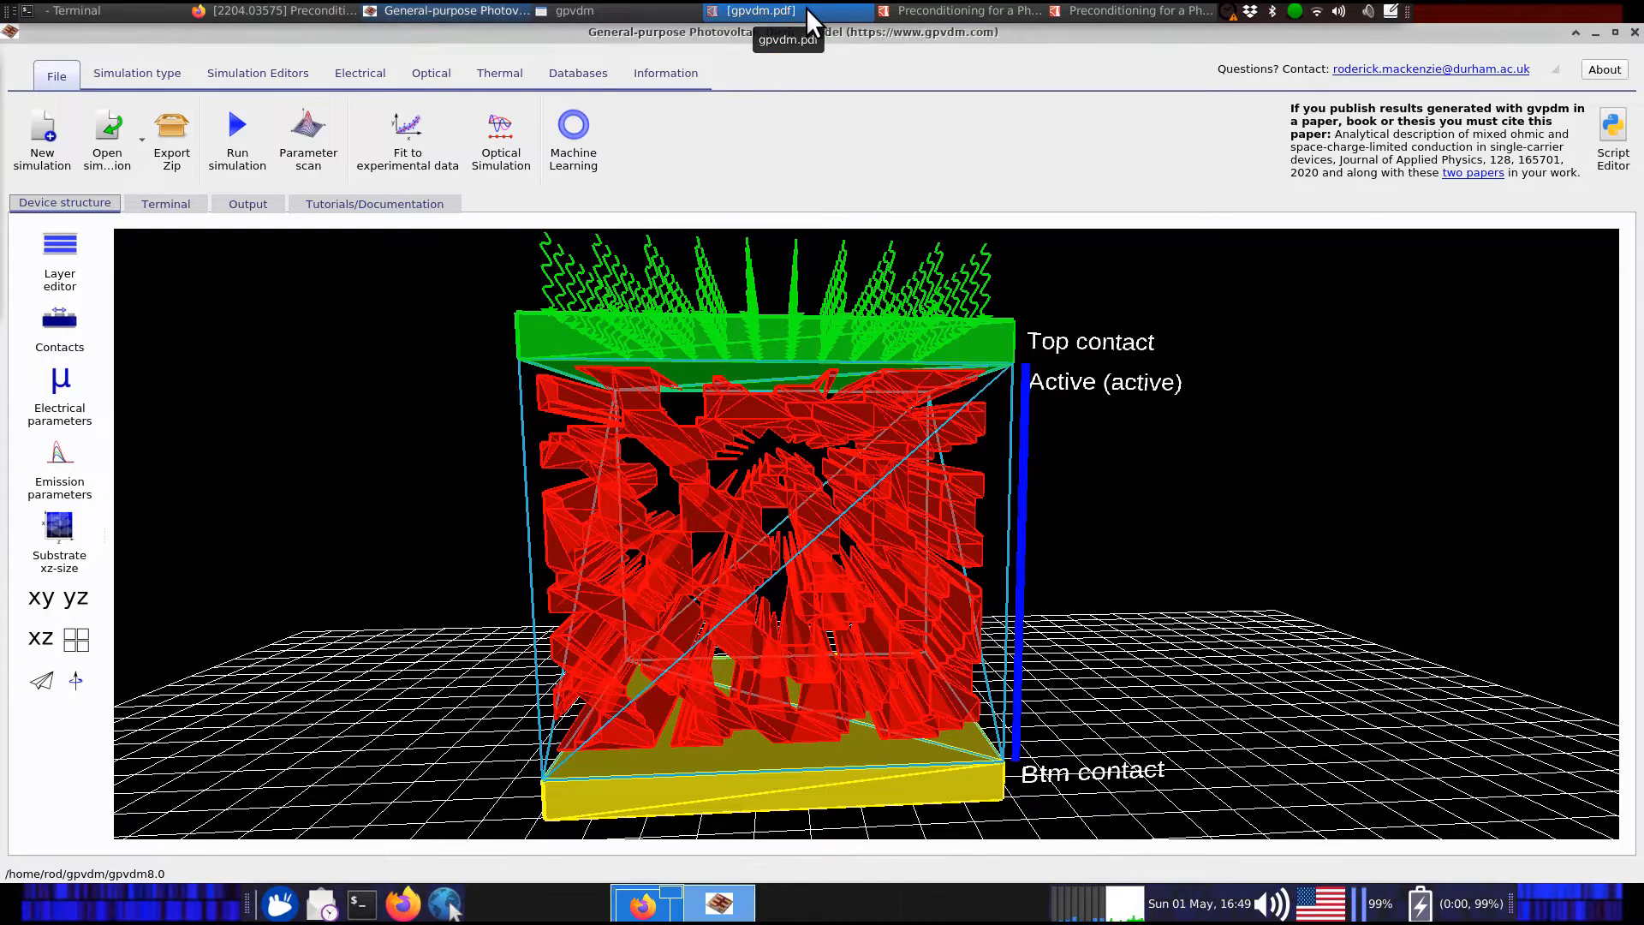
click(805, 8)
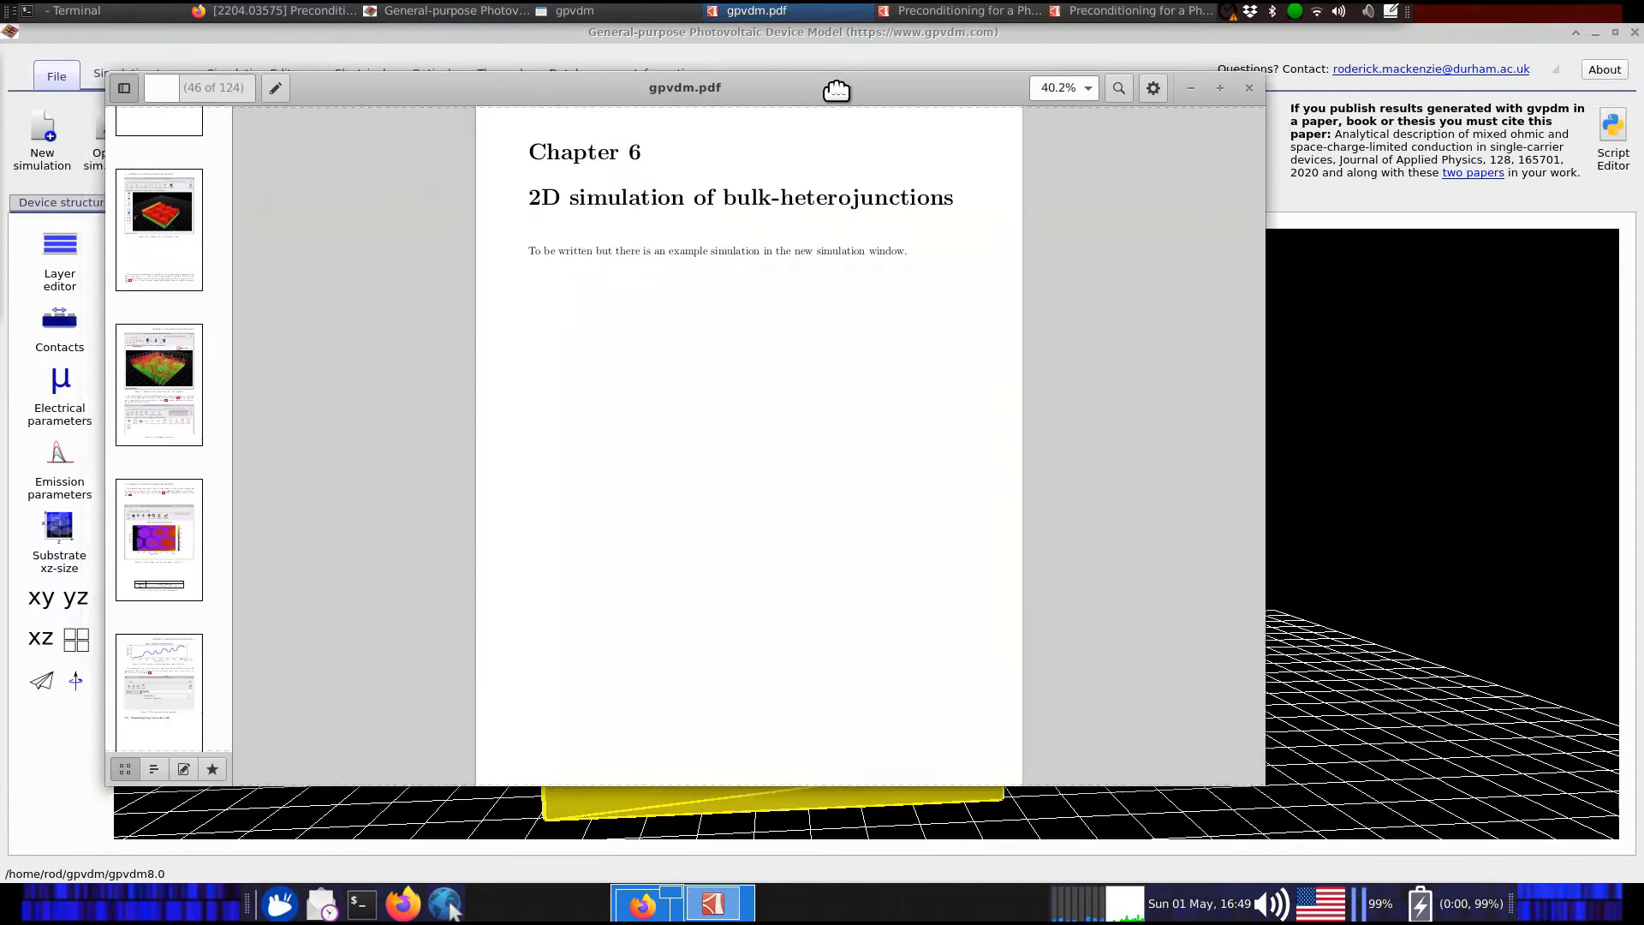
Maximize the manual and look over the Chapter 6 heading
double_click(837, 90)
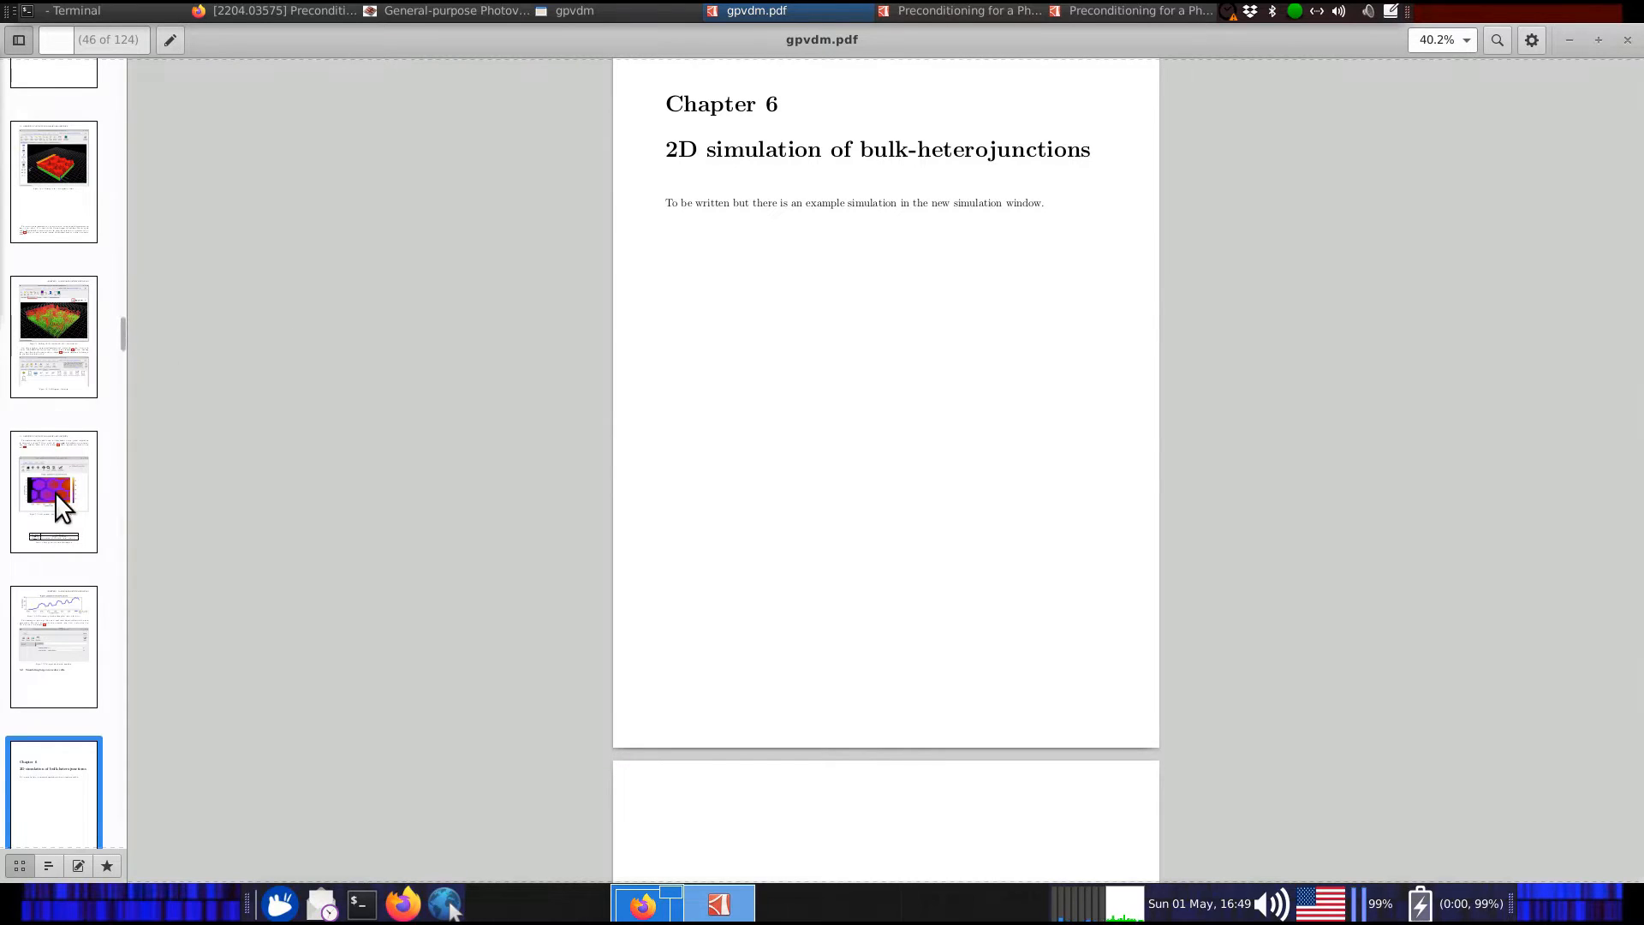
drag(668, 101, 1056, 218)
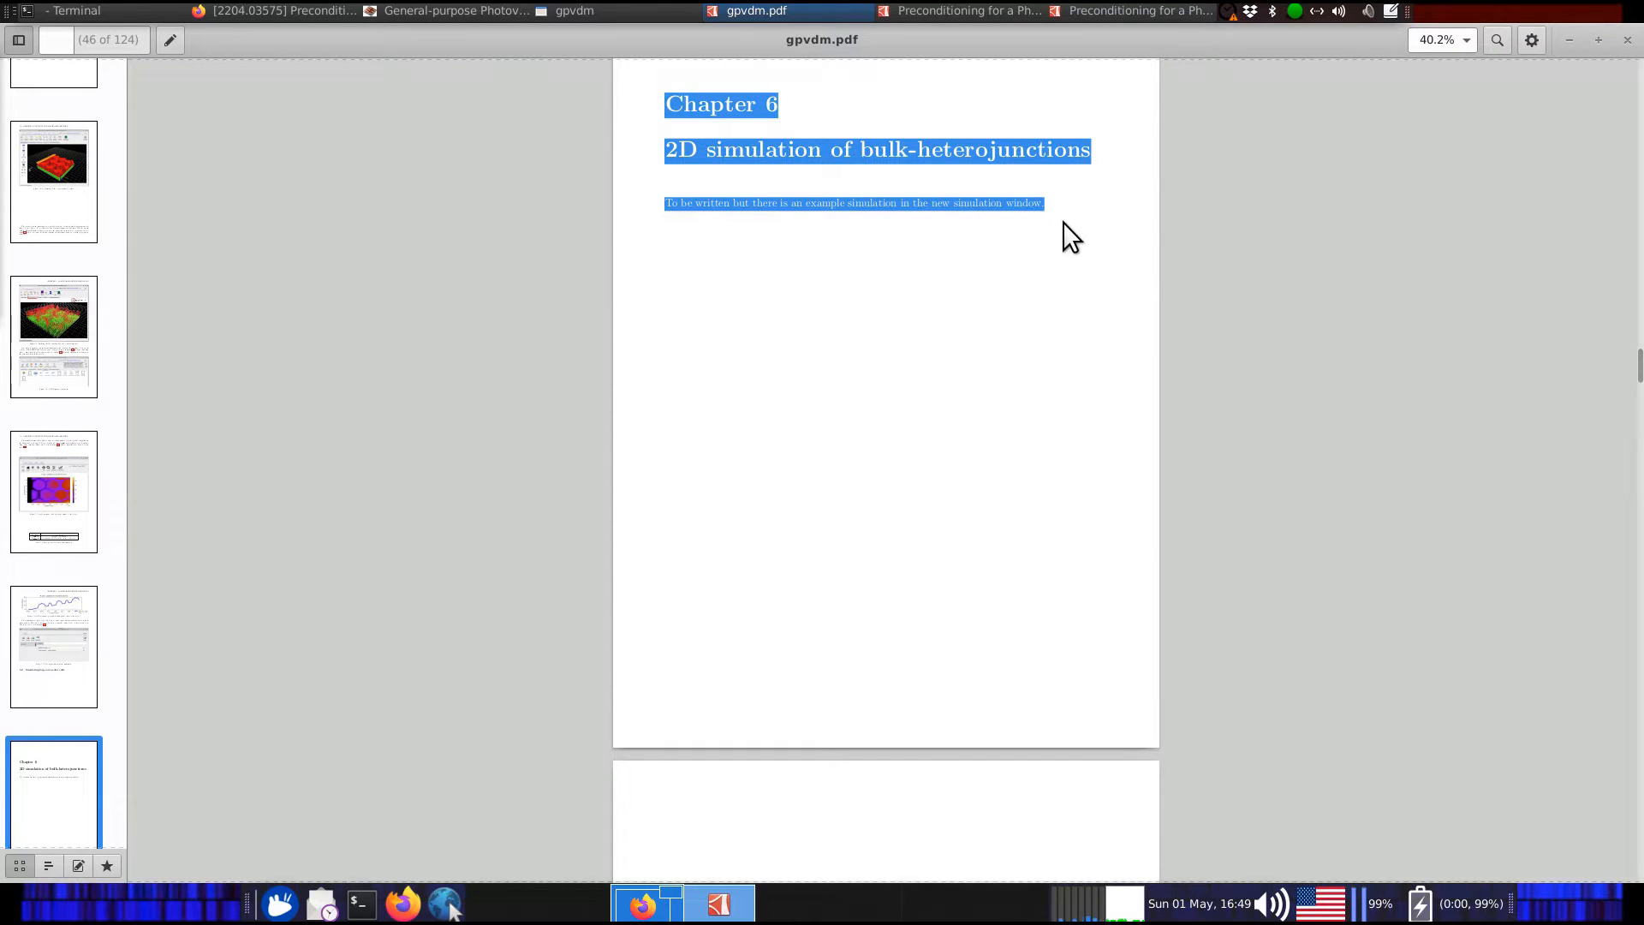
scroll(84, 461, down, 5)
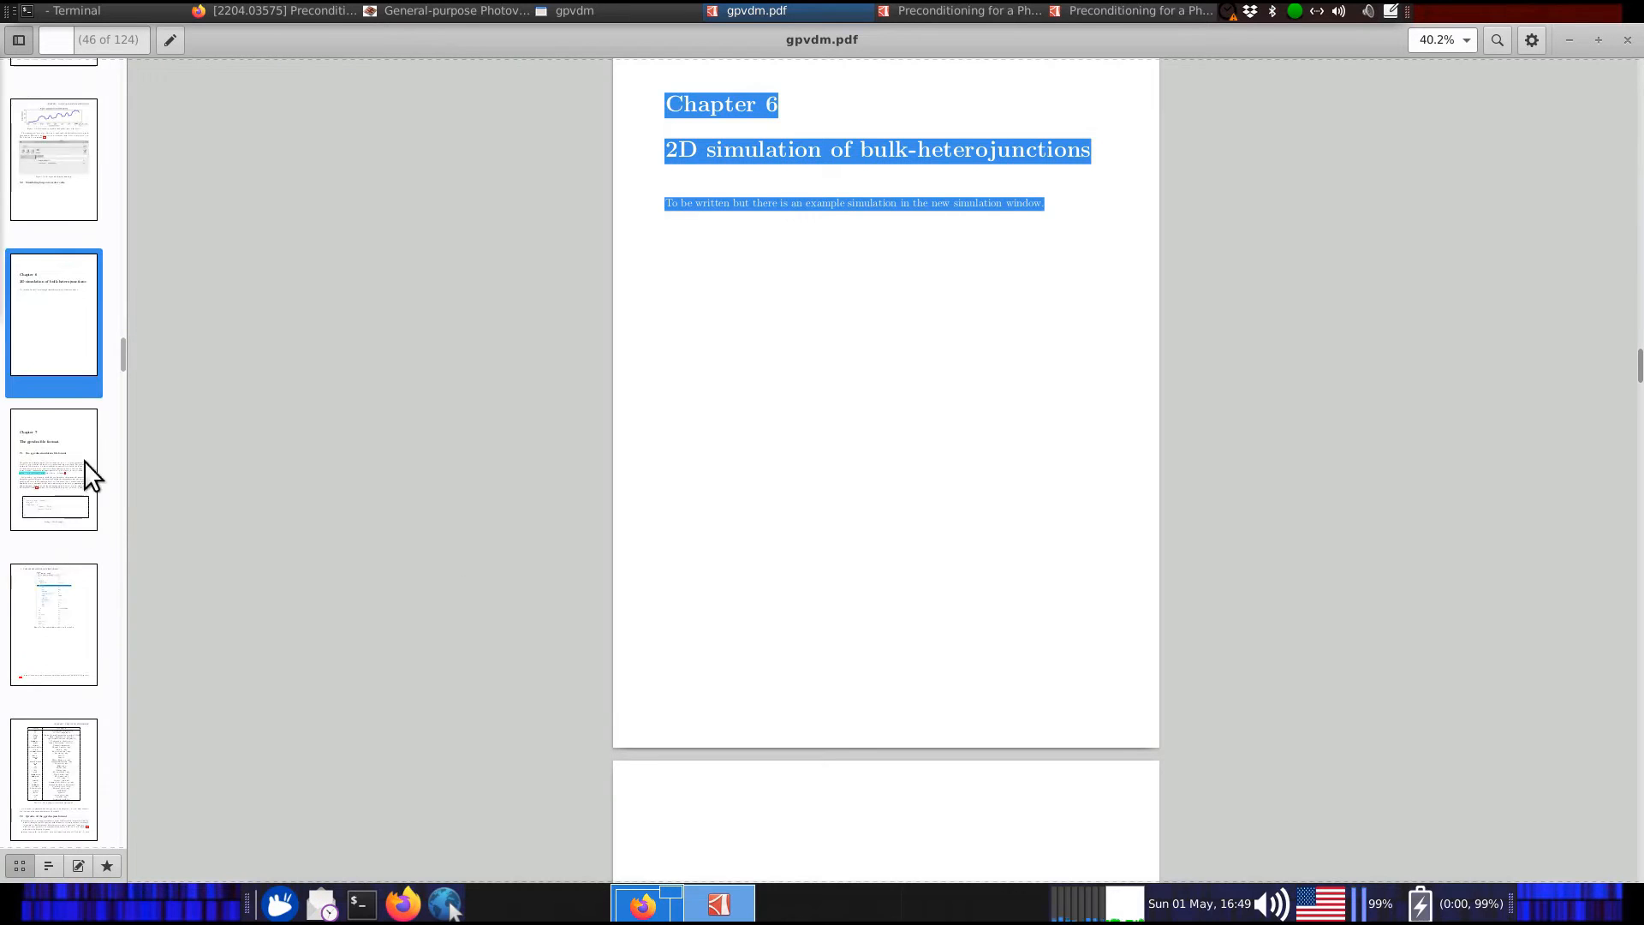
drag(120, 353, 128, 431)
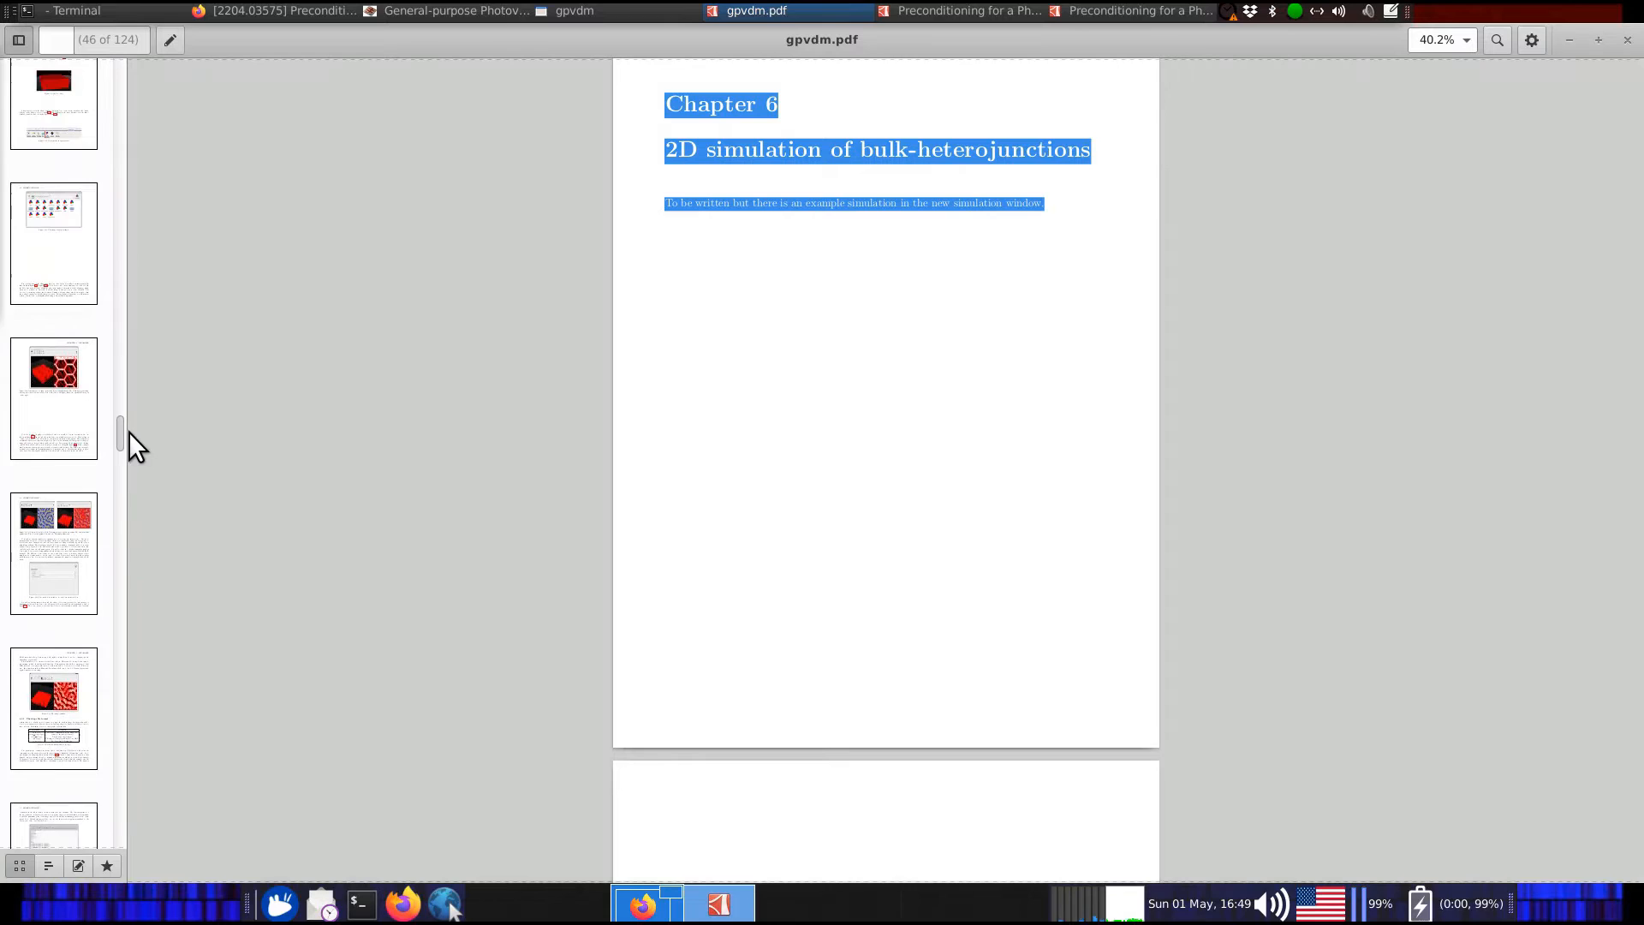
Jump to section 8.5 Shape database and scroll through figures 8.13–8.15
click(29, 276)
scroll(39, 270, up, 2)
click(40, 273)
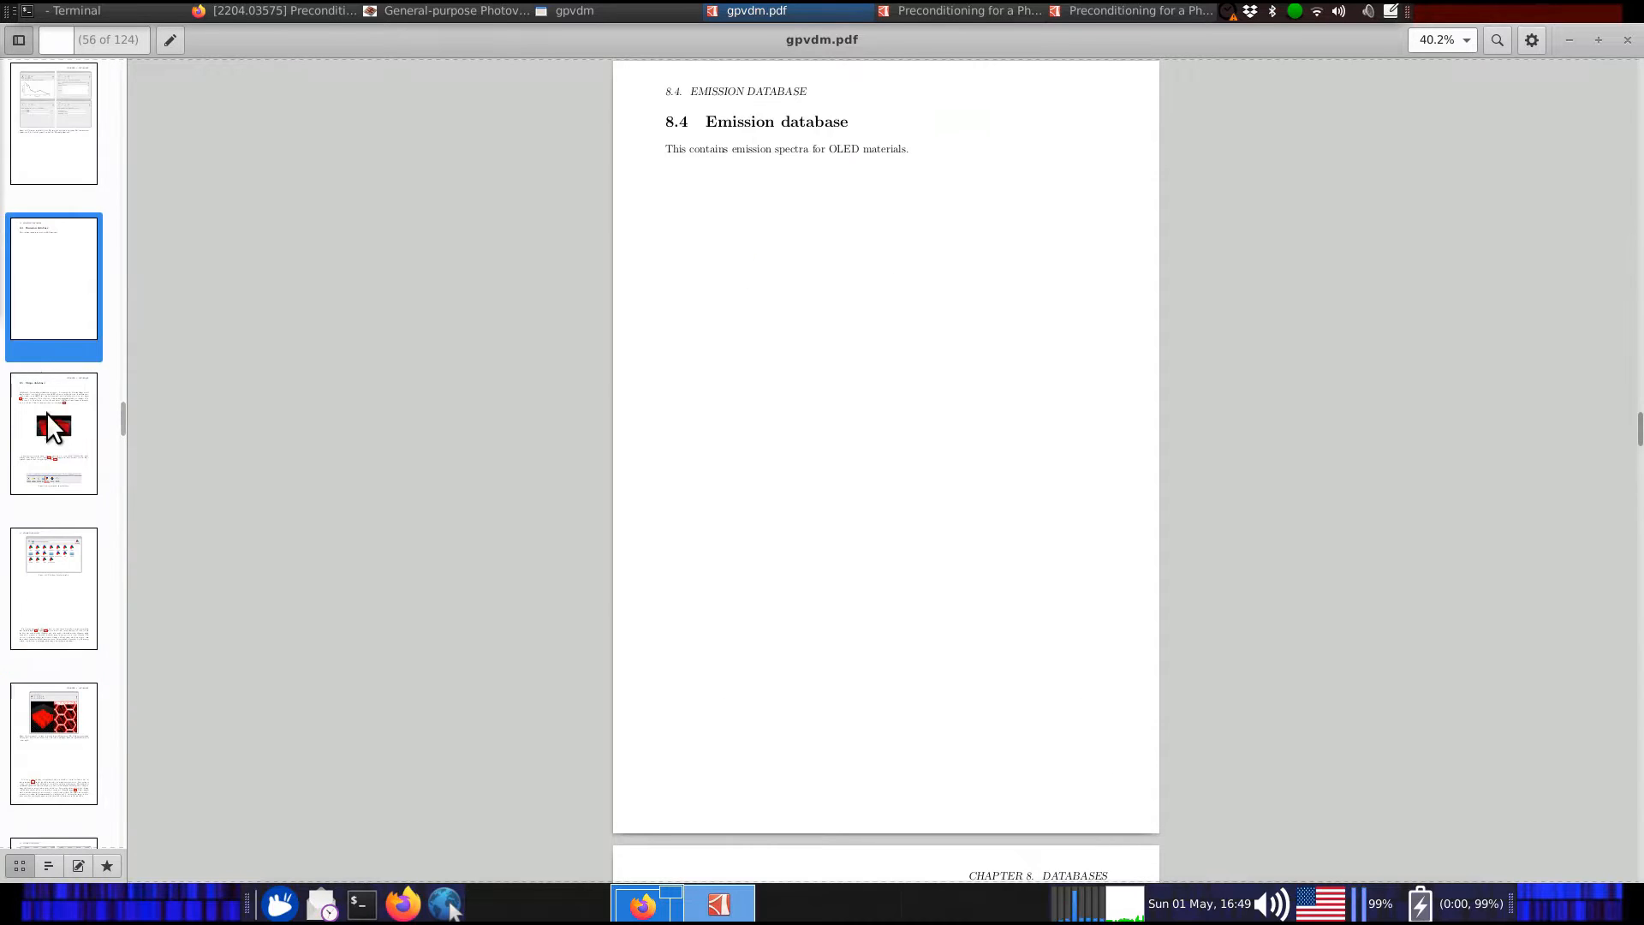
click(49, 428)
drag(674, 122, 827, 123)
scroll(1131, 349, down, 20)
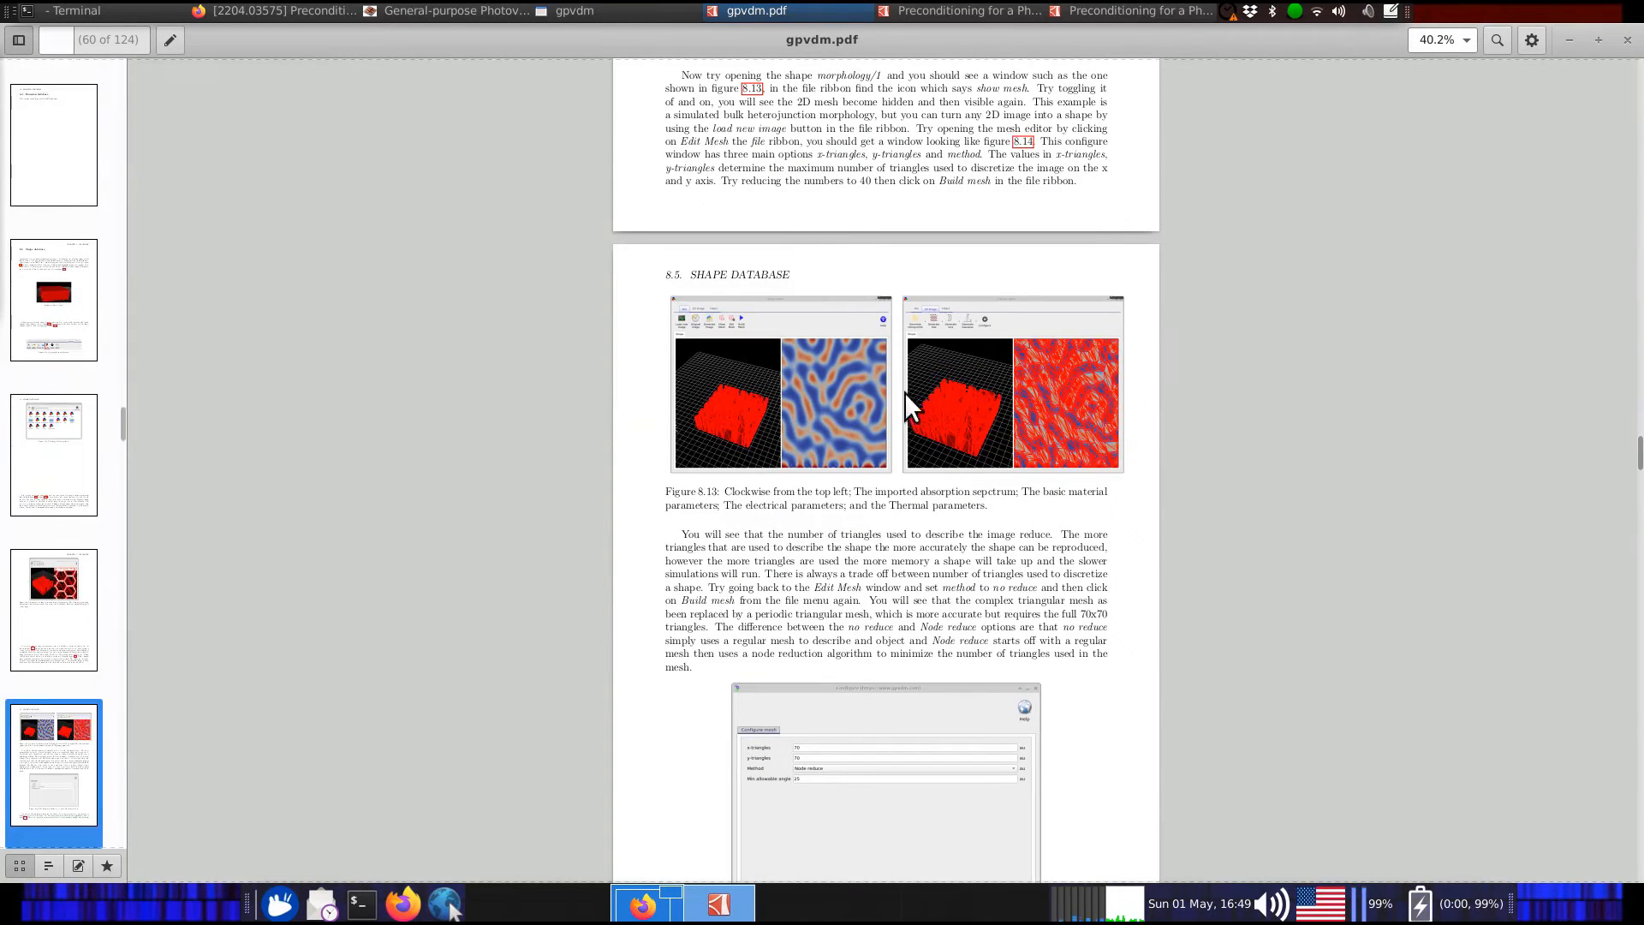
scroll(1064, 387, down, 10)
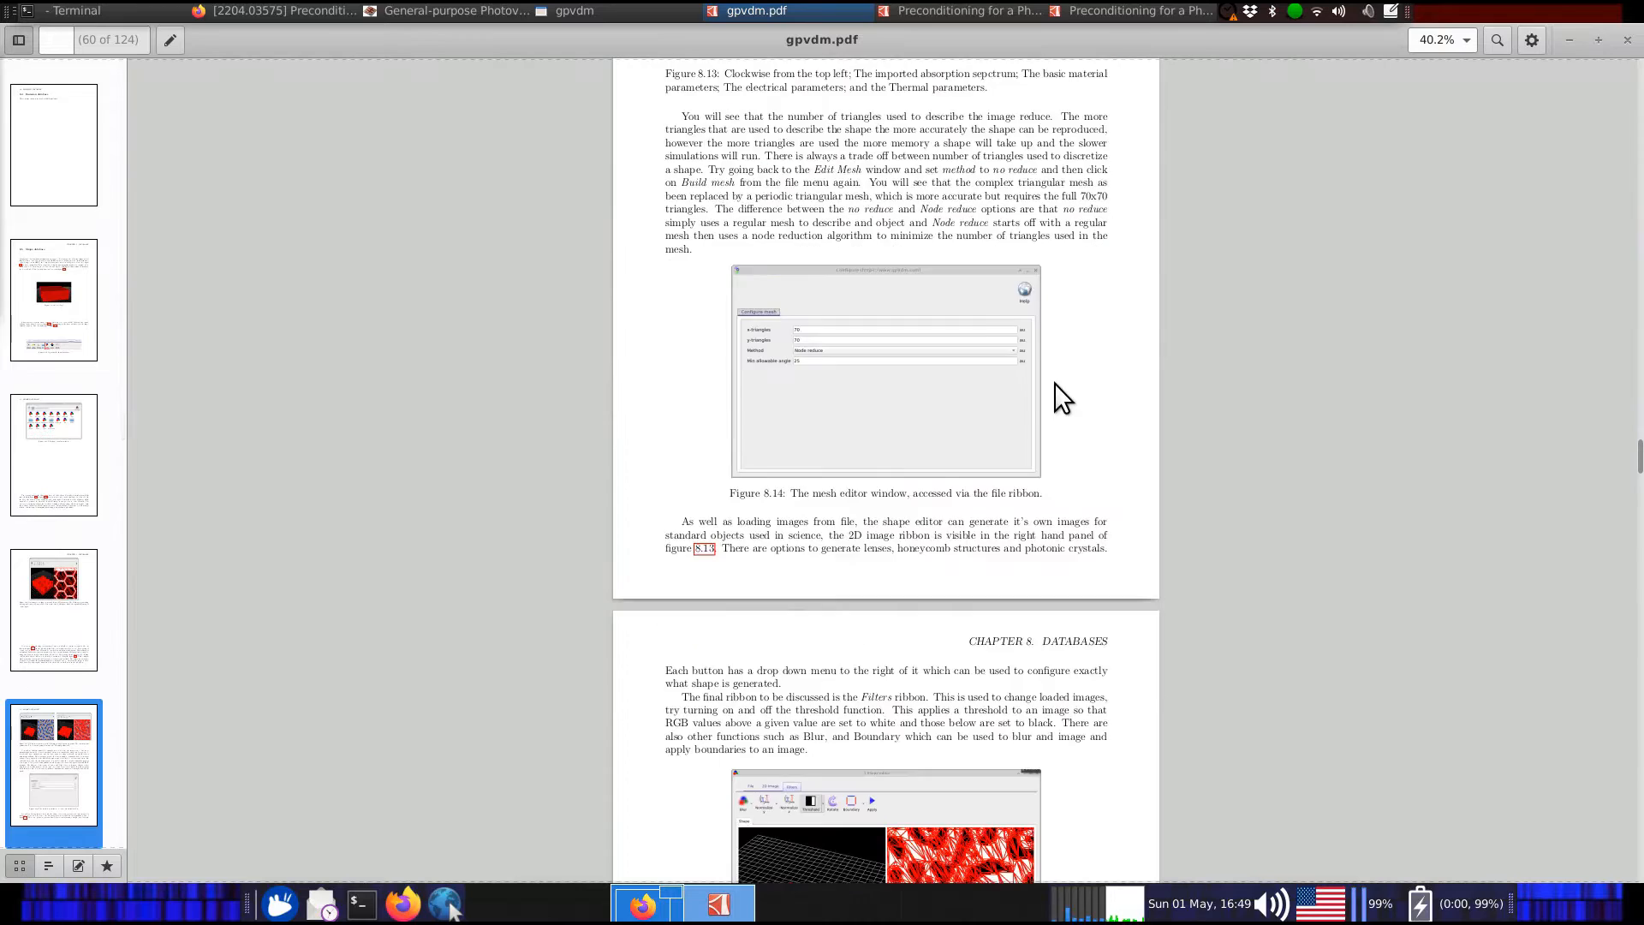
scroll(904, 486, down, 5)
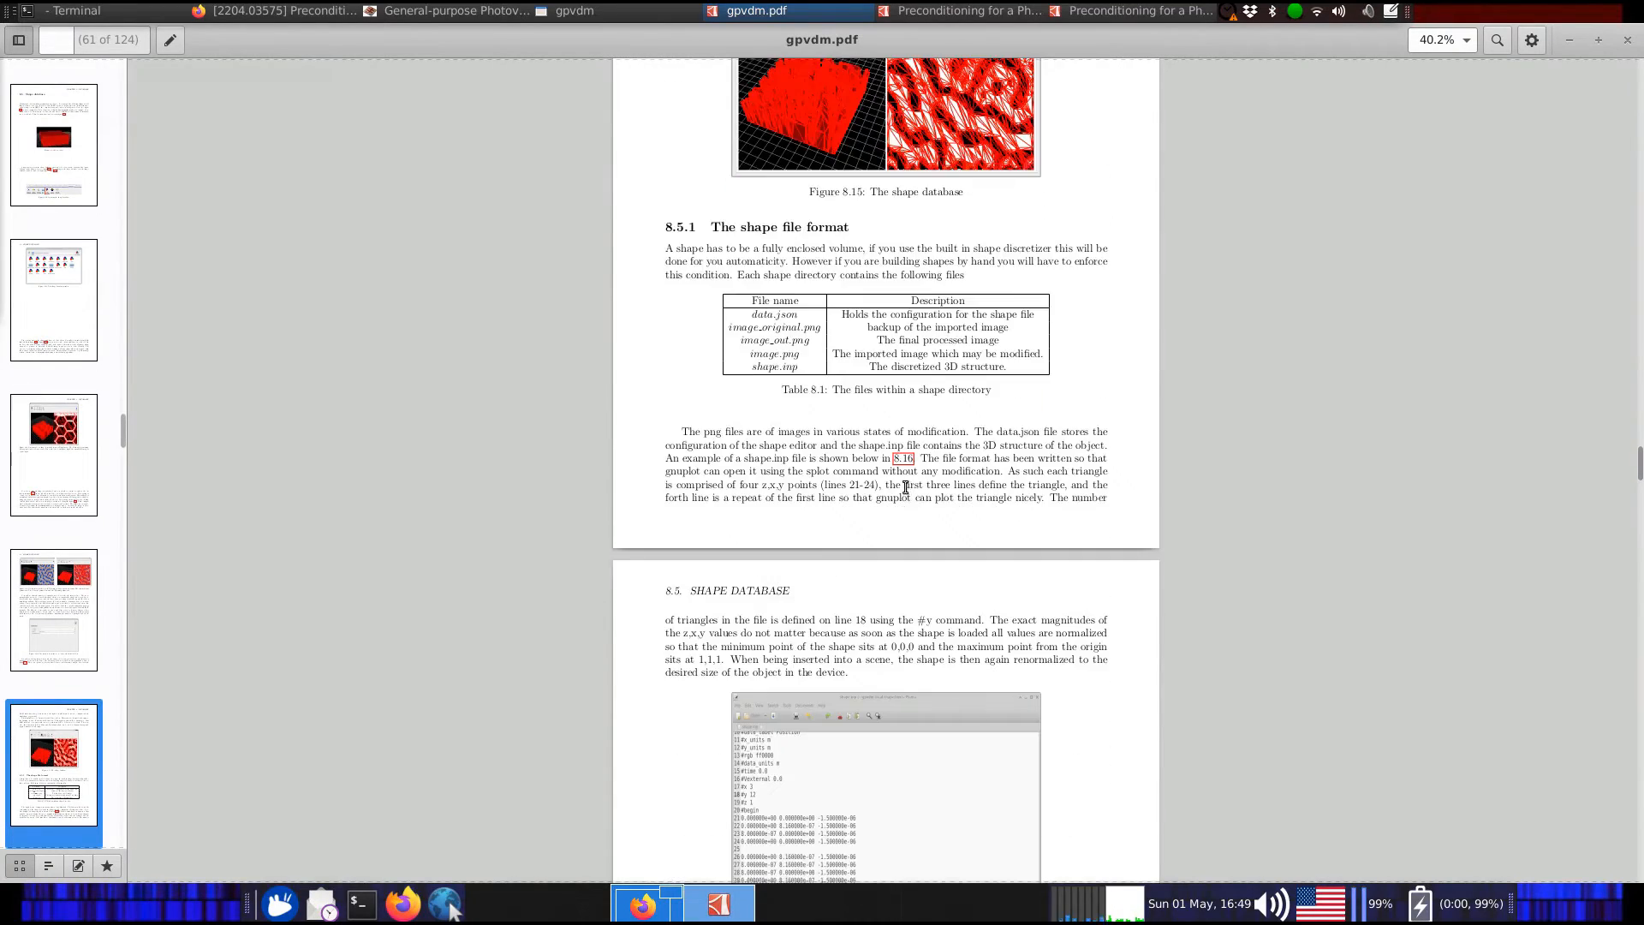
scroll(1071, 430, down, 5)
scroll(1077, 424, up, 16)
scroll(1077, 424, up, 8)
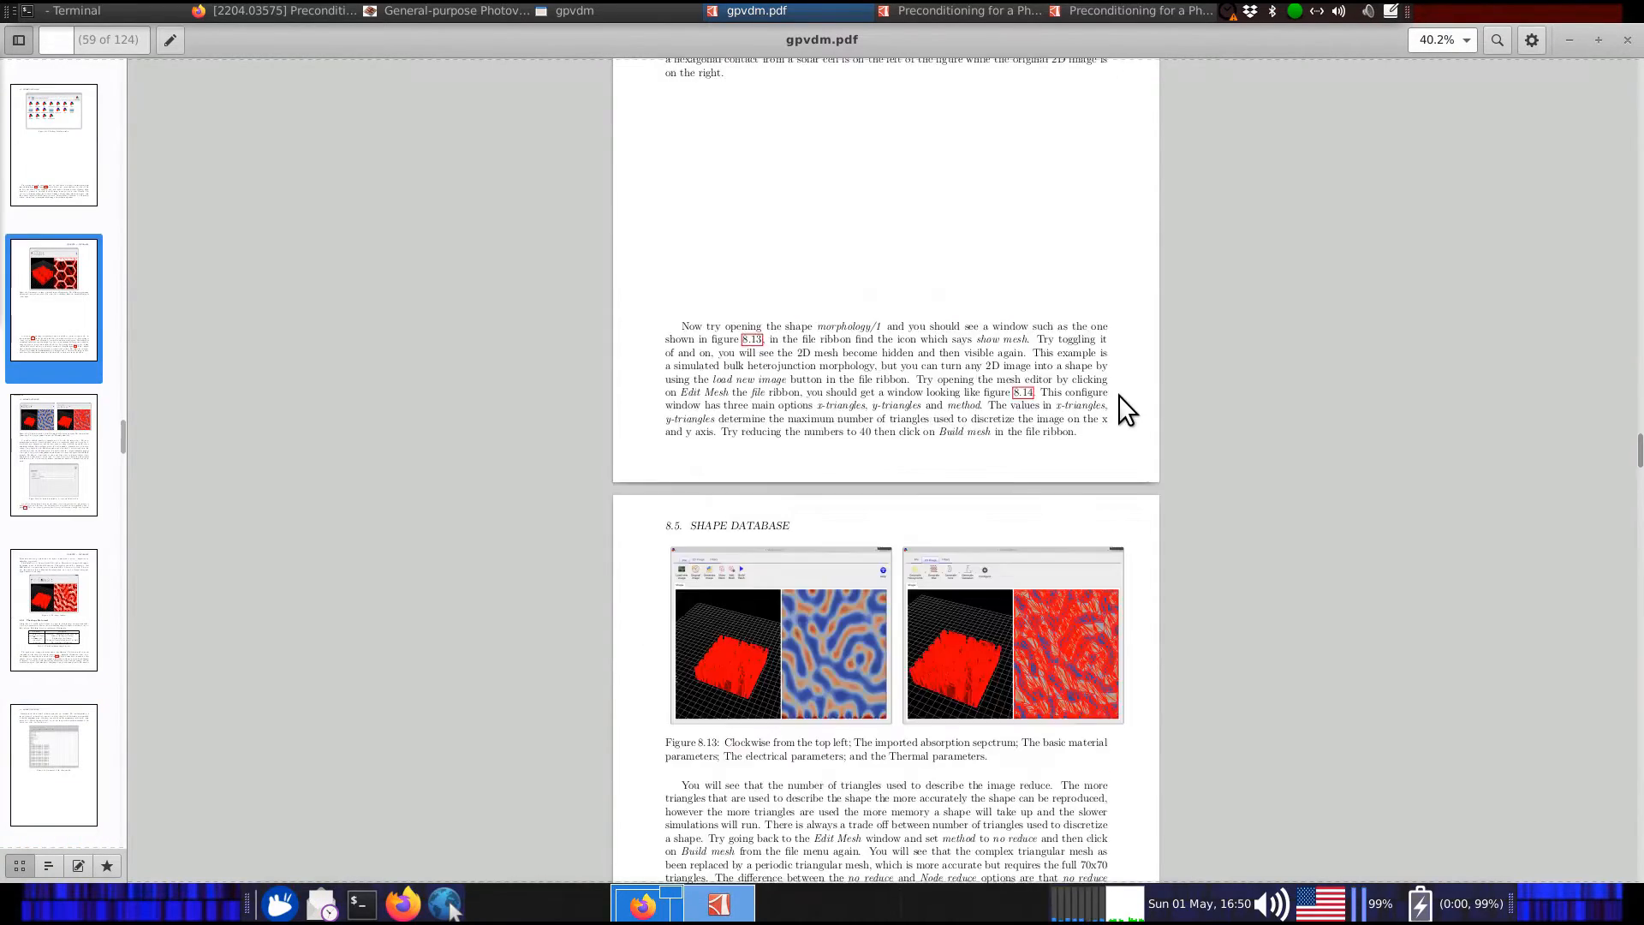
Restore the manual to a smaller window, clear the highlight, and send it behind gpvdm
double_click(1210, 39)
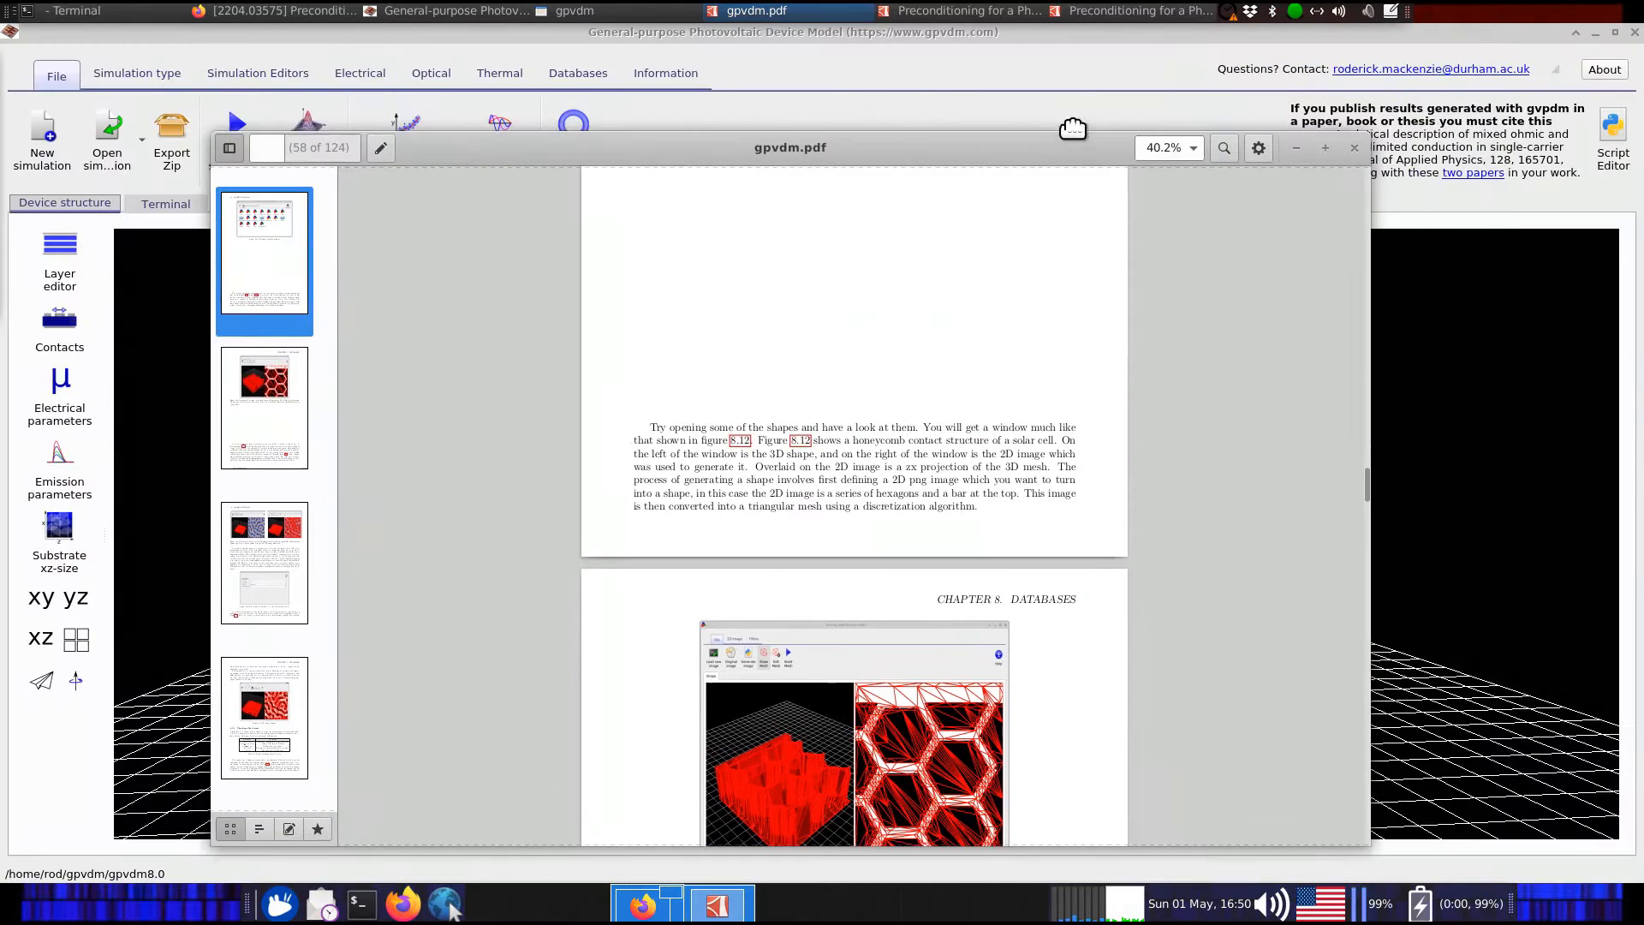
scroll(1079, 325, up, 10)
scroll(1071, 351, up, 3)
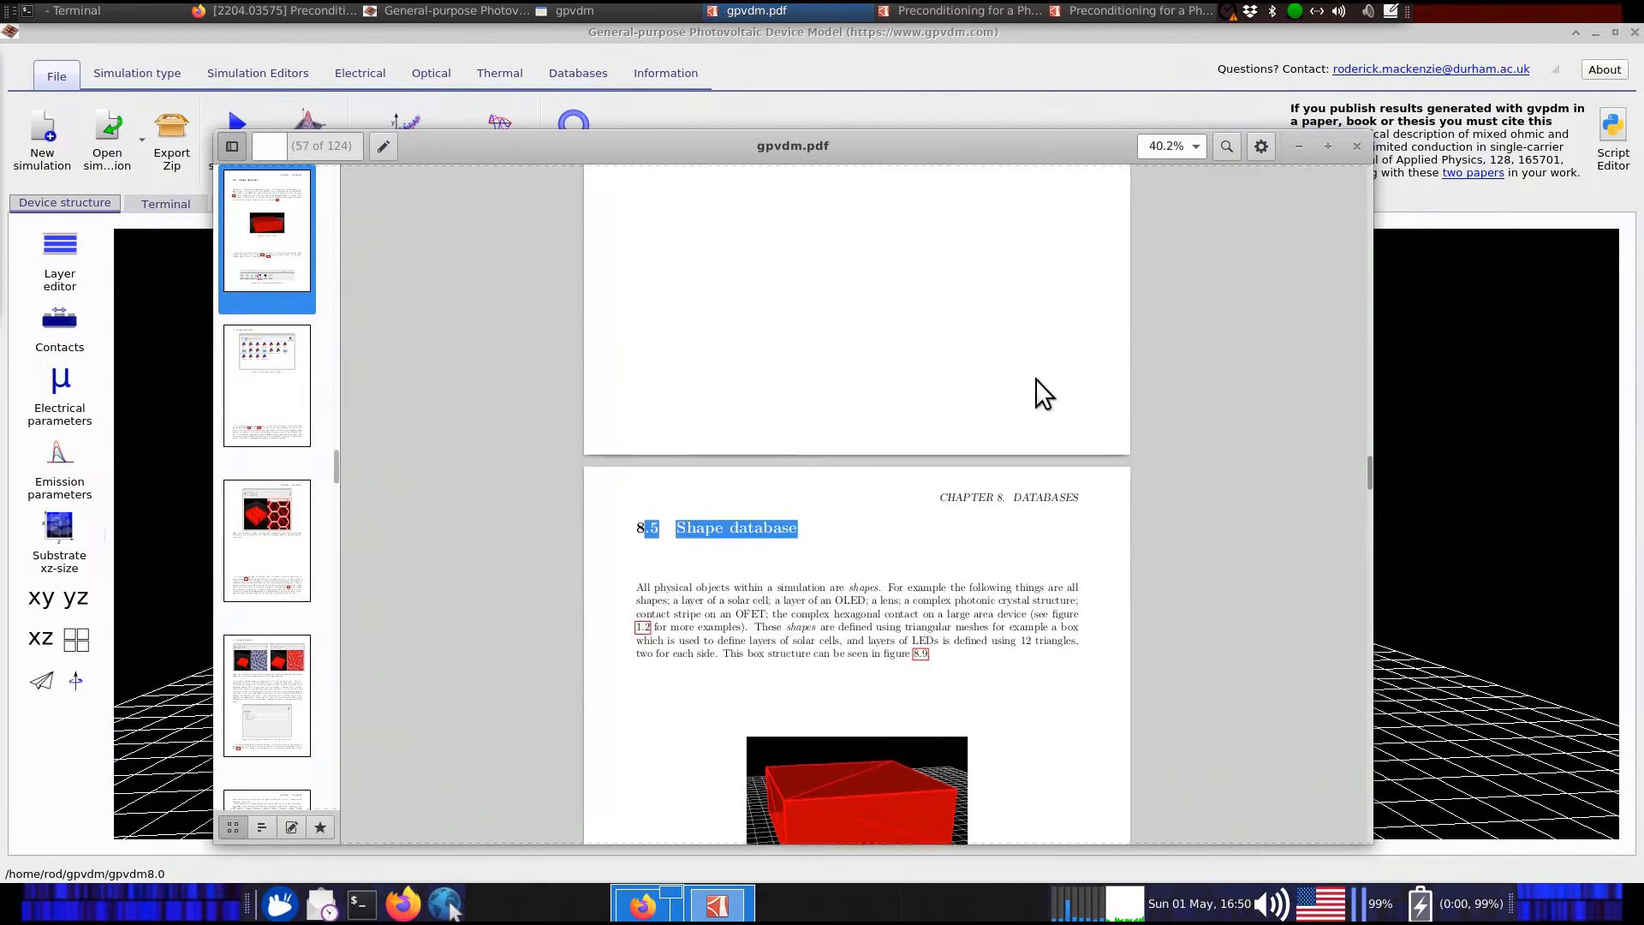
click(660, 606)
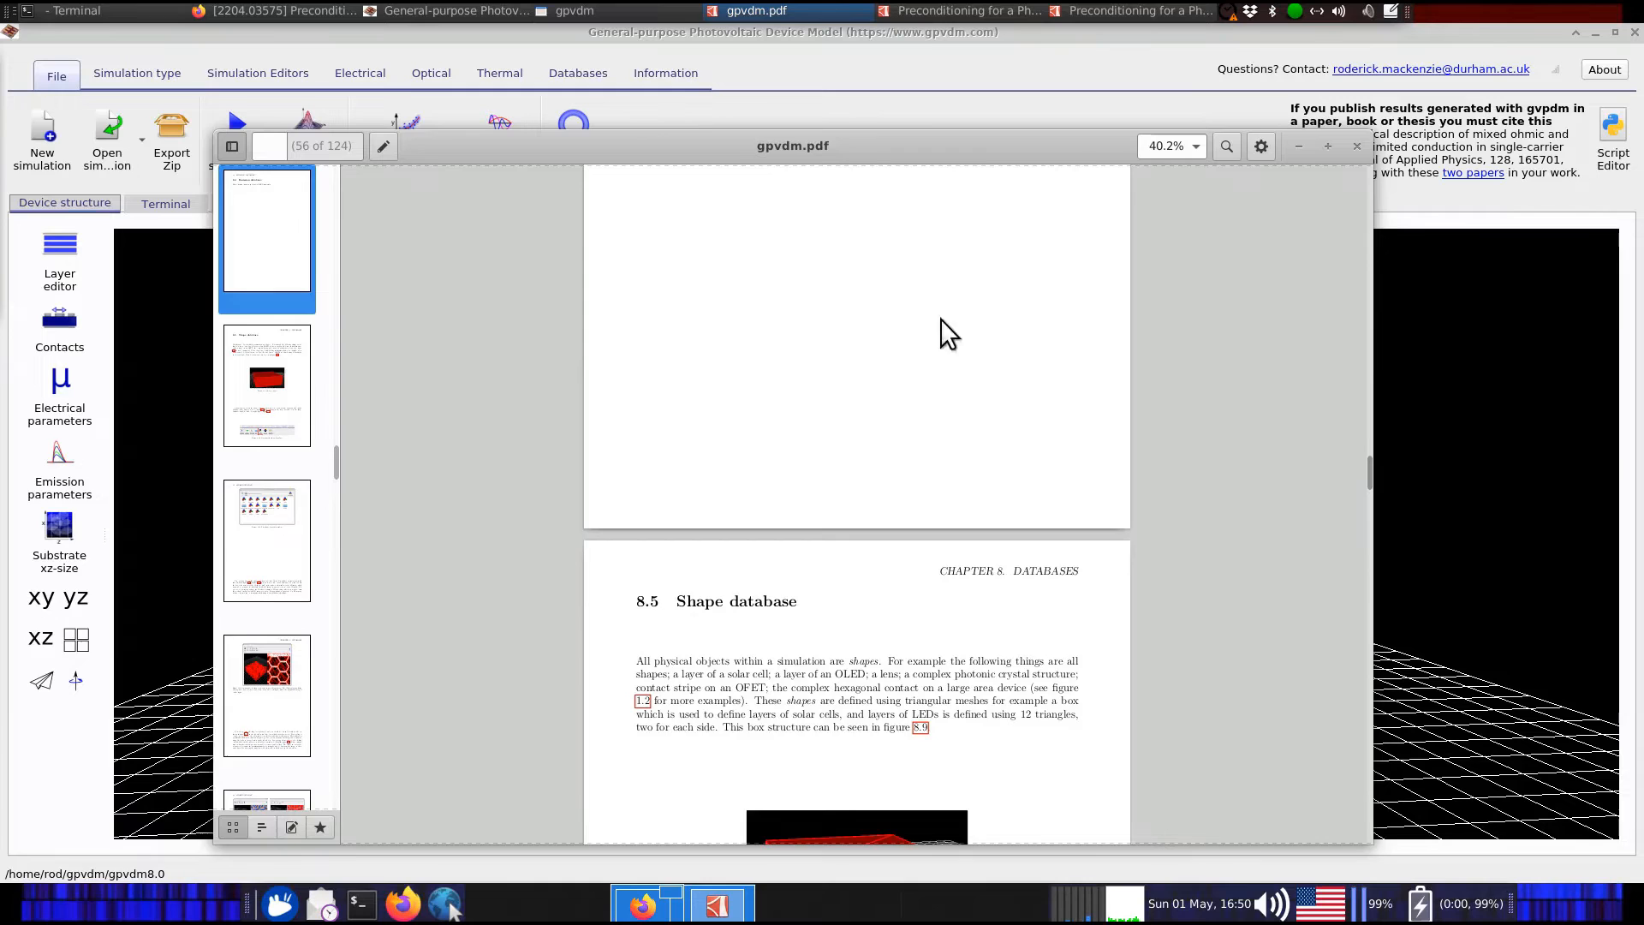
middle_click(928, 145)
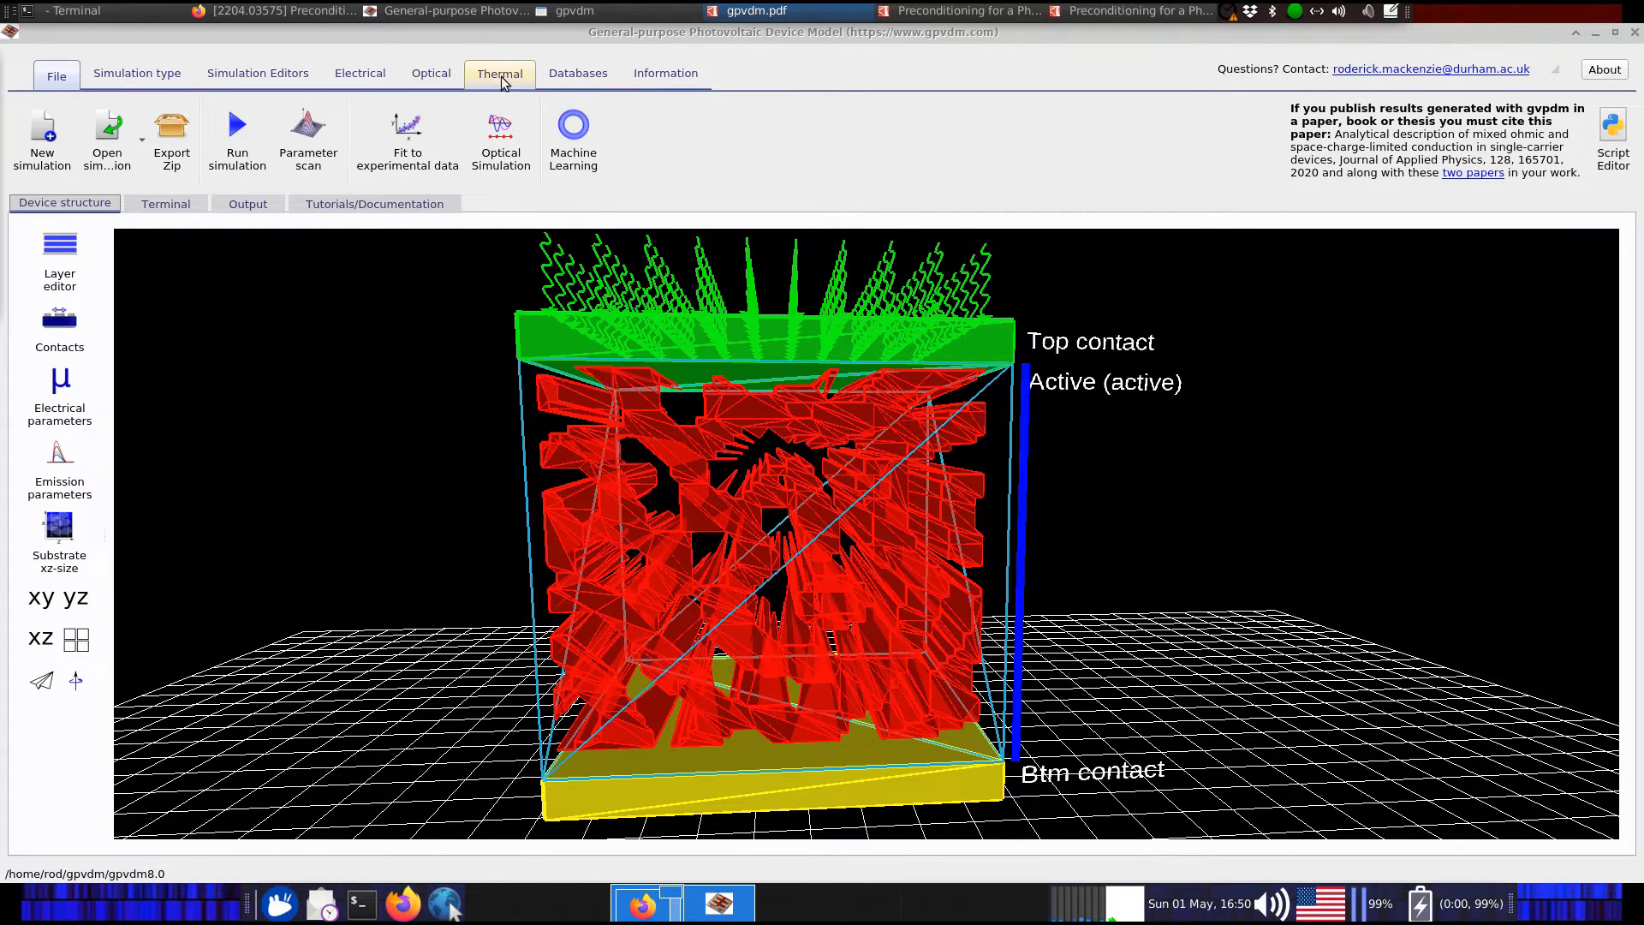
Open morphology shape 1 from the Shape database in a full-screen Shape editor
click(576, 75)
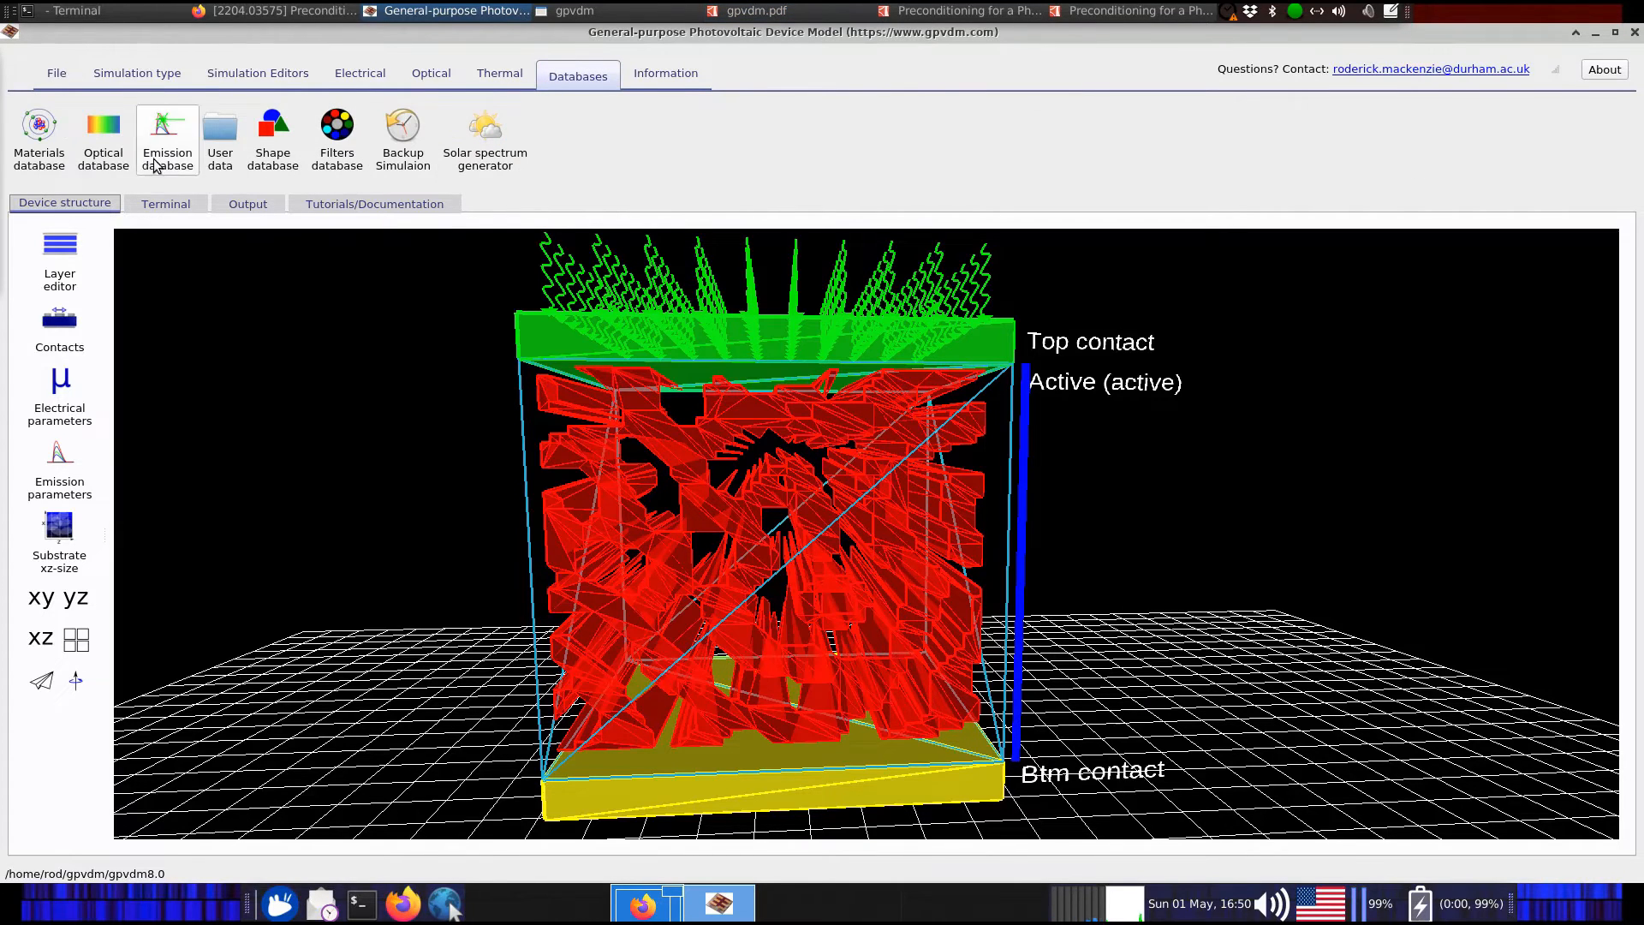
click(279, 158)
double_click(783, 408)
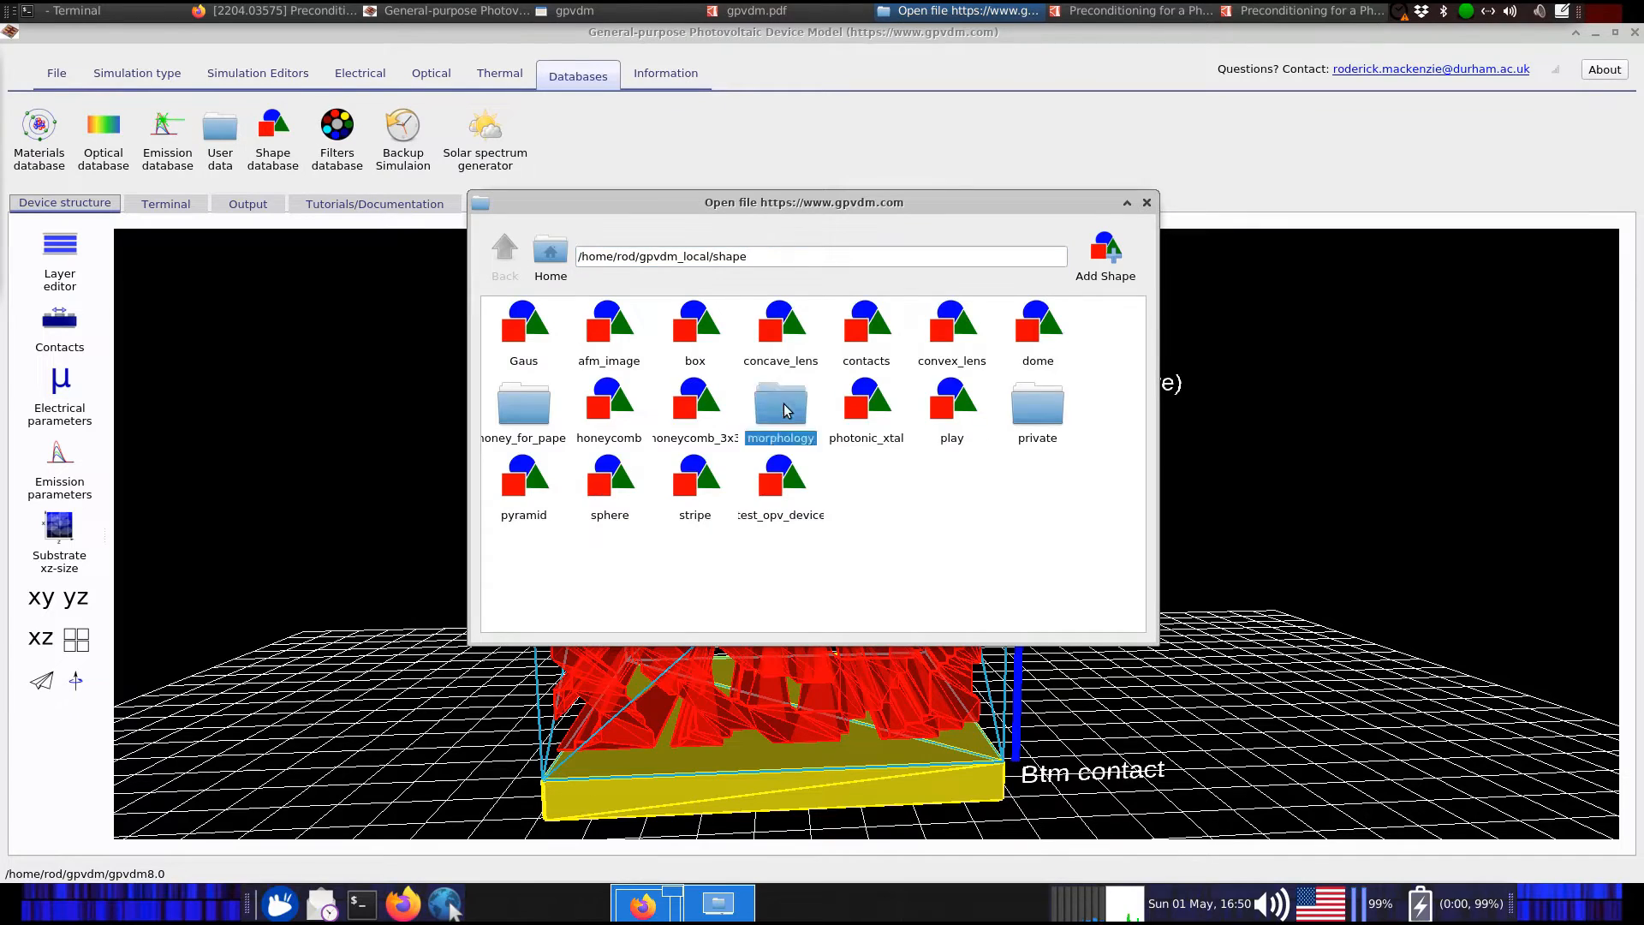
drag(567, 205, 1025, 163)
click(984, 295)
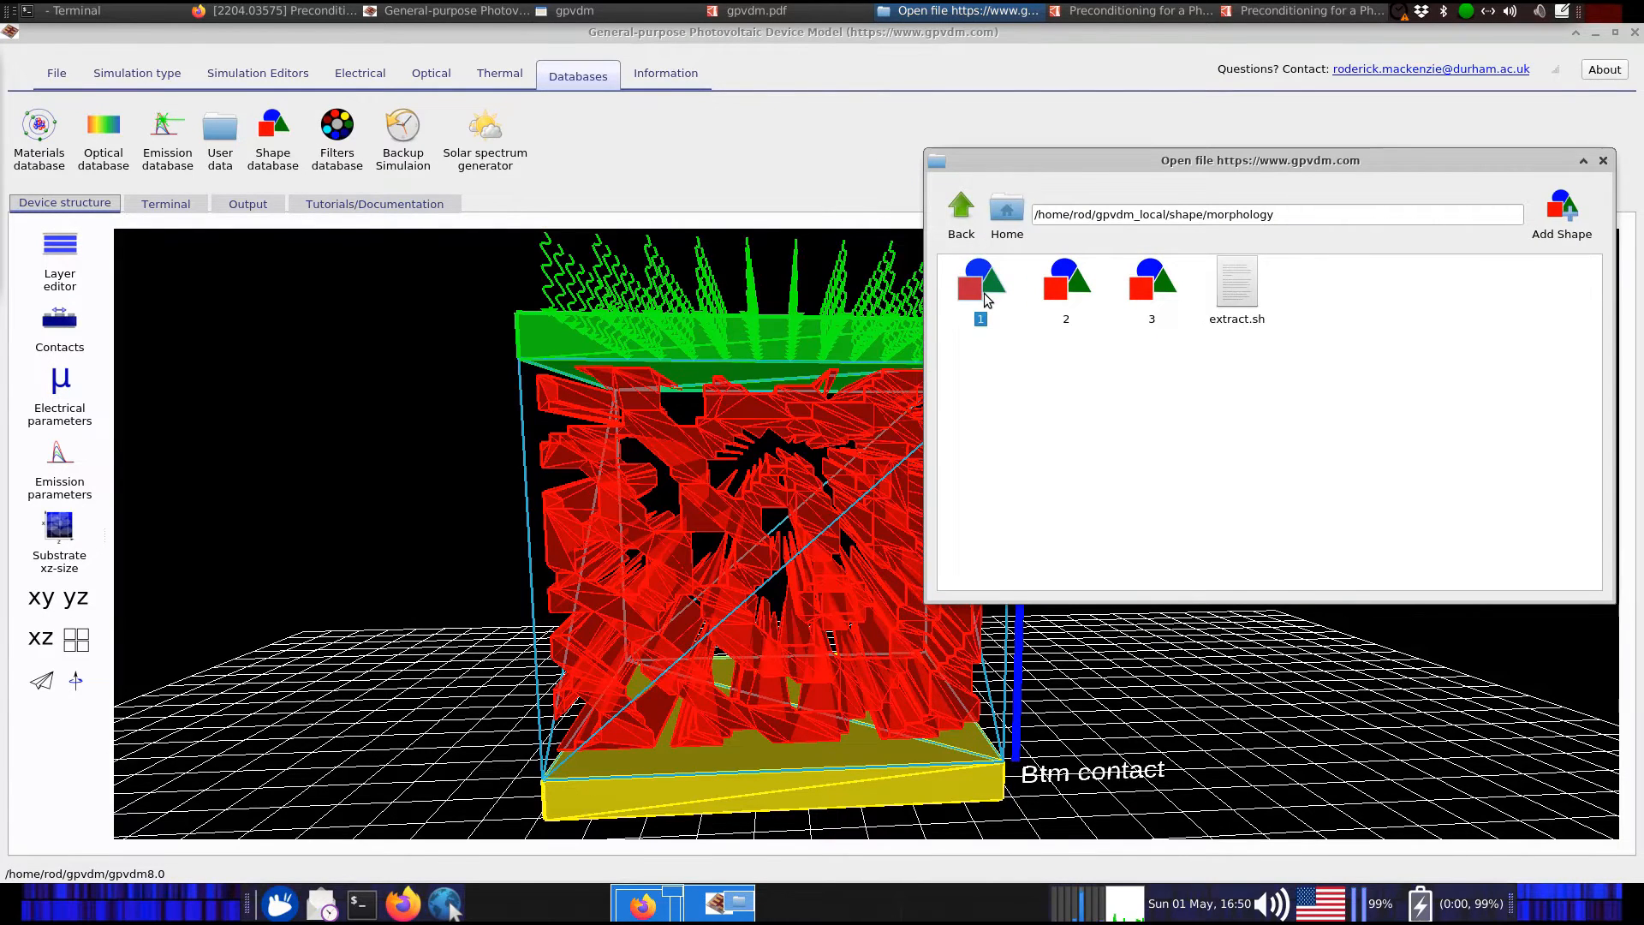
double_click(1009, 295)
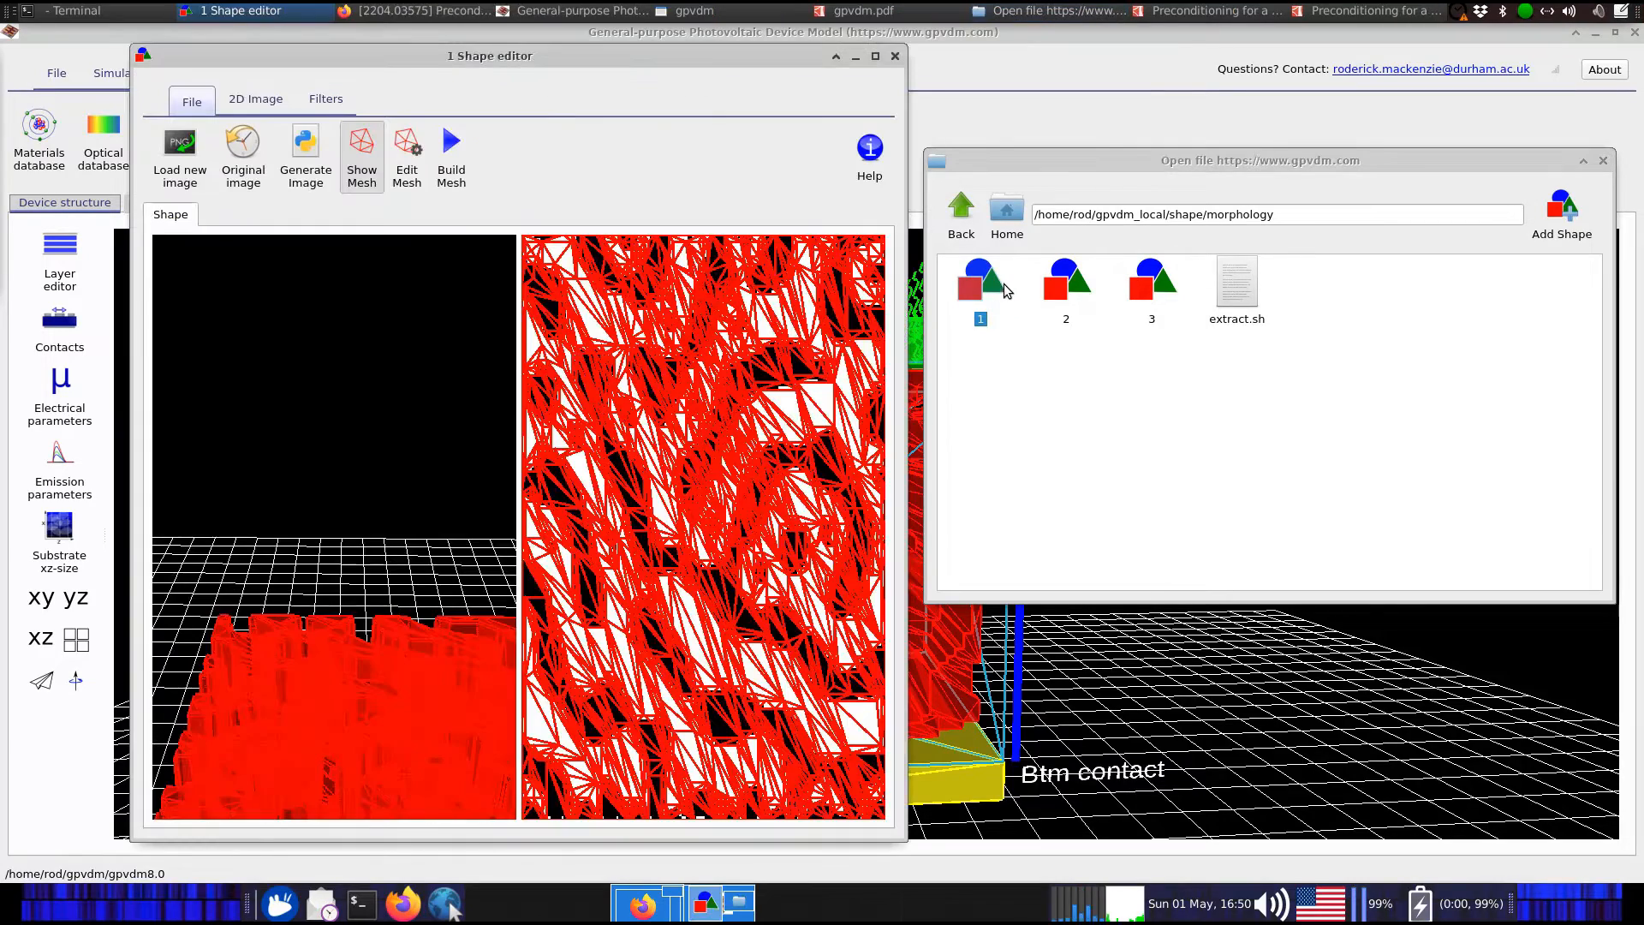
double_click(742, 56)
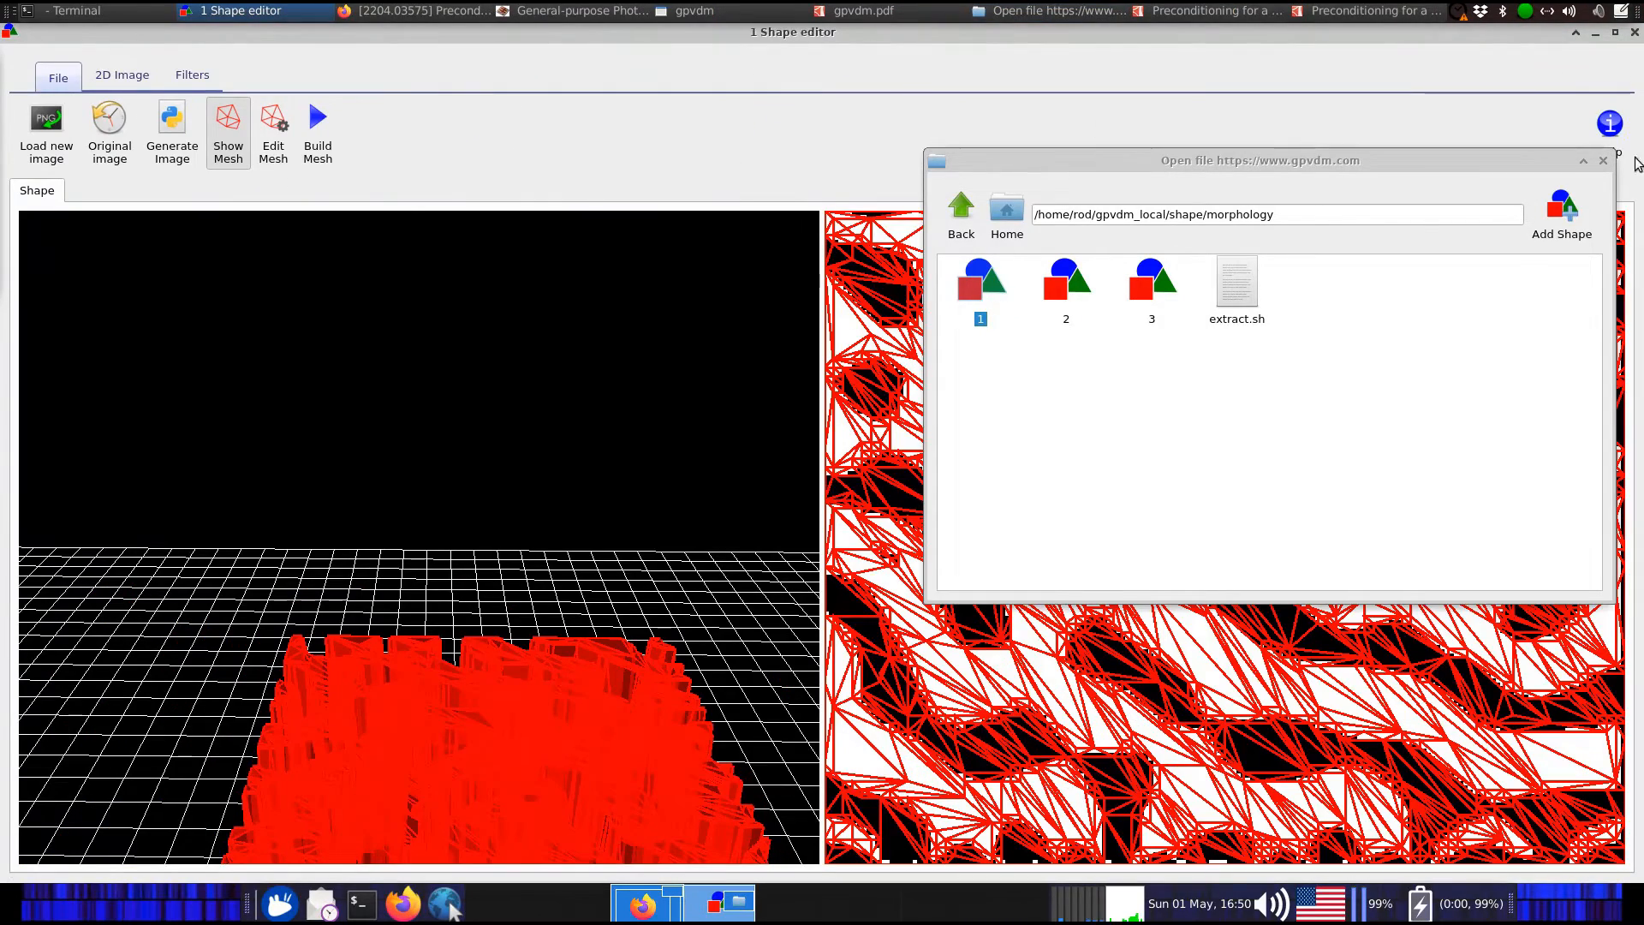
click(1604, 161)
Orbit and pan the shape's 3D mesh, then view the 2D image filter tools
drag(521, 540, 697, 546)
right_click(704, 410)
right_click(697, 546)
click(619, 576)
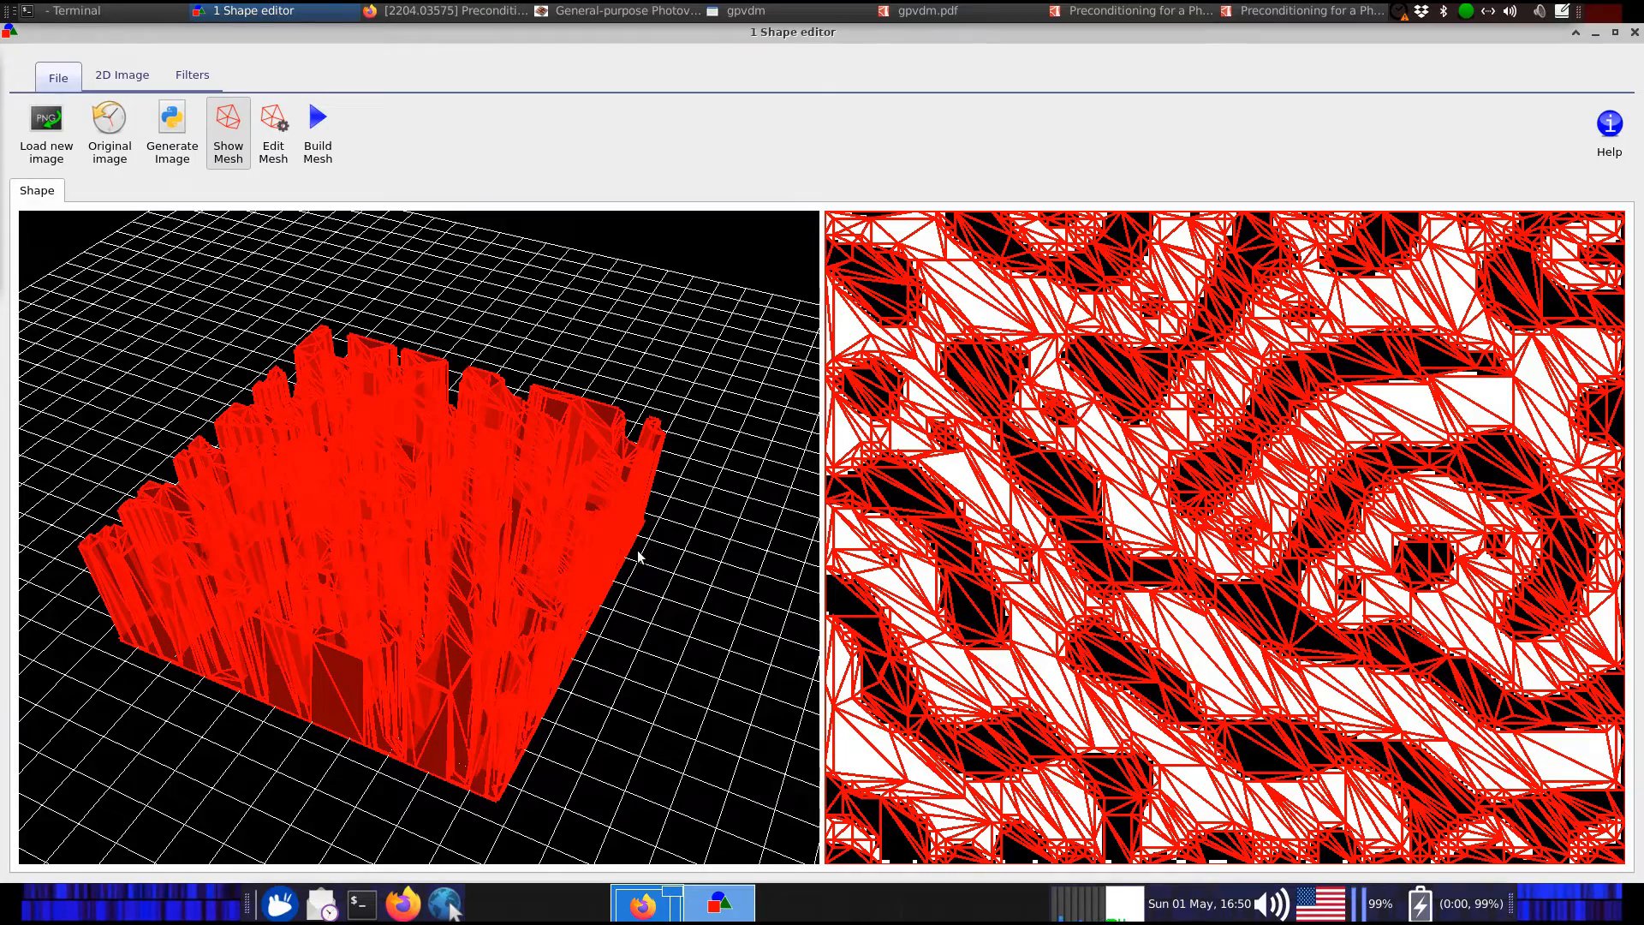
scroll(683, 631, up, 8)
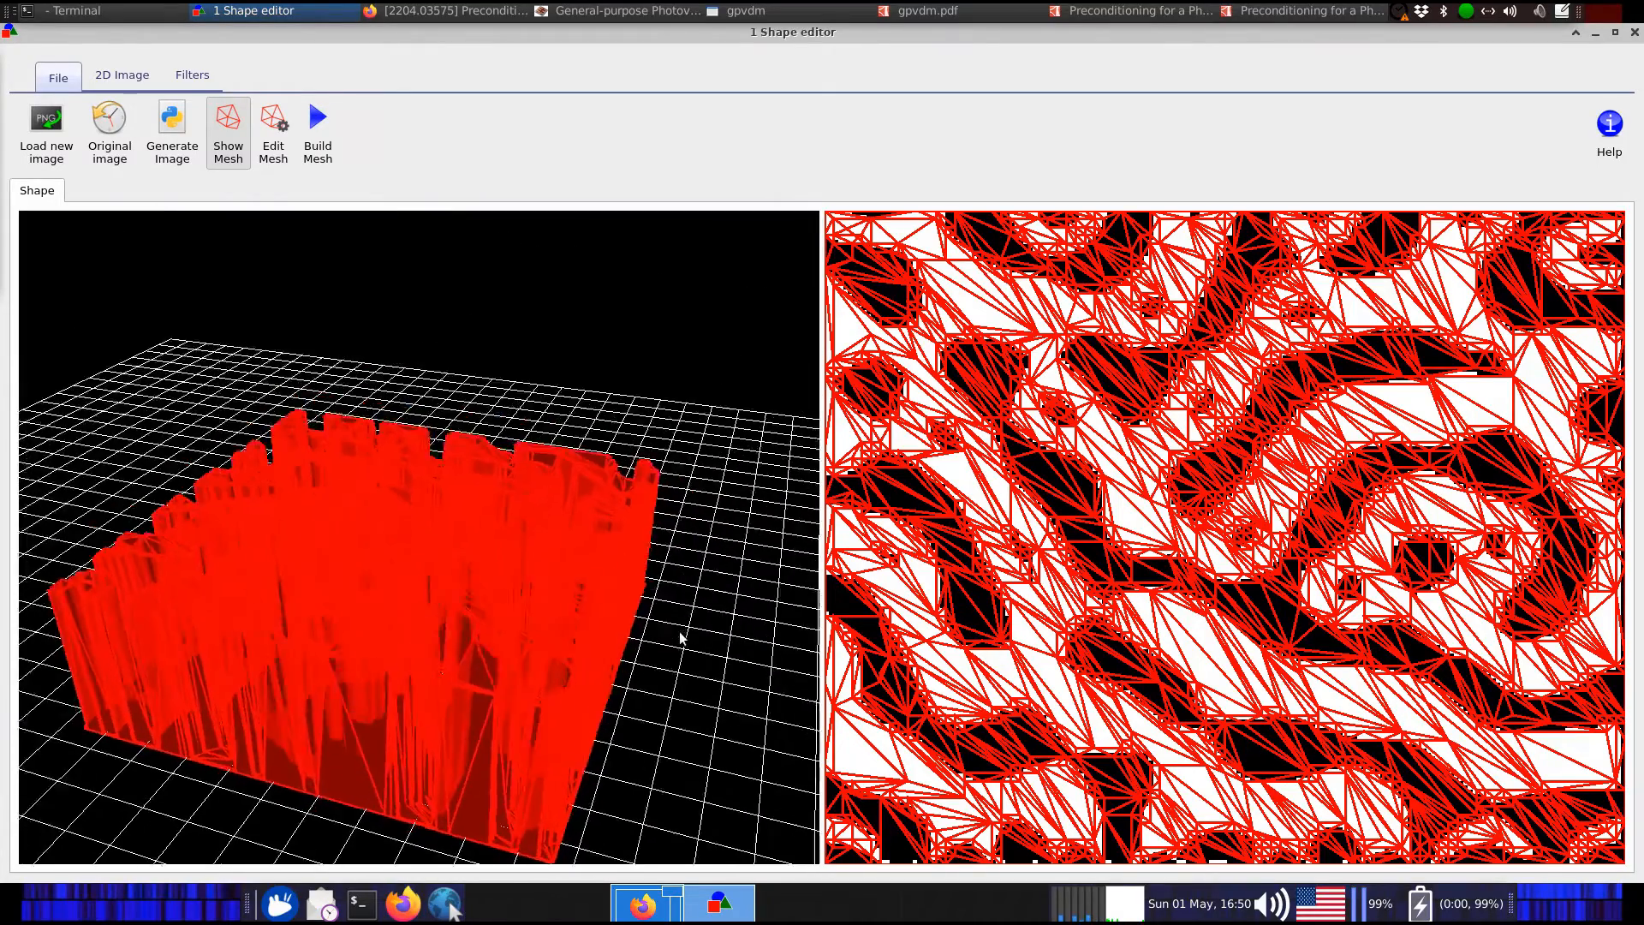
scroll(515, 564, down, 8)
drag(643, 498, 671, 525)
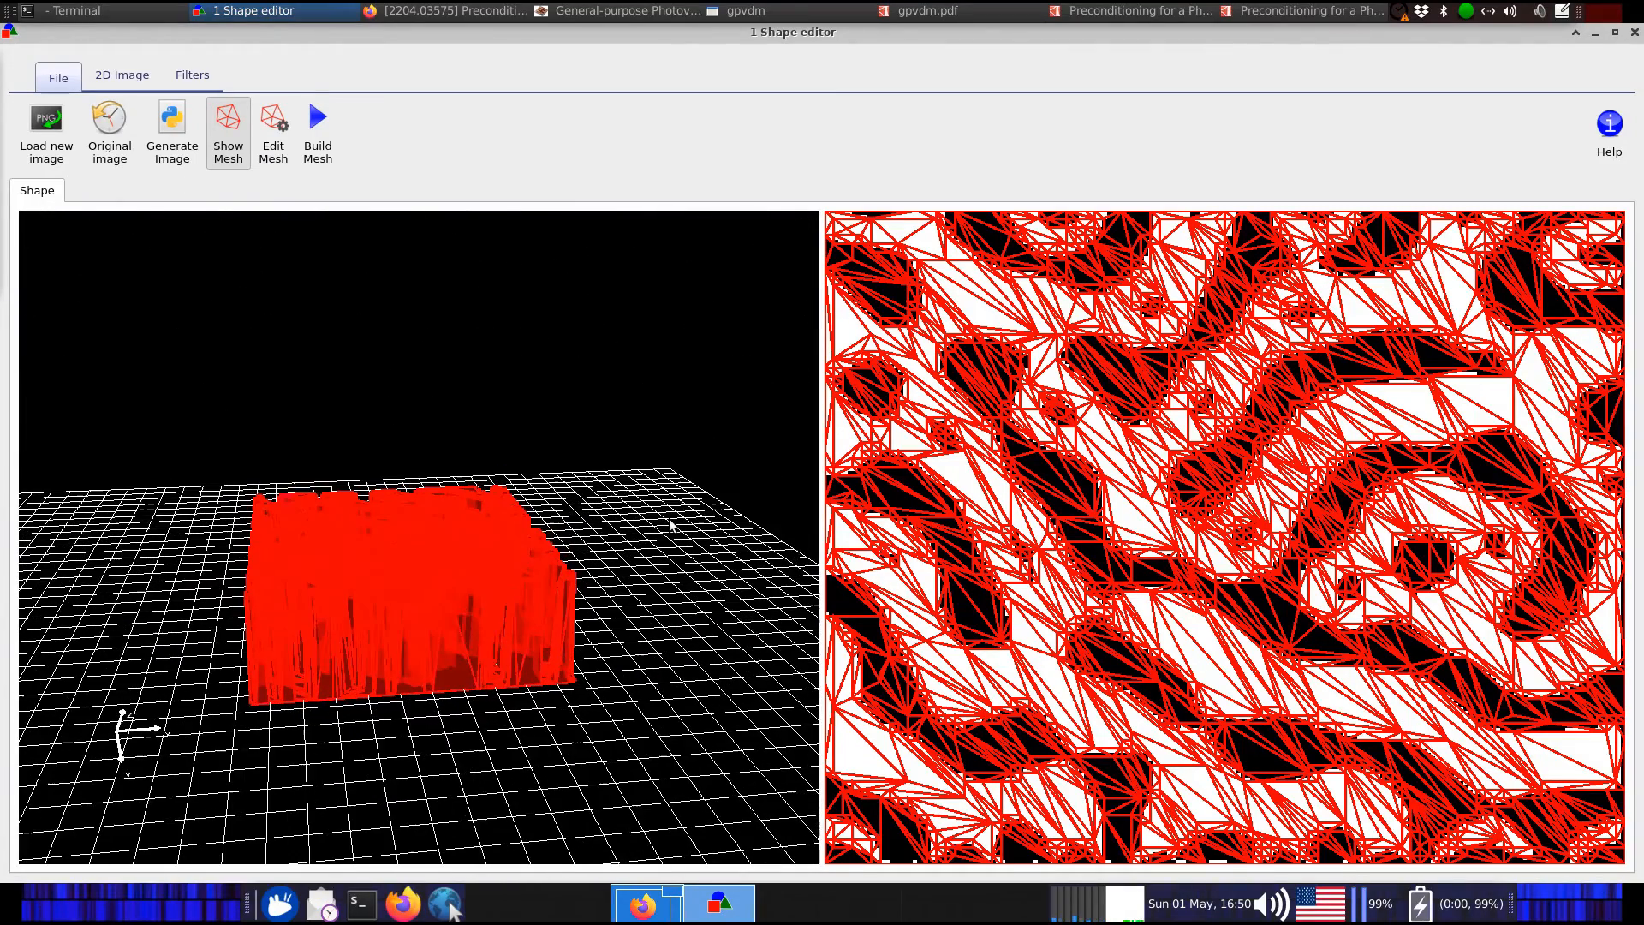
mouse_move(623, 469)
mouse_down()
mouse_move(625, 445)
mouse_move(589, 467)
mouse_move(609, 456)
mouse_up()
right_click(624, 446)
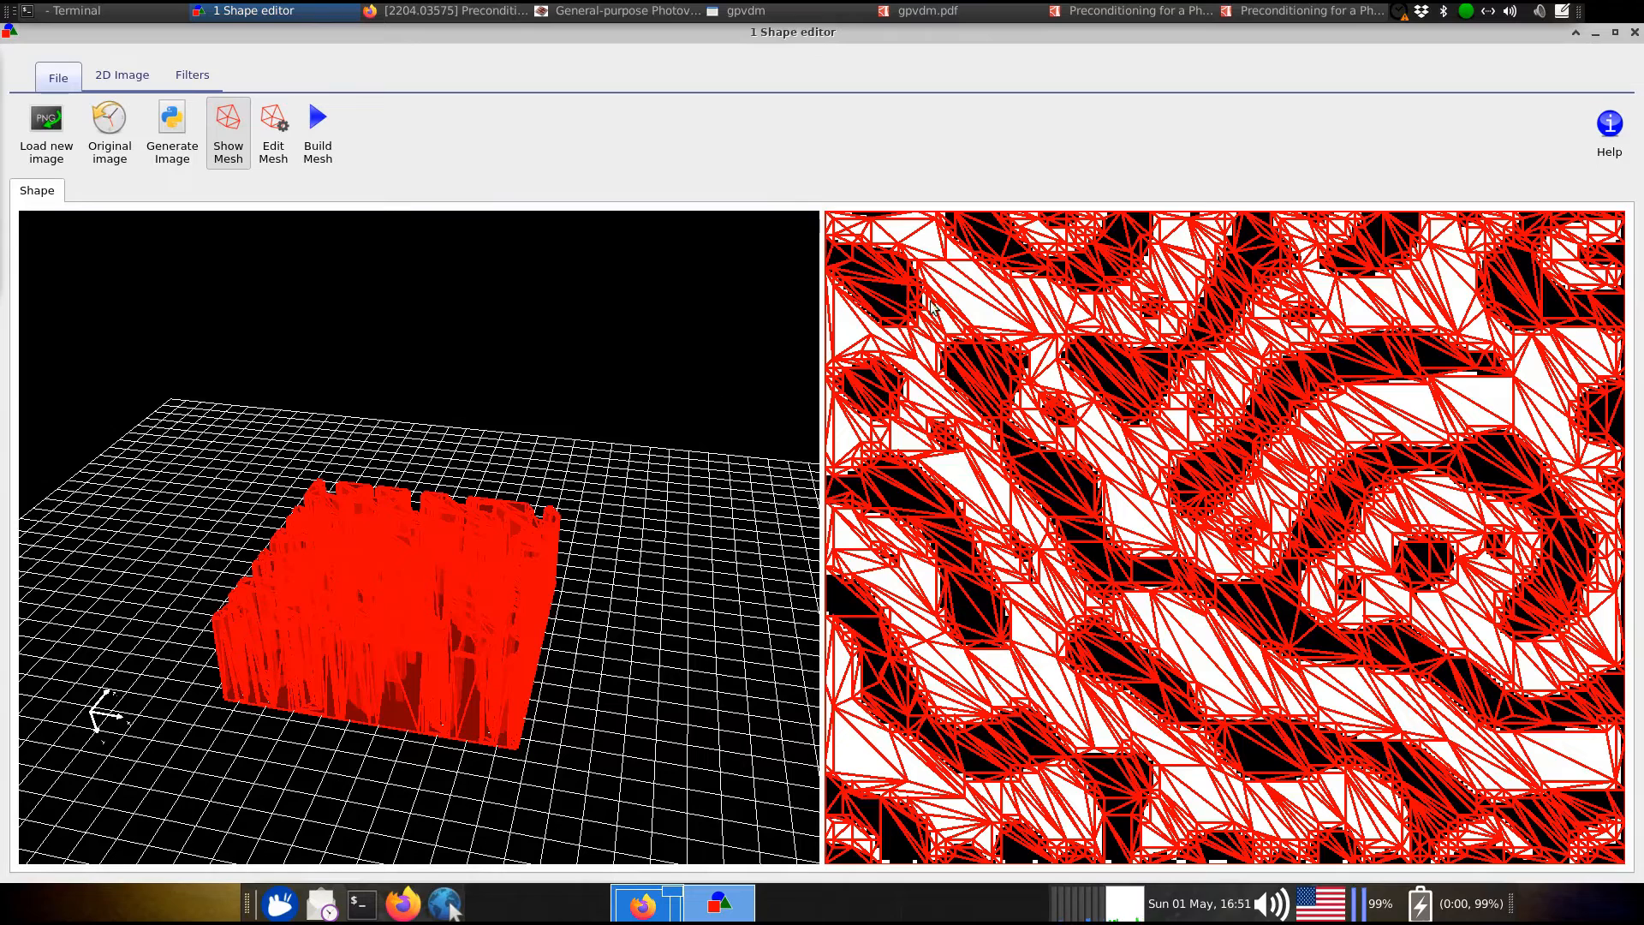
click(133, 79)
click(190, 75)
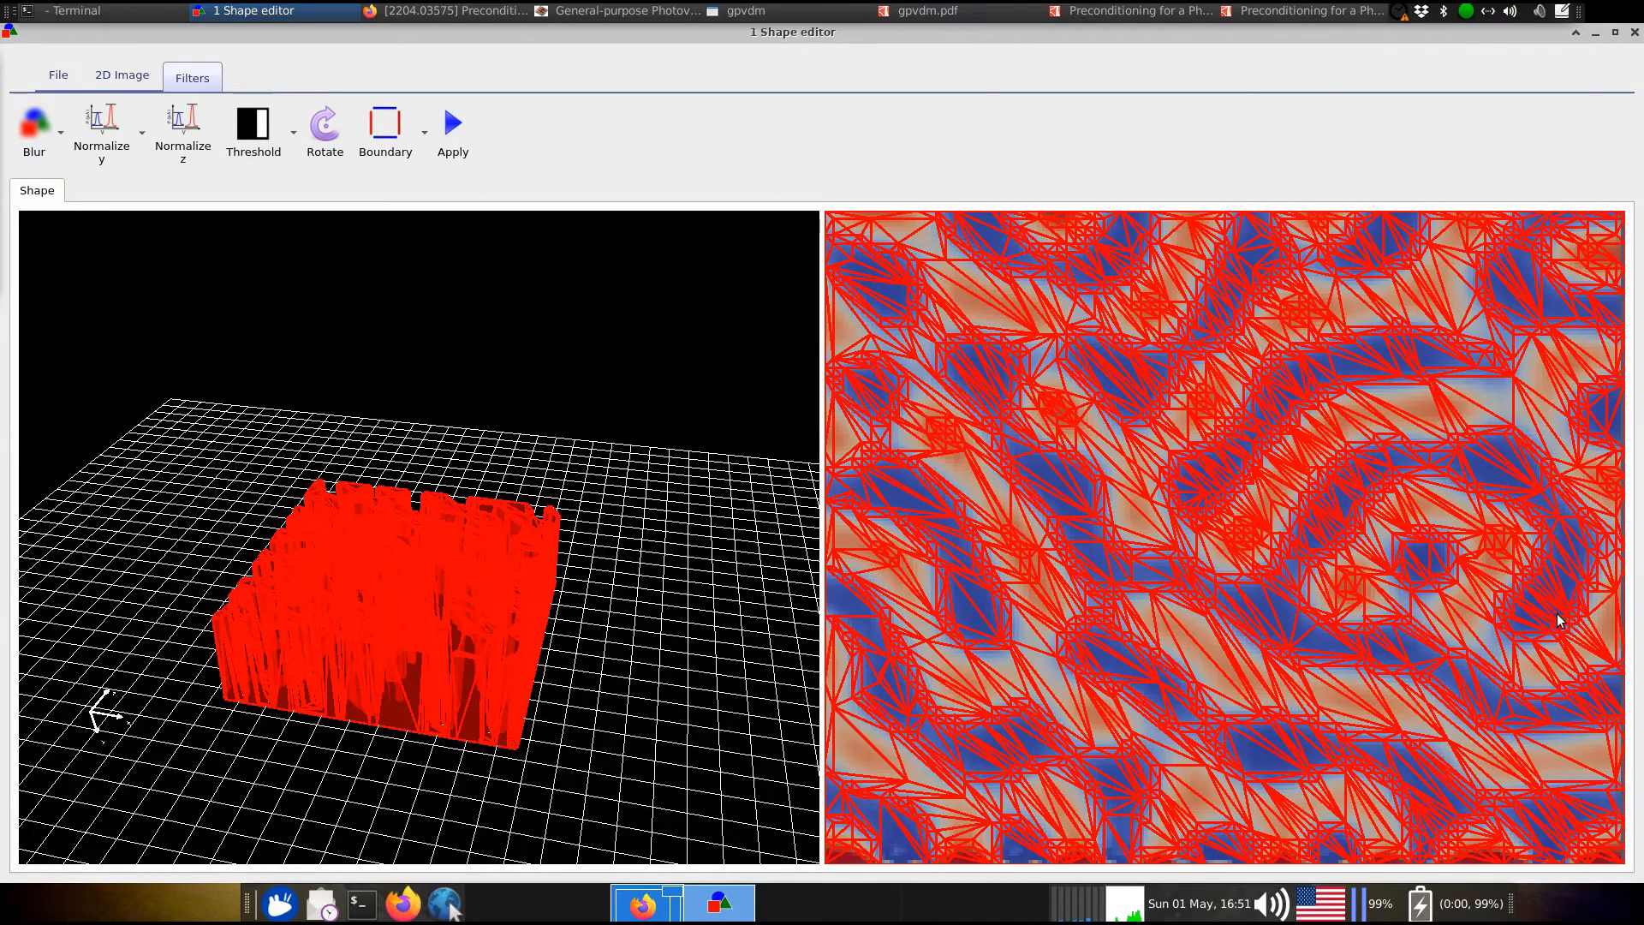
Toggle the 2D image threshold and return to the main Shape editor tools
click(253, 141)
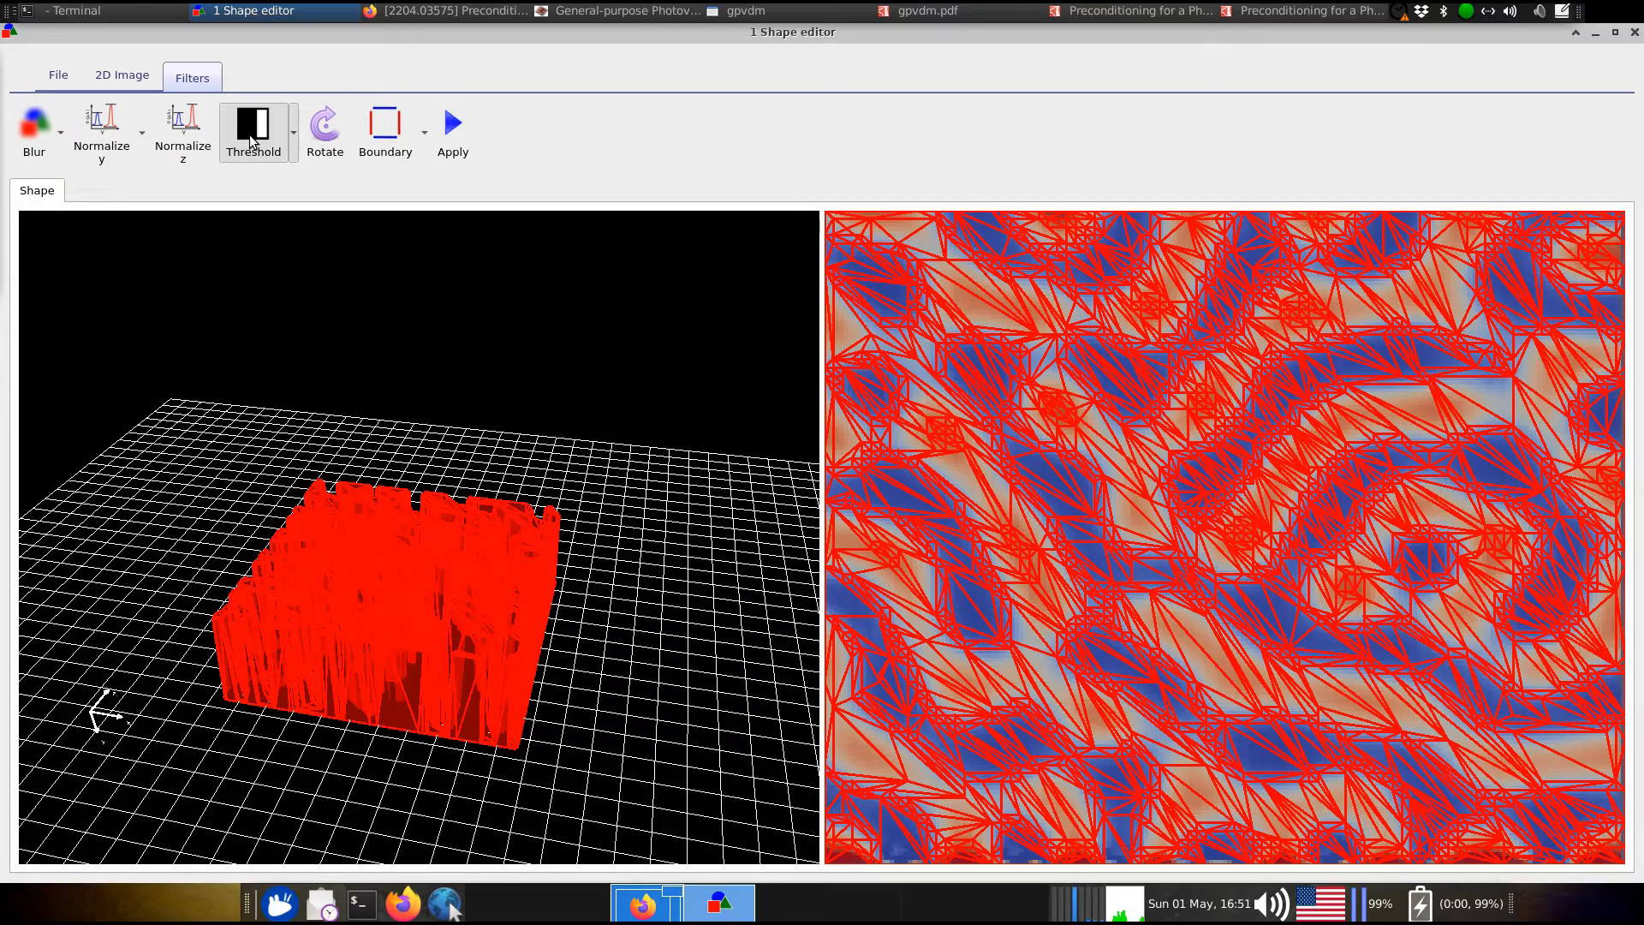
click(122, 76)
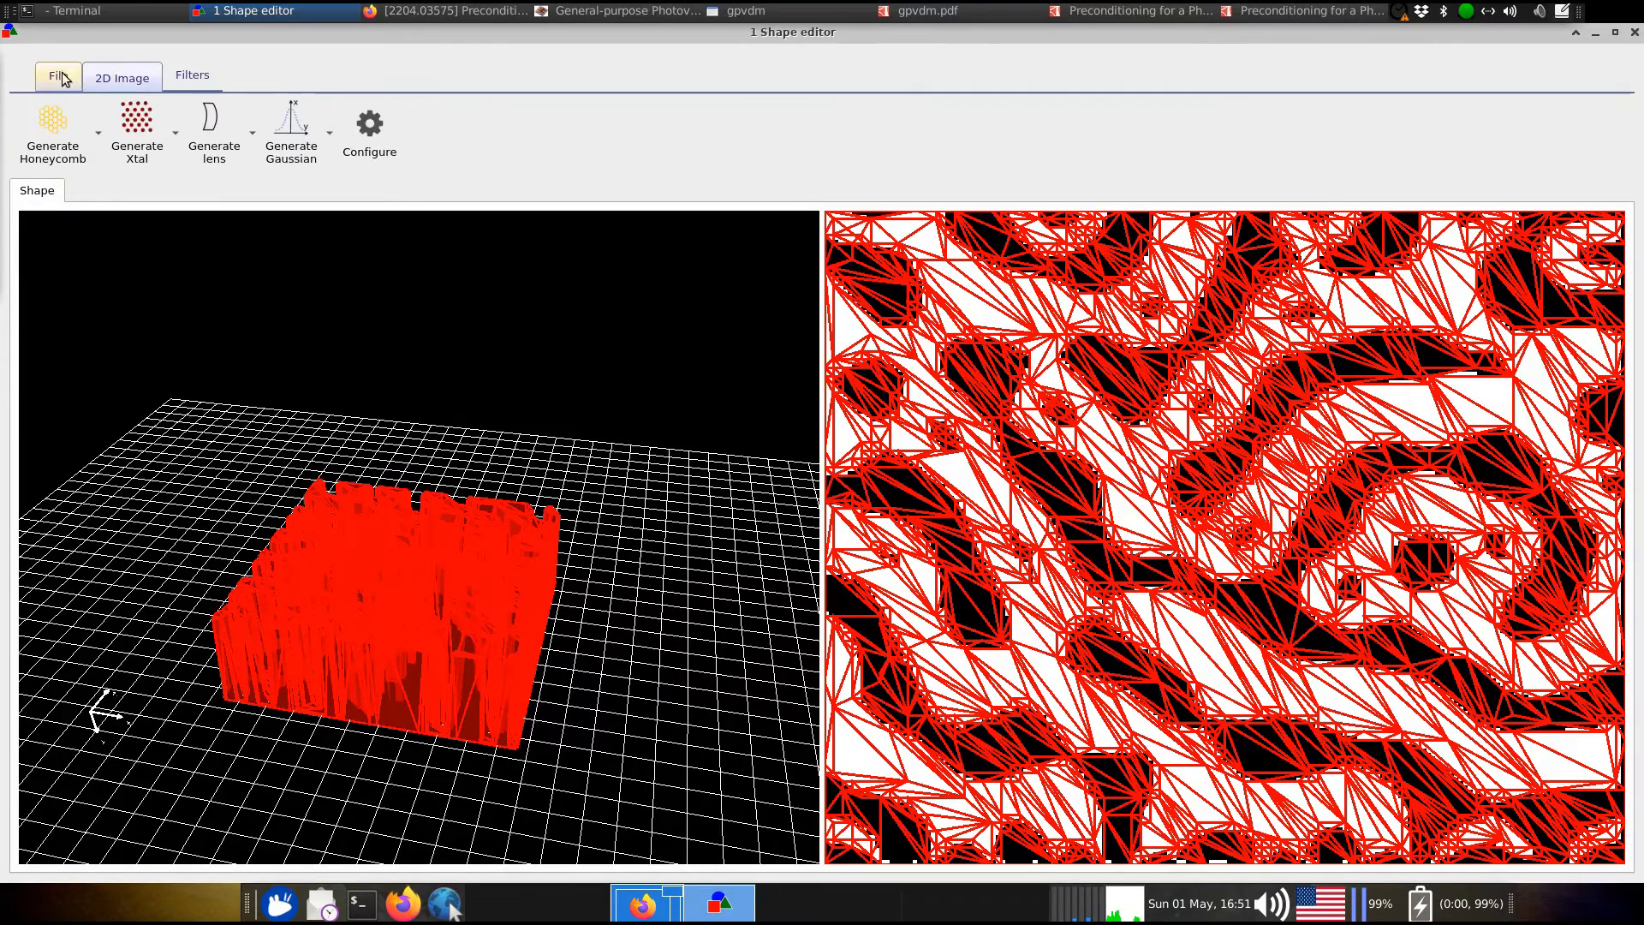
click(60, 77)
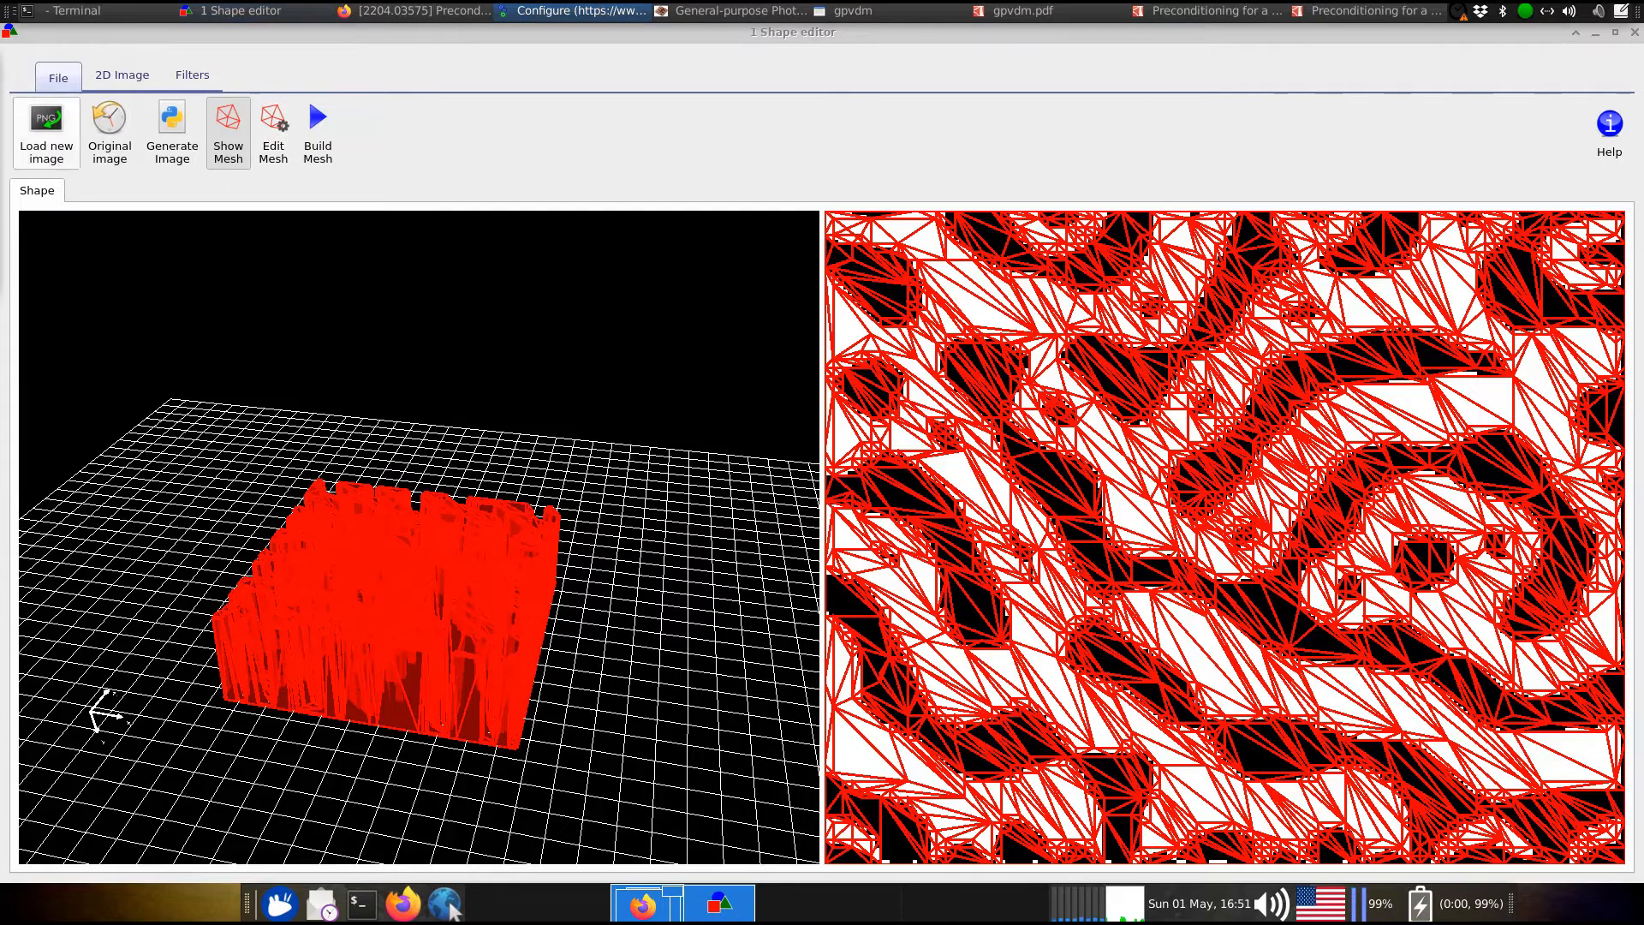
Change the mesh Method from Node reduce to No reduce, keeping 70×70 triangles
drag(708, 152, 969, 96)
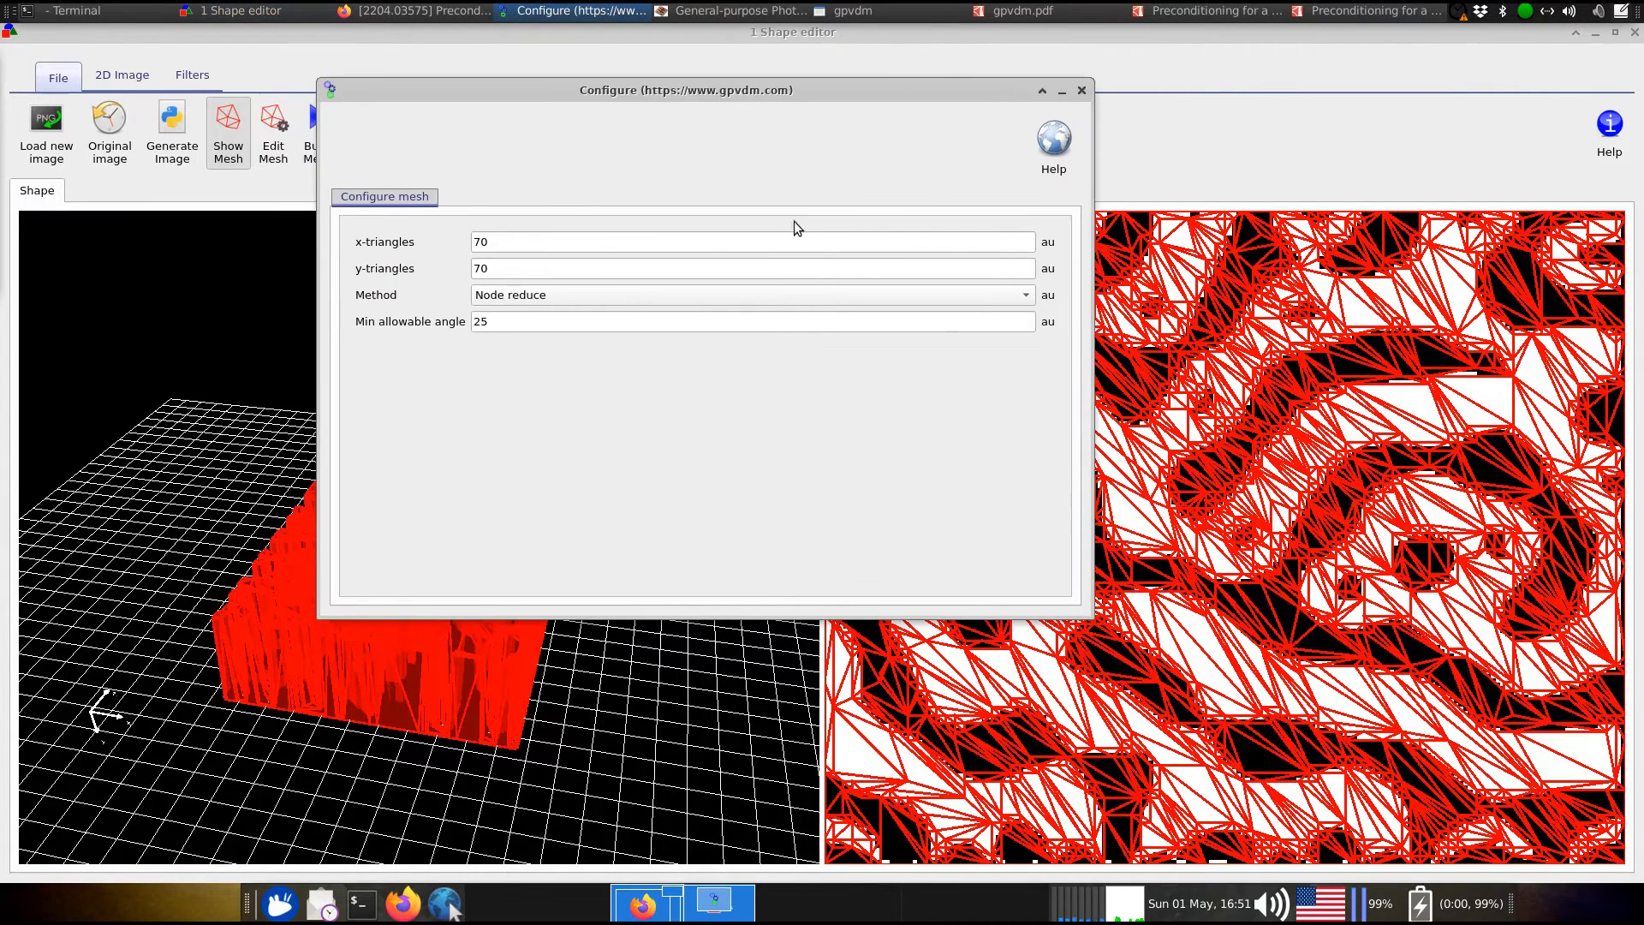
click(732, 296)
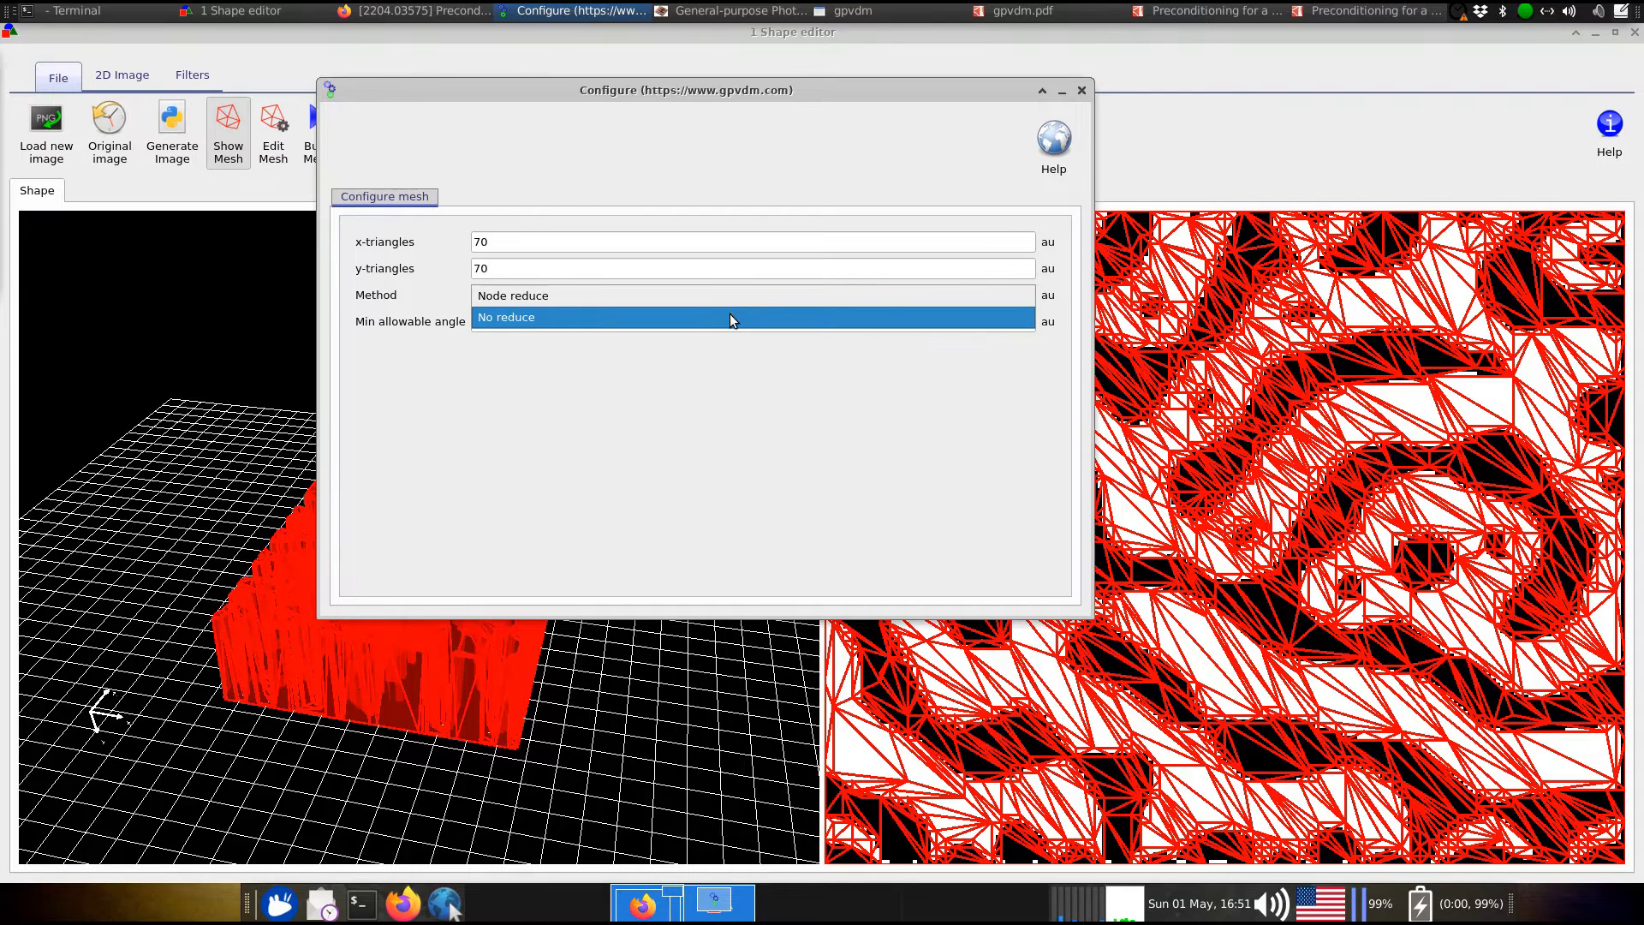
click(732, 318)
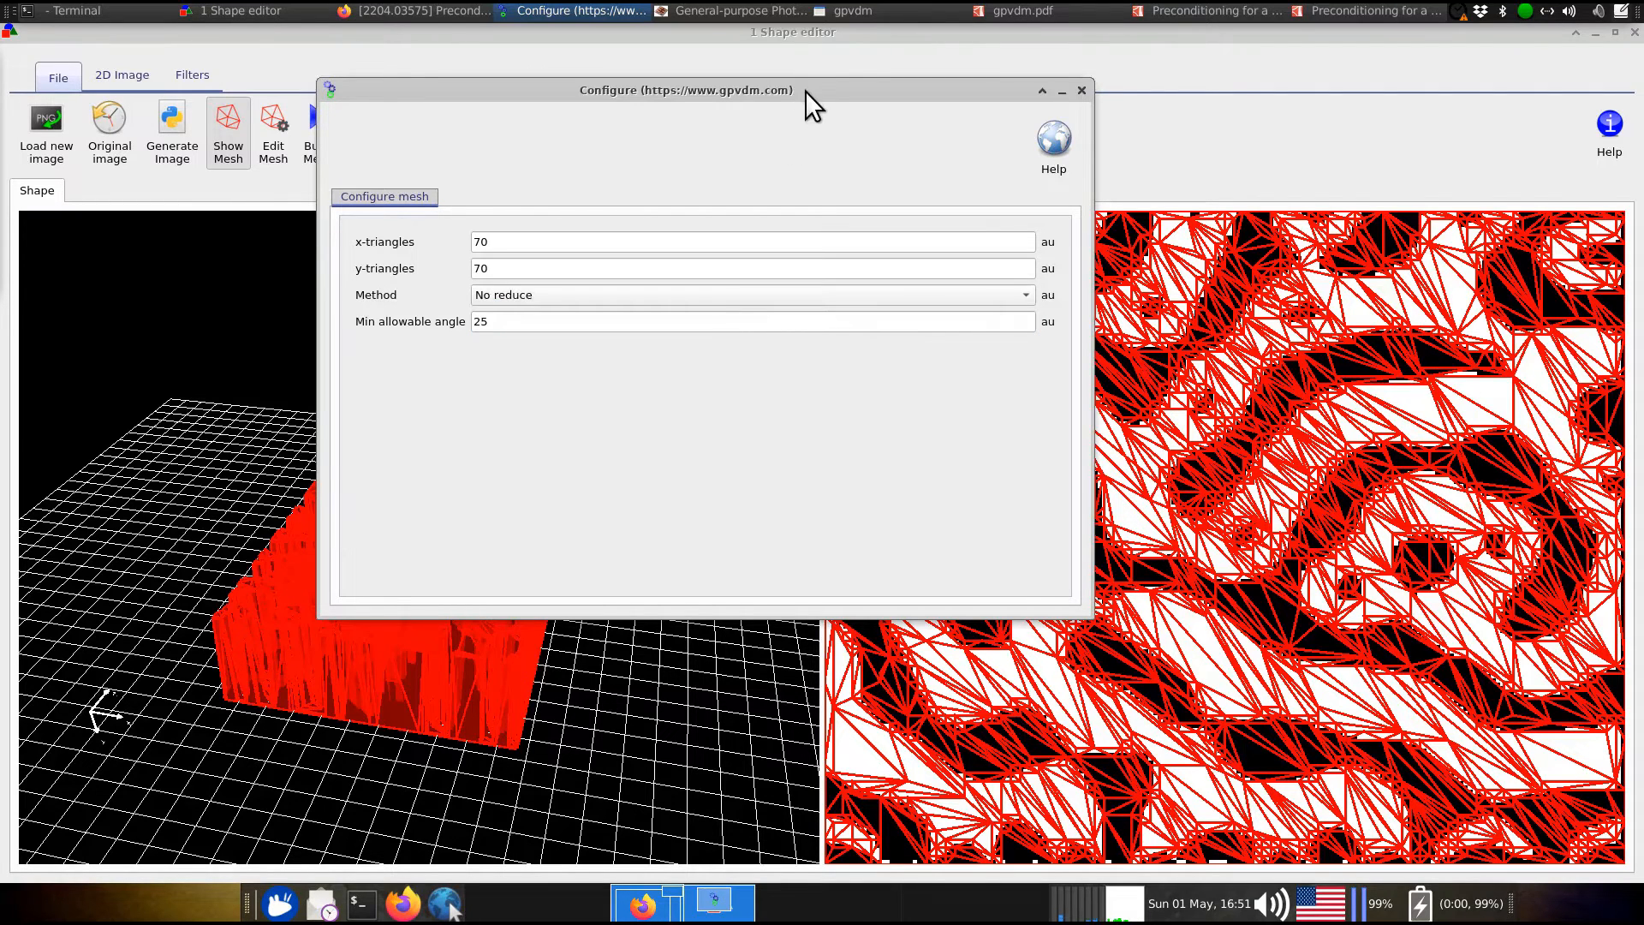
drag(805, 90, 0, 274)
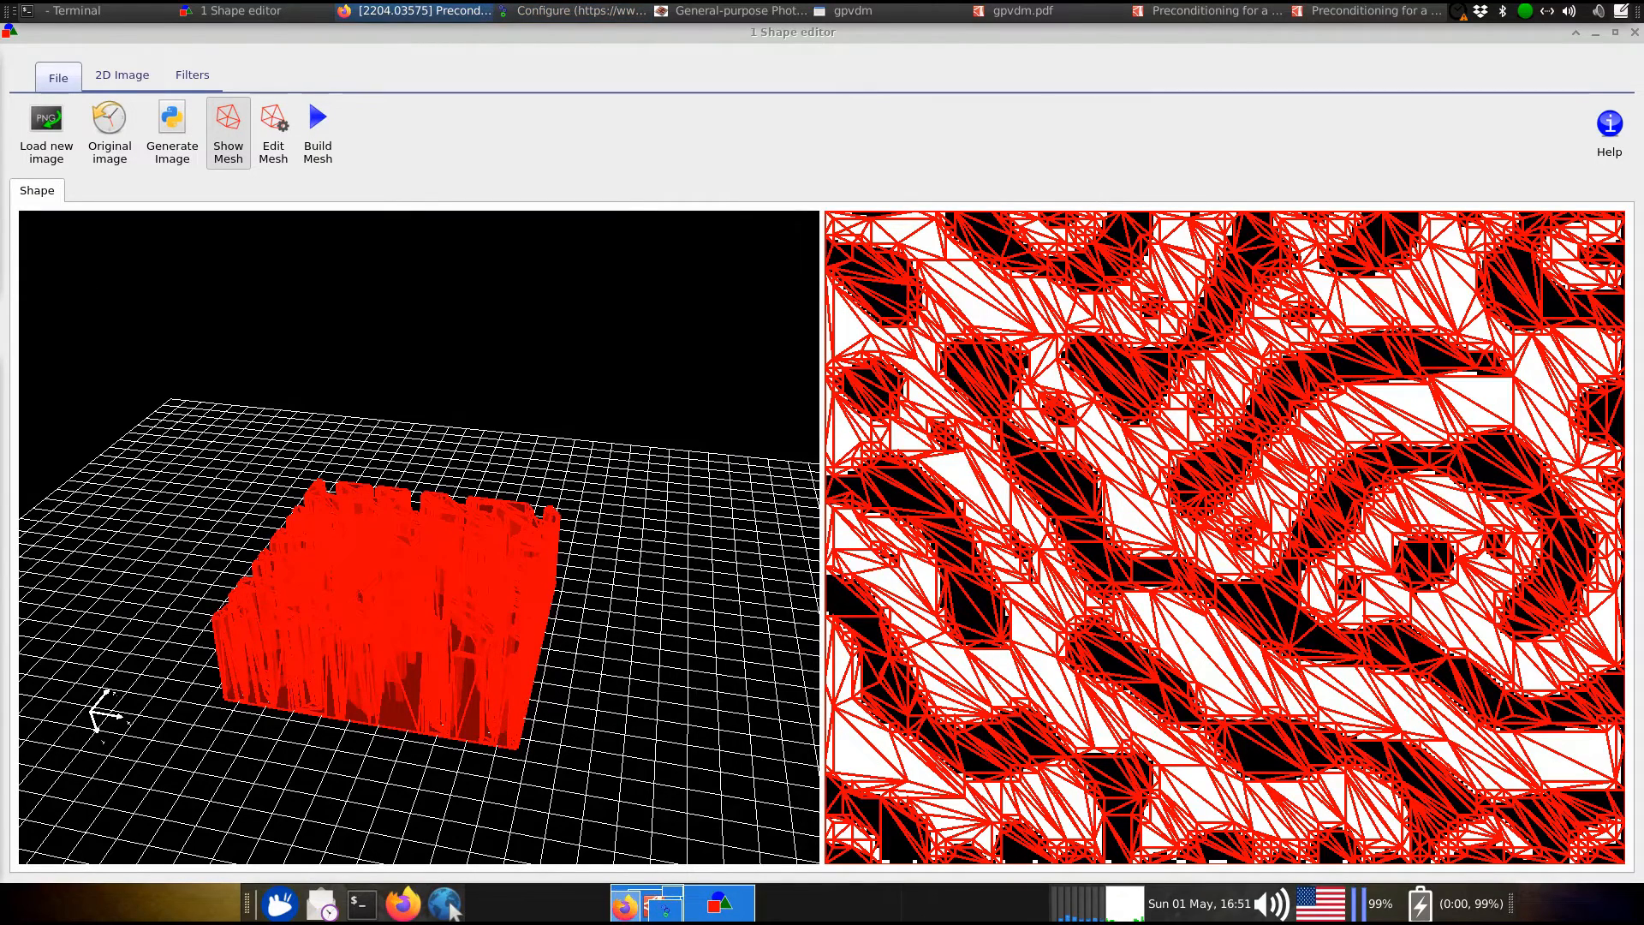
Build the dense No reduce mesh, rotate to inspect it, and reopen the mesh Method list
click(335, 117)
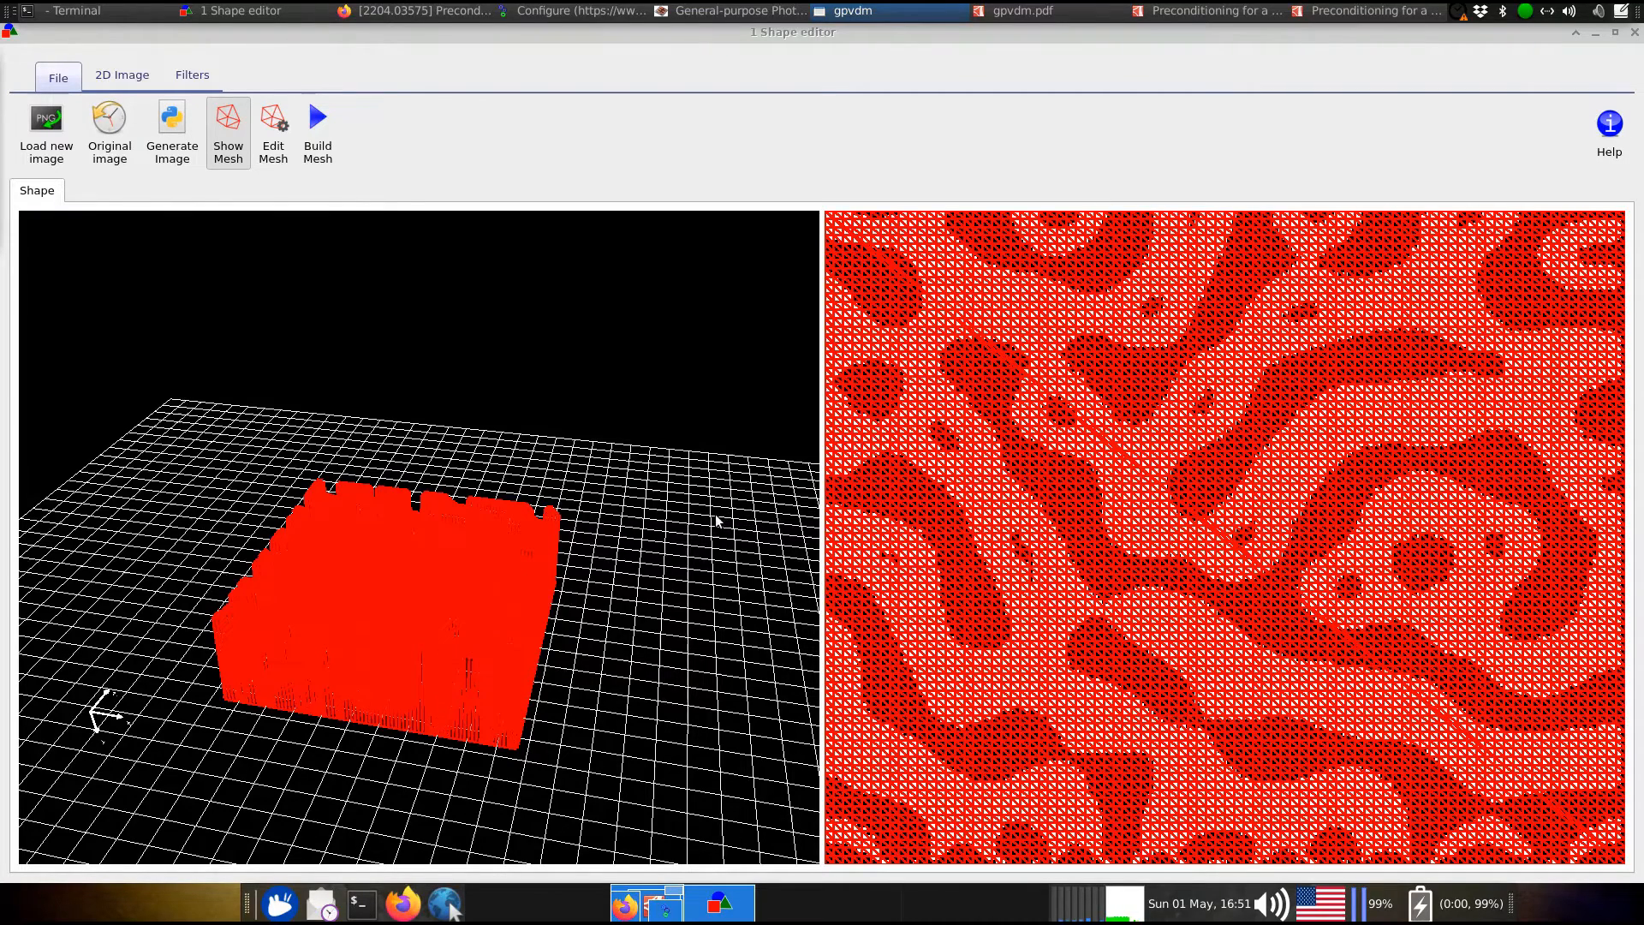
drag(710, 522, 665, 514)
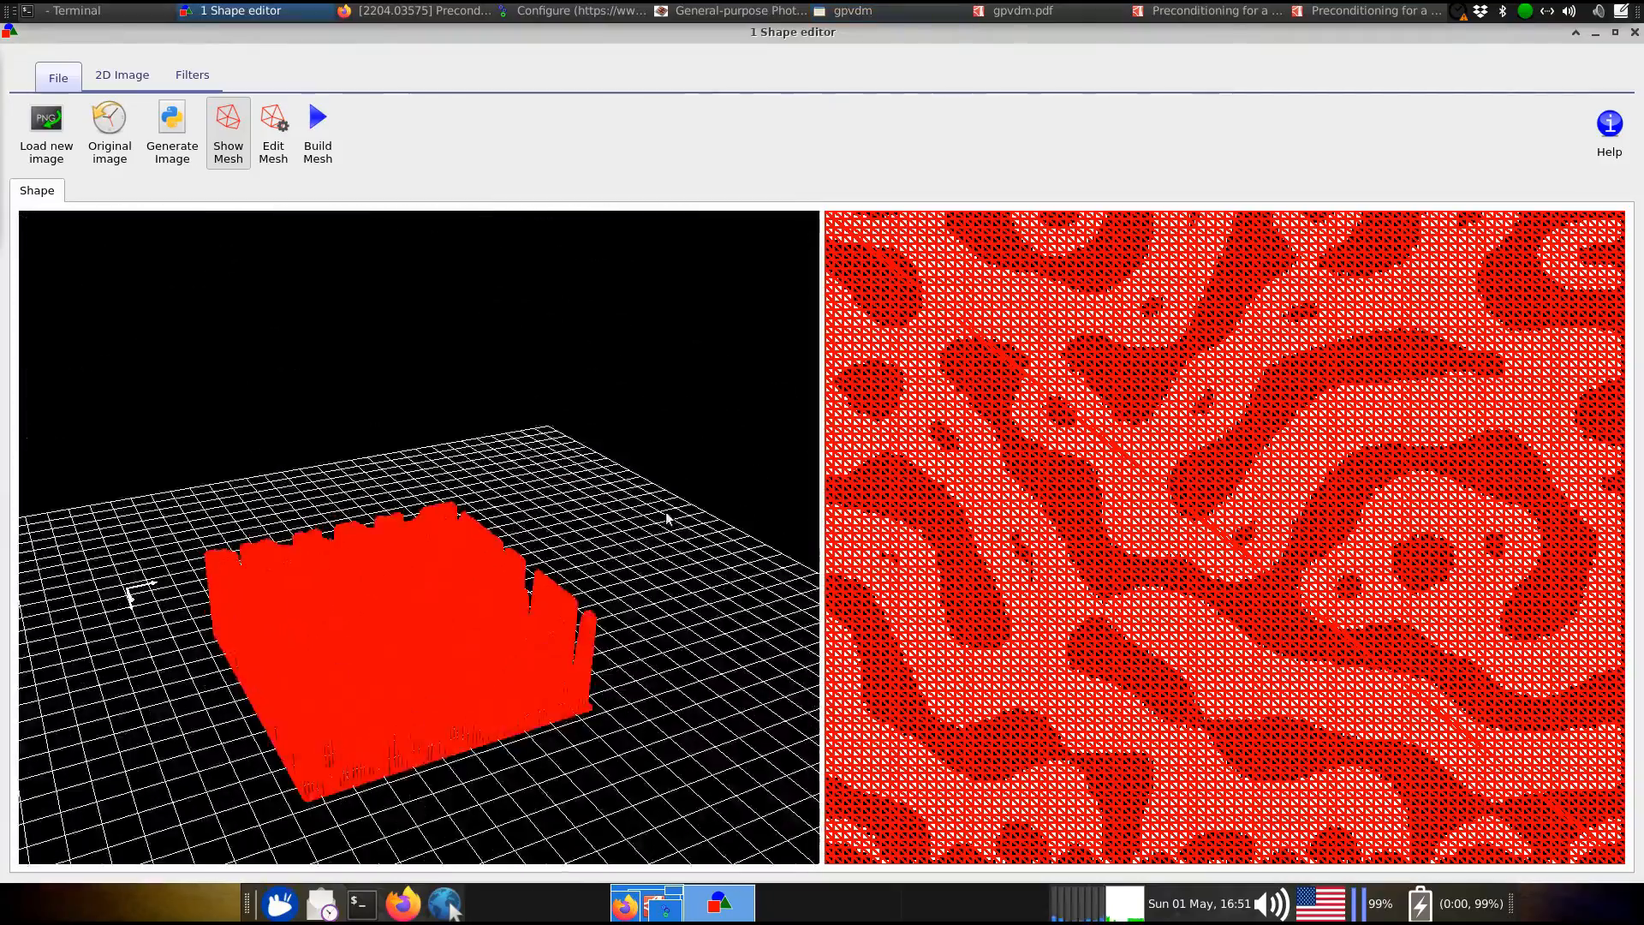
drag(0, 318, 889, 244)
click(797, 449)
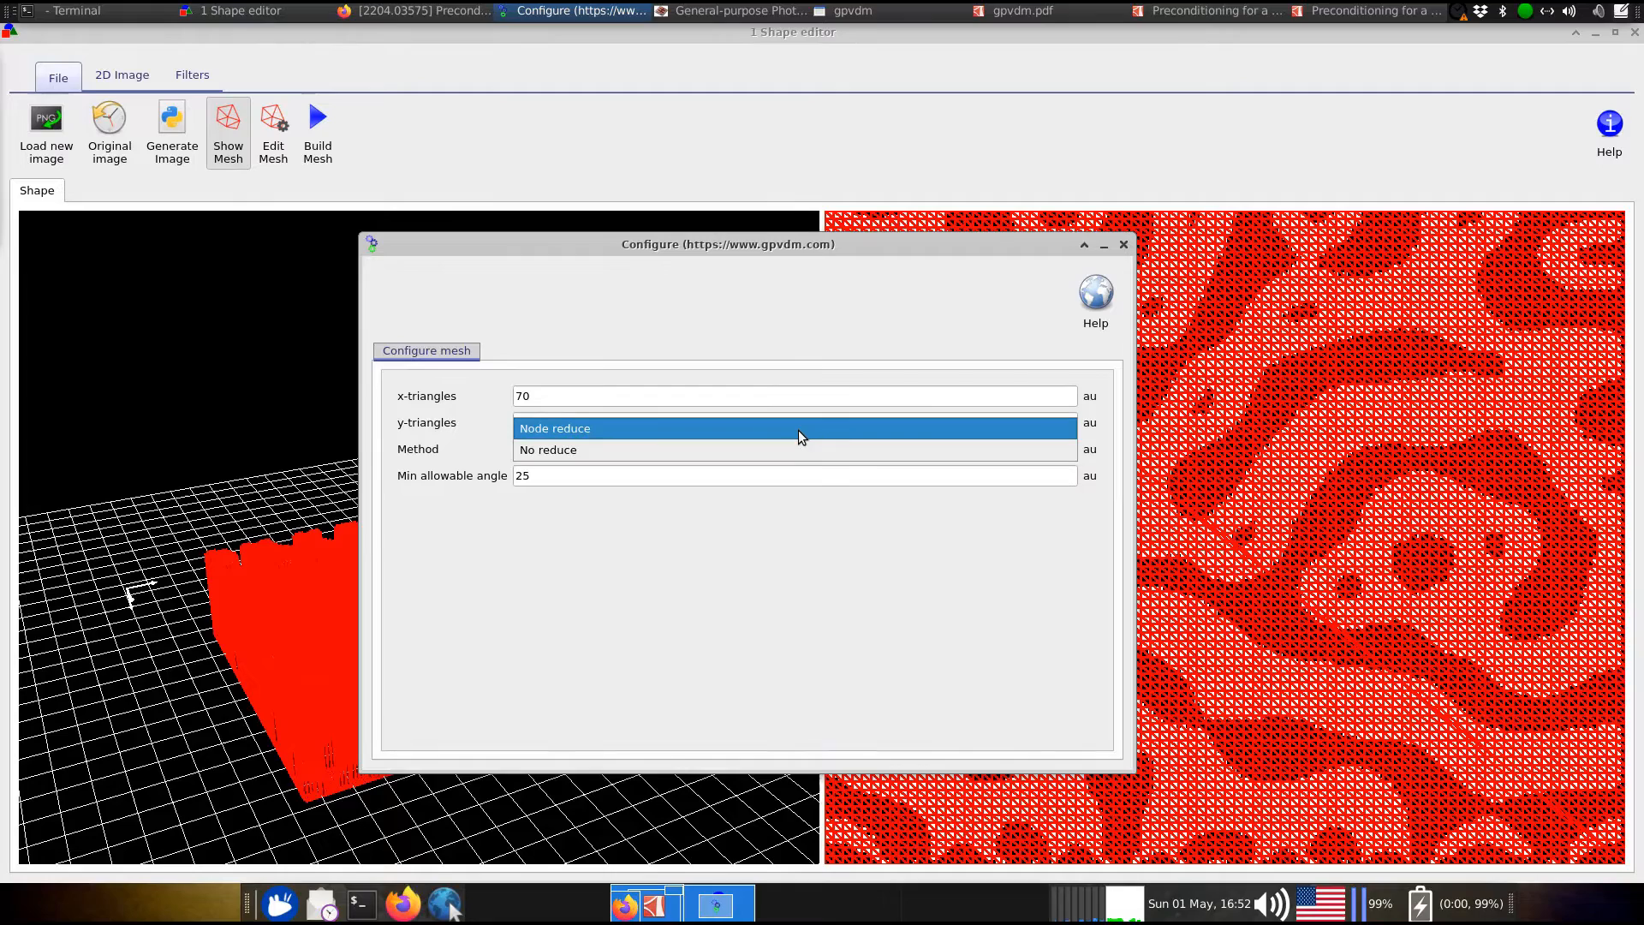
Switch the mesh Method back to Node reduce and move the Configure window aside
click(798, 436)
drag(802, 248, 0, 278)
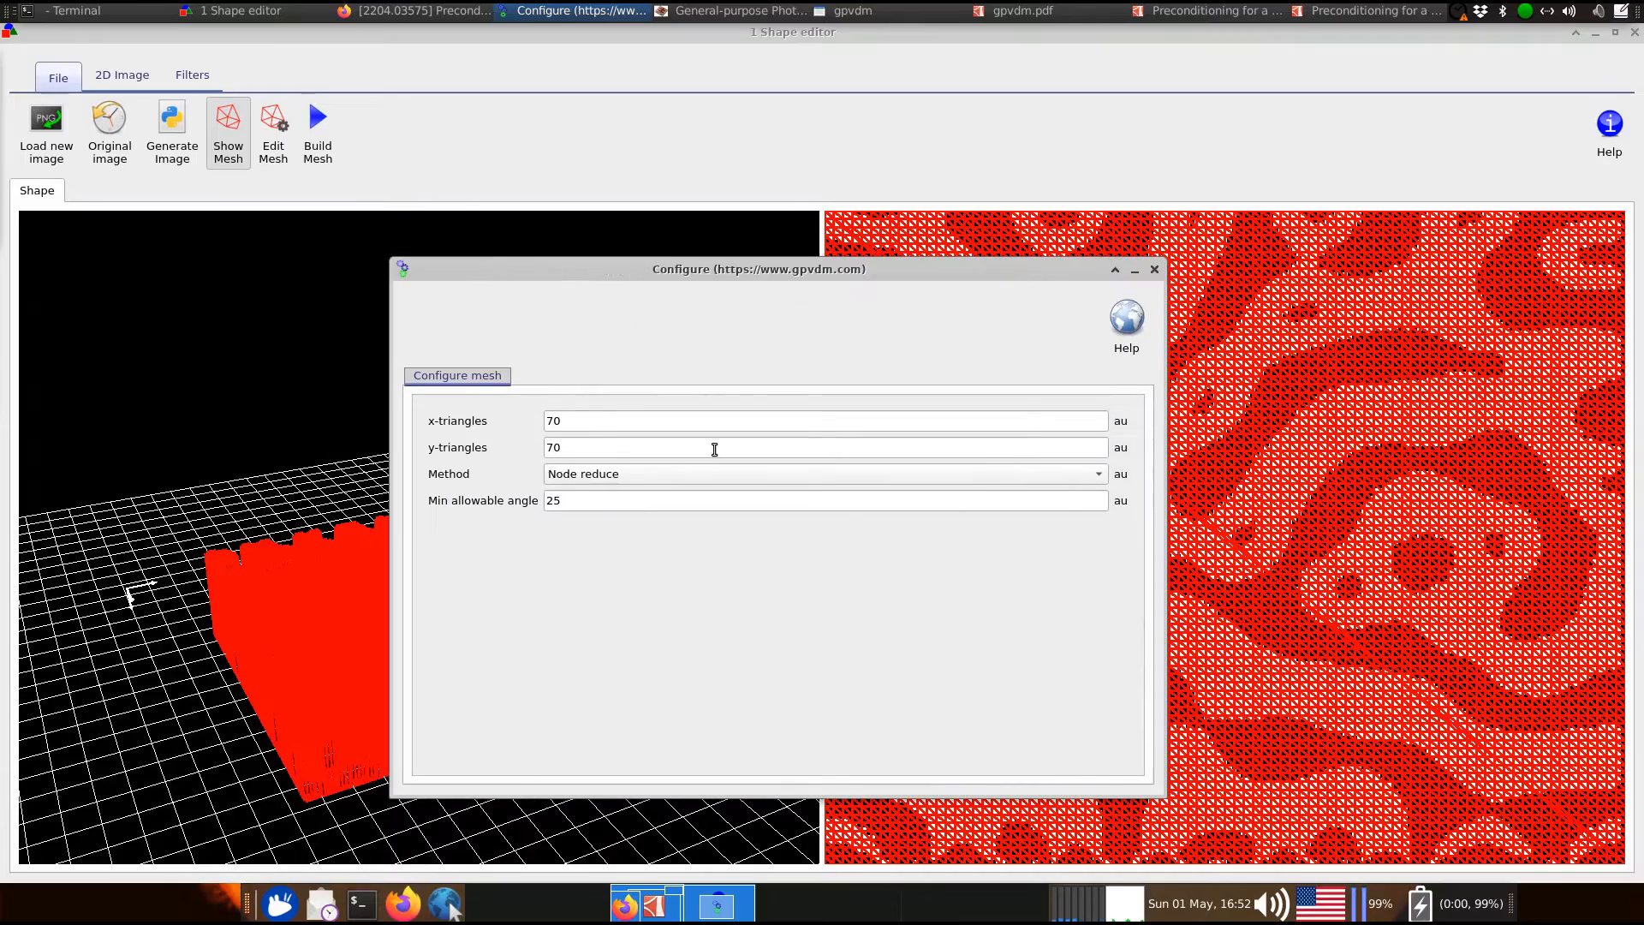
click(679, 474)
click(676, 475)
drag(690, 270, 0, 304)
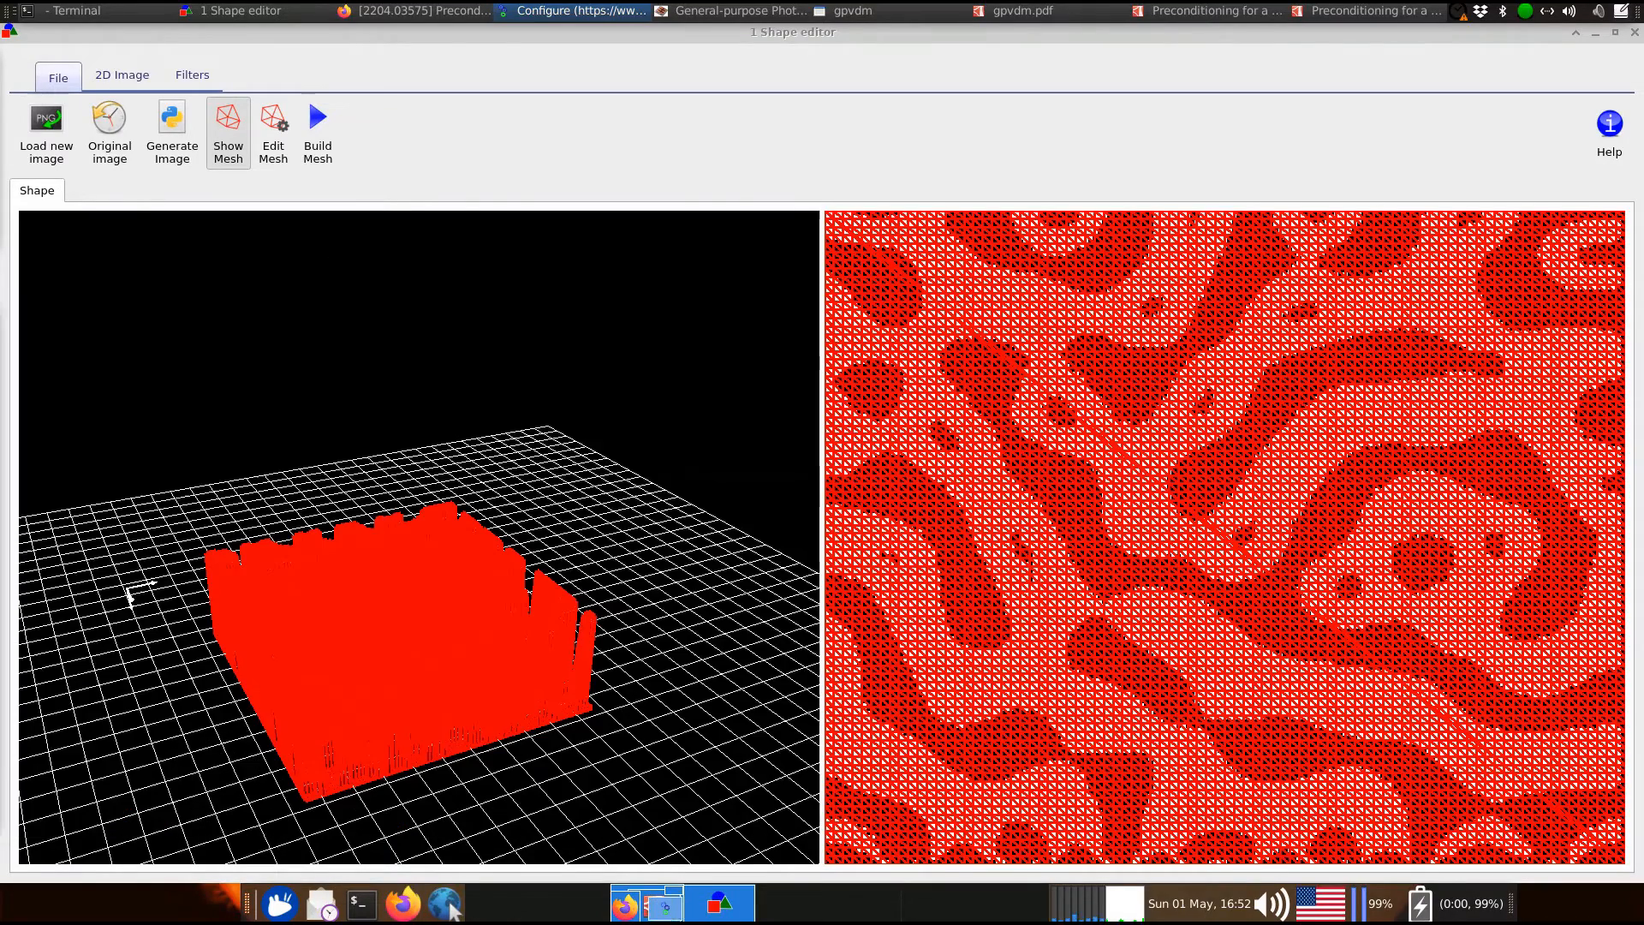
Build the Node reduce mesh and view its irregular triangles from above
click(326, 153)
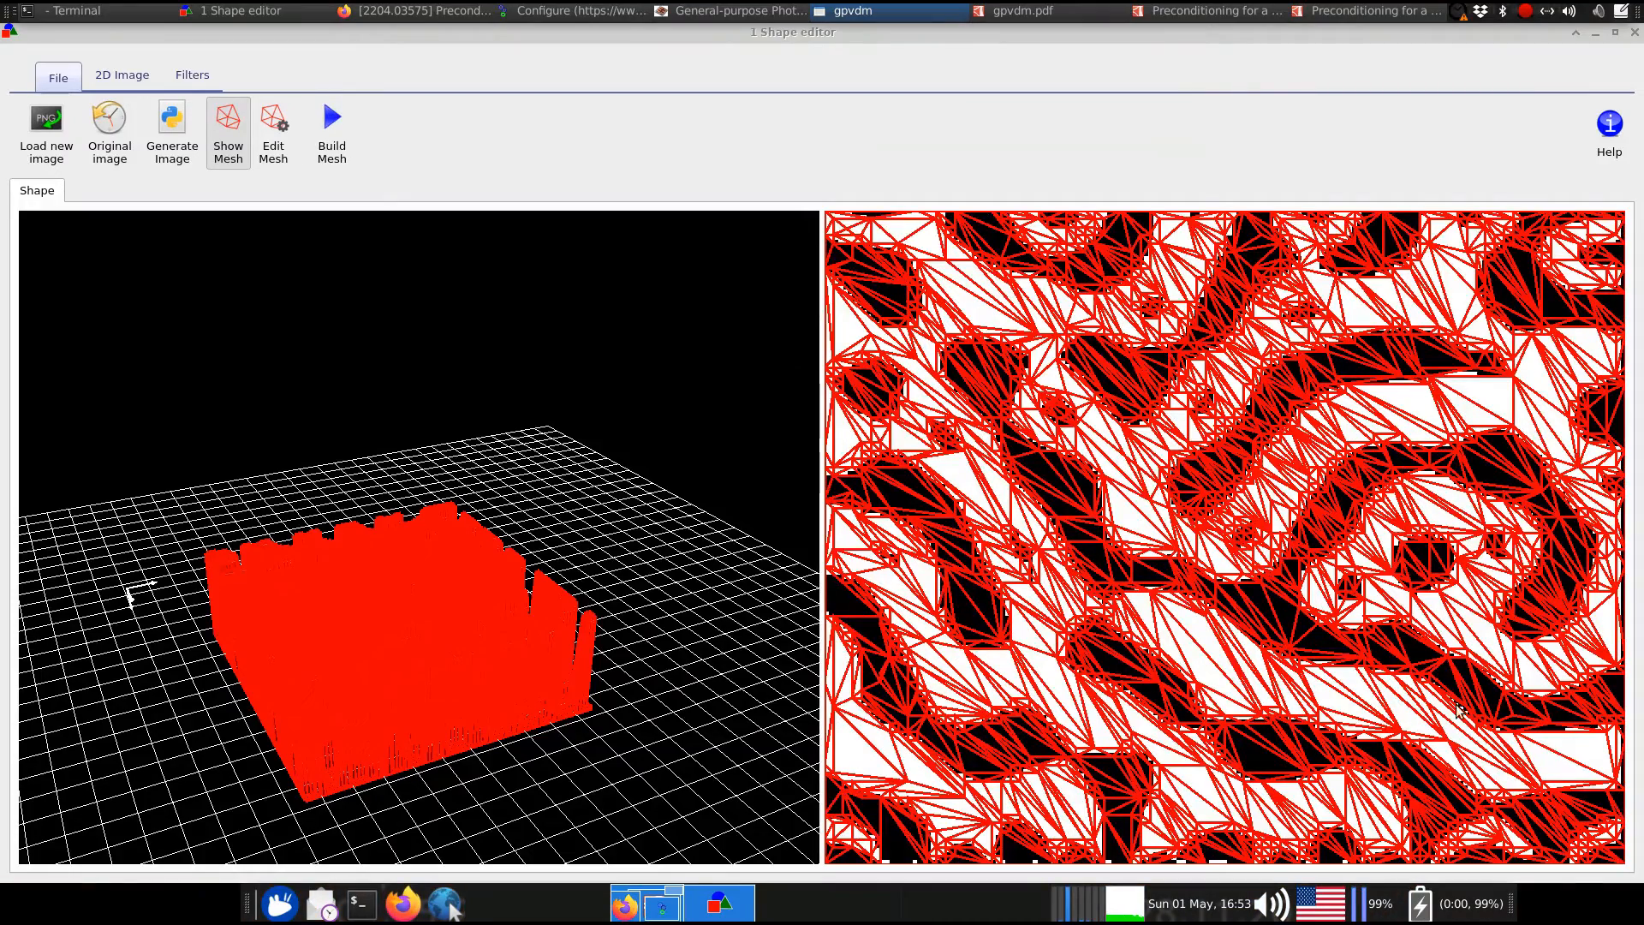
click(623, 475)
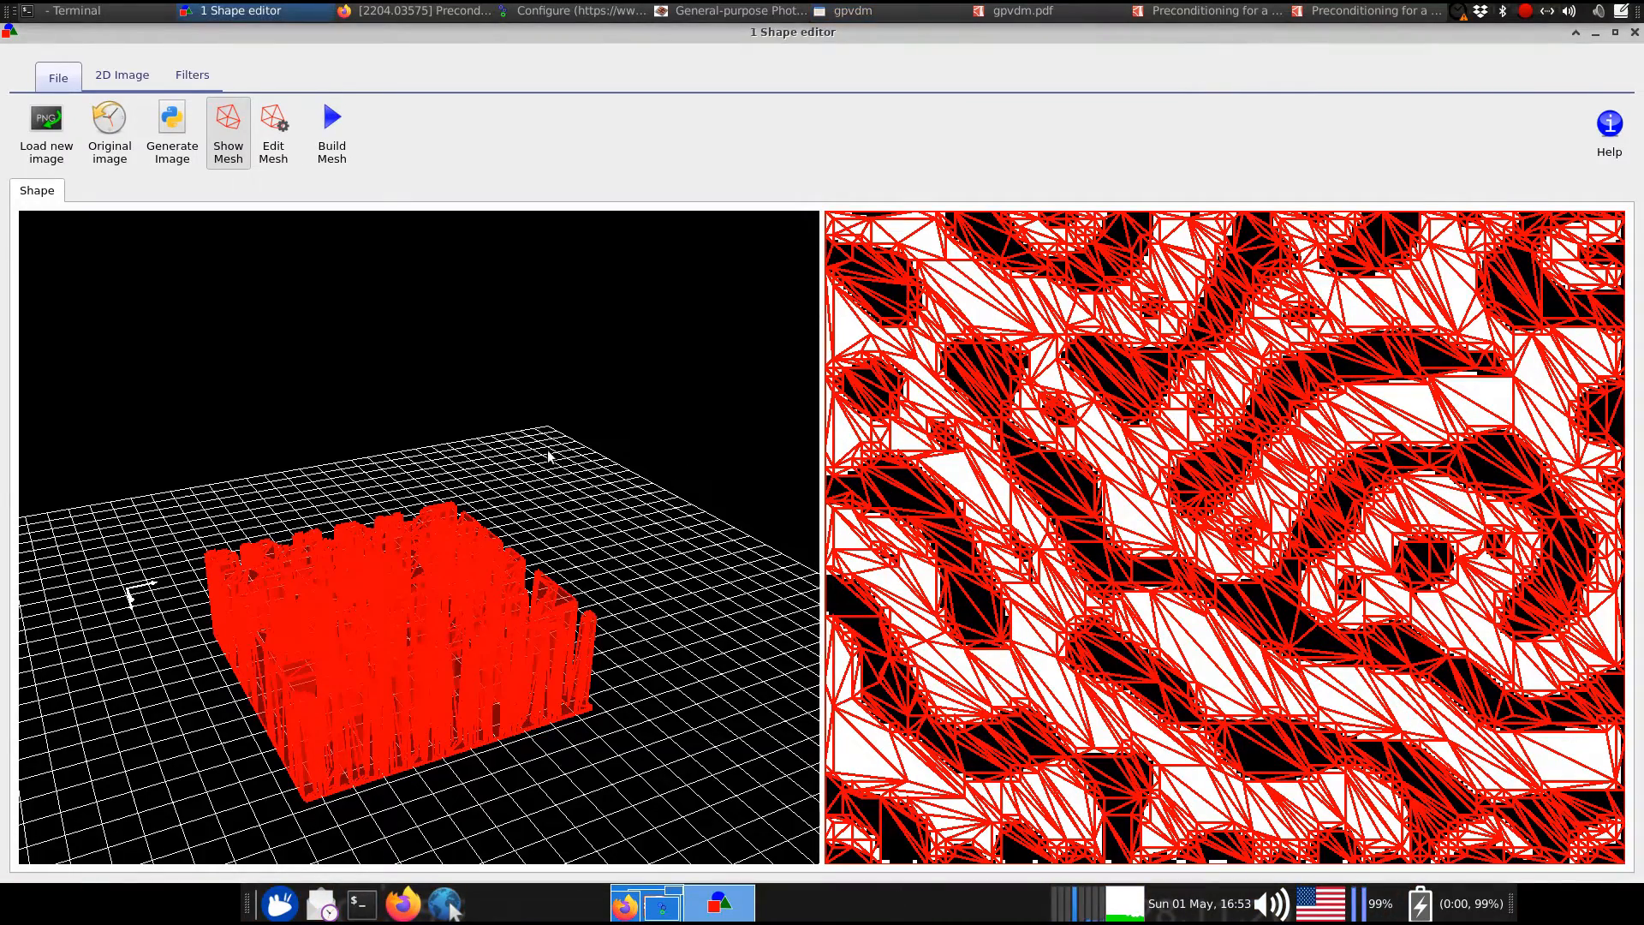
drag(445, 293, 447, 401)
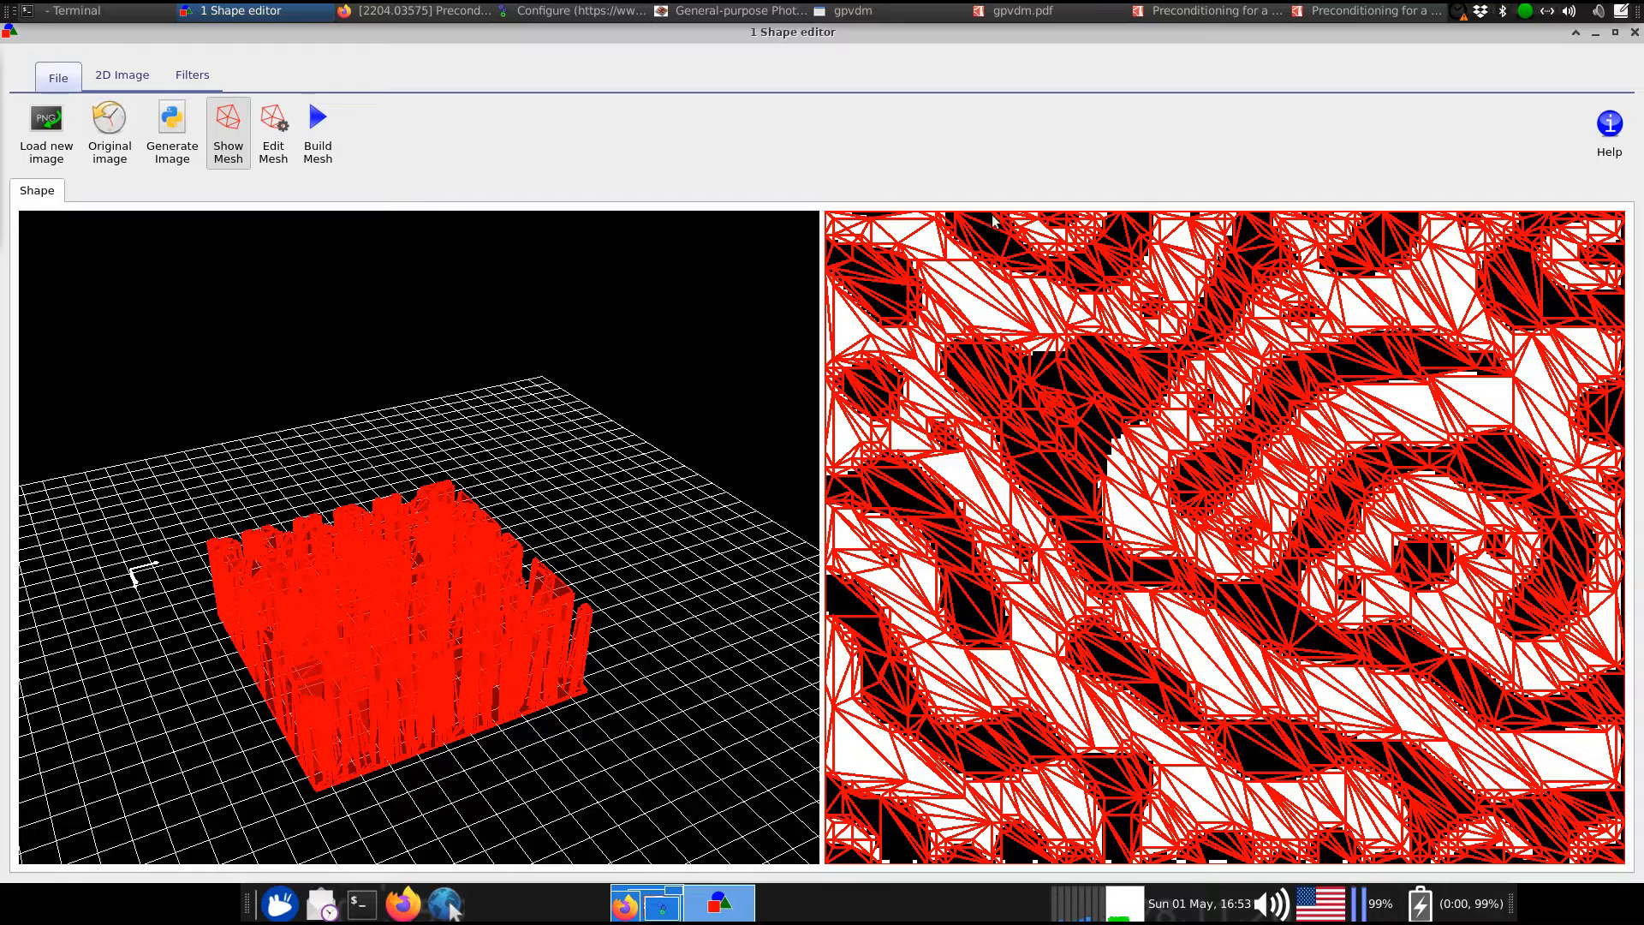
drag(542, 32, 462, 182)
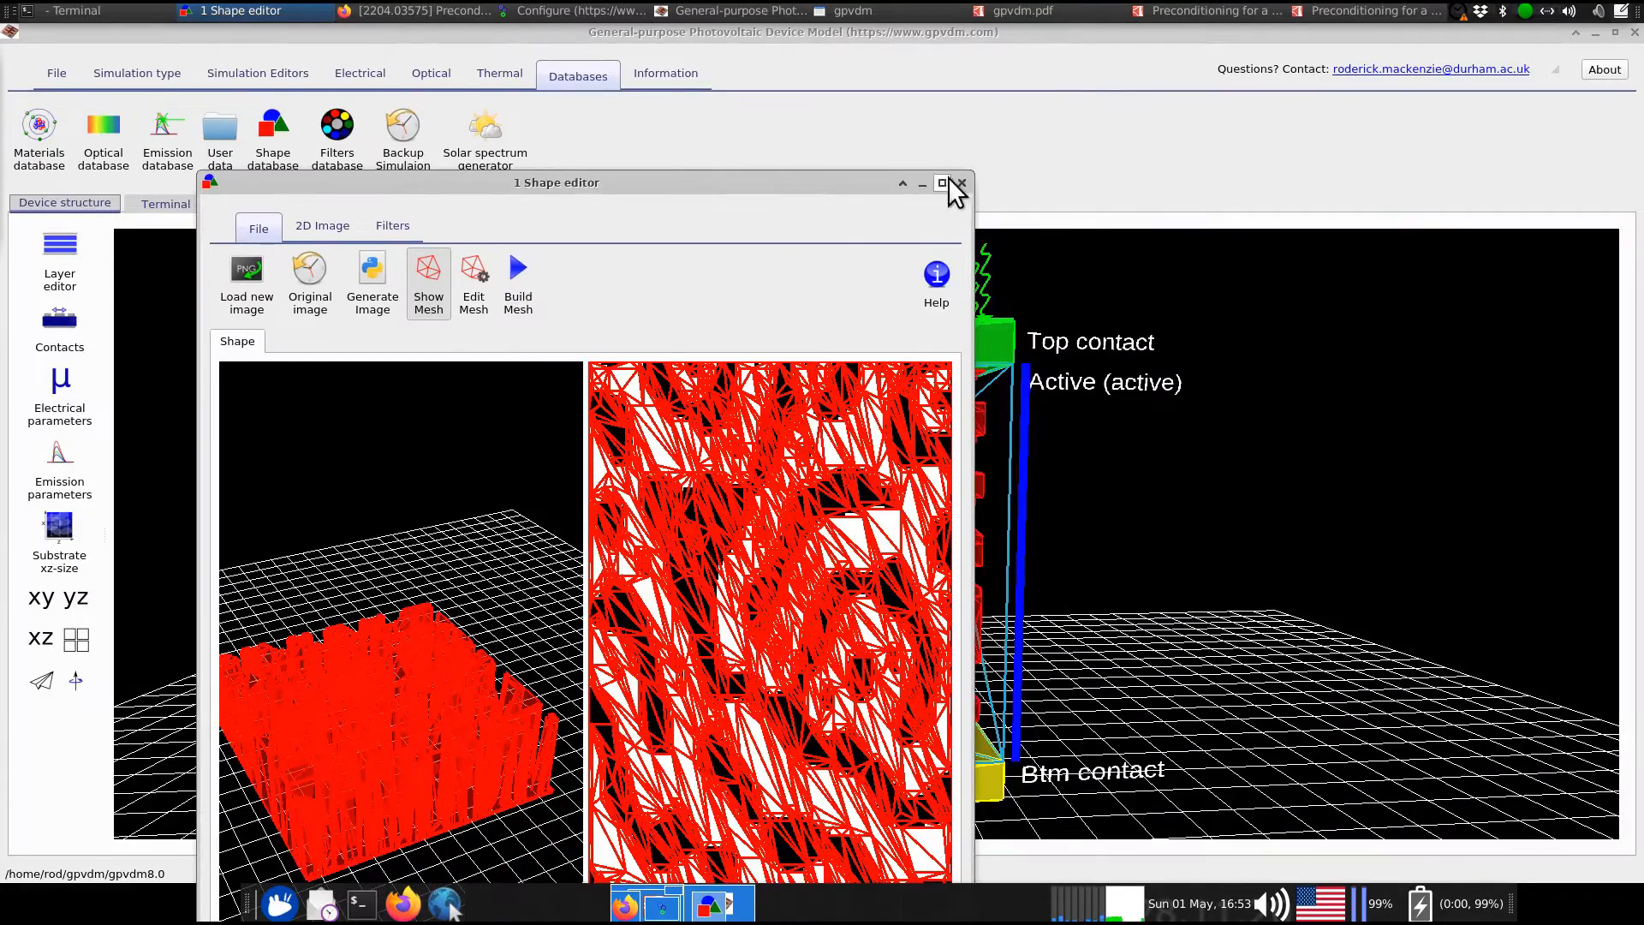
Close the Shape editor and review the red morphology layer's properties in the Object editor
click(961, 182)
right_click(838, 422)
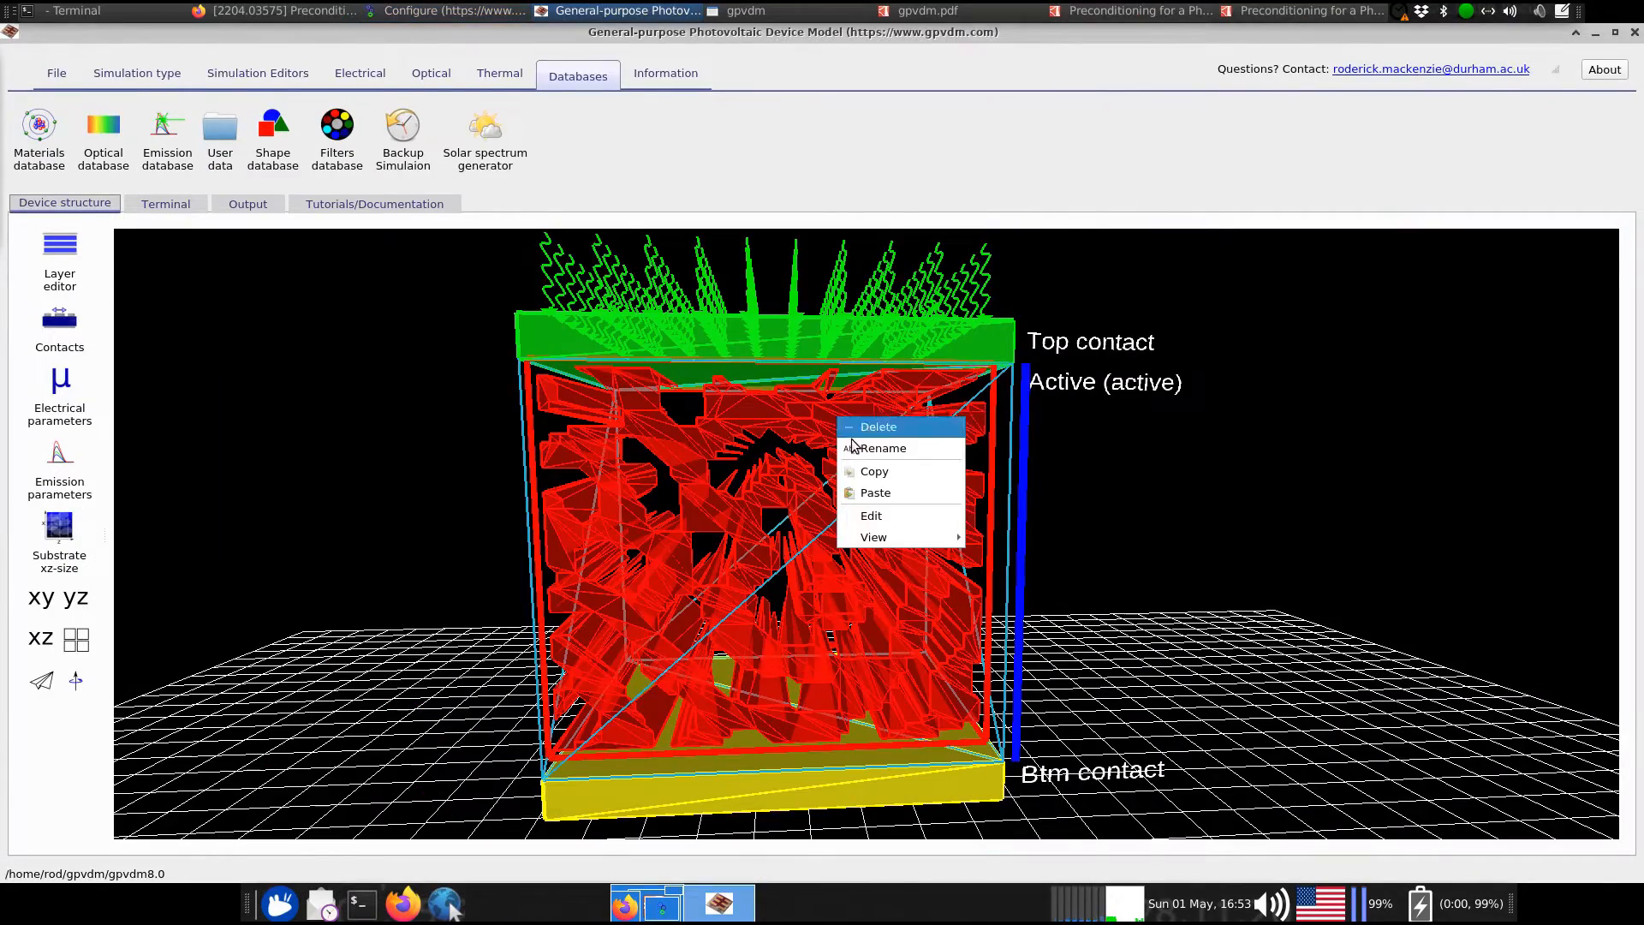
click(891, 526)
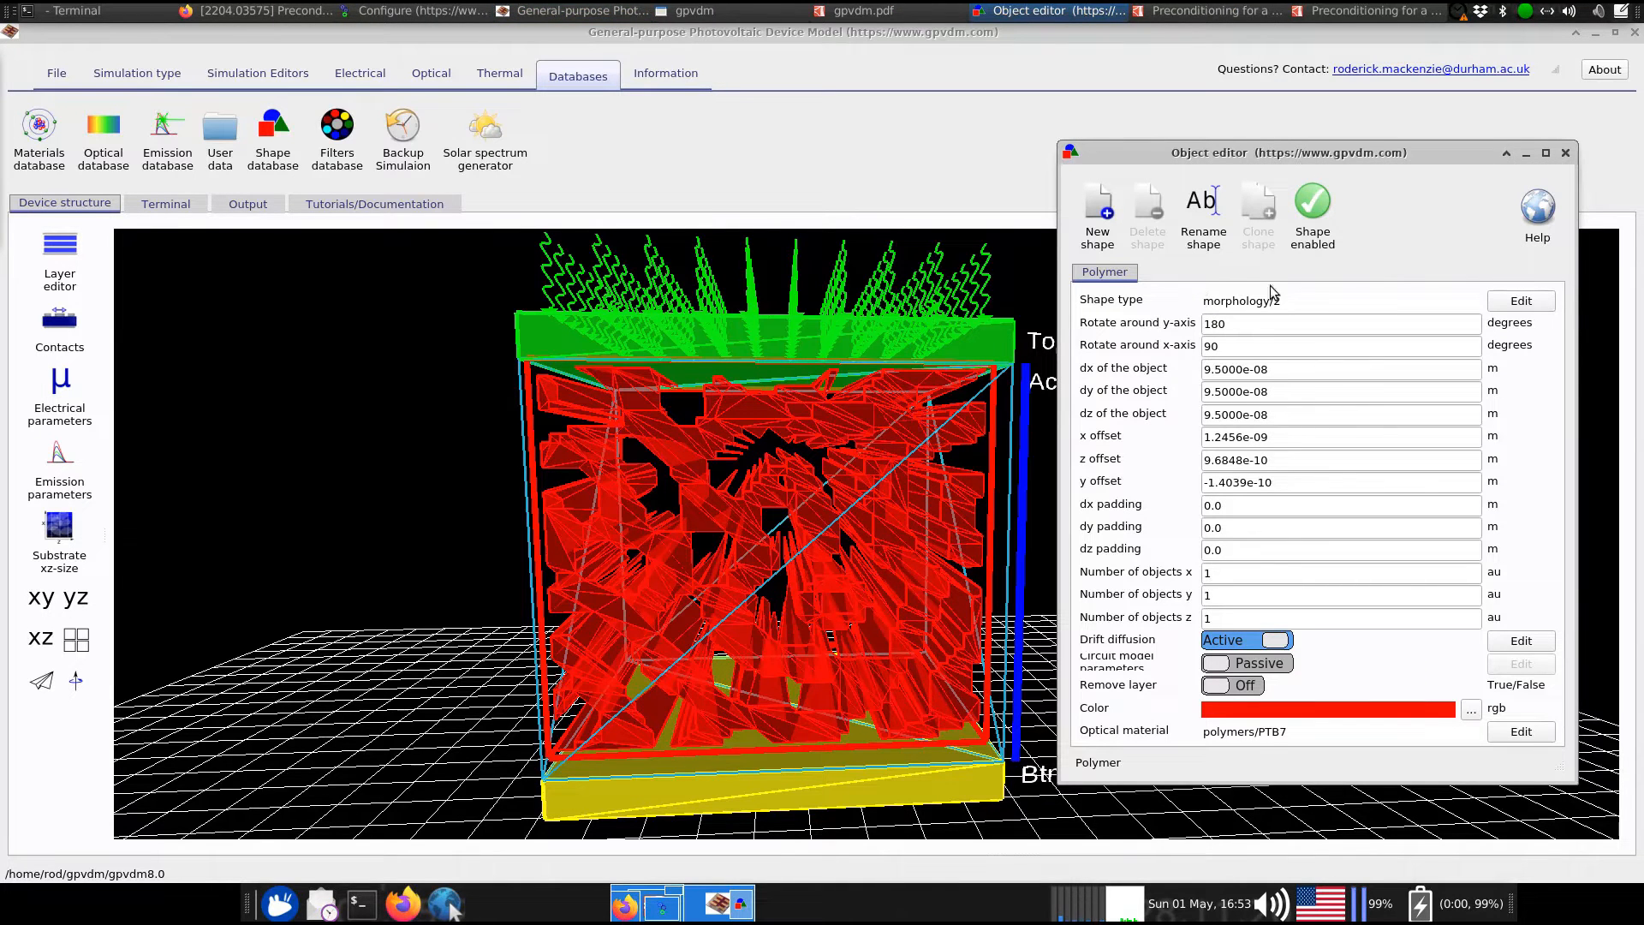
click(1564, 152)
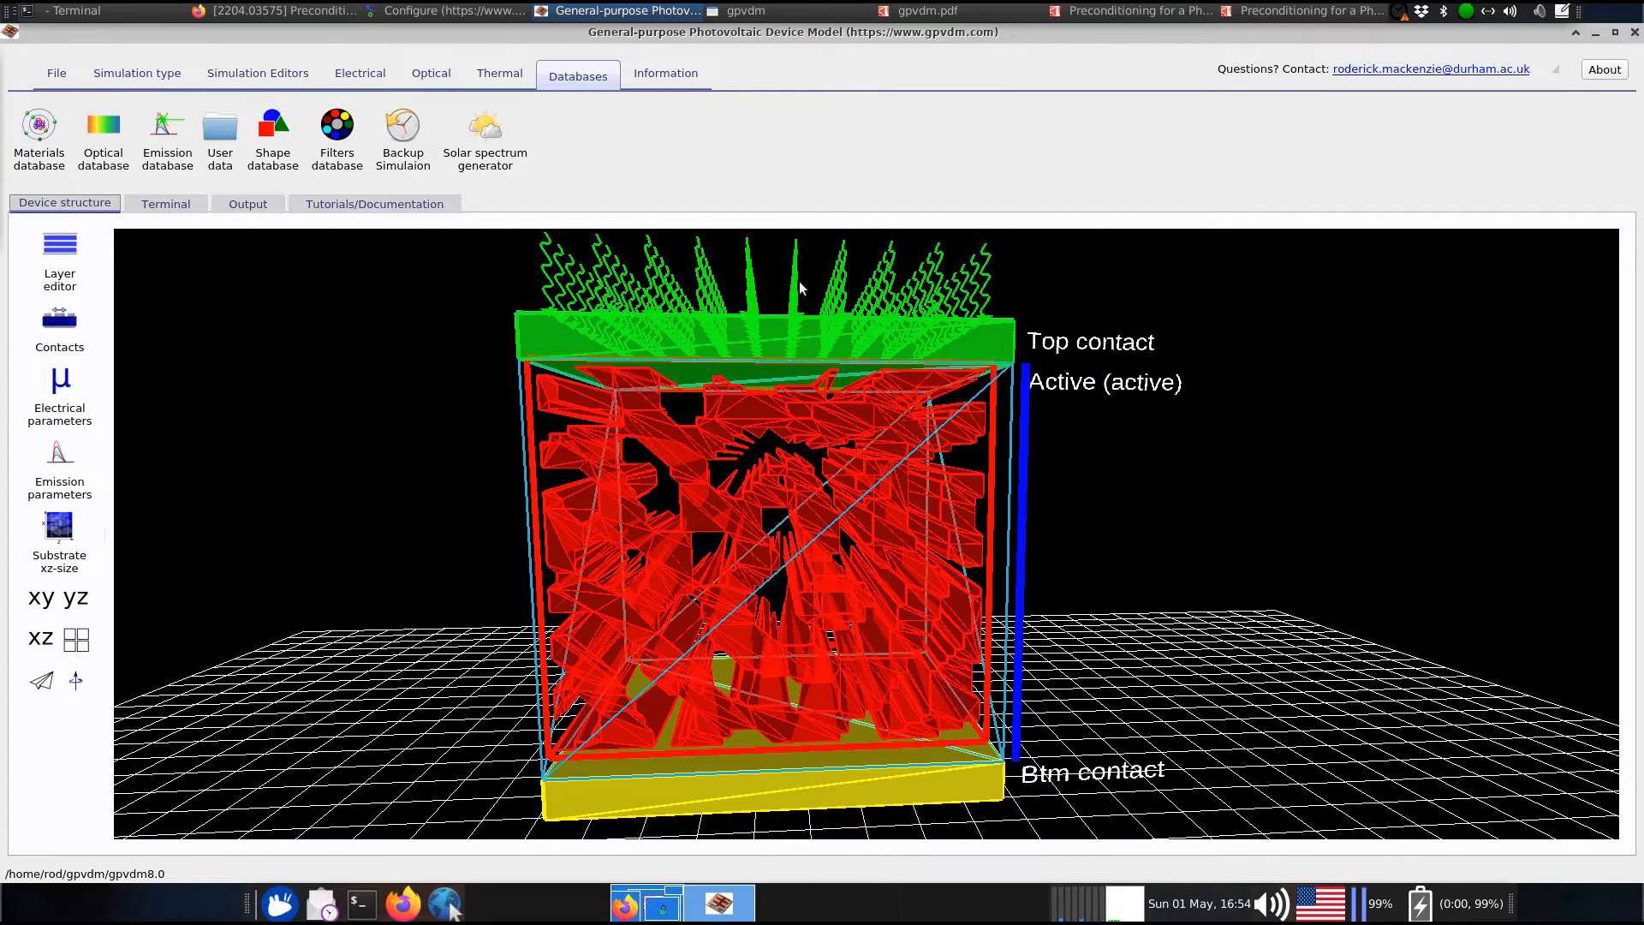
click(177, 72)
click(82, 70)
click(85, 408)
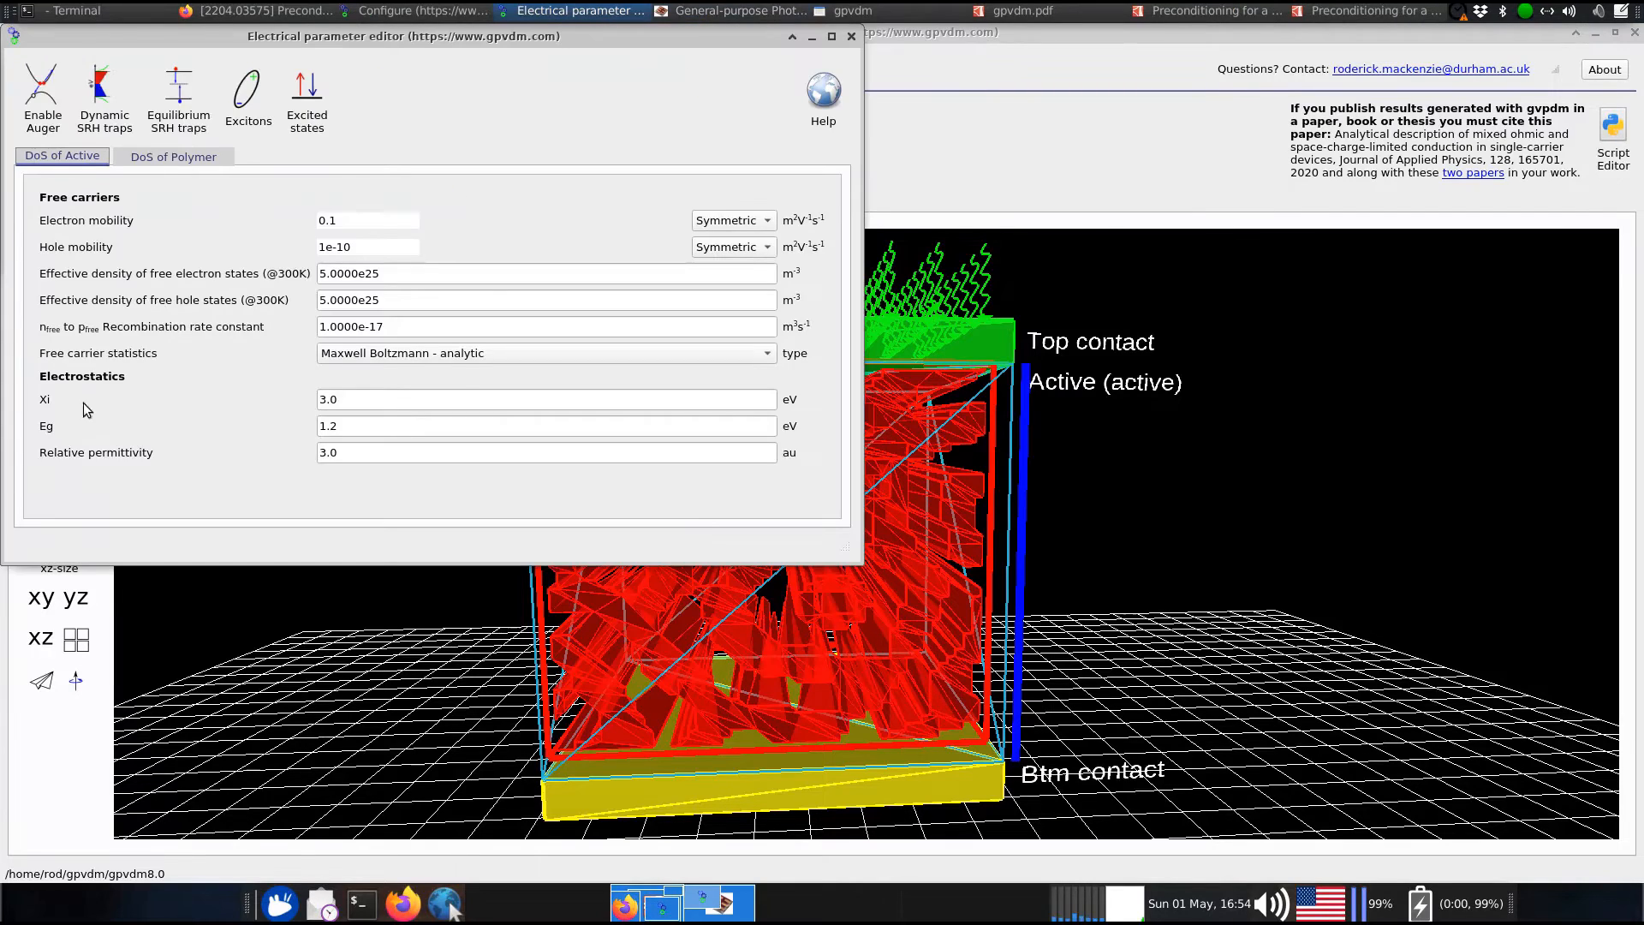
drag(221, 39, 499, 101)
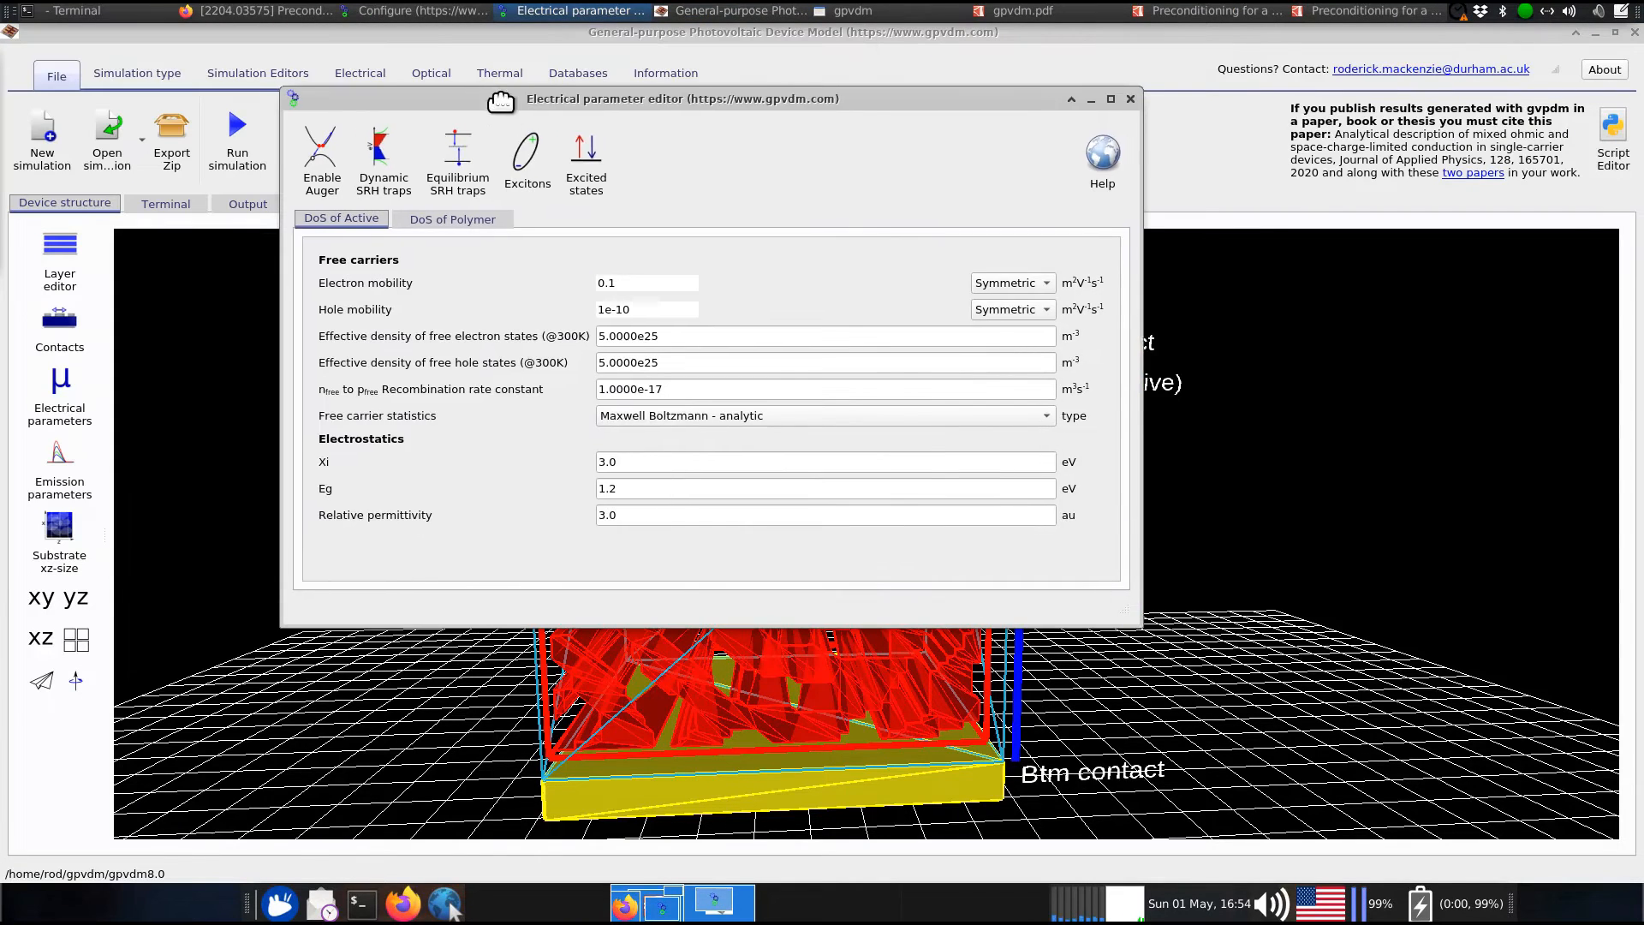
click(525, 187)
click(499, 221)
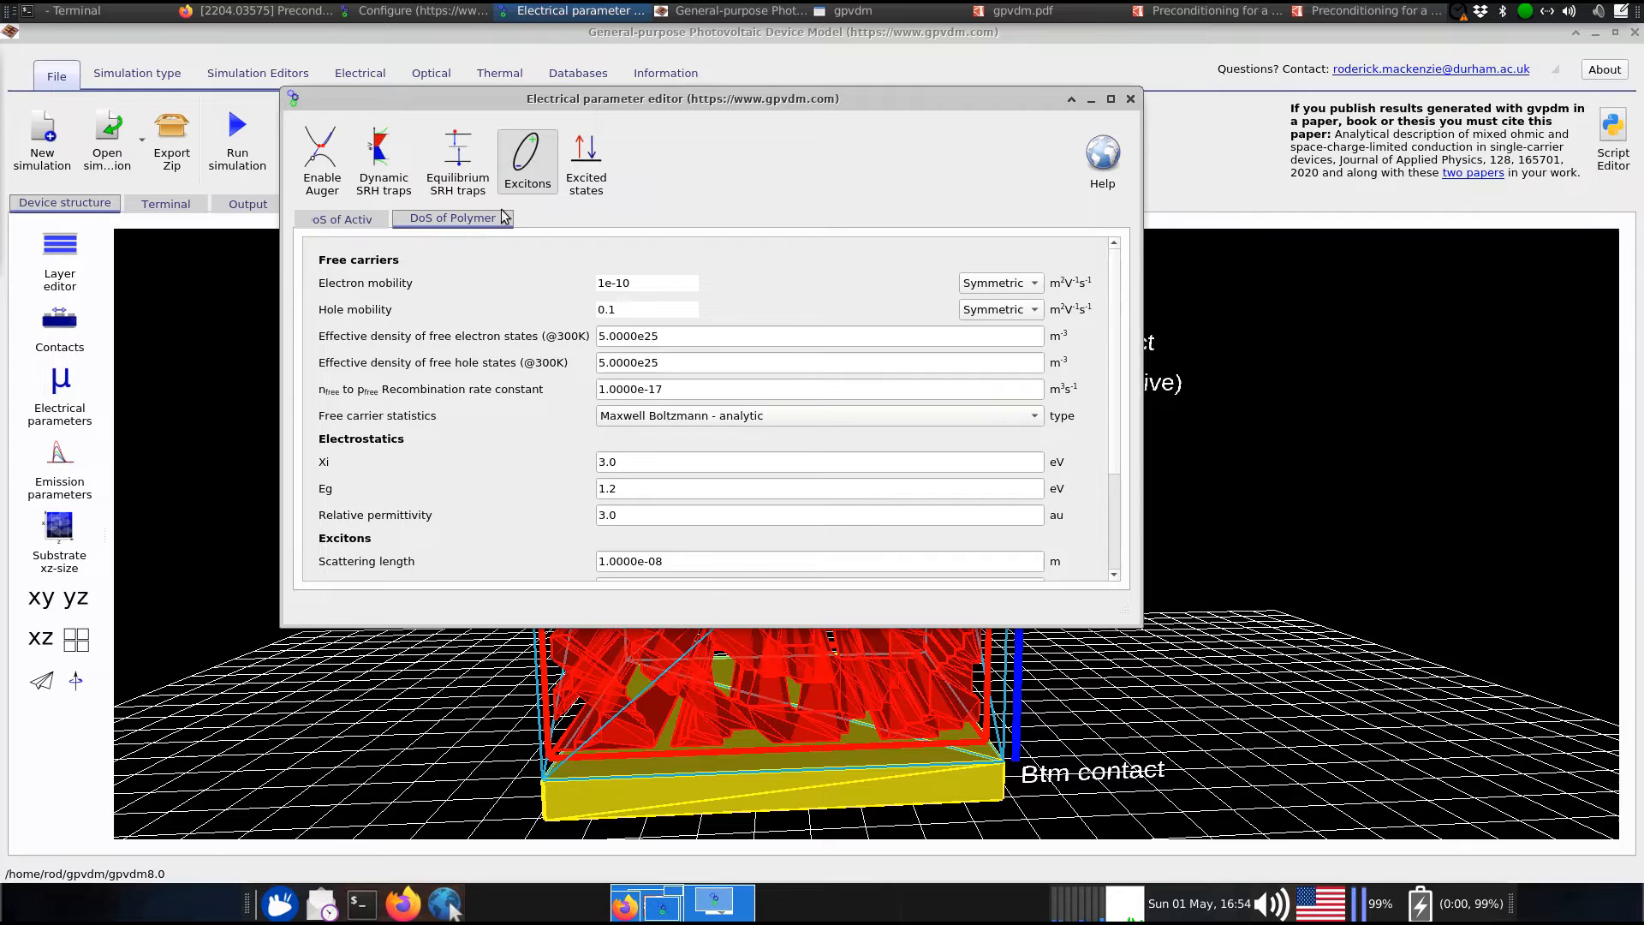
scroll(462, 386, down, 3)
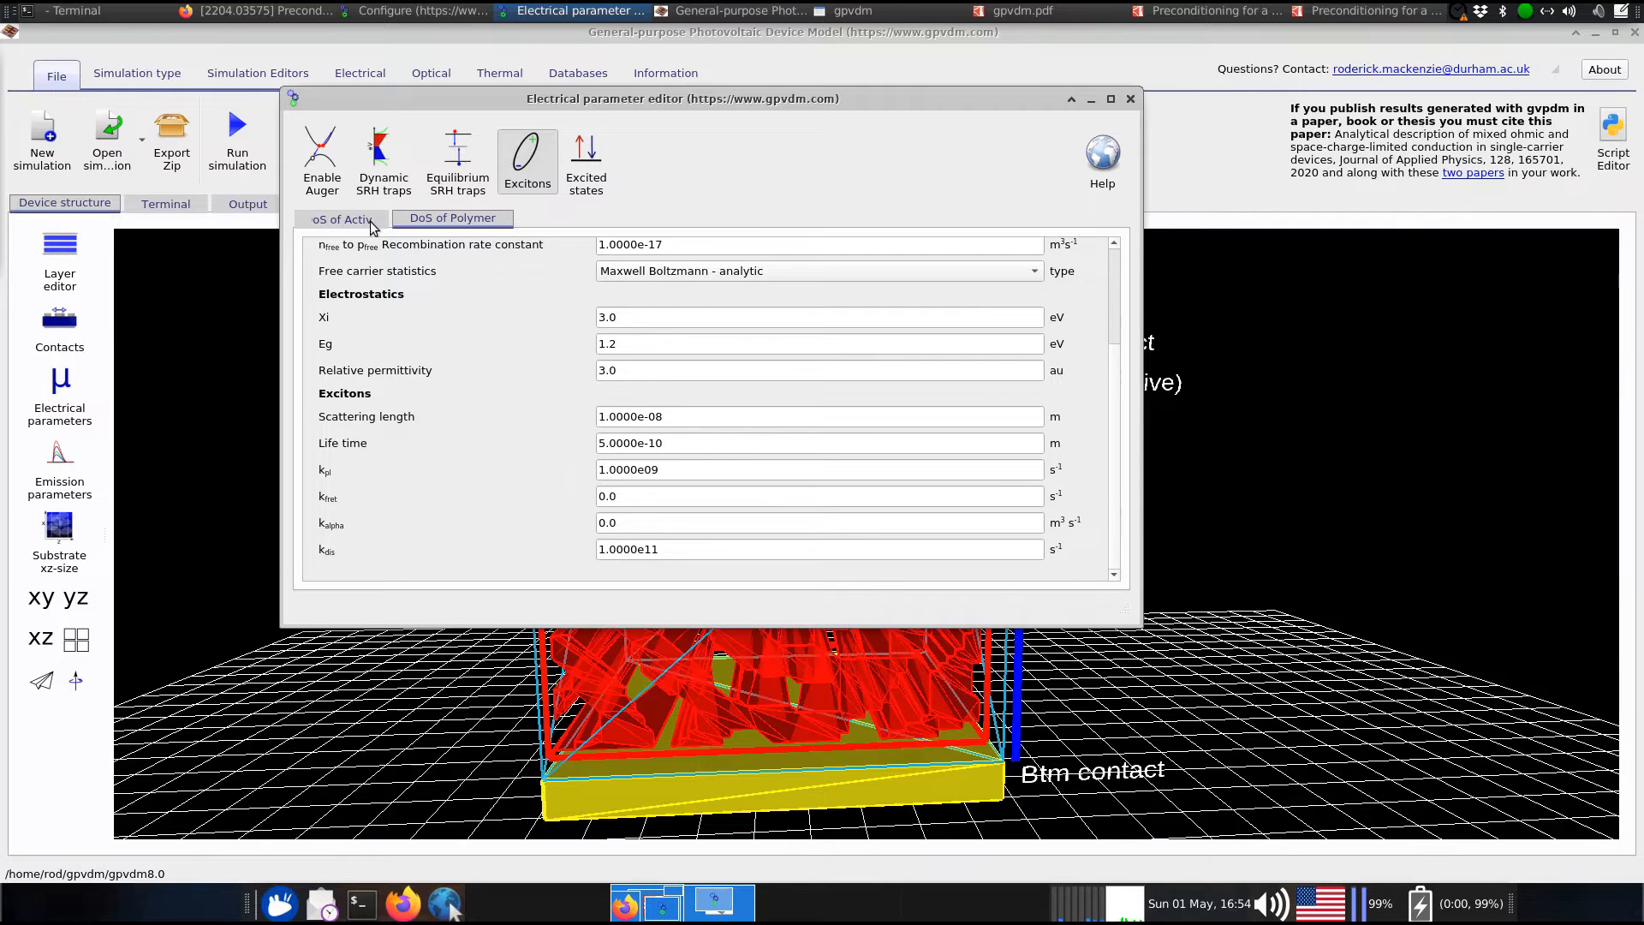
click(310, 221)
click(526, 163)
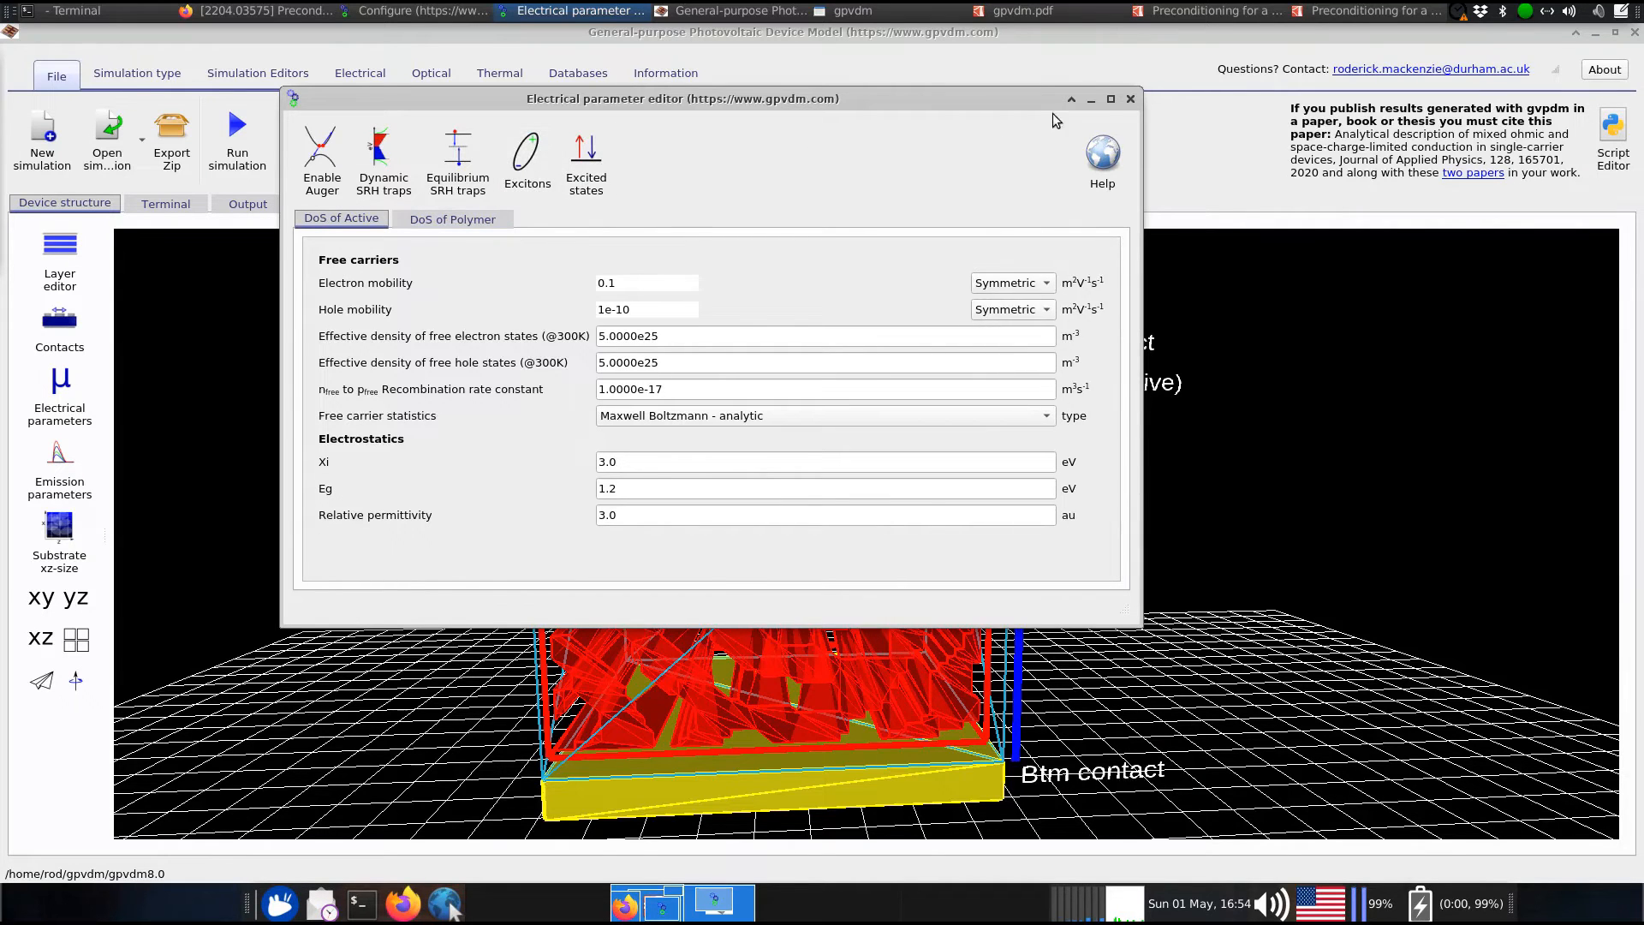
click(1124, 96)
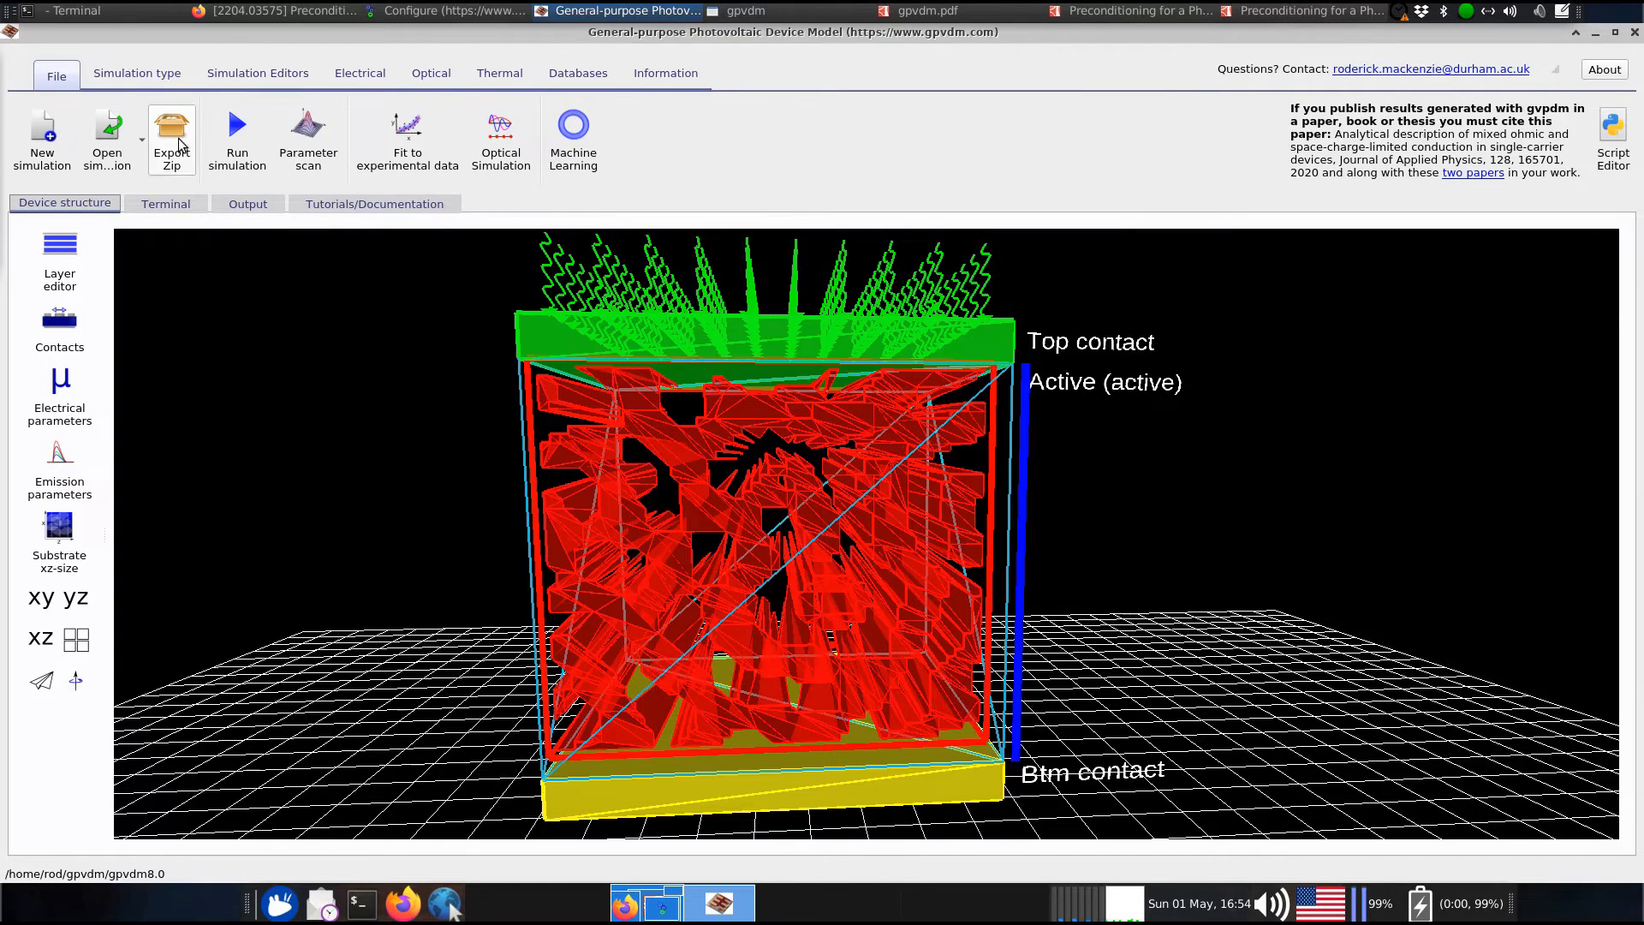
click(147, 17)
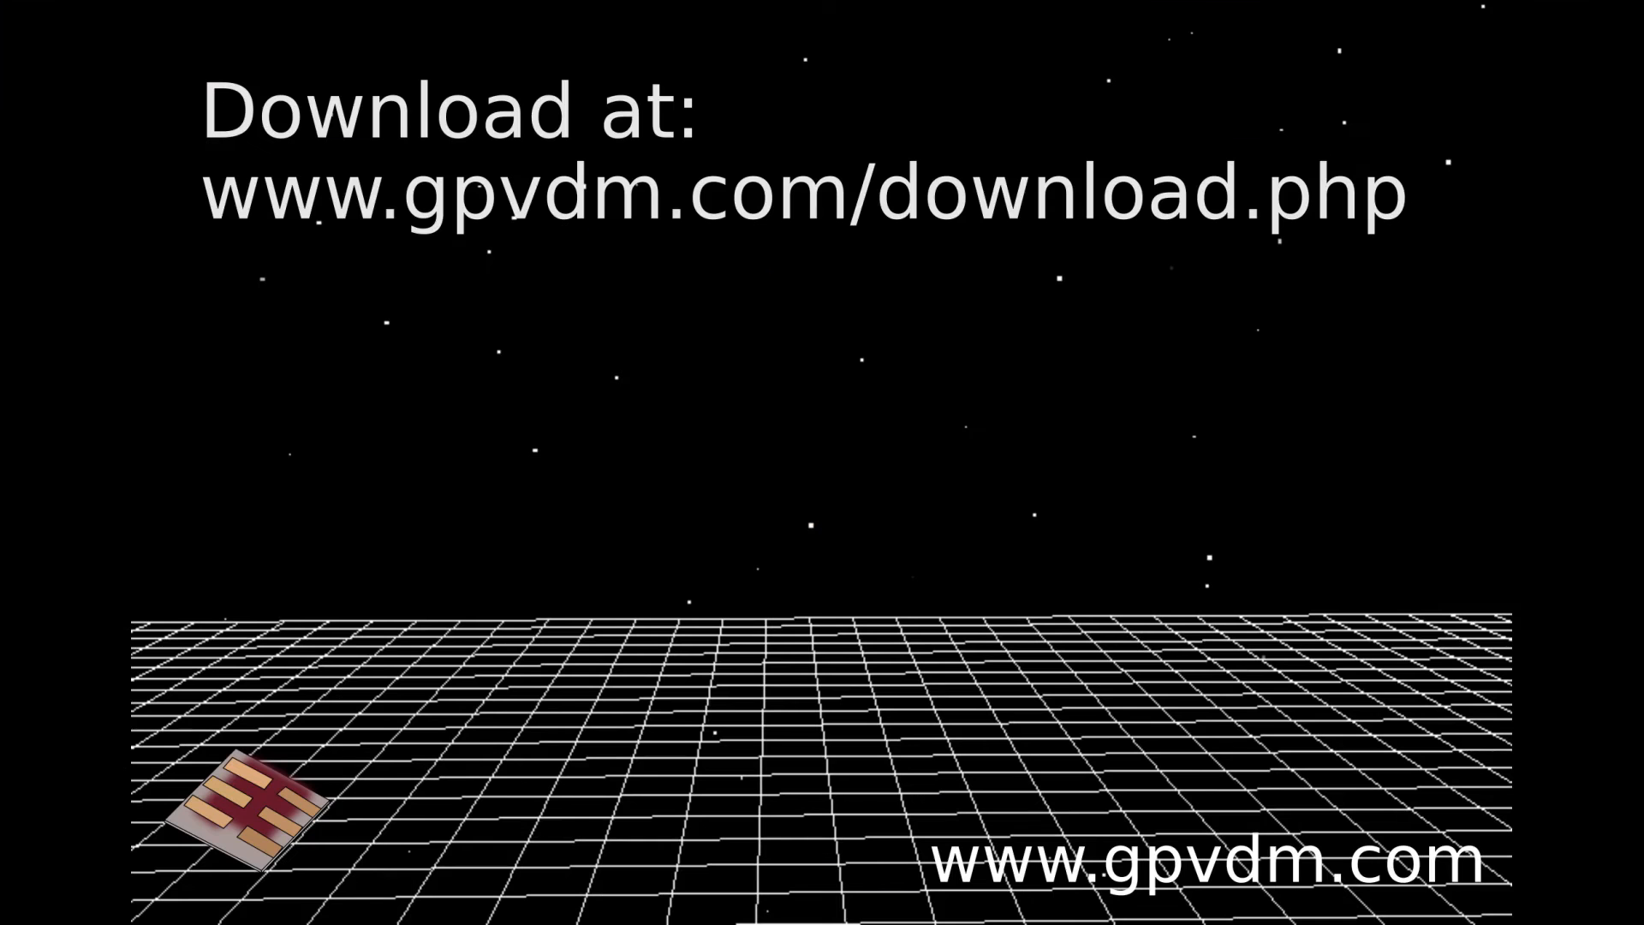